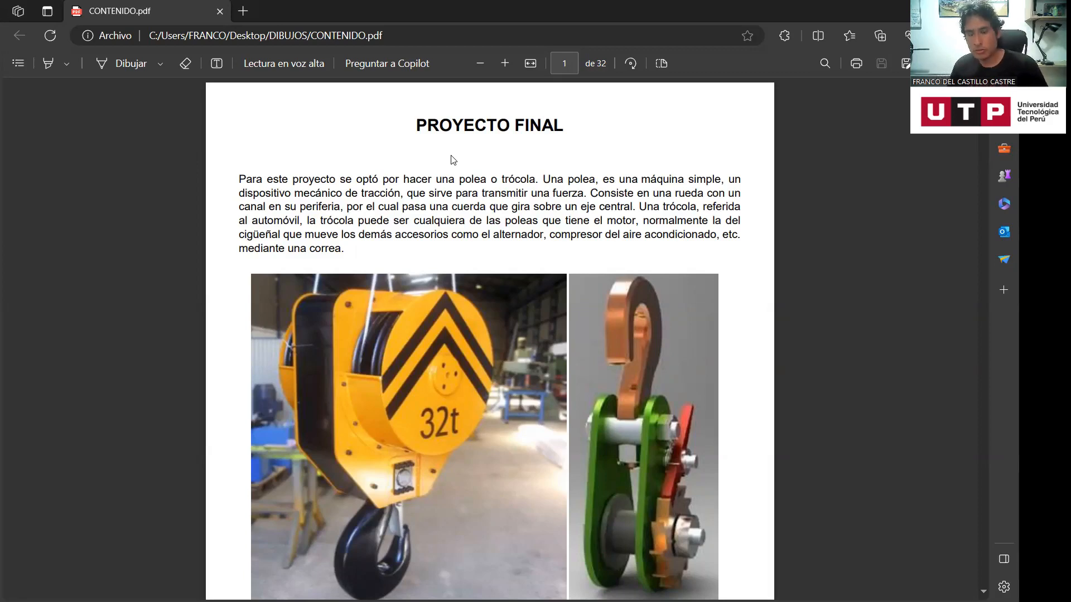
# Read the pulley project's description, reference images and layer configuration in the project PDF
pyautogui.scroll(-3, 505, 337)
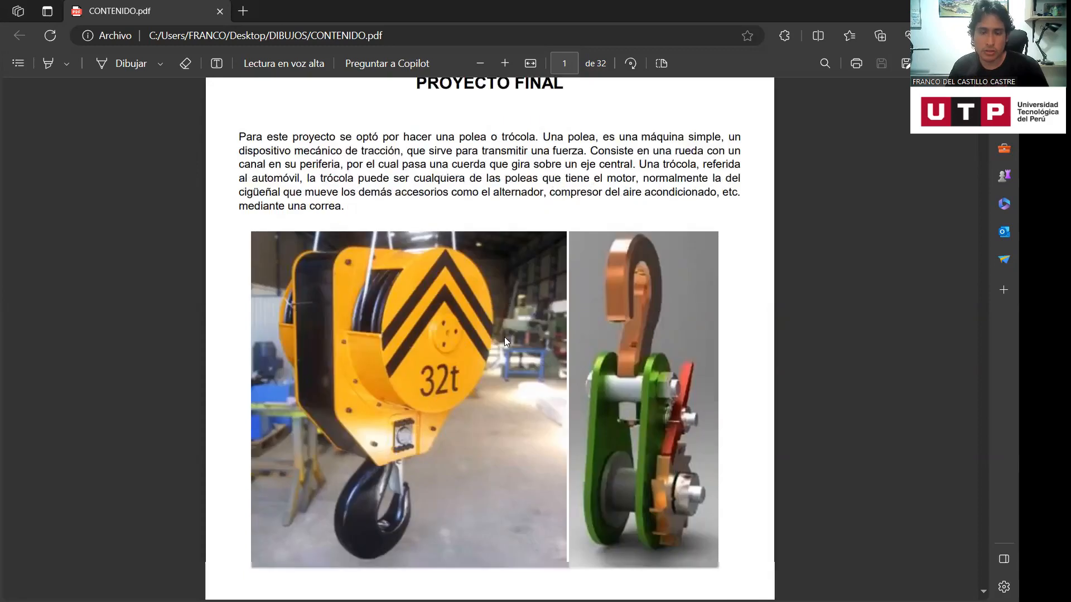
pyautogui.scroll(3, 512, 332)
pyautogui.scroll(-1, 512, 331)
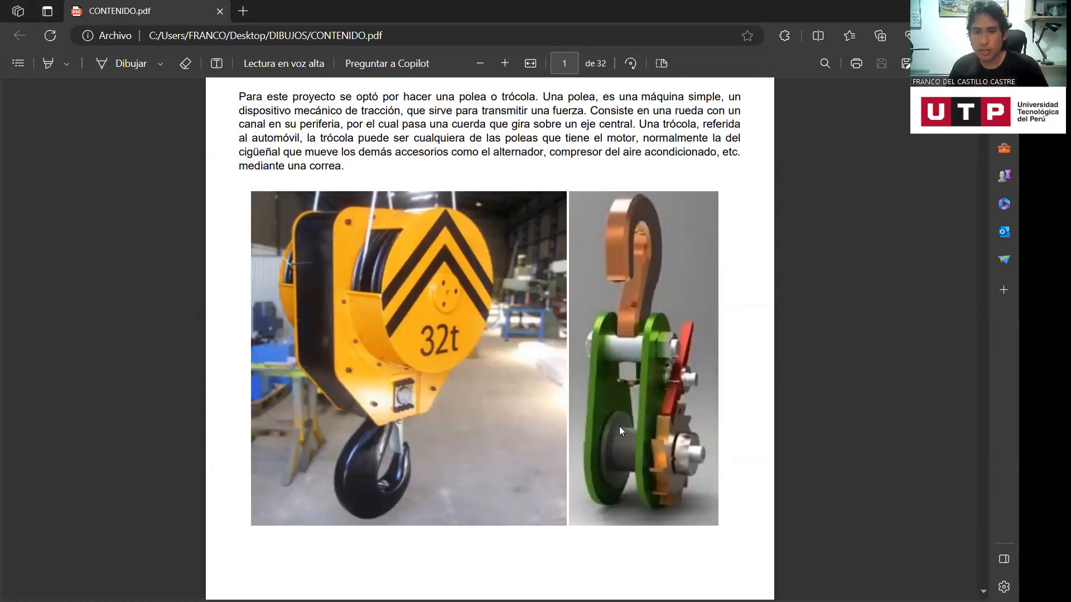
pyautogui.scroll(-10, 620, 427)
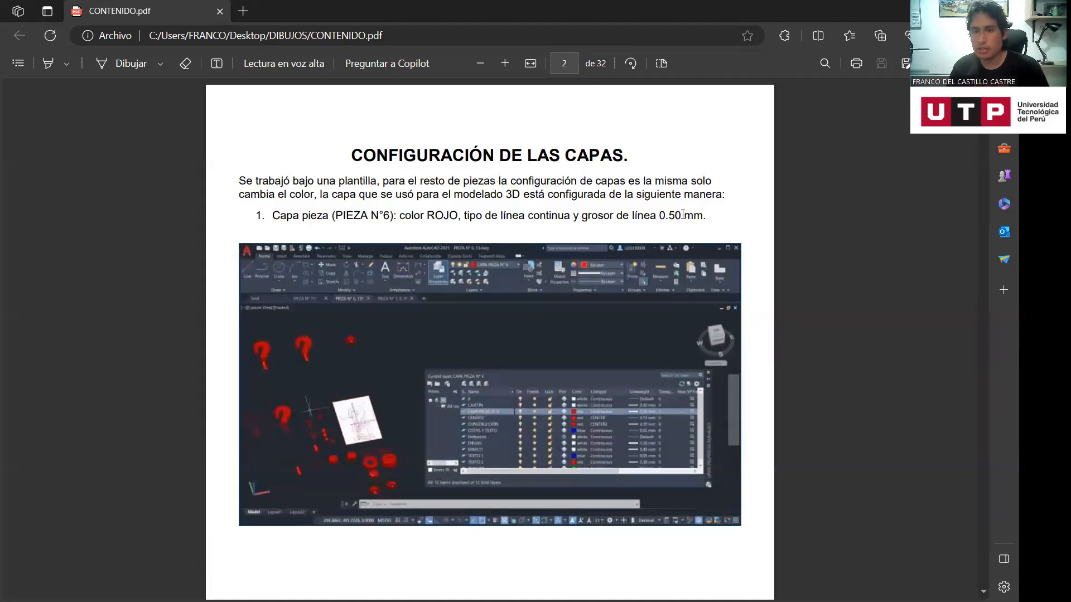
pyautogui.scroll(-10, 627, 317)
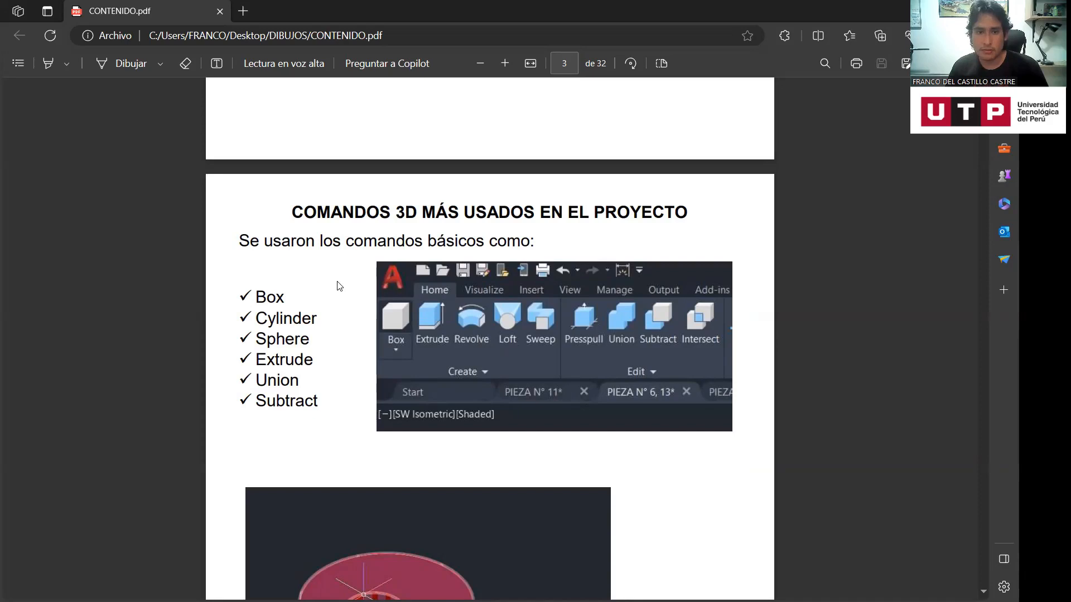
# Examine the PDF pages on the Box, Cylinder, Sphere, Extrude, Union and Subtract commands, plus the numbered assembly drawing
pyautogui.scroll(-2, 324, 295)
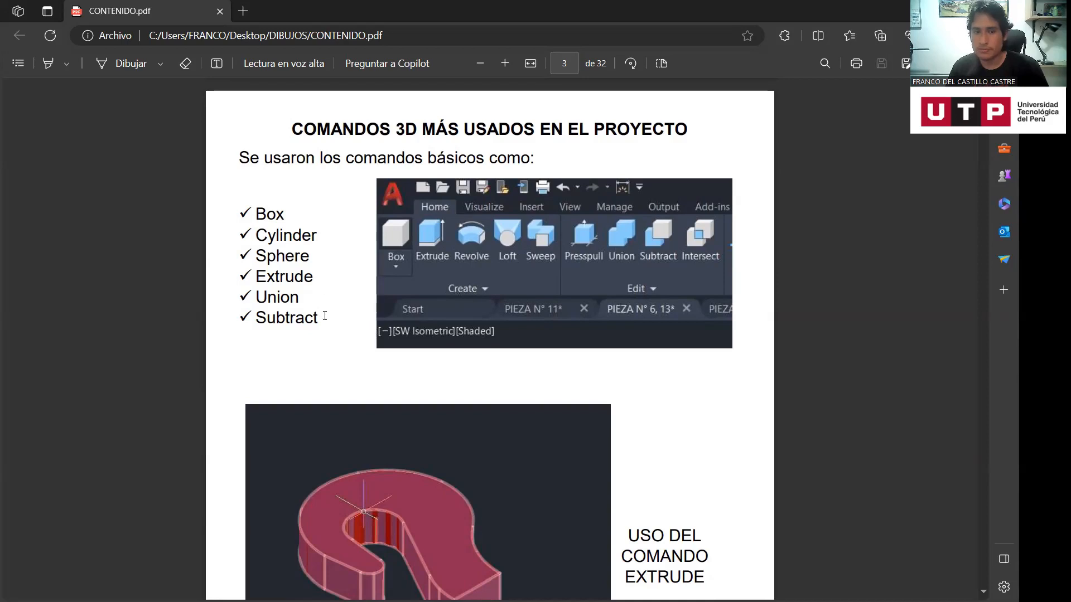
pyautogui.scroll(-4, 569, 368)
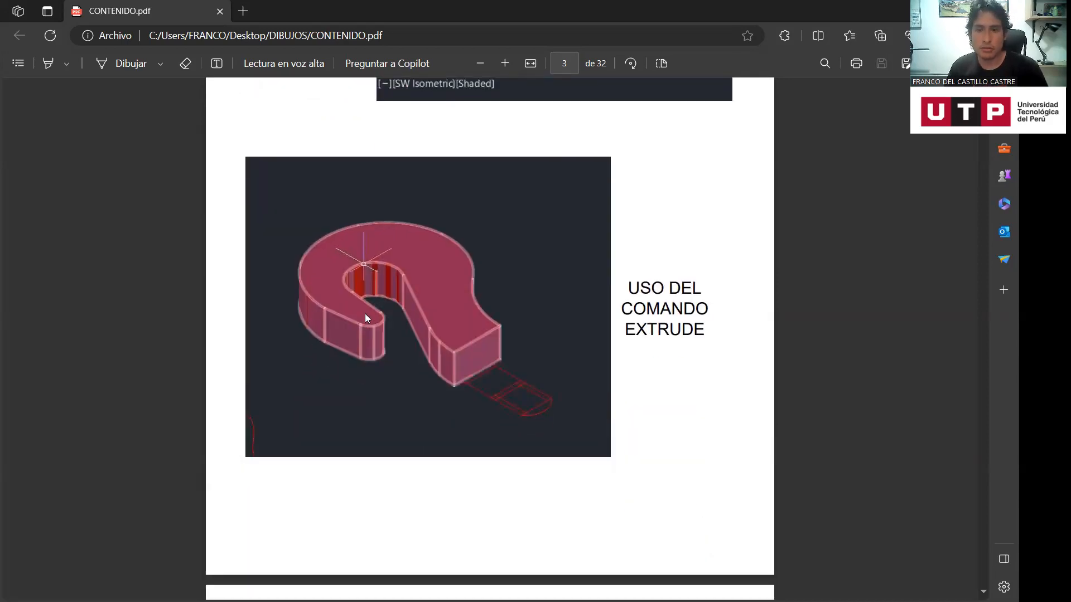
pyautogui.scroll(-5, 434, 307)
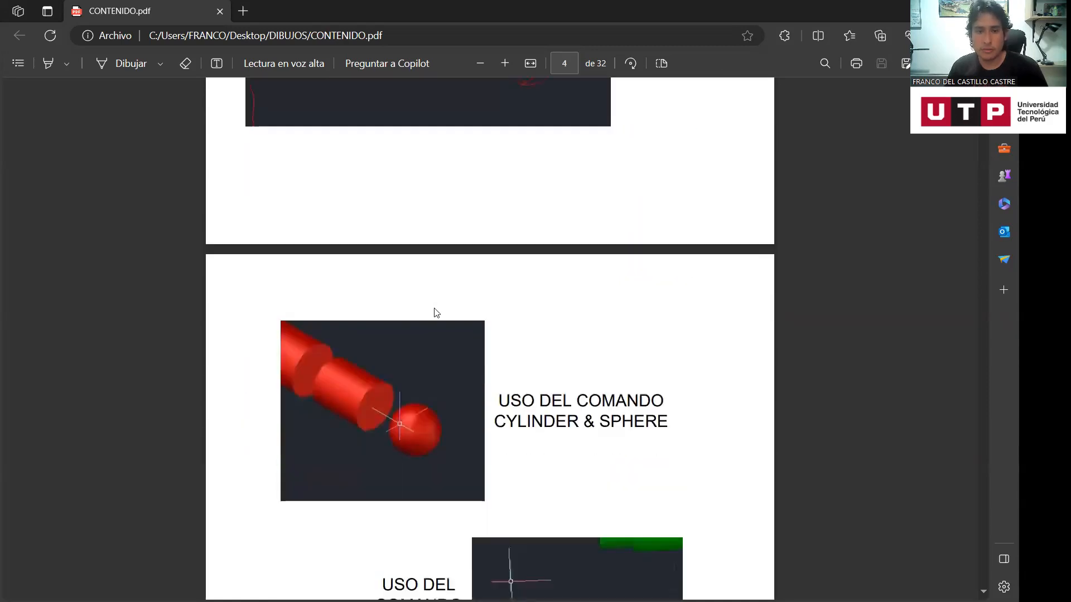
pyautogui.scroll(-1, 434, 316)
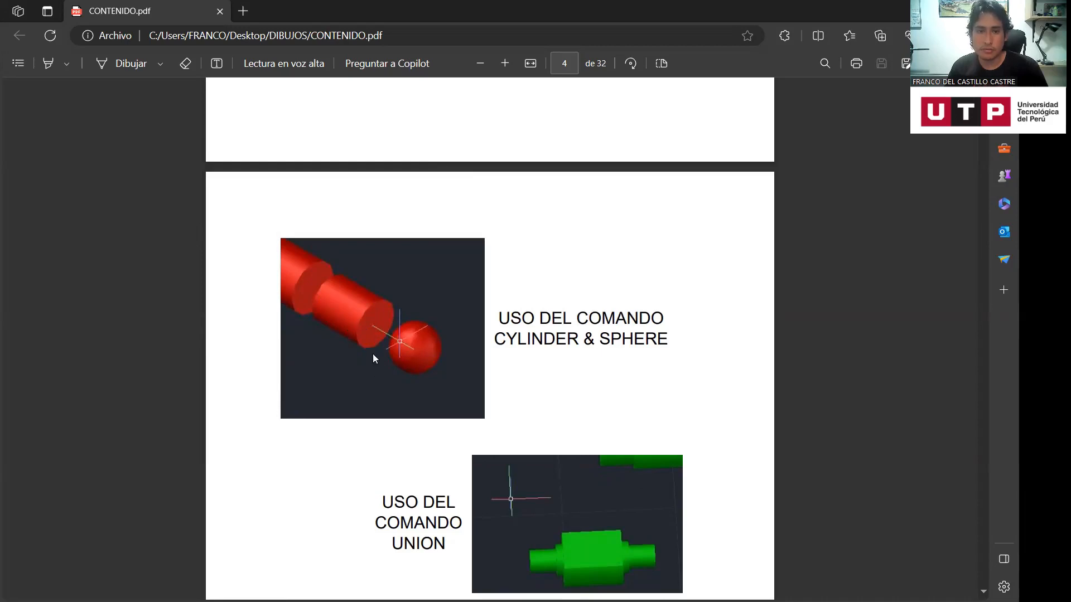
pyautogui.scroll(-2, 581, 351)
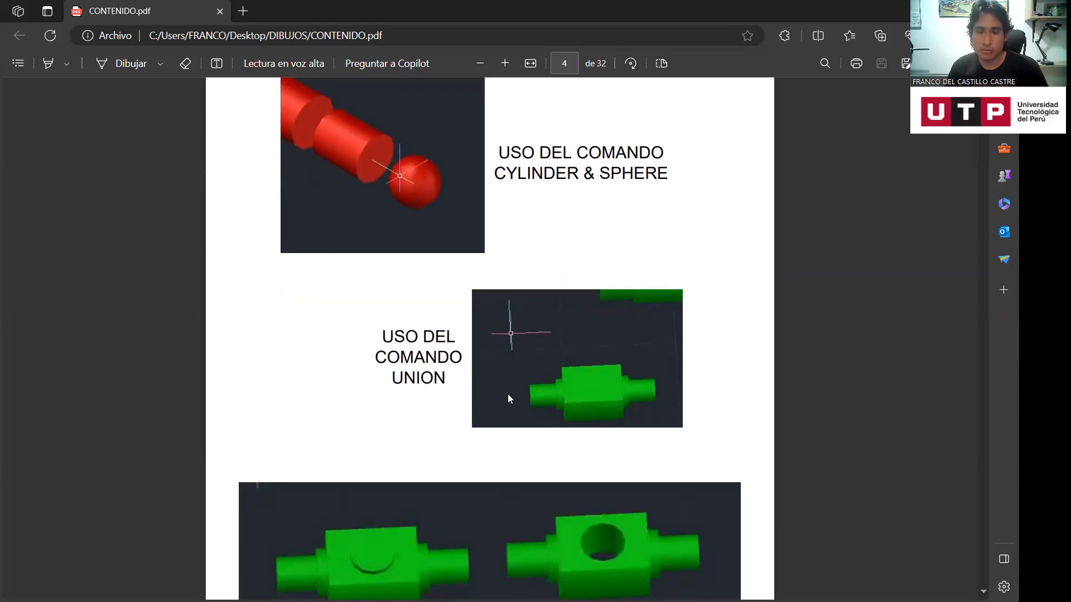
pyautogui.scroll(-3, 525, 384)
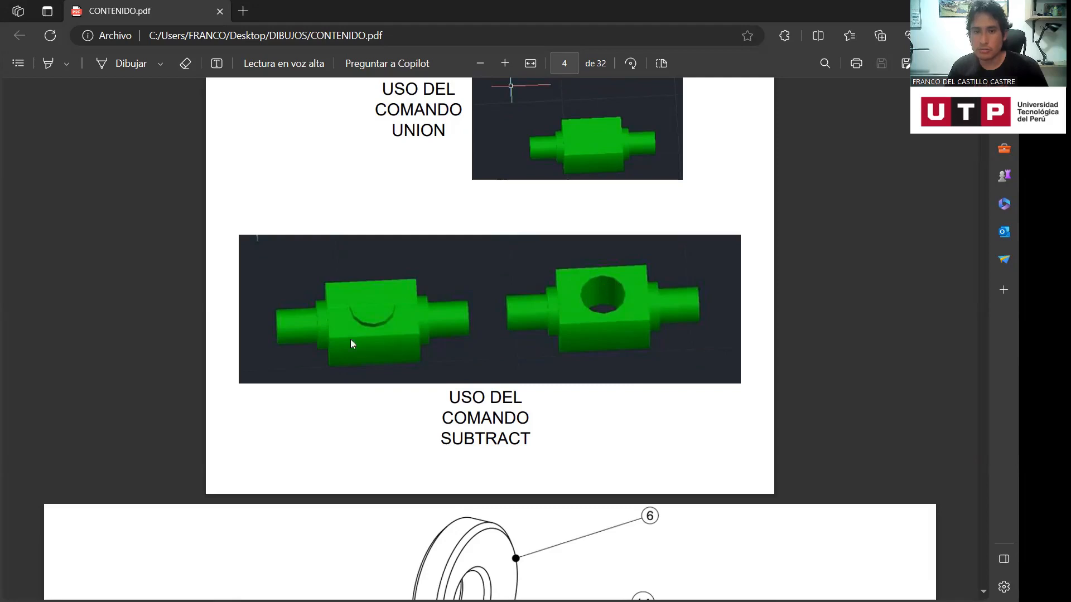
pyautogui.scroll(-5, 592, 374)
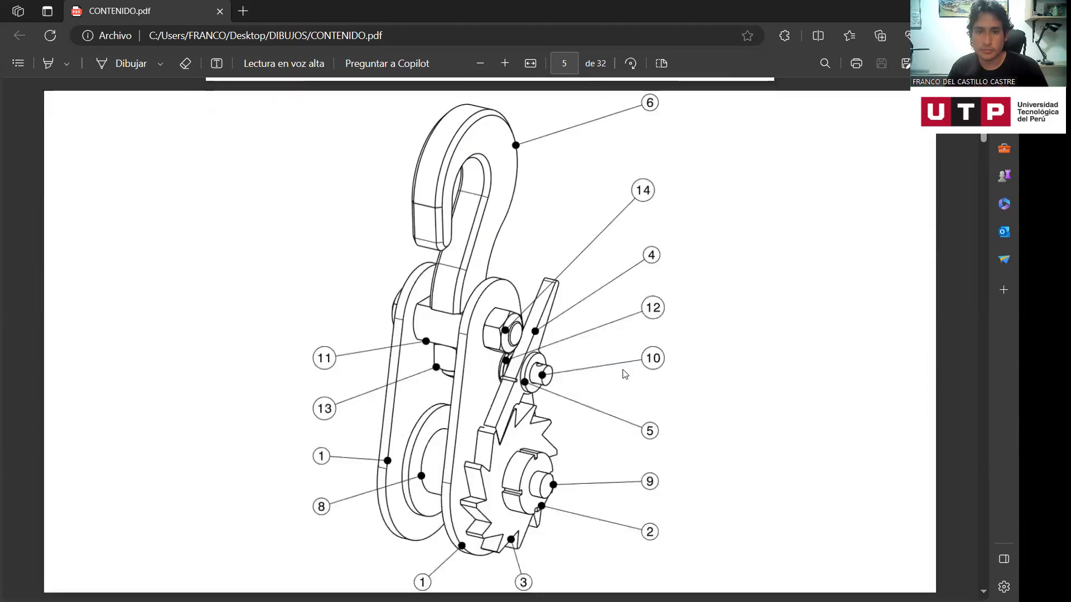
pyautogui.scroll(-6, 623, 371)
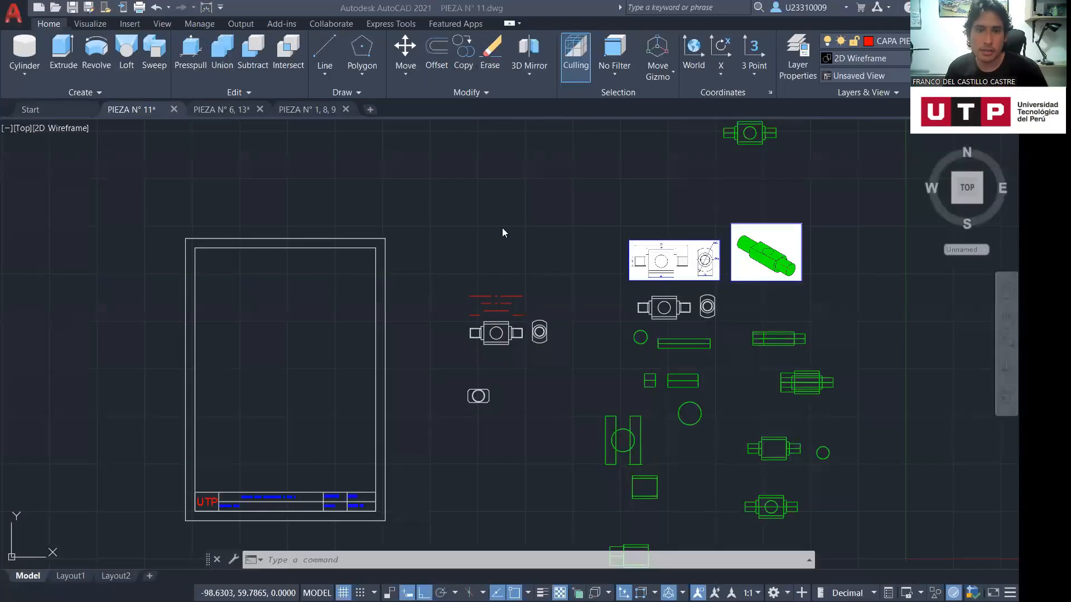
# Switch to AutoCAD and check the 3D view sheet of piece 11 in Layout2, returning to model space
pyautogui.click(502, 228)
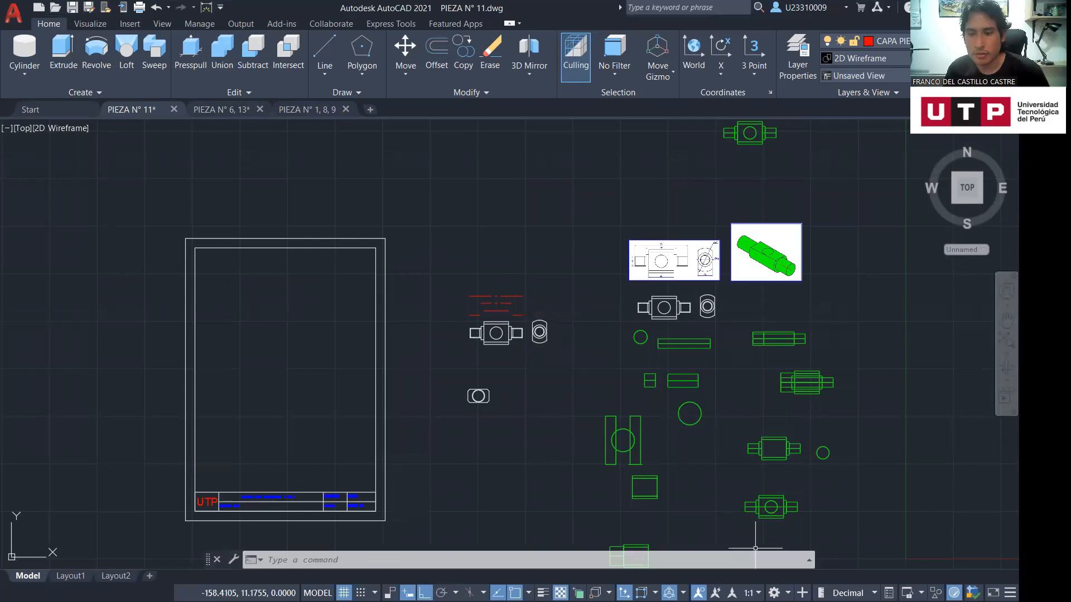
pyautogui.click(806, 476)
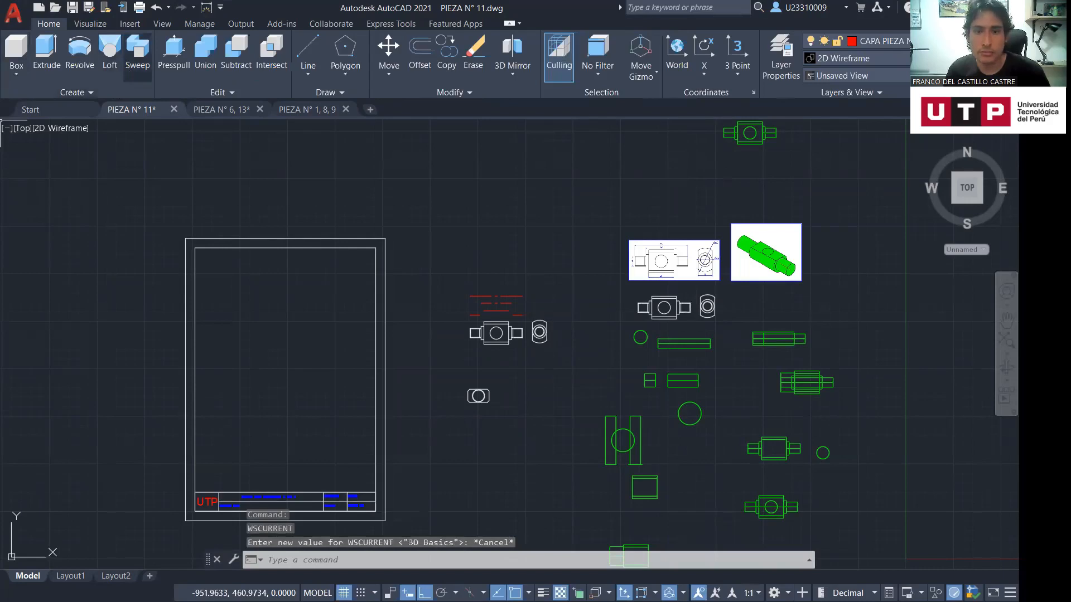
pyautogui.scroll(2, 445, 363)
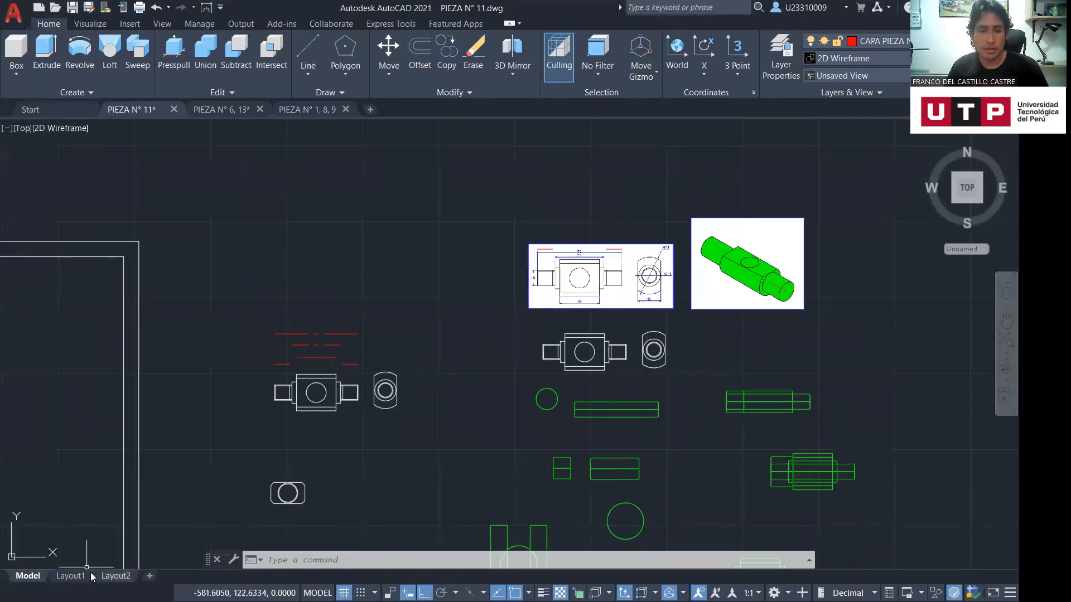
pyautogui.click(115, 577)
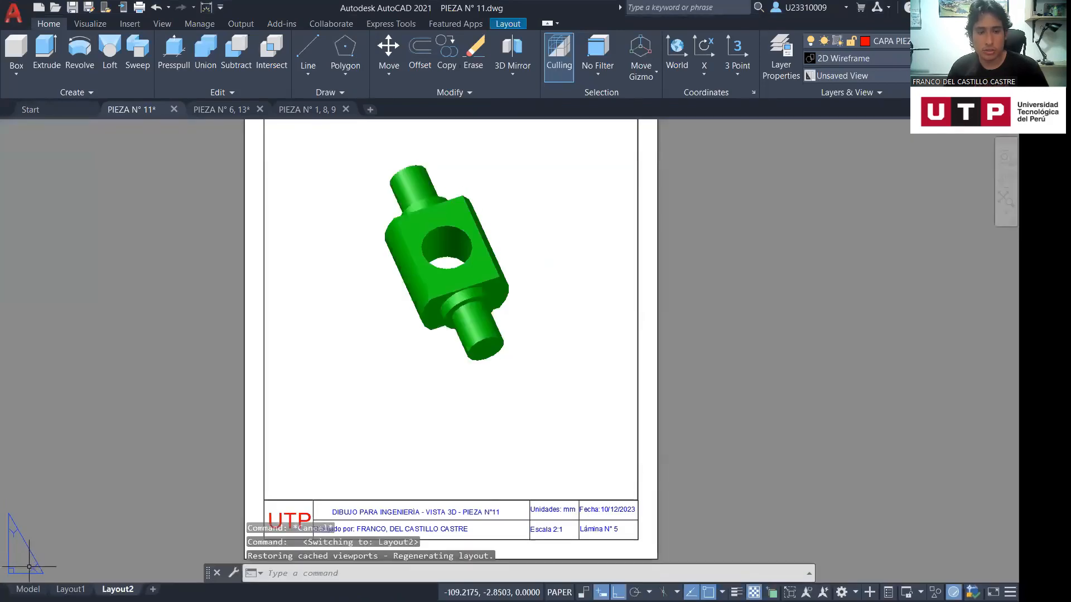
pyautogui.click(28, 589)
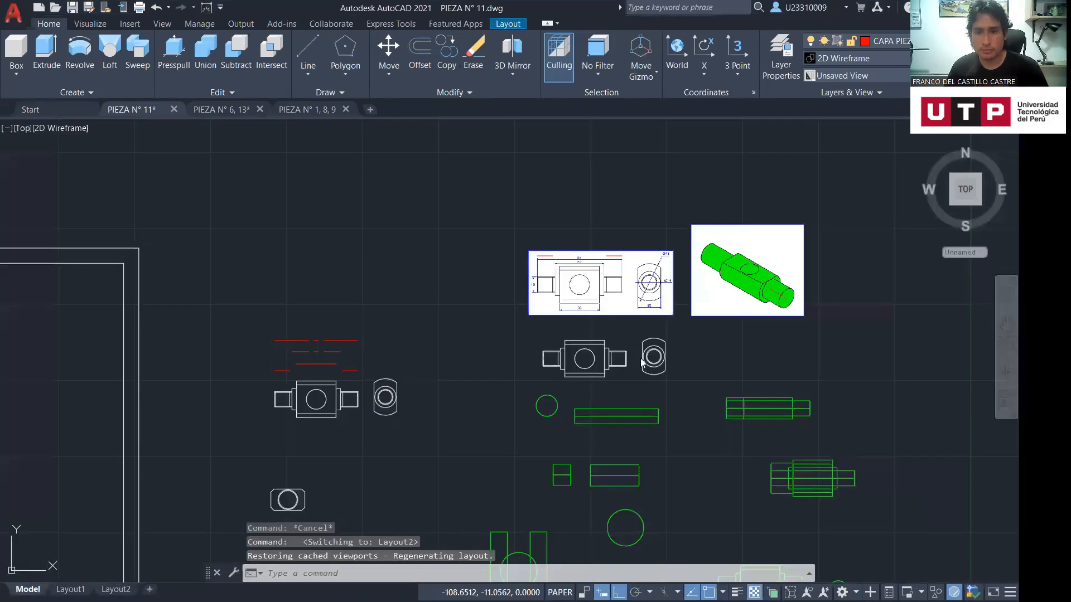
# Examine piece 11's front and side views, the dimensioned reference image, the isometric image and the existing green solids
pyautogui.scroll(3, 641, 362)
pyautogui.click(718, 447)
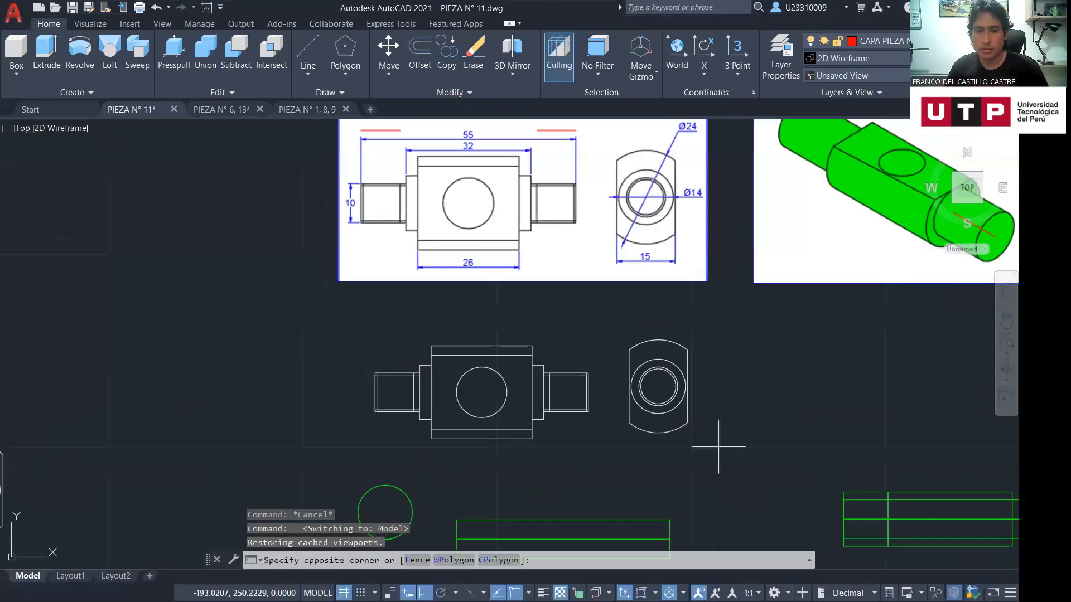
pyautogui.click(718, 446)
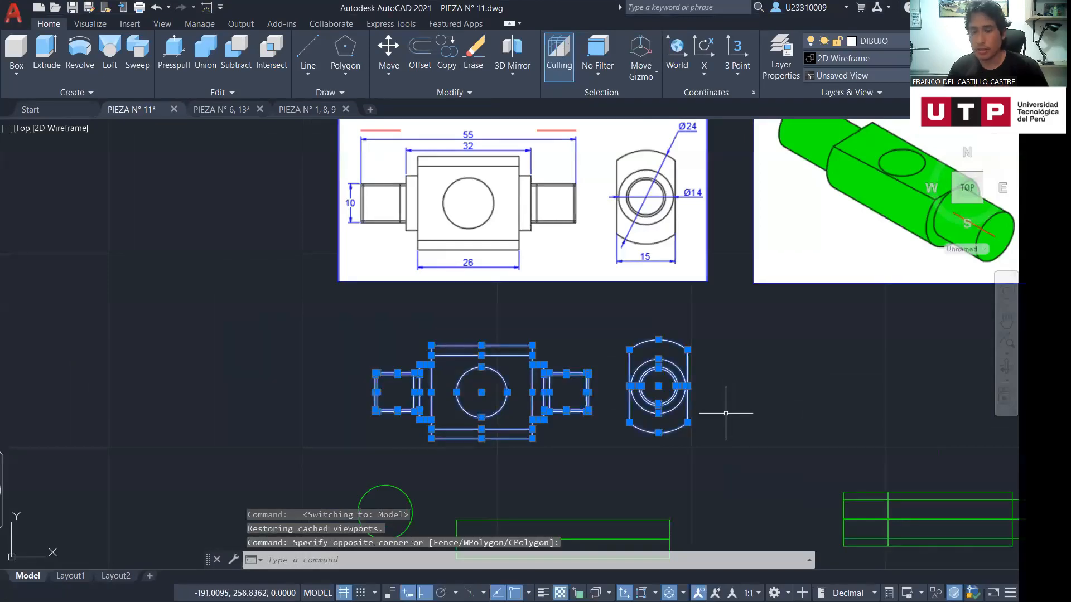
pyautogui.moveTo(776, 356); pyautogui.dragTo(779, 407, button='middle')
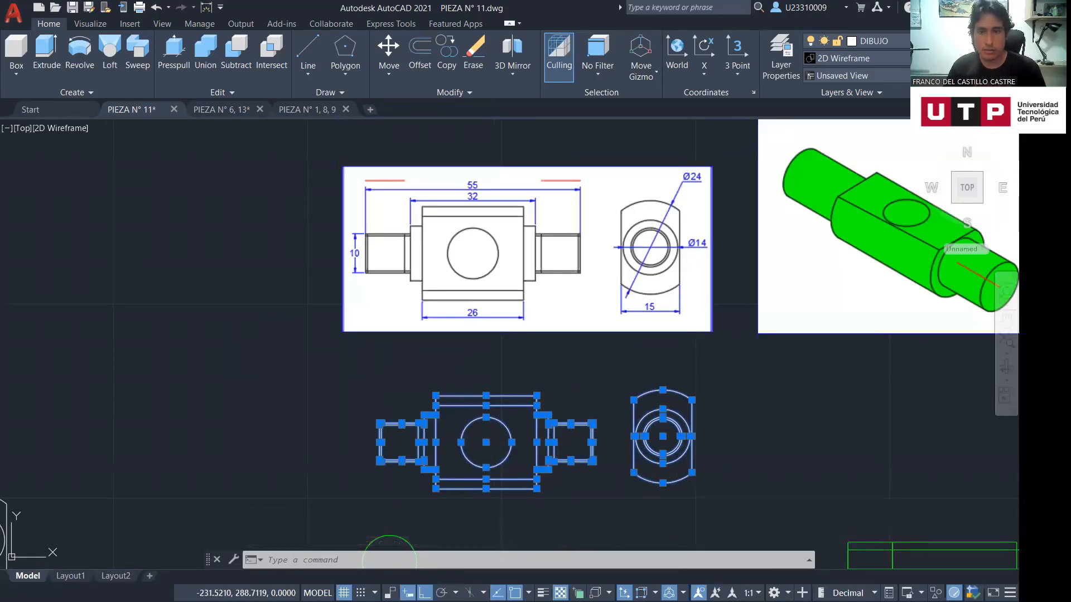
pyautogui.press('Escape')
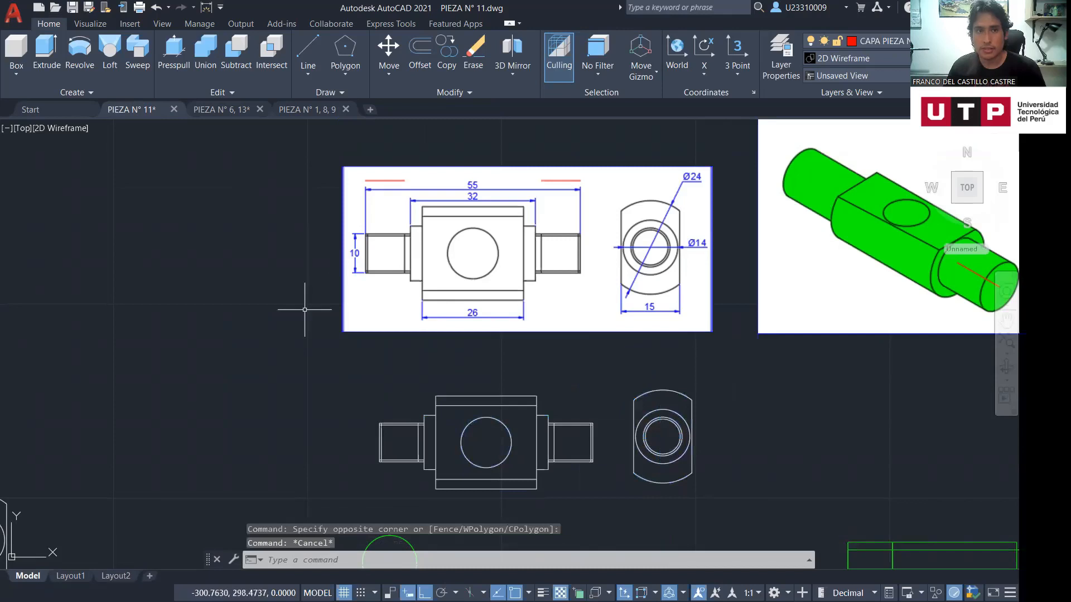
pyautogui.moveTo(553, 393)
pyautogui.mouseDown(button='middle')
pyautogui.moveTo(569, 318)
pyautogui.moveTo(576, 400)
pyautogui.mouseUp(button='middle')
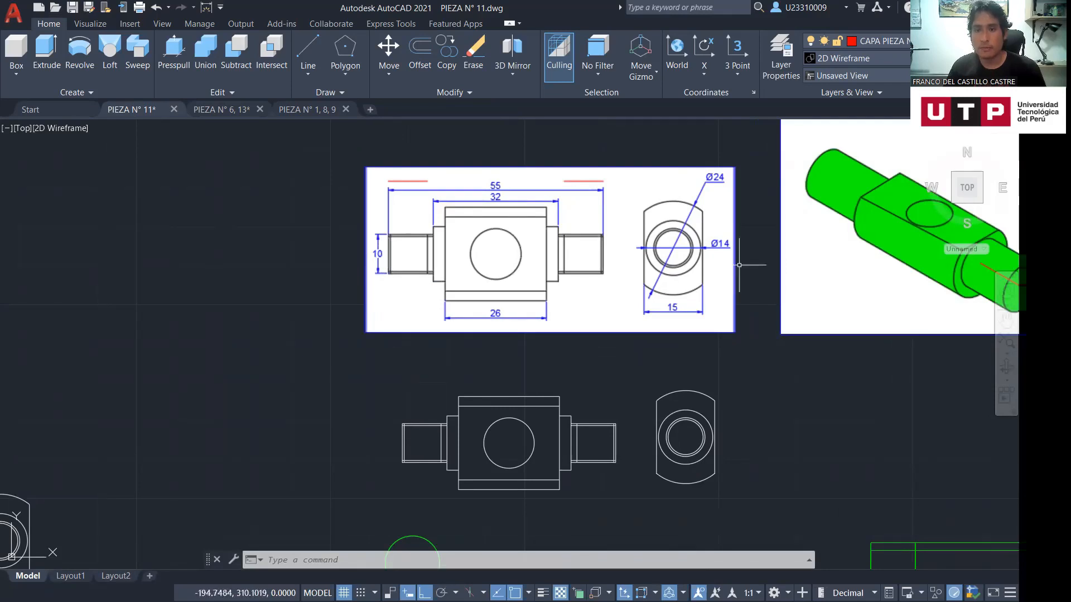
pyautogui.moveTo(858, 308); pyautogui.dragTo(554, 337, button='middle')
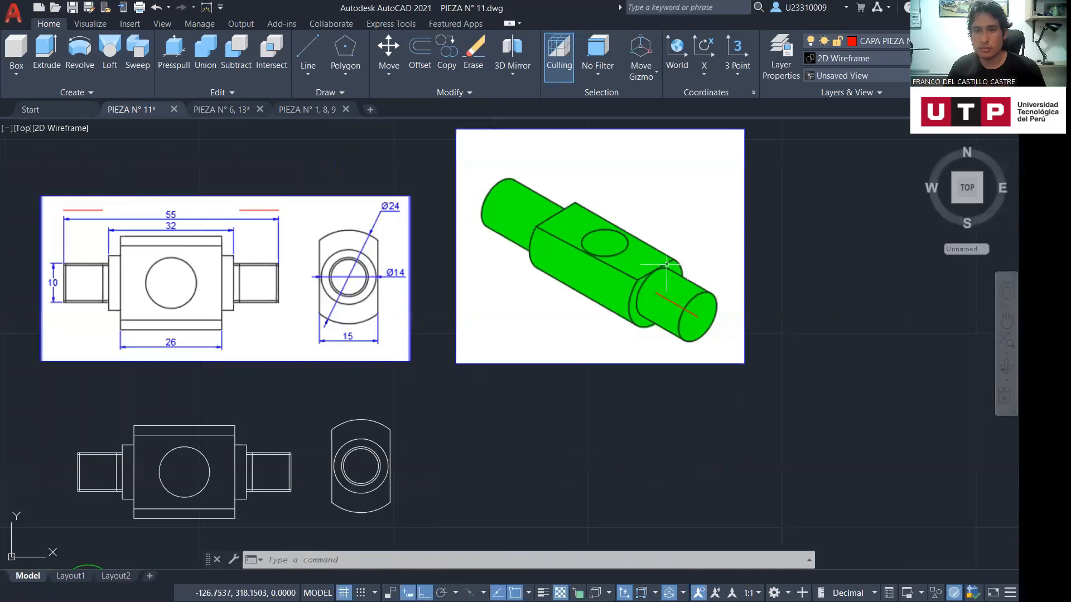
pyautogui.moveTo(507, 476); pyautogui.dragTo(791, 330, button='middle')
pyautogui.moveTo(590, 469); pyautogui.dragTo(641, 308, button='middle')
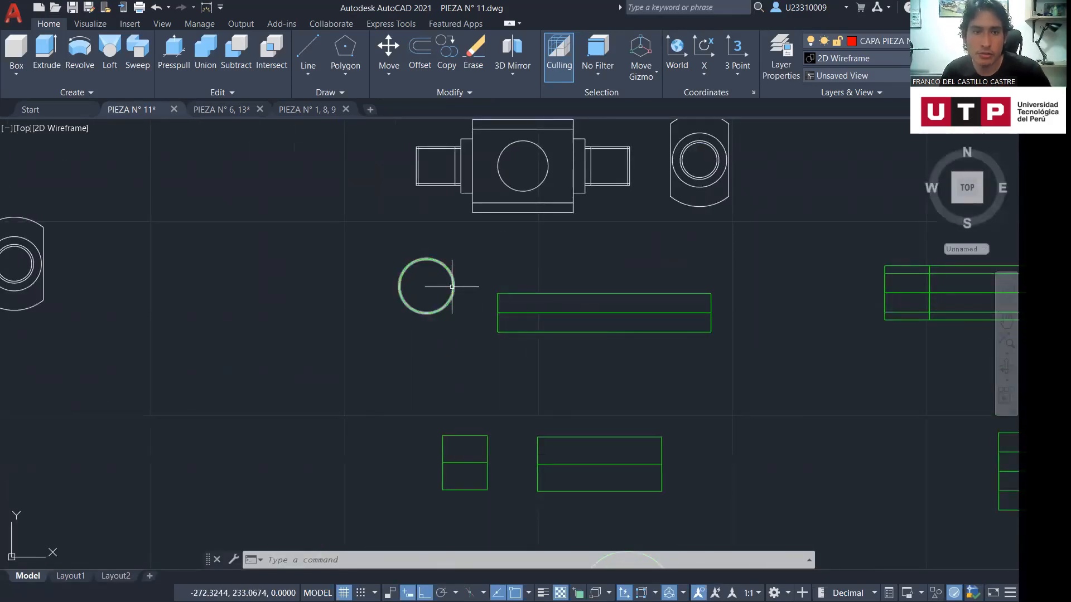
# Make the green CAPA PIEZA layer current for the 3D modelling
pyautogui.click(16, 73)
pyautogui.press('Escape')
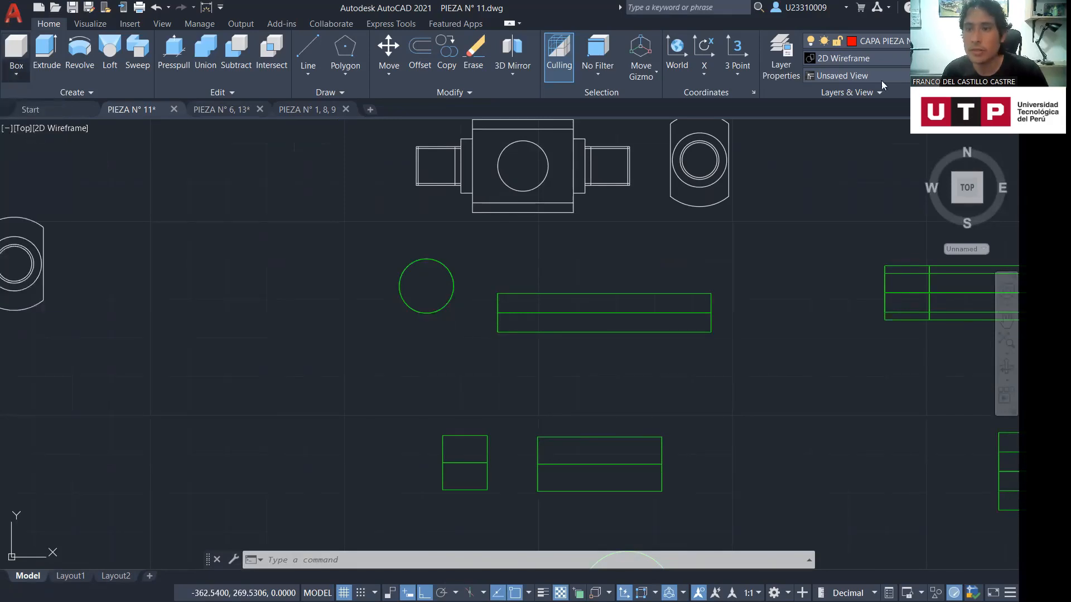
pyautogui.click(881, 41)
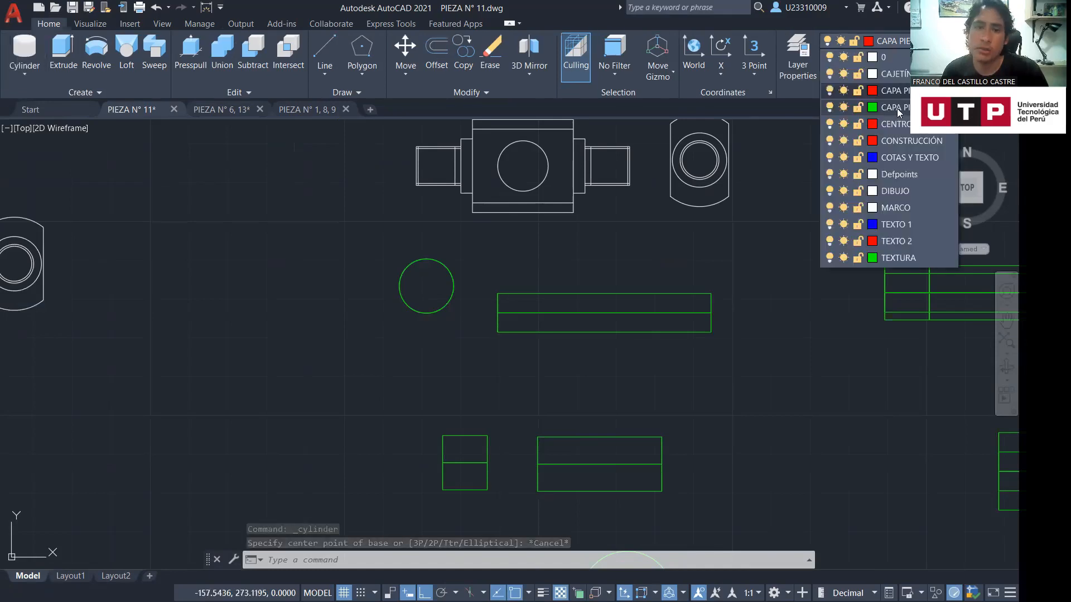
pyautogui.click(895, 107)
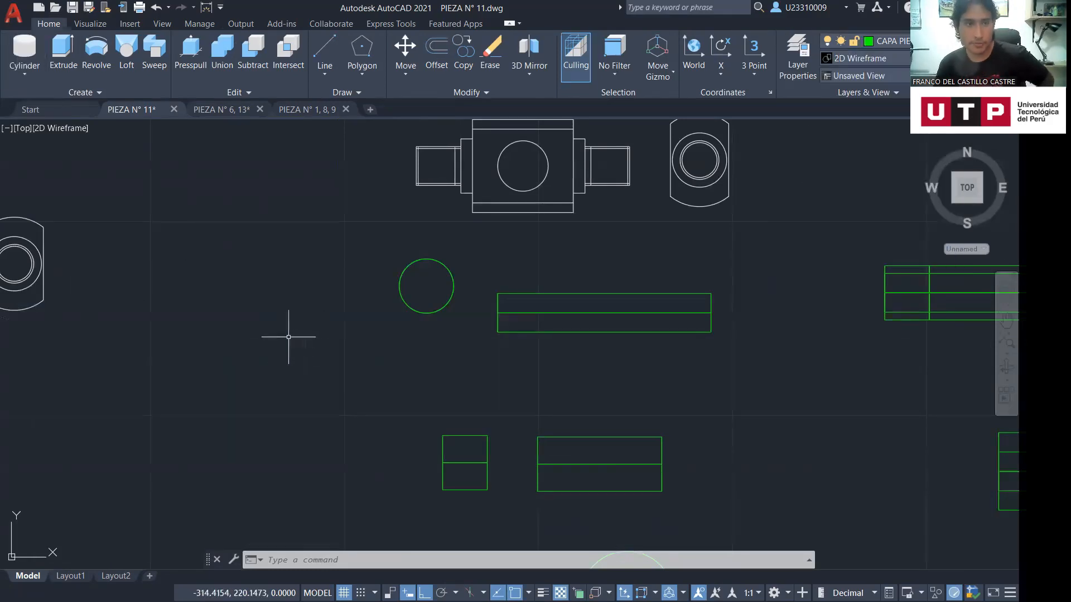
# Create a cylinder with a diameter of 14 and a height of 32 in the empty area beside piece 11's front view
pyautogui.click(24, 50)
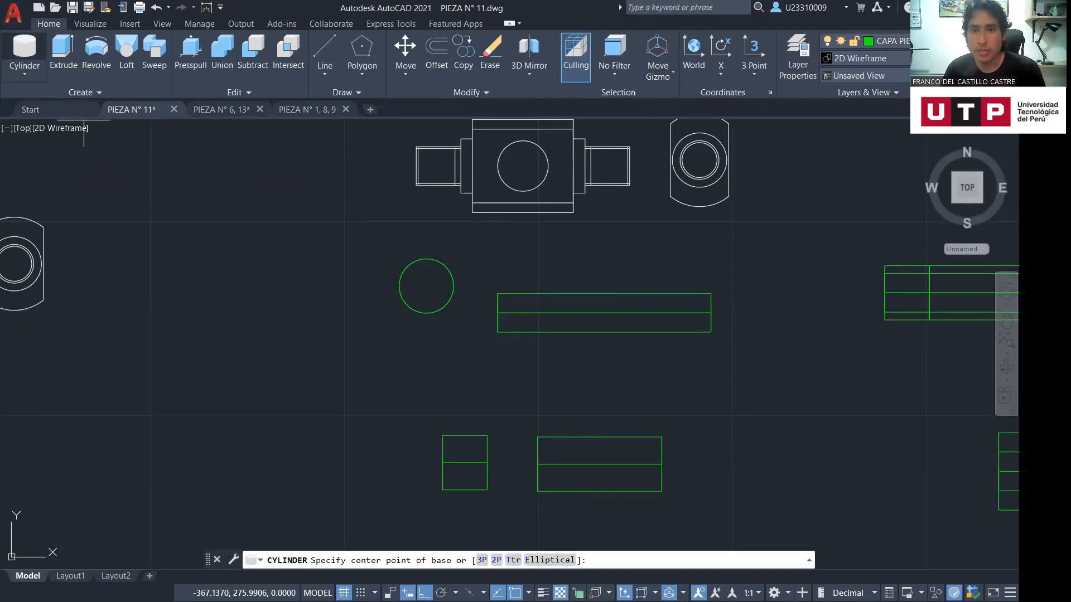
pyautogui.moveTo(266, 246); pyautogui.dragTo(251, 496, button='middle')
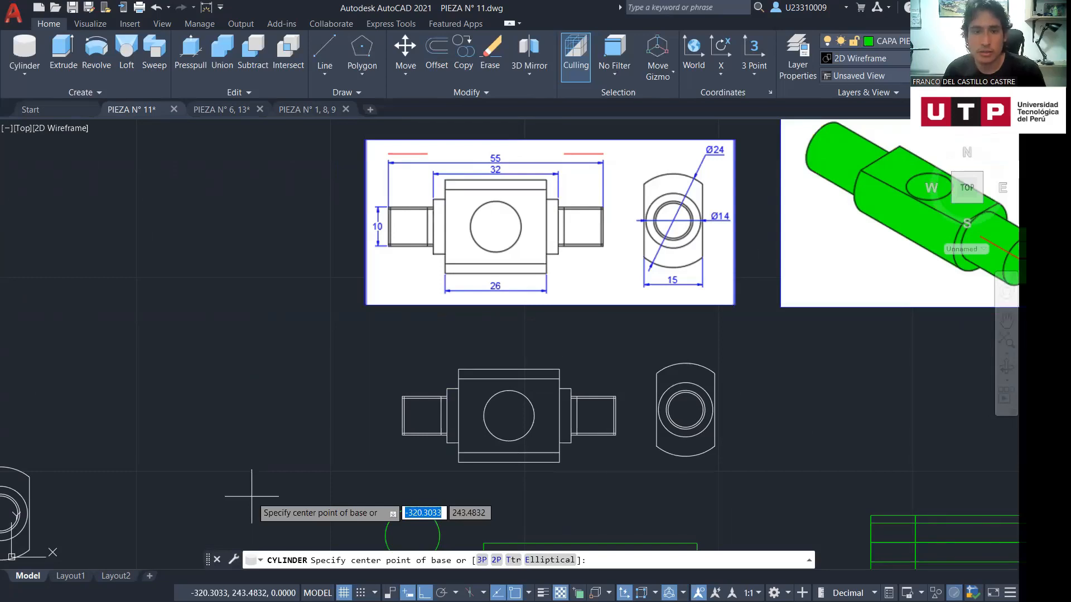
pyautogui.moveTo(252, 496); pyautogui.dragTo(354, 471, button='middle')
pyautogui.click(327, 374)
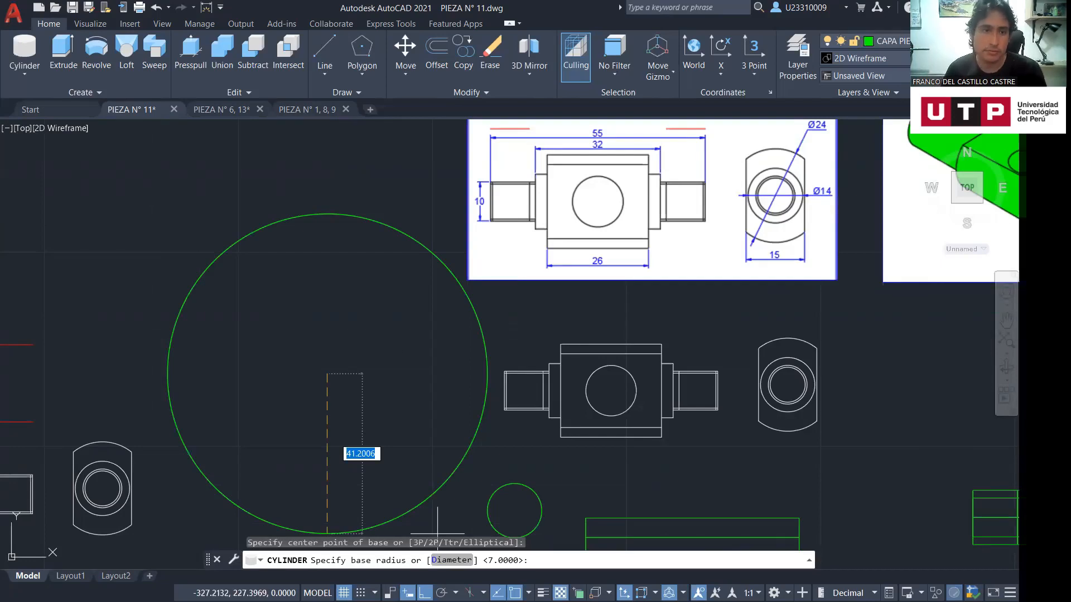
pyautogui.write('D')
pyautogui.press('Return')
pyautogui.write('14')
pyautogui.press('Return')
pyautogui.write('32')
pyautogui.press('Return')
# Set the visual style to Realistic and show the new cylinder in an angled 3D view
pyautogui.click(56, 129)
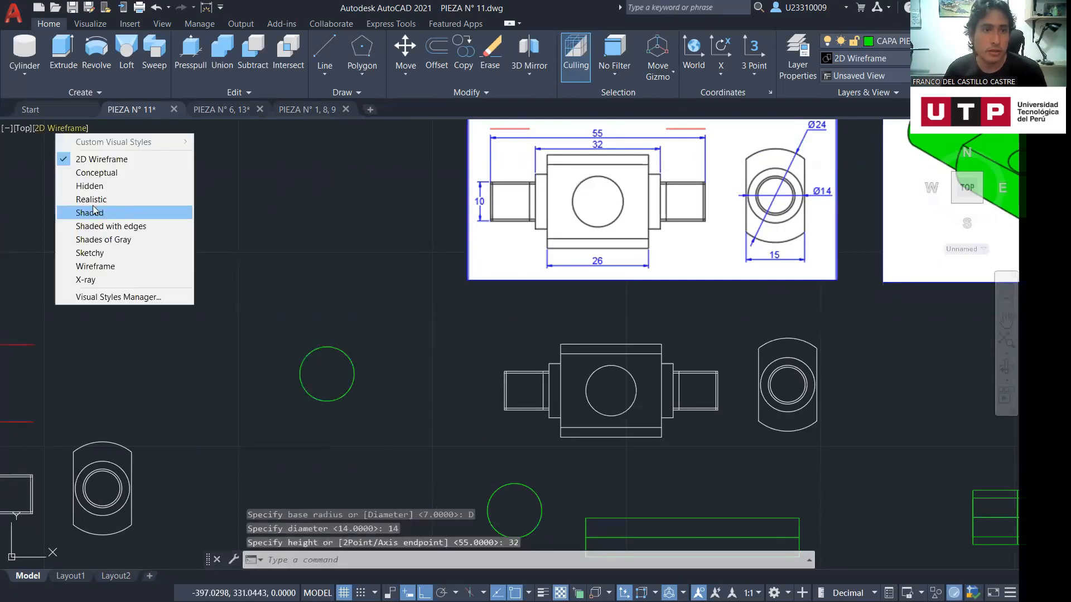
pyautogui.click(83, 199)
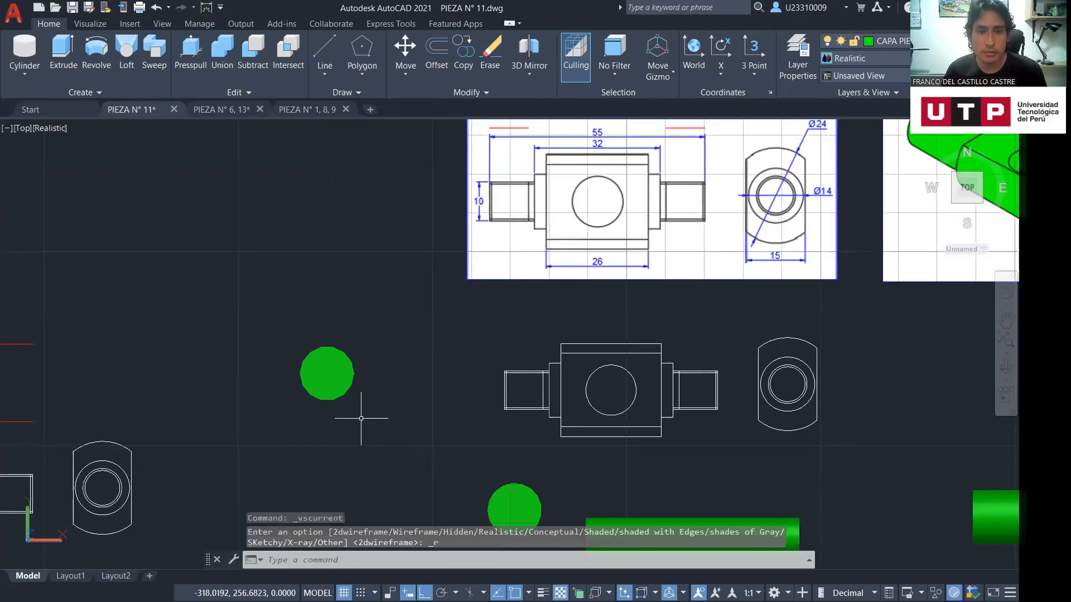
pyautogui.moveTo(359, 426); pyautogui.dragTo(387, 419, button='middle')
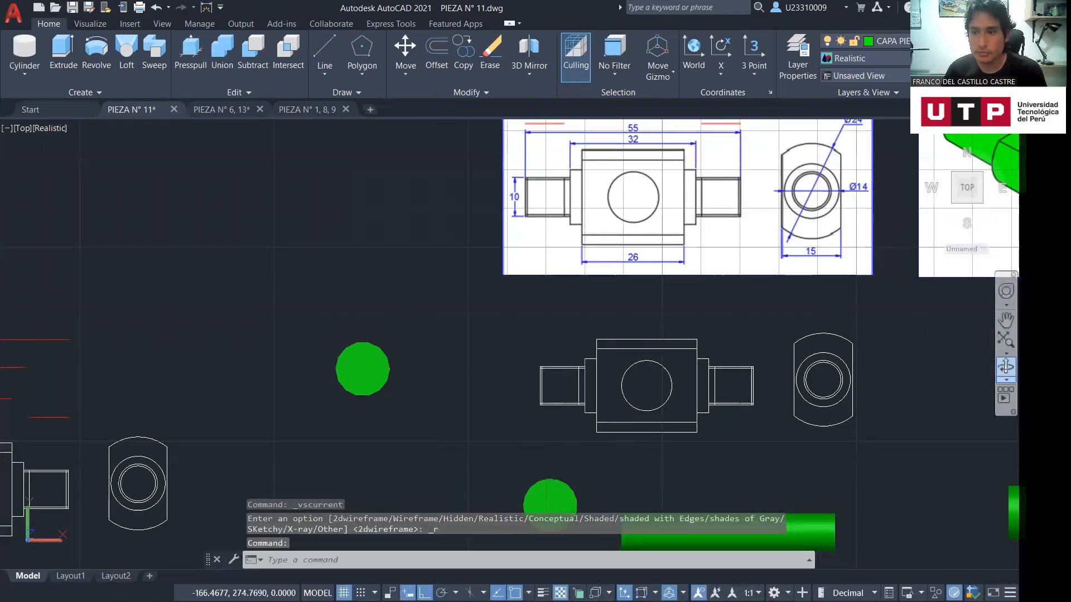
pyautogui.moveTo(464, 368)
pyautogui.keyDown('shift'); pyautogui.mouseDown(button='middle')
pyautogui.moveTo(457, 330)
pyautogui.moveTo(536, 275)
pyautogui.mouseUp(button='middle'); pyautogui.keyUp('shift')
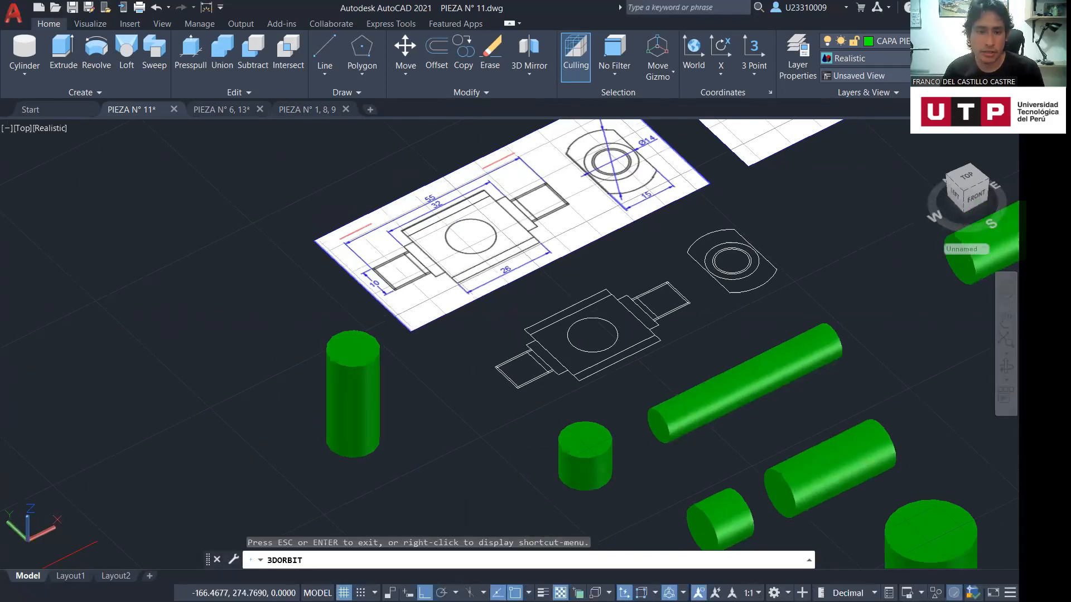
# Rotate the new upright cylinder 90 degrees about the Y axis with ROTATE3D, using a point at its base
pyautogui.write('OTA')
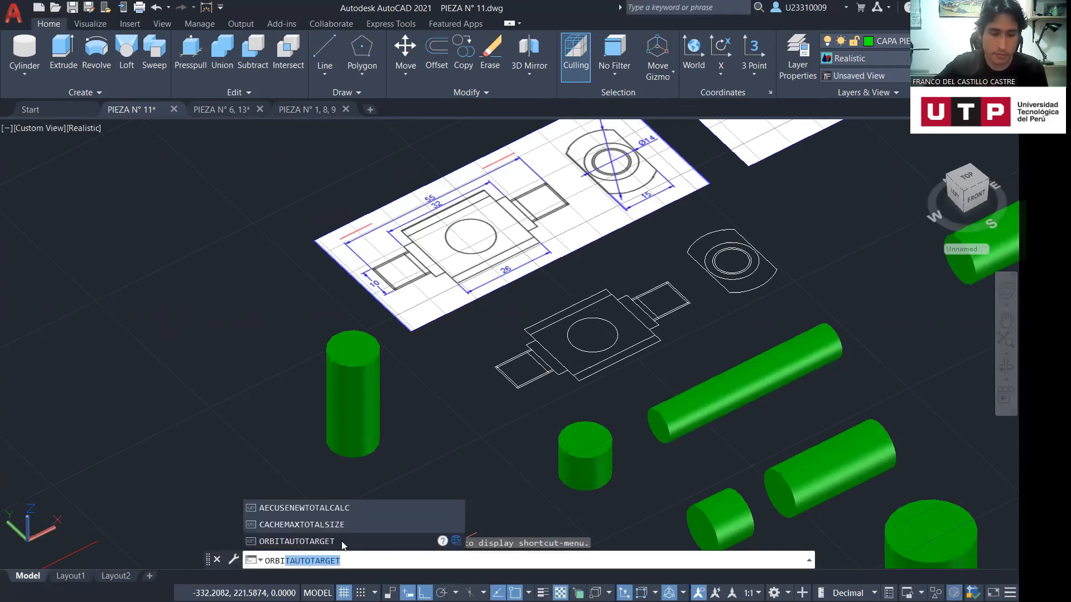
pyautogui.press('BackSpace')
pyautogui.write('ROTA')
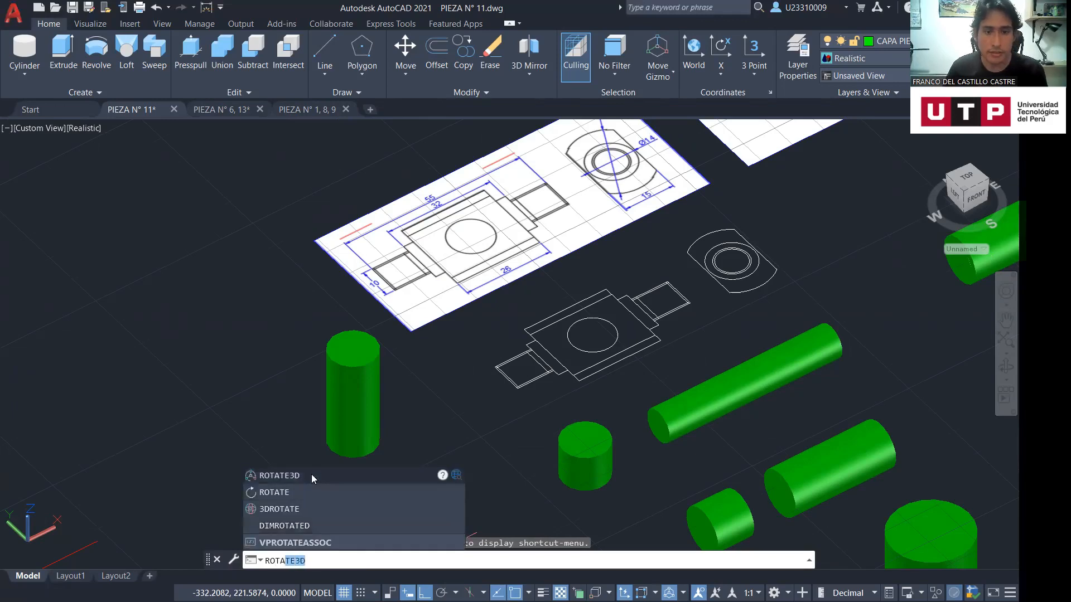
pyautogui.press('Return')
pyautogui.click(364, 413)
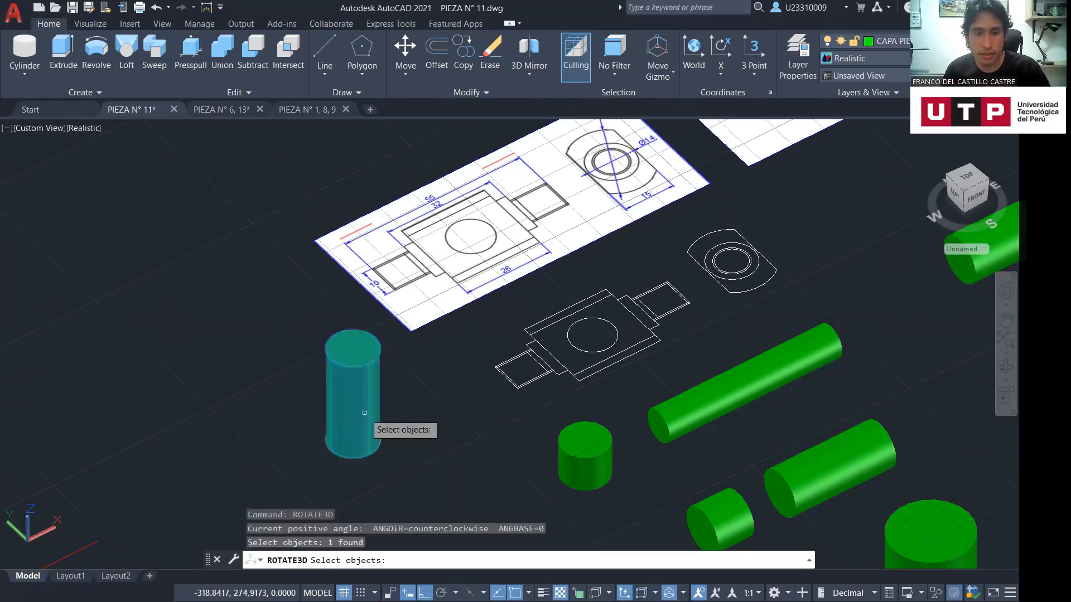
pyautogui.press('Return')
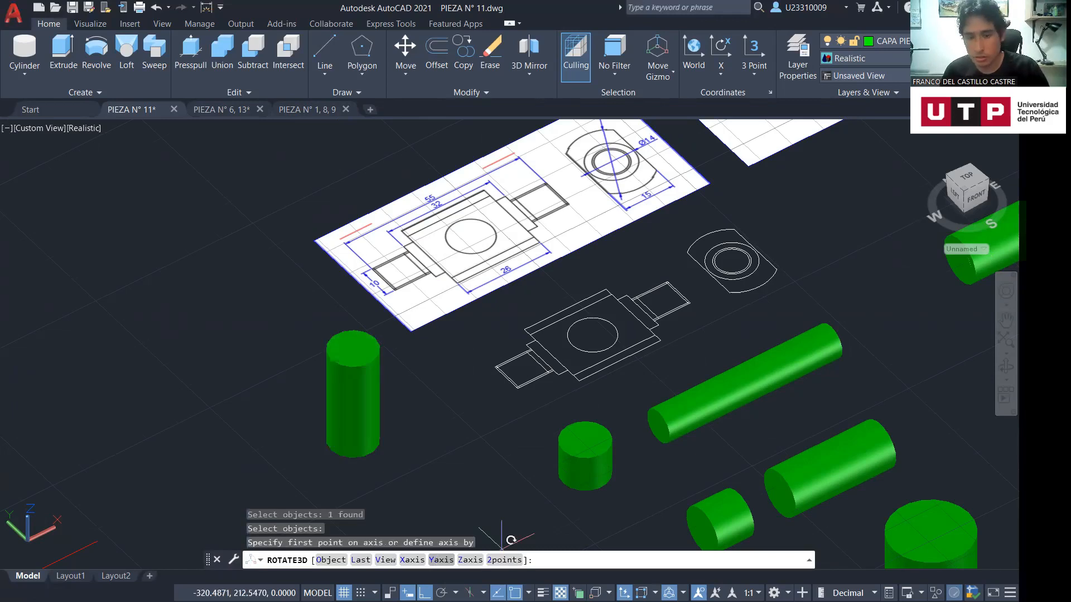
pyautogui.write('Y')
pyautogui.press('Return')
pyautogui.click(368, 455)
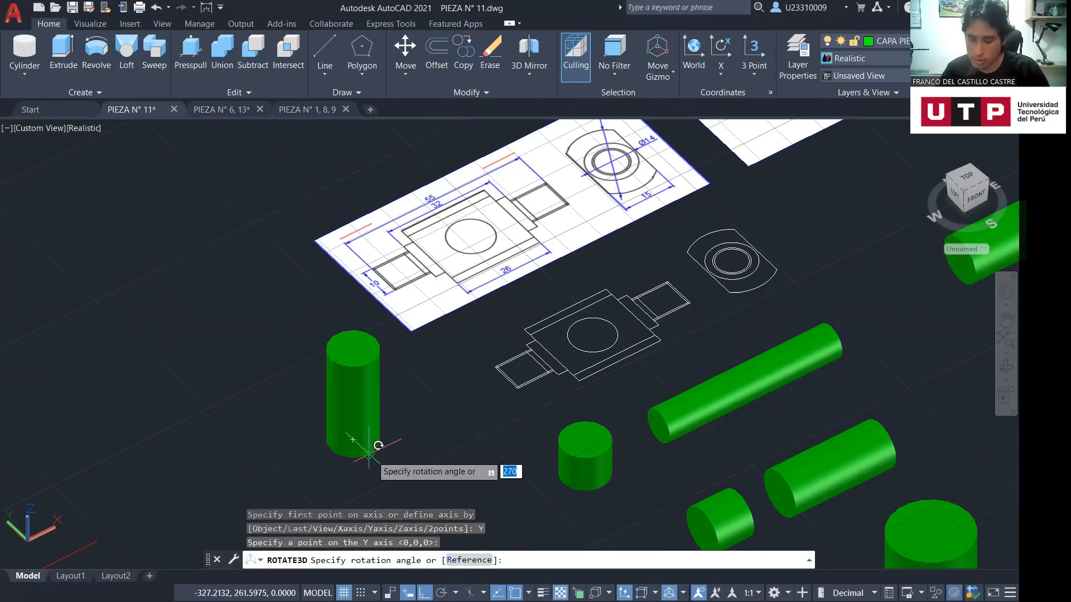
pyautogui.write('90')
pyautogui.press('Return')
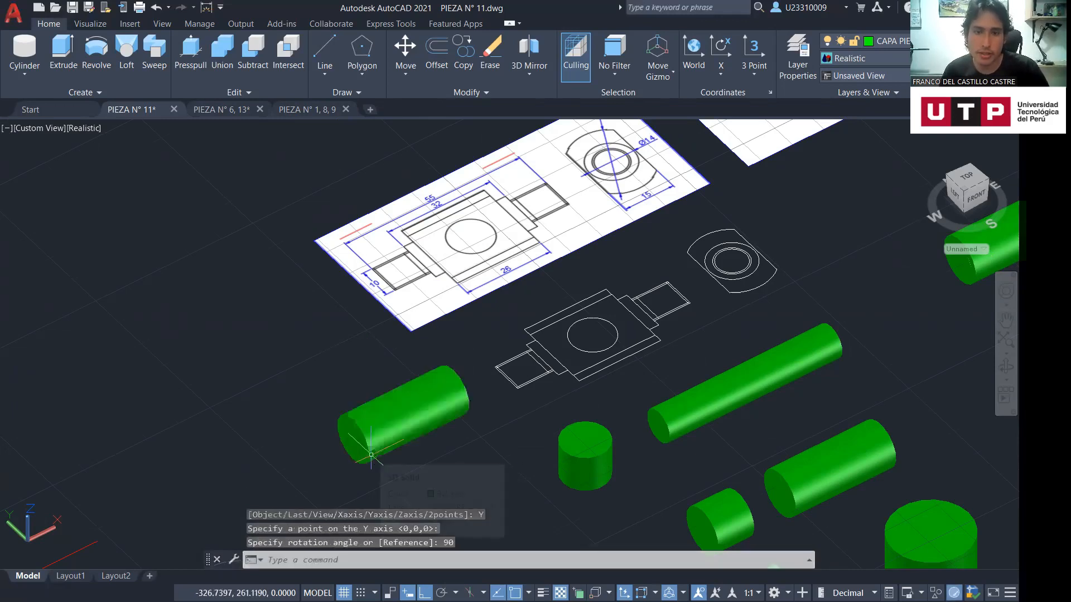
# Erase the rotated cylinder beside piece 11's front view
pyautogui.click(389, 434)
pyautogui.press('Delete')
pyautogui.moveTo(569, 493)
pyautogui.mouseDown(button='middle')
pyautogui.moveTo(522, 492)
pyautogui.moveTo(374, 443)
pyautogui.mouseUp(button='middle')
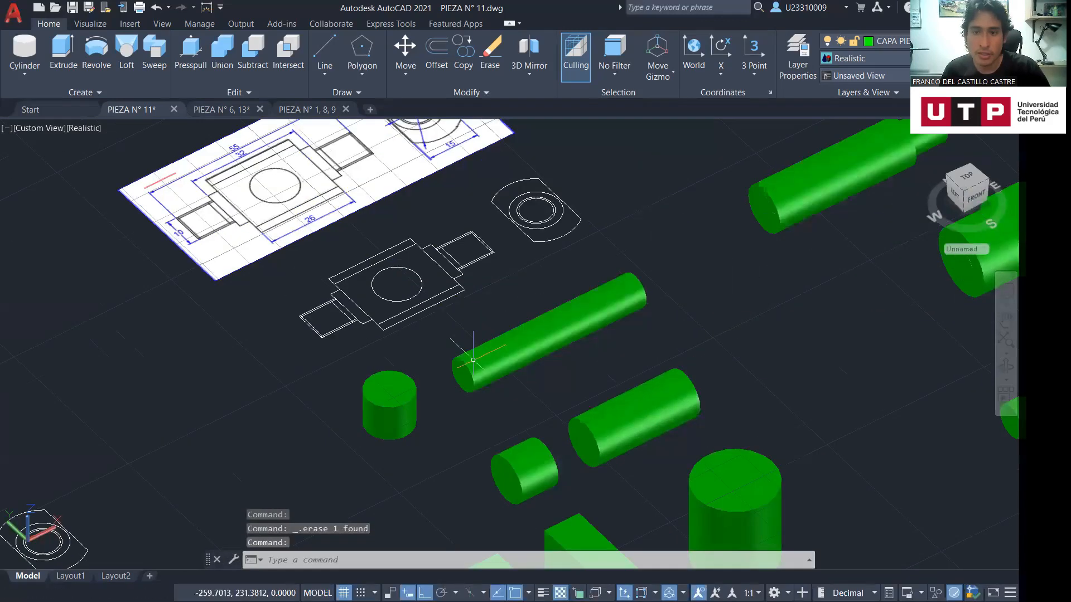
# Compare the dimensioned reference image of piece 11 with the prepared green cylinders below its front view
pyautogui.keyDown('shift'); pyautogui.moveTo(781, 312); pyautogui.dragTo(694, 356, button='middle'); pyautogui.keyUp('shift')
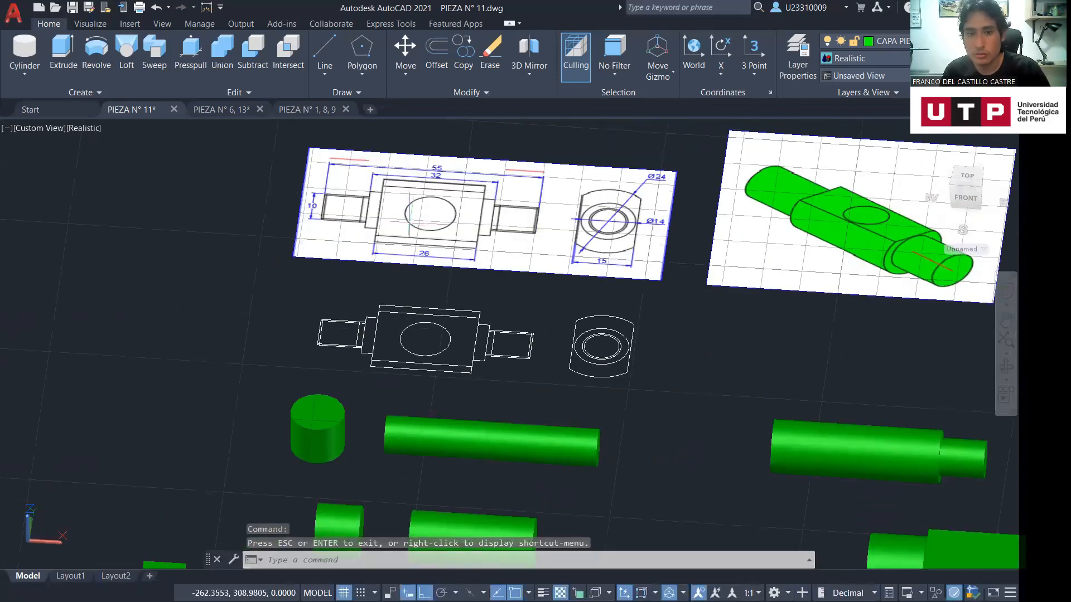
pyautogui.moveTo(581, 490); pyautogui.dragTo(591, 424, button='middle')
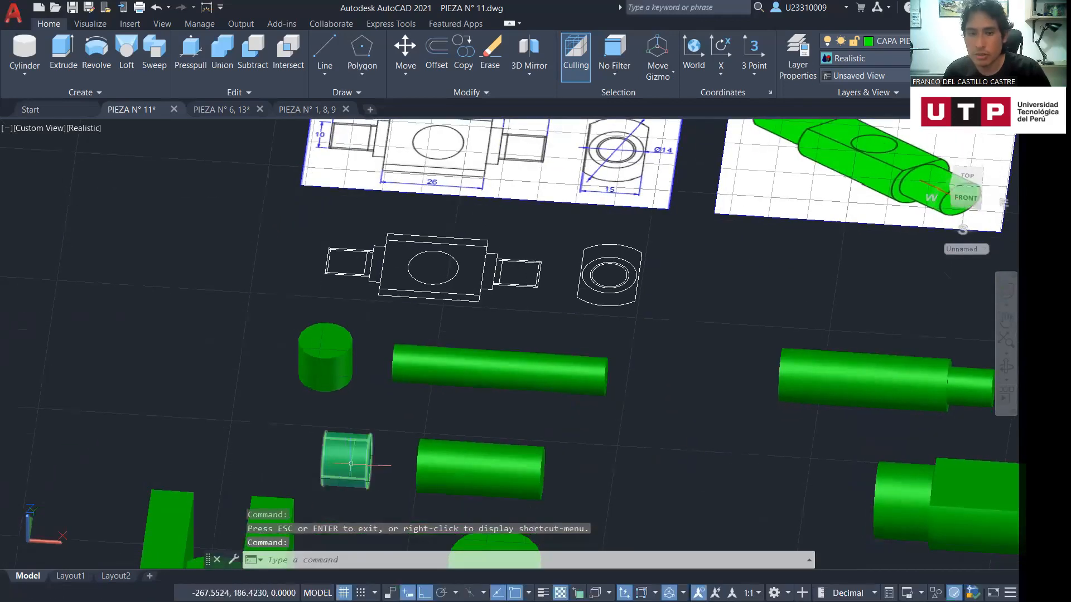
pyautogui.moveTo(383, 360); pyautogui.dragTo(444, 479, button='middle')
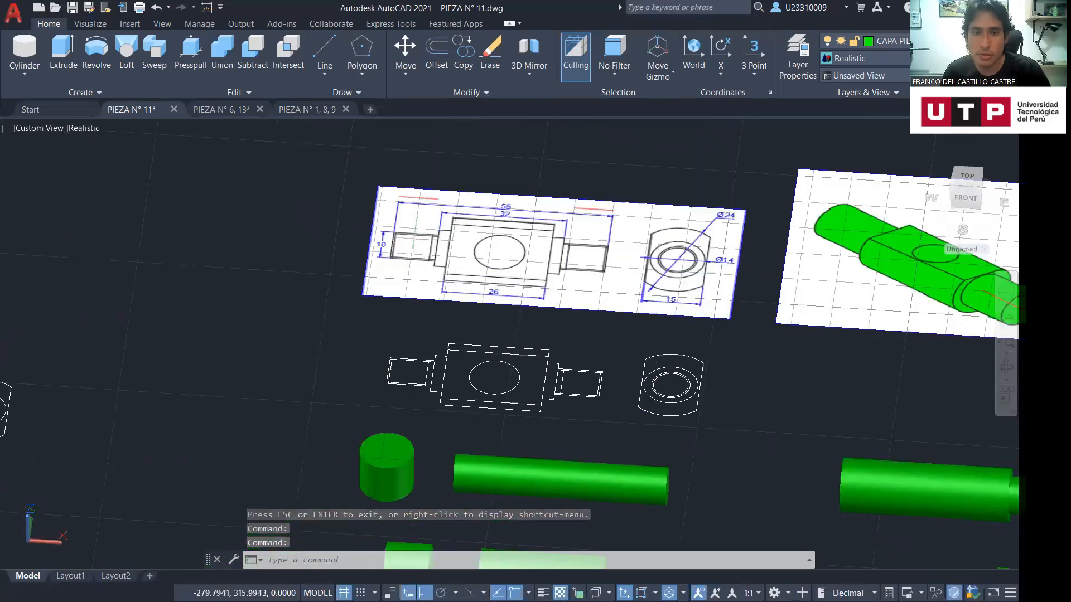
pyautogui.moveTo(682, 415); pyautogui.dragTo(662, 386, button='middle')
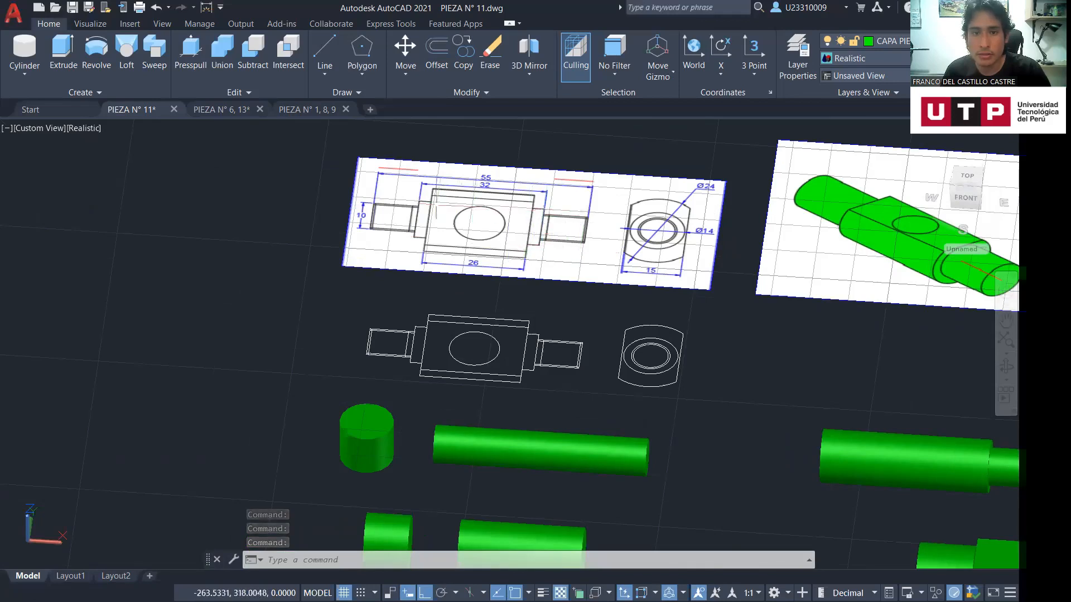
pyautogui.moveTo(578, 436); pyautogui.dragTo(580, 358, button='middle')
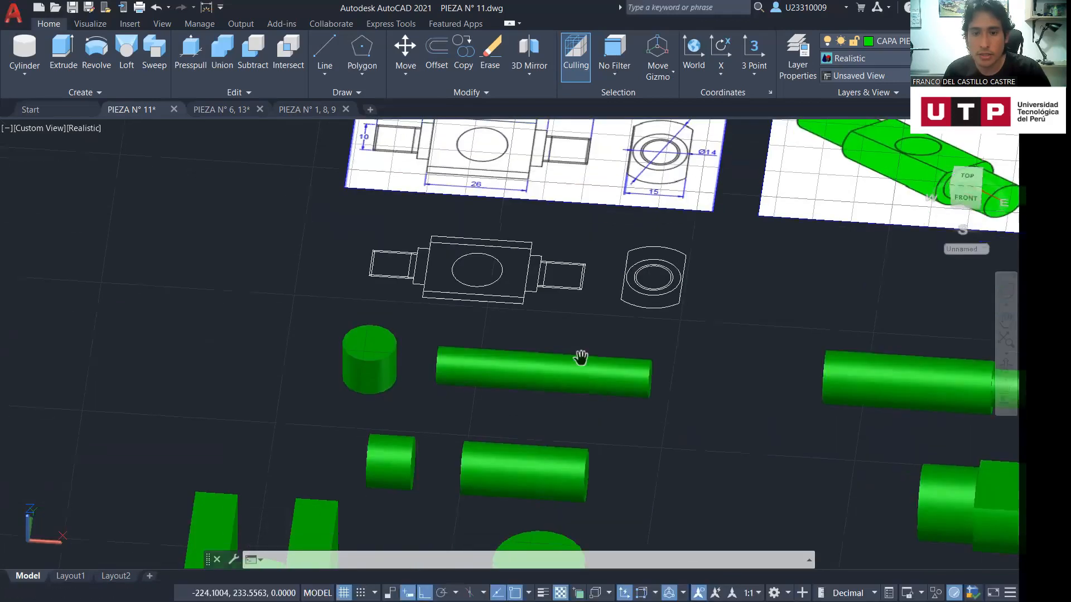
pyautogui.click(533, 462)
pyautogui.click(532, 360)
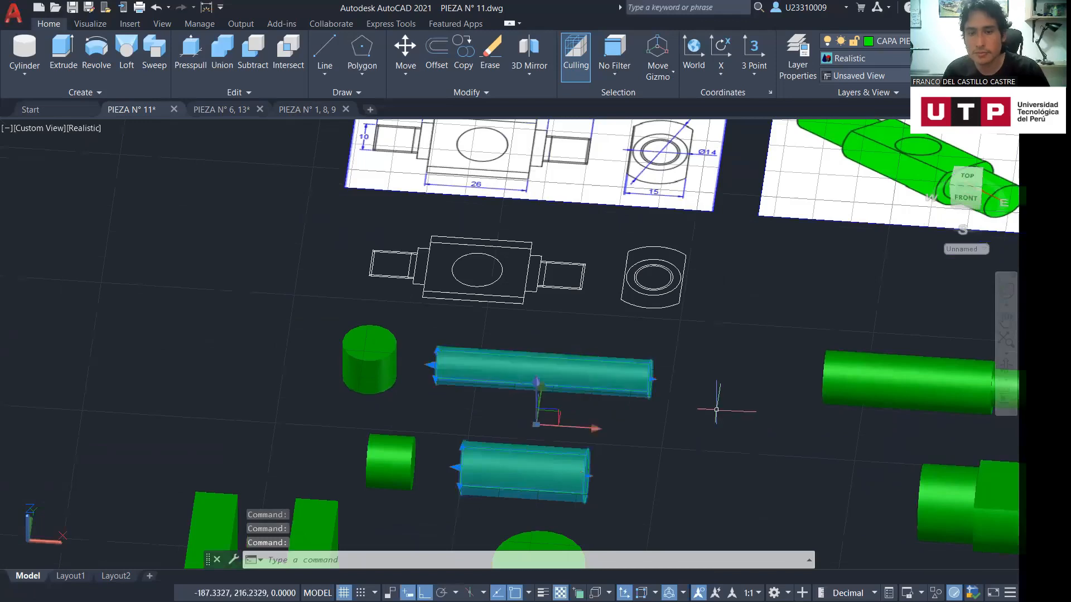
pyautogui.press('Escape')
pyautogui.moveTo(407, 181); pyautogui.dragTo(450, 272, button='middle')
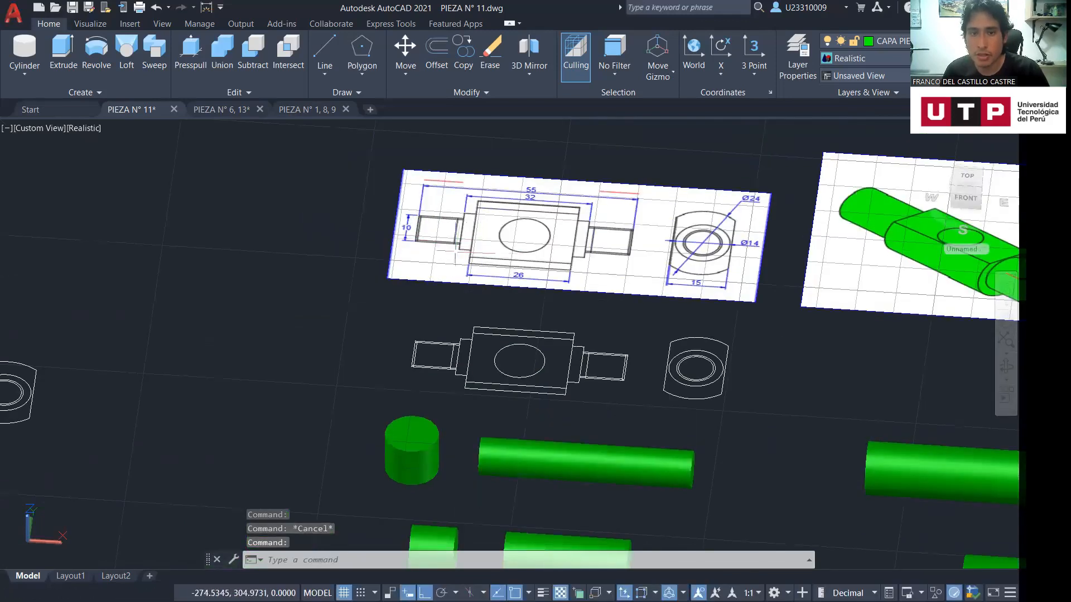
pyautogui.moveTo(499, 360); pyautogui.dragTo(508, 251, button='middle')
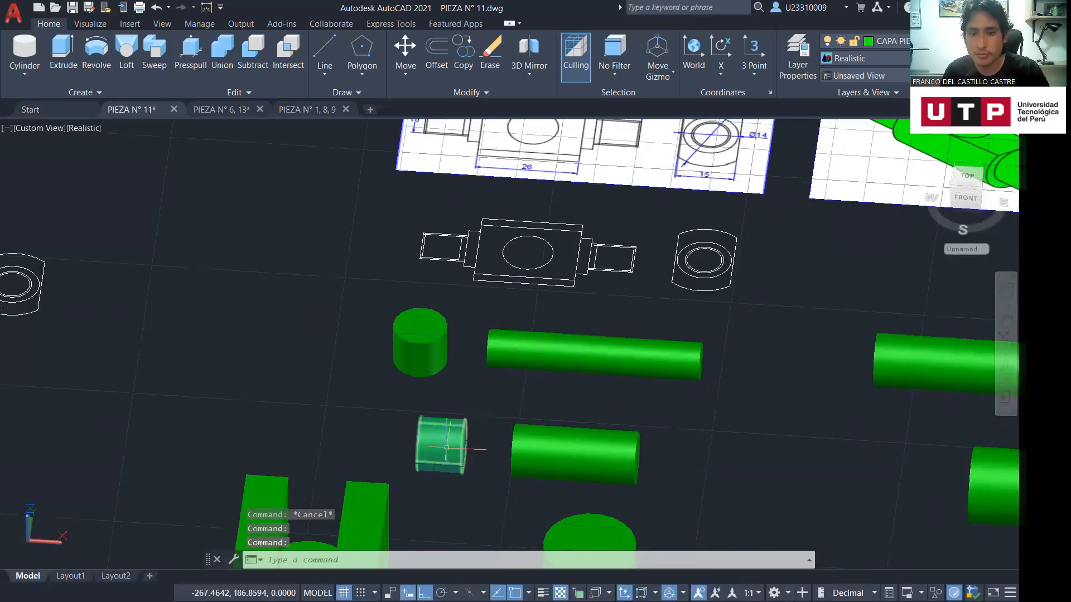
# Highlight the short and long horizontal cylinders and the stepped solid built from them, and inspect them from several angles
pyautogui.click(446, 440)
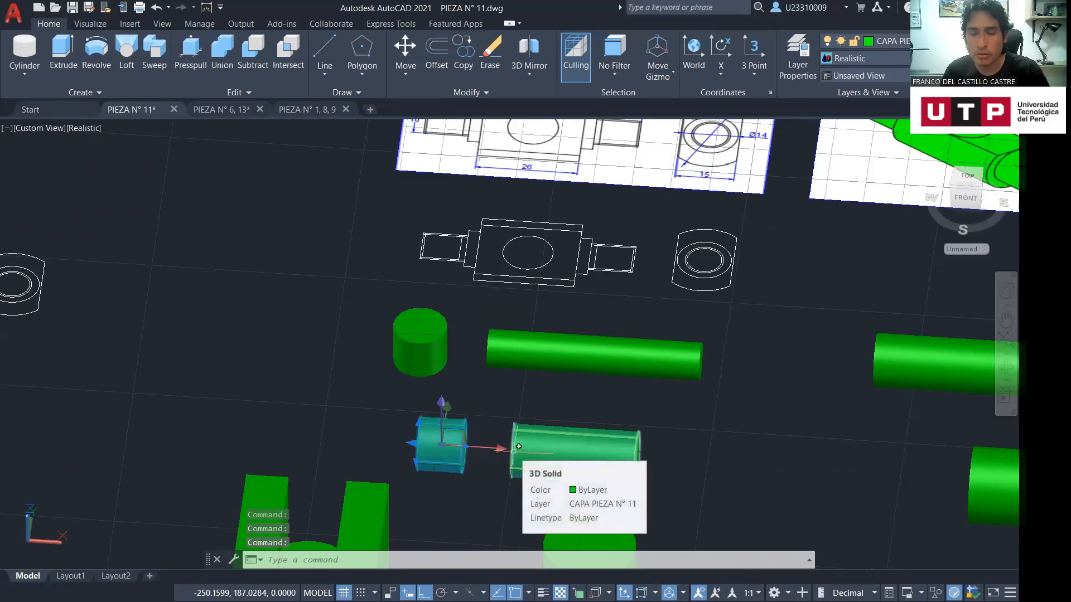
pyautogui.scroll(2, 729, 435)
pyautogui.moveTo(729, 435); pyautogui.dragTo(394, 467, button='middle')
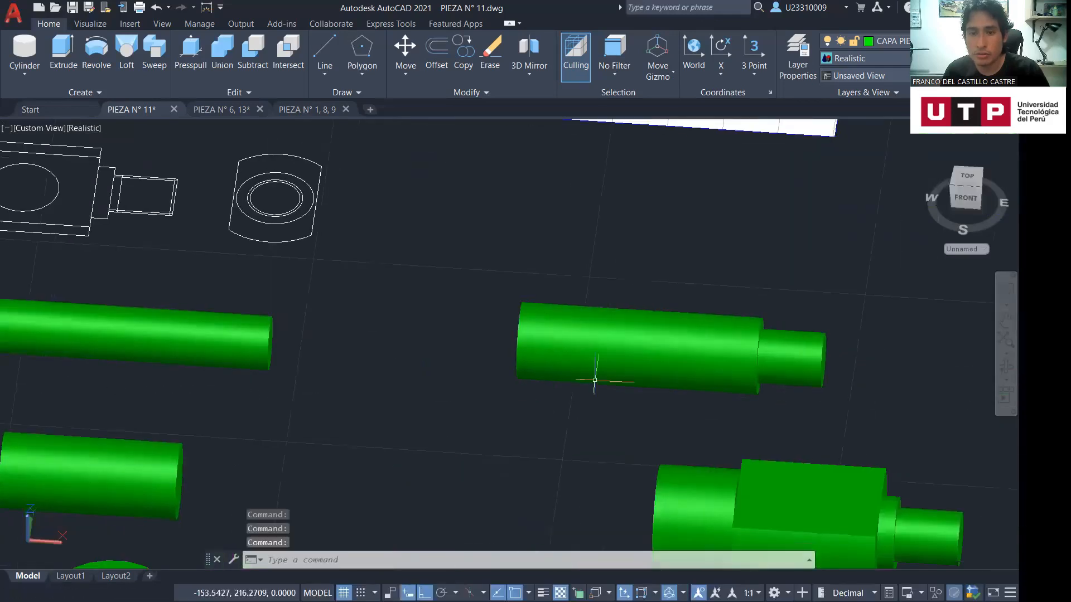
pyautogui.click(632, 338)
pyautogui.click(562, 345)
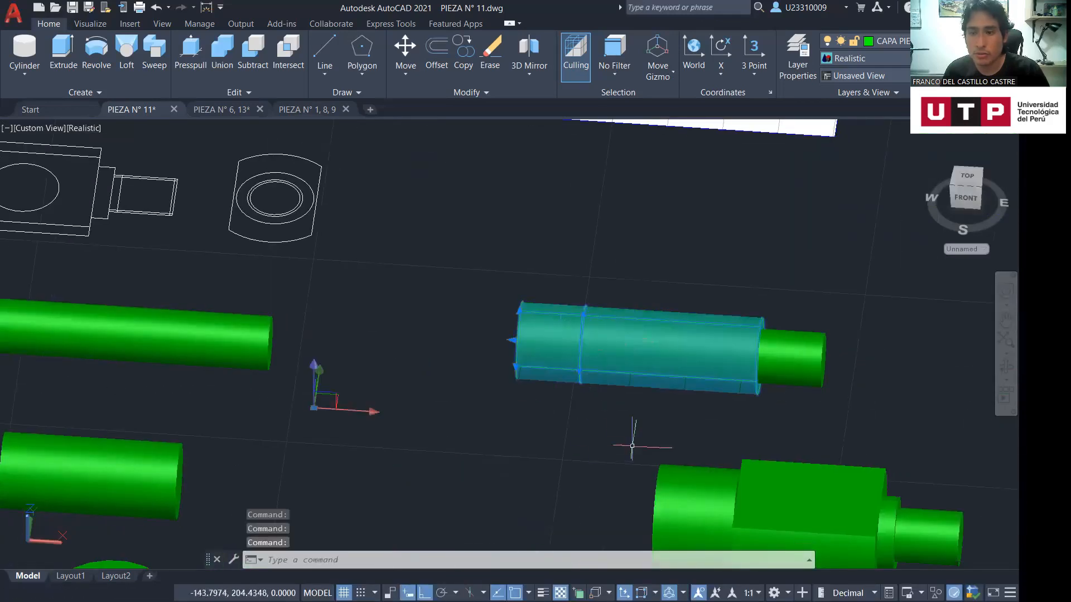
pyautogui.click(1006, 367)
pyautogui.moveTo(704, 442); pyautogui.dragTo(614, 385)
pyautogui.press('Escape')
pyautogui.moveTo(157, 404); pyautogui.dragTo(264, 349, button='middle')
pyautogui.click(103, 415)
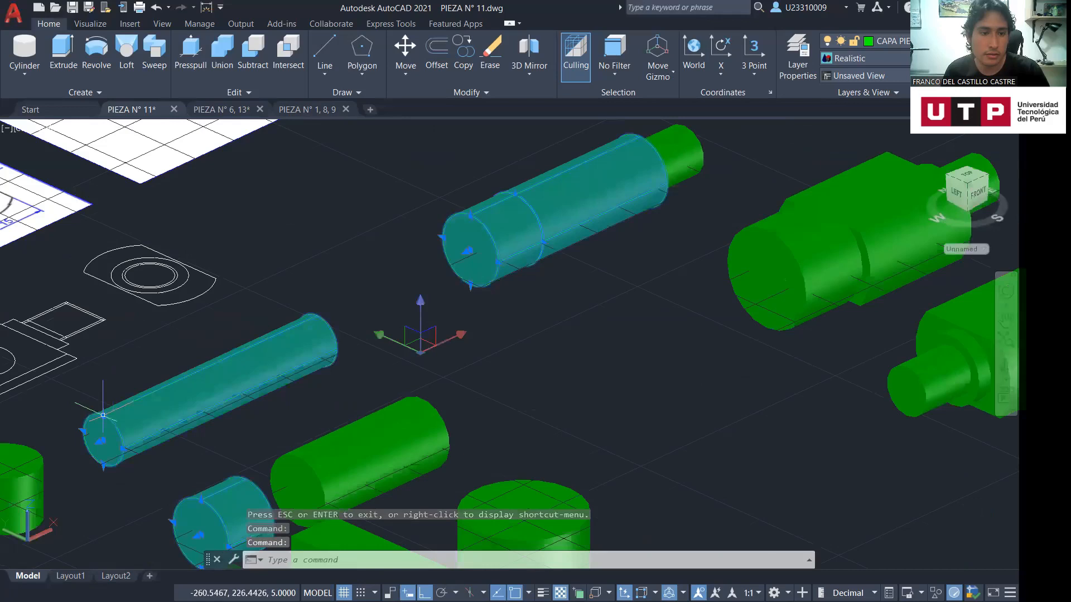
pyautogui.moveTo(700, 354); pyautogui.dragTo(592, 428, button='middle')
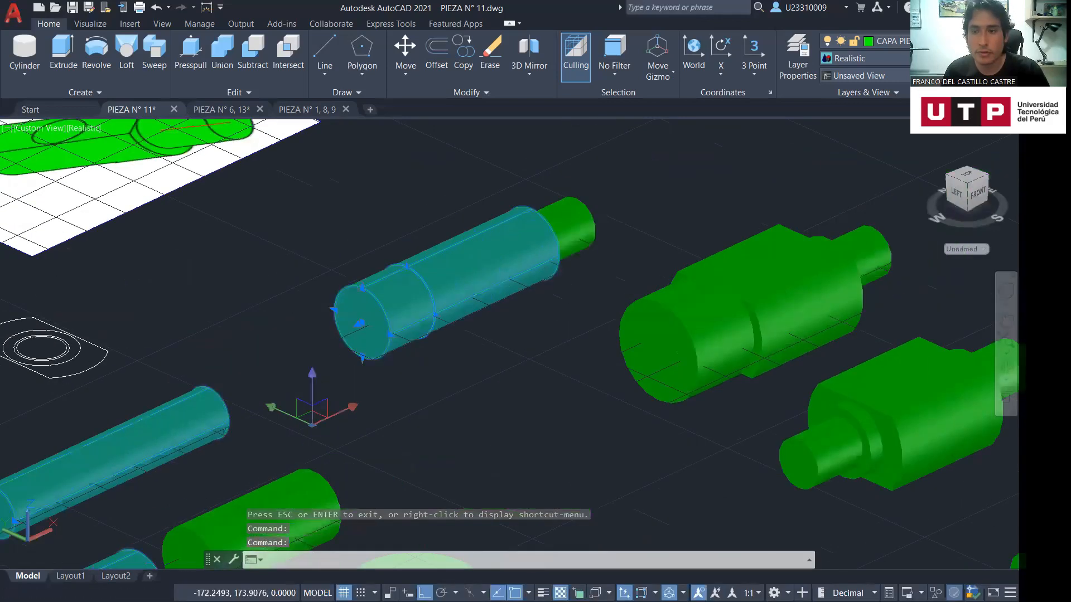
pyautogui.click(1006, 366)
pyautogui.press('Escape')
pyautogui.moveTo(546, 385); pyautogui.dragTo(471, 419)
pyautogui.scroll(-5, 471, 419)
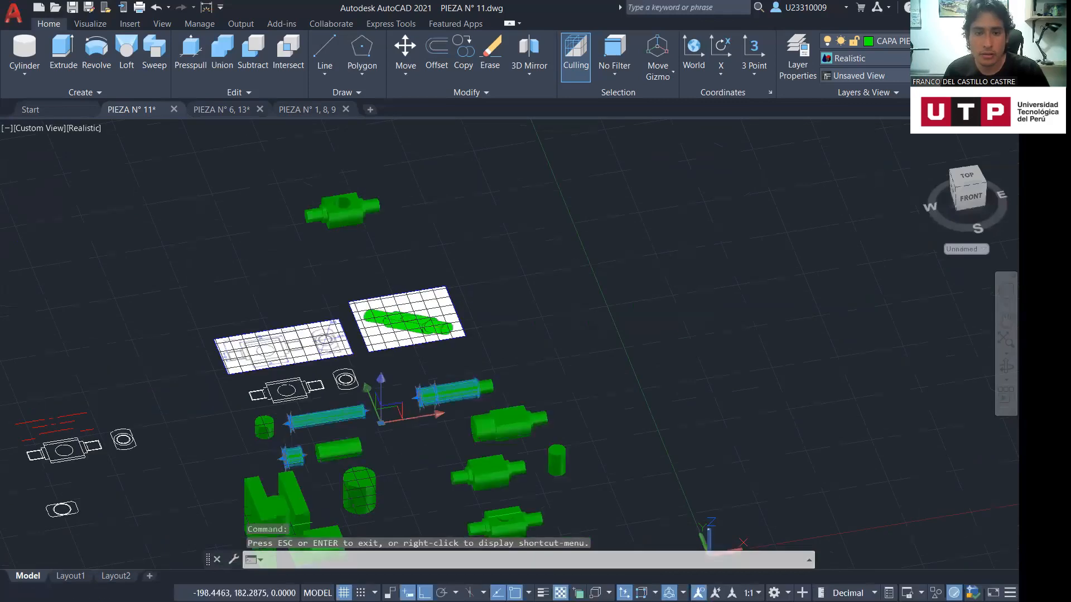
pyautogui.scroll(2, 357, 459)
pyautogui.moveTo(357, 458); pyautogui.dragTo(478, 383, button='middle')
pyautogui.press('Escape')
pyautogui.press('Escape')
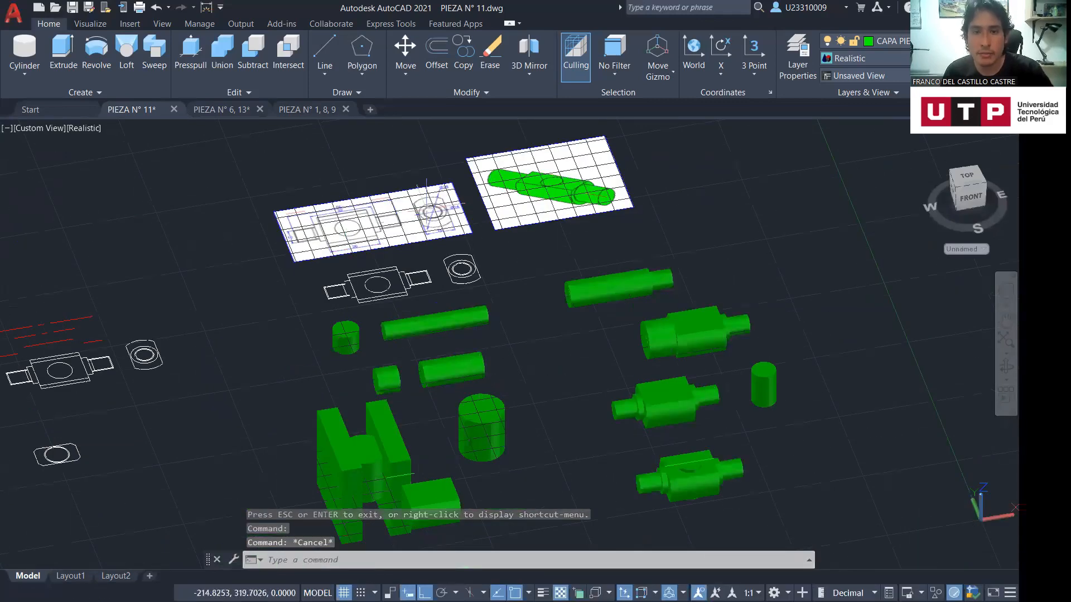
# Examine the side view's diameters and width in the reference image, along with the large upright cylinder and the boxes
pyautogui.scroll(6, 449, 211)
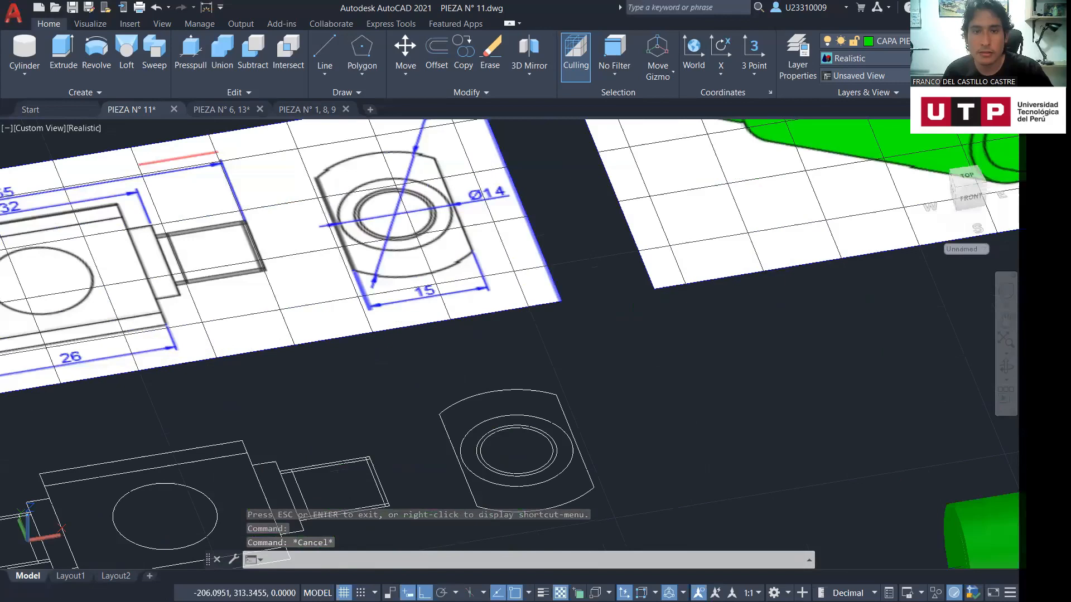
pyautogui.moveTo(441, 211); pyautogui.dragTo(482, 296, button='middle')
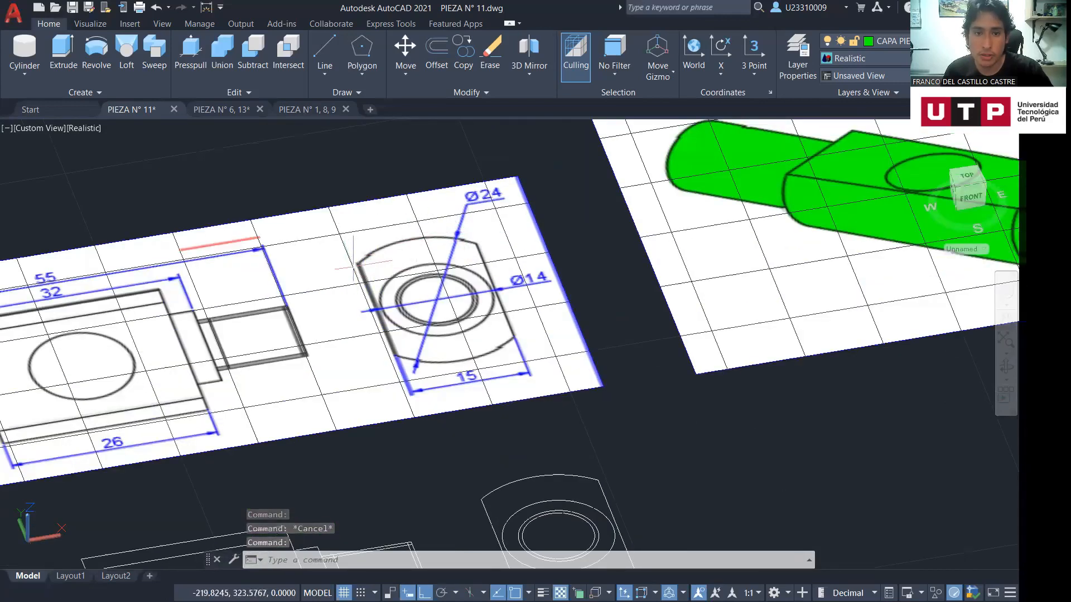
pyautogui.moveTo(522, 407); pyautogui.dragTo(533, 381, button='middle')
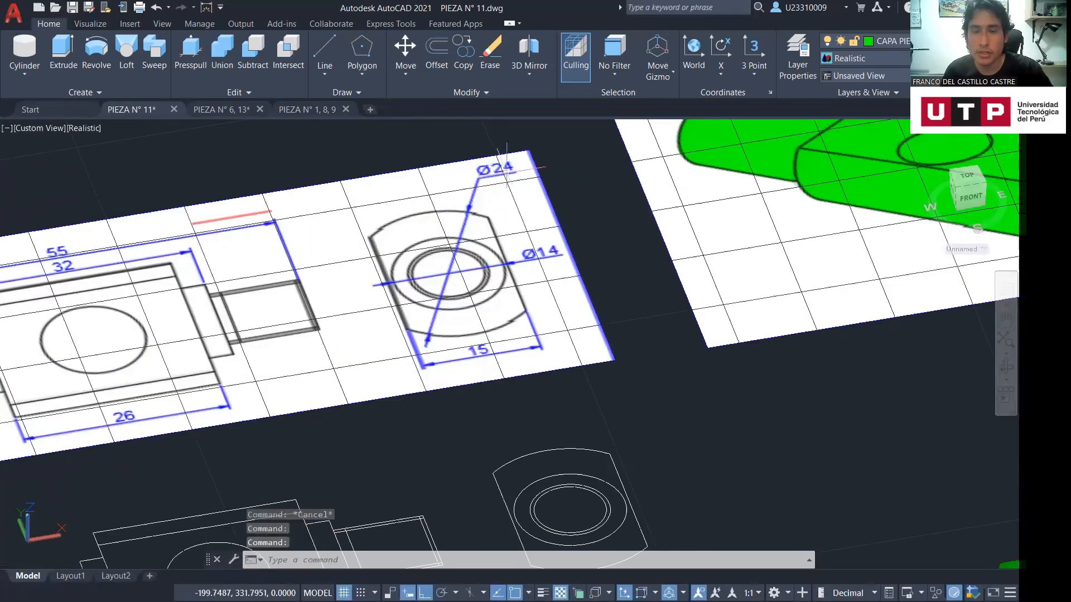
pyautogui.moveTo(609, 433); pyautogui.dragTo(624, 220, button='middle')
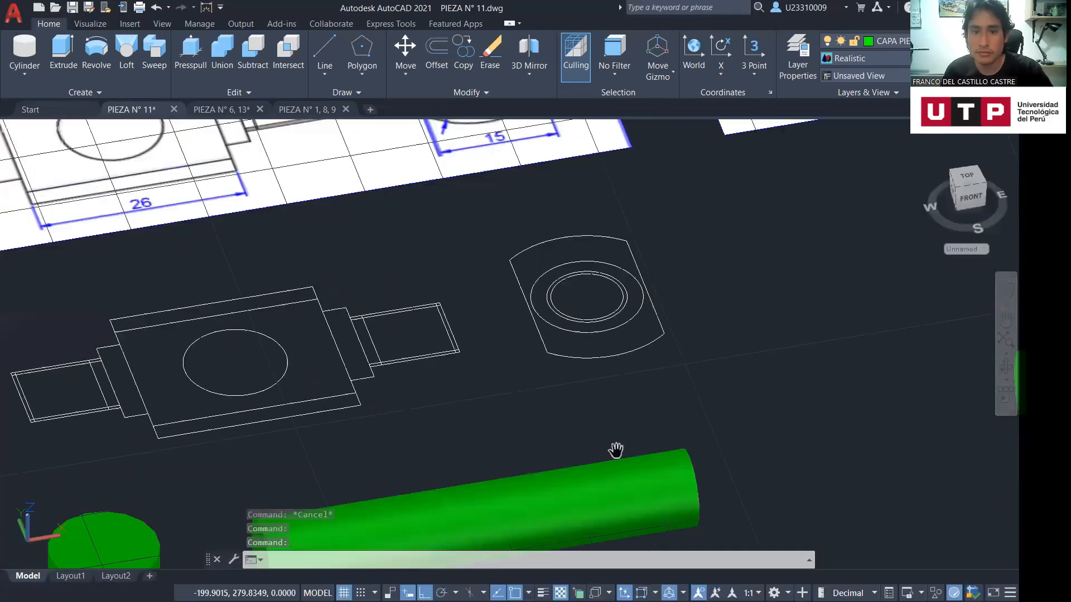
pyautogui.moveTo(619, 546); pyautogui.dragTo(614, 229, button='middle')
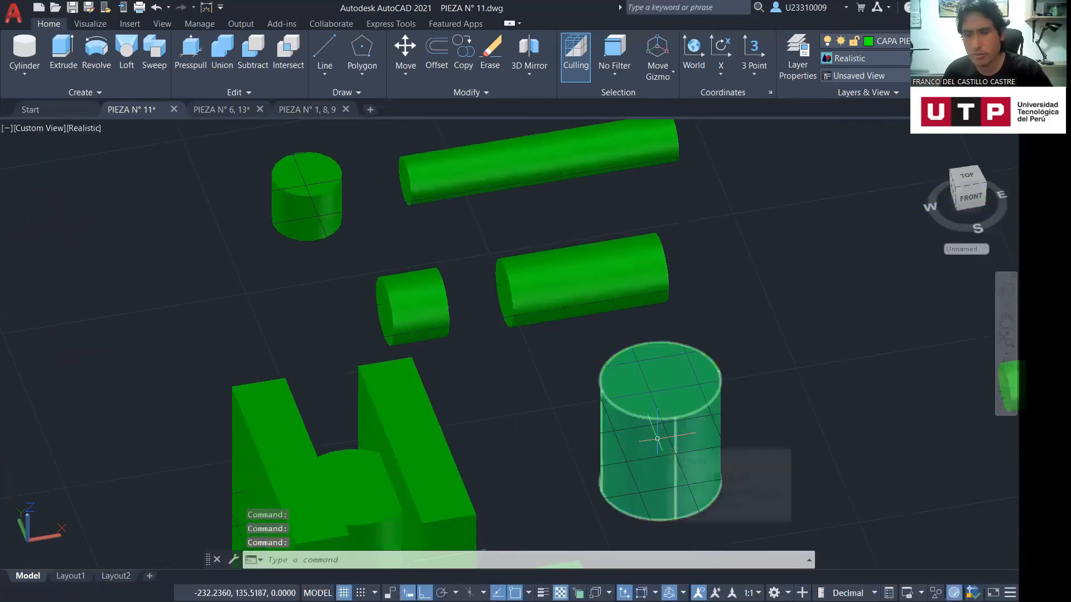
pyautogui.moveTo(483, 495); pyautogui.dragTo(481, 564, button='middle')
pyautogui.moveTo(471, 271); pyautogui.dragTo(578, 551, button='middle')
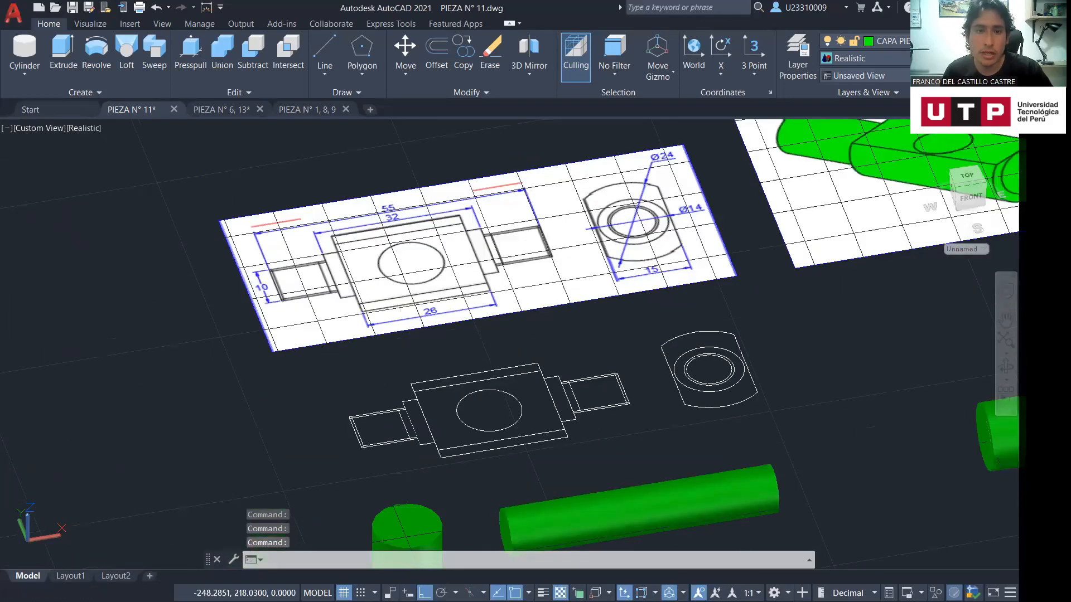
pyautogui.moveTo(505, 444); pyautogui.dragTo(514, 216, button='middle')
pyautogui.moveTo(535, 475); pyautogui.dragTo(574, 250, button='middle')
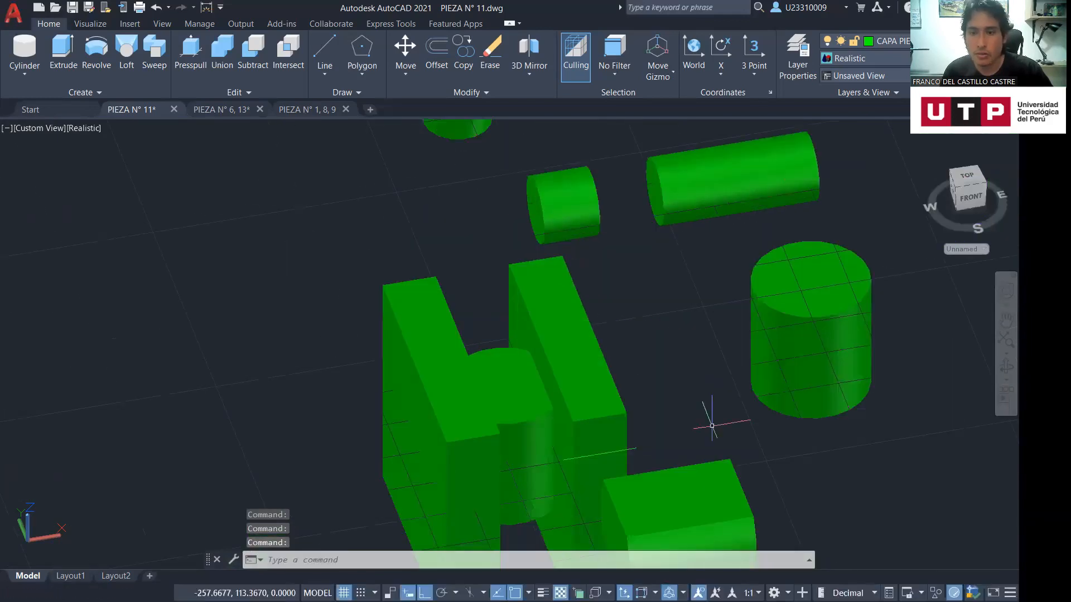
# Inspect the two tall boxes overlapping the large cylinder from an angle and check the available solid primitives
pyautogui.click(1003, 370)
pyautogui.moveTo(773, 472); pyautogui.dragTo(810, 429)
pyautogui.moveTo(761, 486); pyautogui.dragTo(736, 409, button='middle')
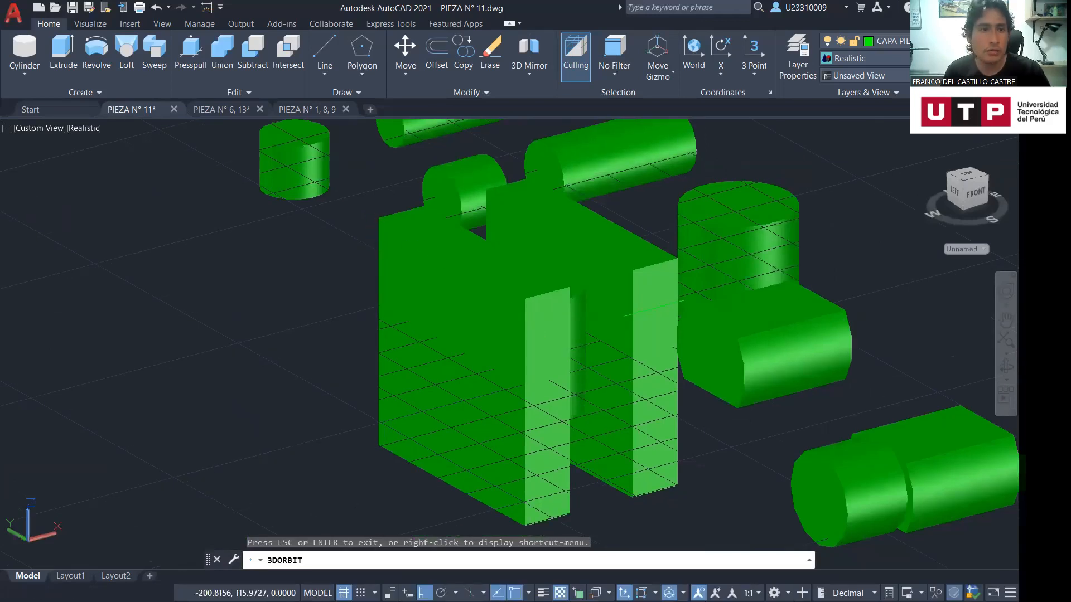
pyautogui.press('Escape')
pyautogui.click(25, 73)
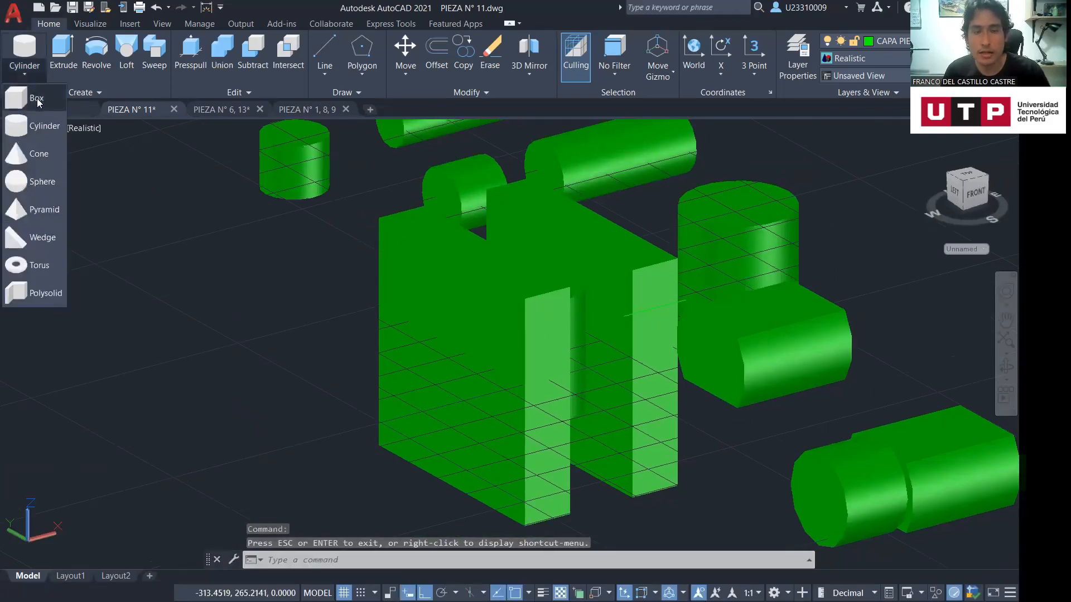
pyautogui.press('Escape')
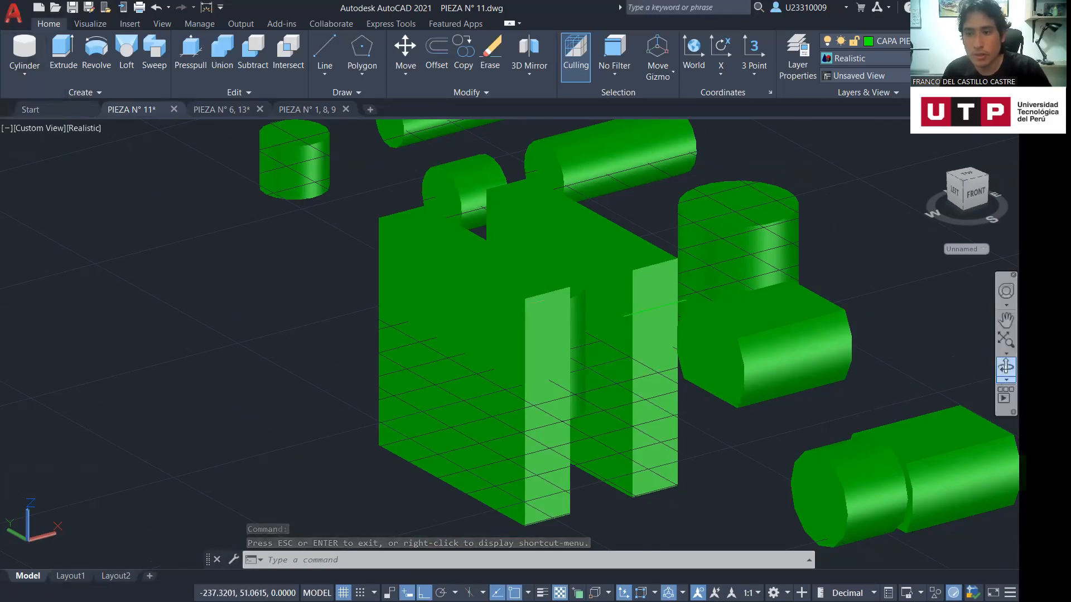
# Subtract the two tall boxes from the large upright cylinder between them
pyautogui.keyDown('shift'); pyautogui.moveTo(605, 440); pyautogui.dragTo(393, 283, button='middle'); pyautogui.keyUp('shift')
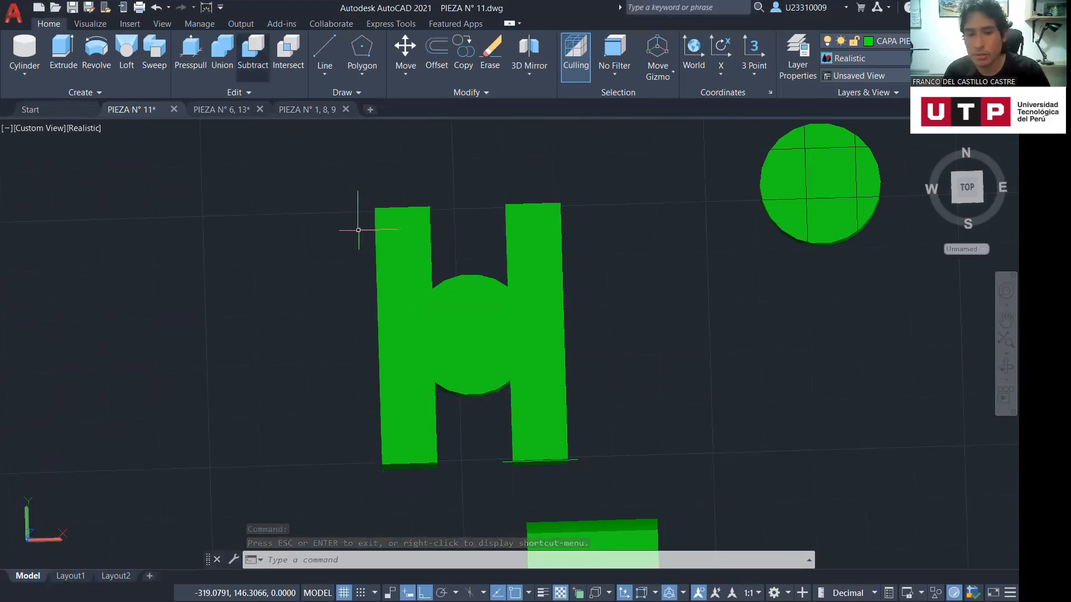
pyautogui.click(473, 343)
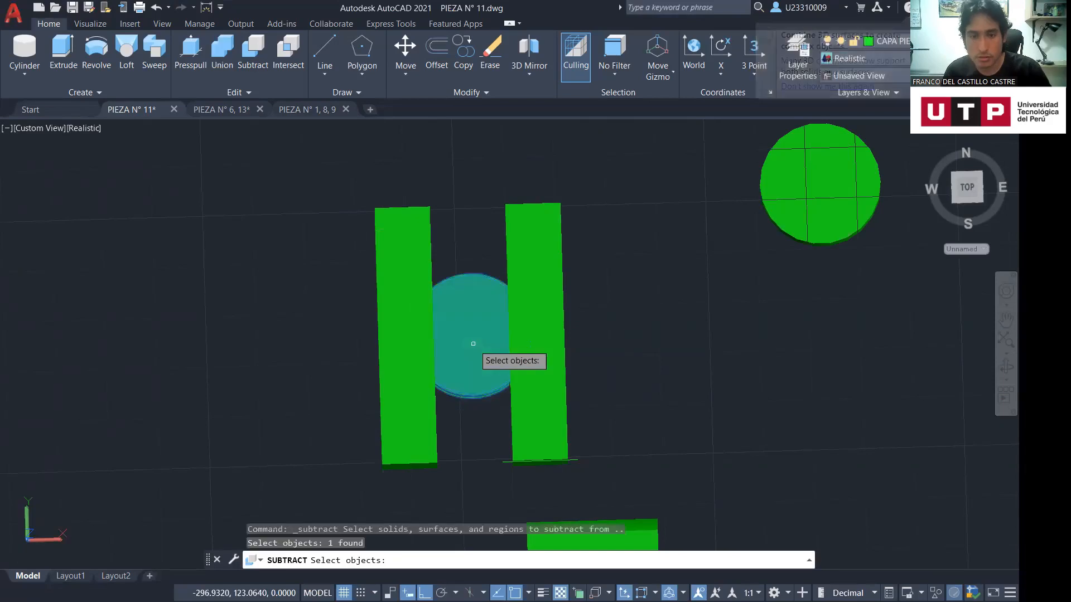
pyautogui.press('Return')
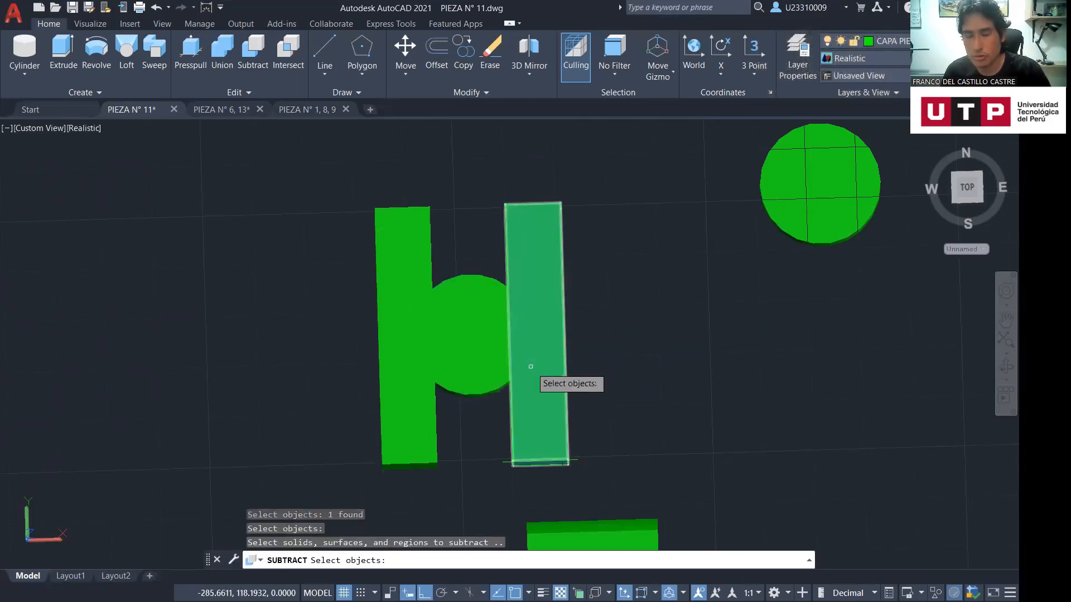
pyautogui.click(530, 367)
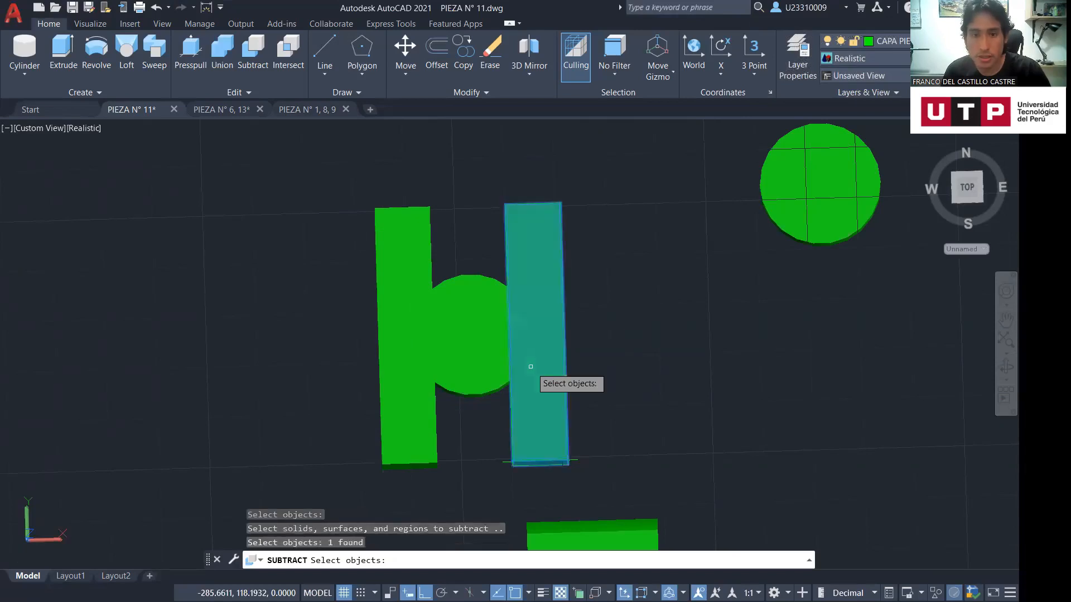
pyautogui.click(409, 363)
pyautogui.press('Return')
# Inspect the flattened cylinder from an angle and undo the subtraction of the boxes
pyautogui.click(1006, 367)
pyautogui.moveTo(681, 356); pyautogui.dragTo(640, 293)
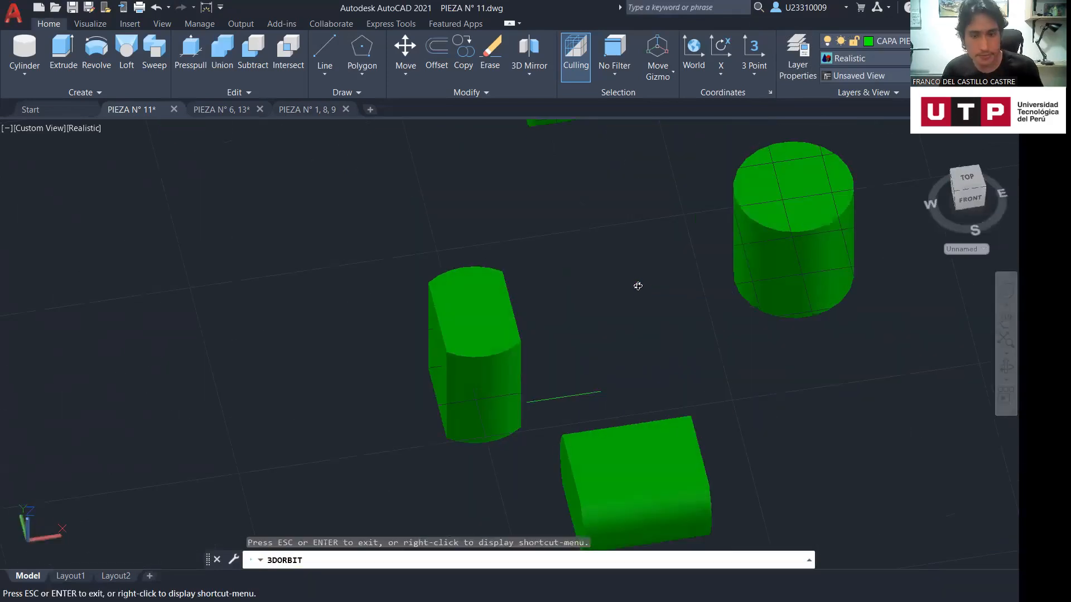
pyautogui.press('Escape')
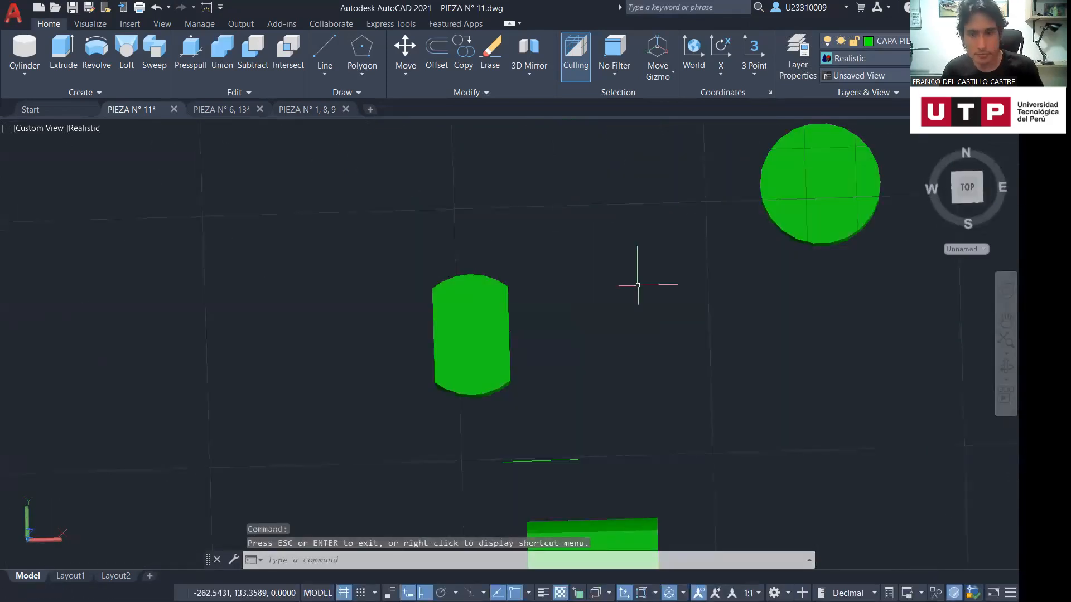
pyautogui.hotkey('ctrl', 'z')
pyautogui.hotkey('ctrl', 'z')
pyautogui.press('Escape')
# Highlight the short cylinder joined to the flattened body and examine the following assembly stages with the shafts
pyautogui.moveTo(725, 449); pyautogui.dragTo(680, 216, button='middle')
pyautogui.keyDown('shift'); pyautogui.moveTo(875, 382); pyautogui.dragTo(781, 257, button='middle'); pyautogui.keyUp('shift')
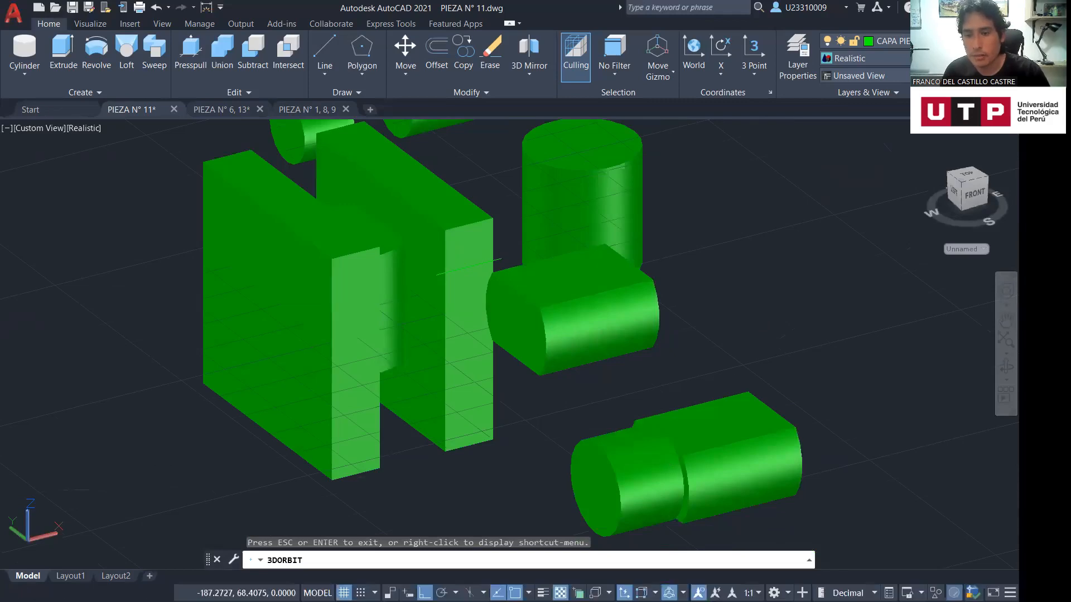
pyautogui.click(647, 433)
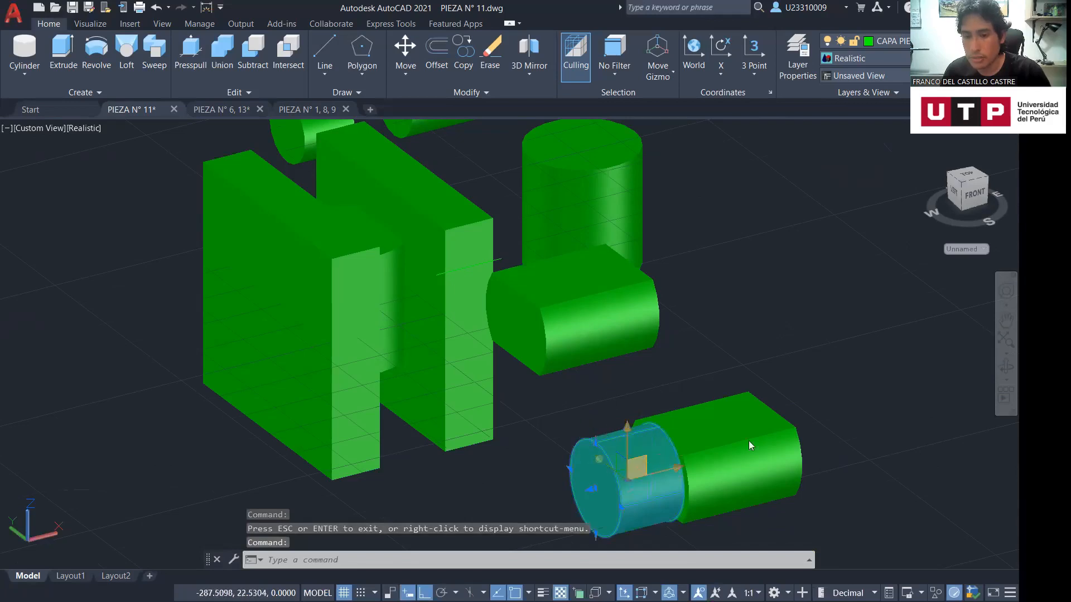
pyautogui.moveTo(900, 282); pyautogui.dragTo(500, 543, button='middle')
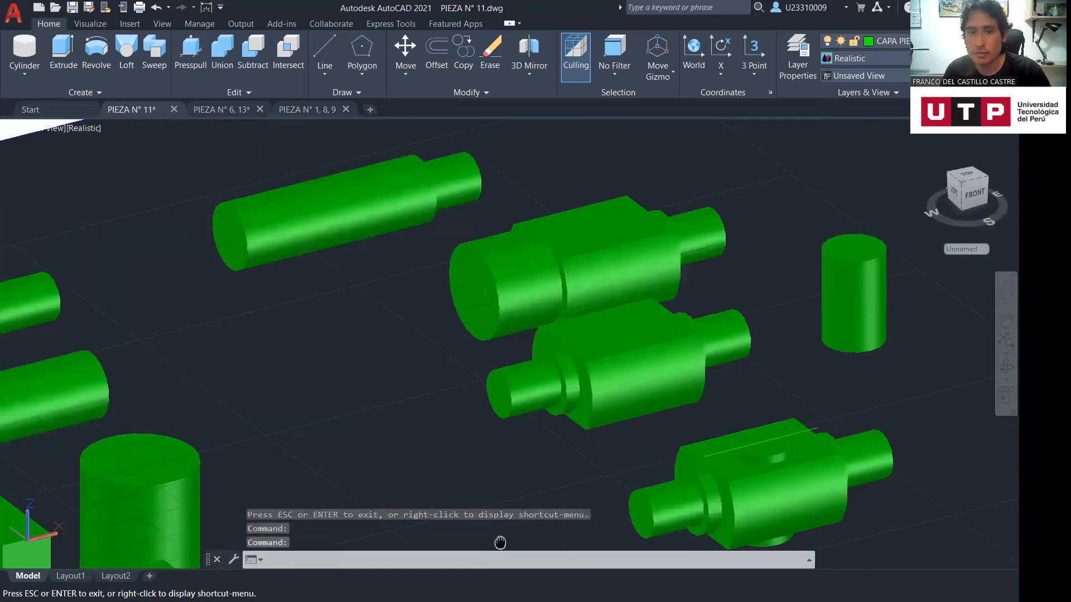
pyautogui.moveTo(609, 323); pyautogui.dragTo(586, 430, button='middle')
pyautogui.scroll(4, 622, 333)
pyautogui.moveTo(523, 376); pyautogui.dragTo(561, 366, button='middle')
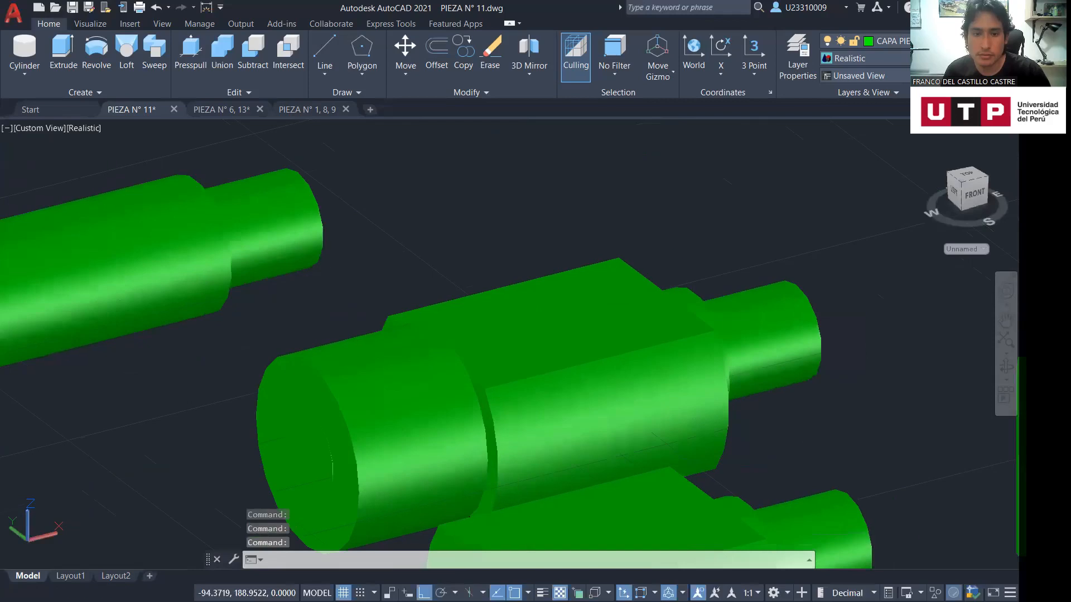
# Erase the large cylinder covering the shaft at the end of the flattened body
pyautogui.press('Escape')
pyautogui.click(368, 390)
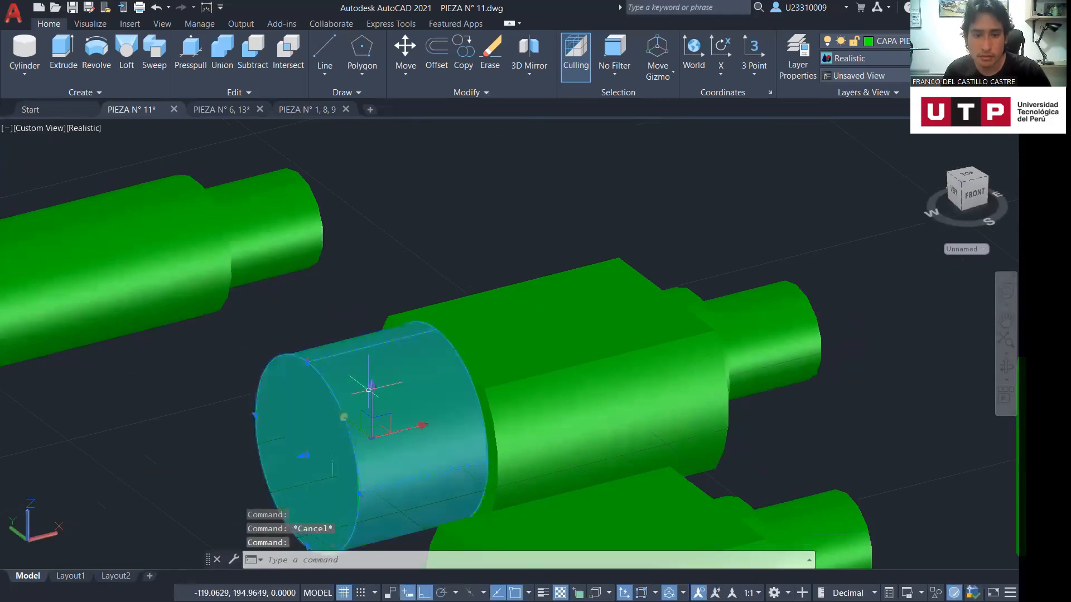
pyautogui.press('Delete')
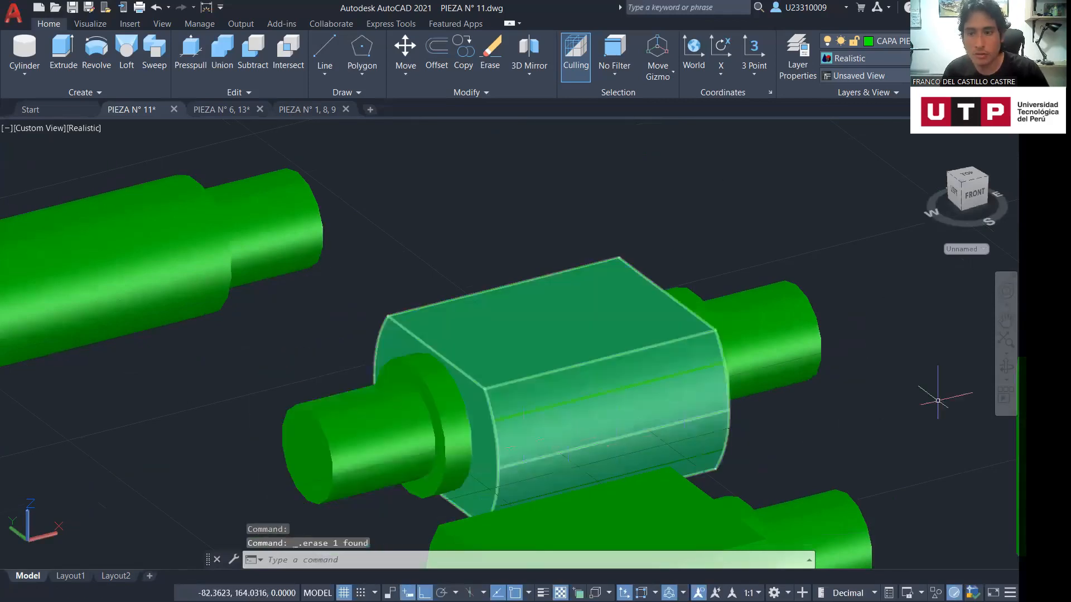
# Inspect the exposed shaft and collar, and undo the deletion of the large end cylinder
pyautogui.keyDown('shift'); pyautogui.moveTo(832, 438); pyautogui.dragTo(652, 436, button='middle'); pyautogui.keyUp('shift')
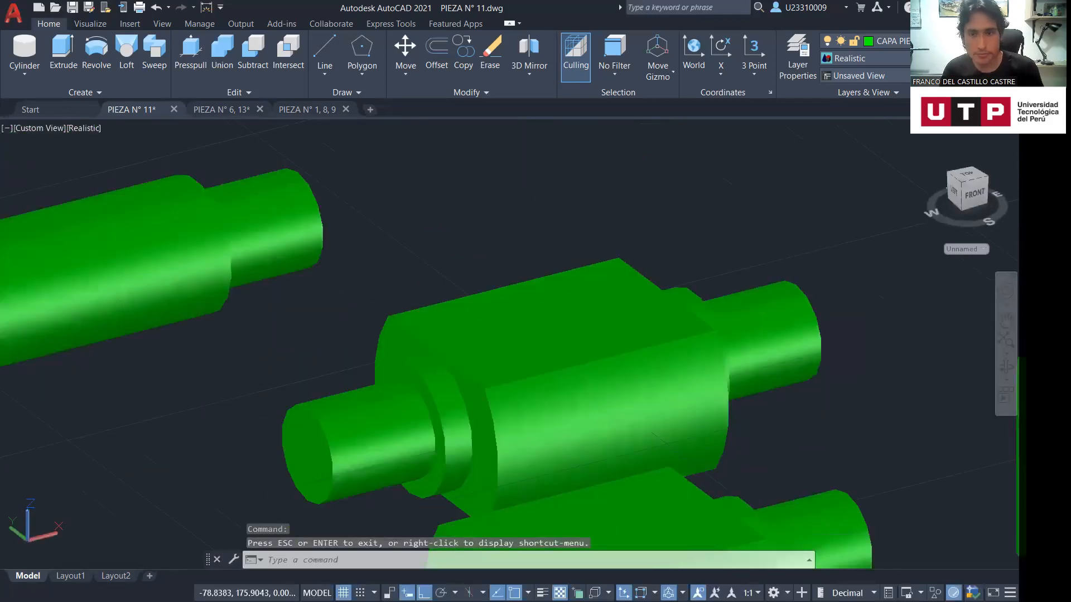
pyautogui.hotkey('ctrl', 'z')
pyautogui.hotkey('ctrl', 'z')
# Highlight the separate upright cylinder beside the assembled body and examine its height
pyautogui.keyDown('shift'); pyautogui.moveTo(886, 390); pyautogui.dragTo(605, 359, button='middle'); pyautogui.keyUp('shift')
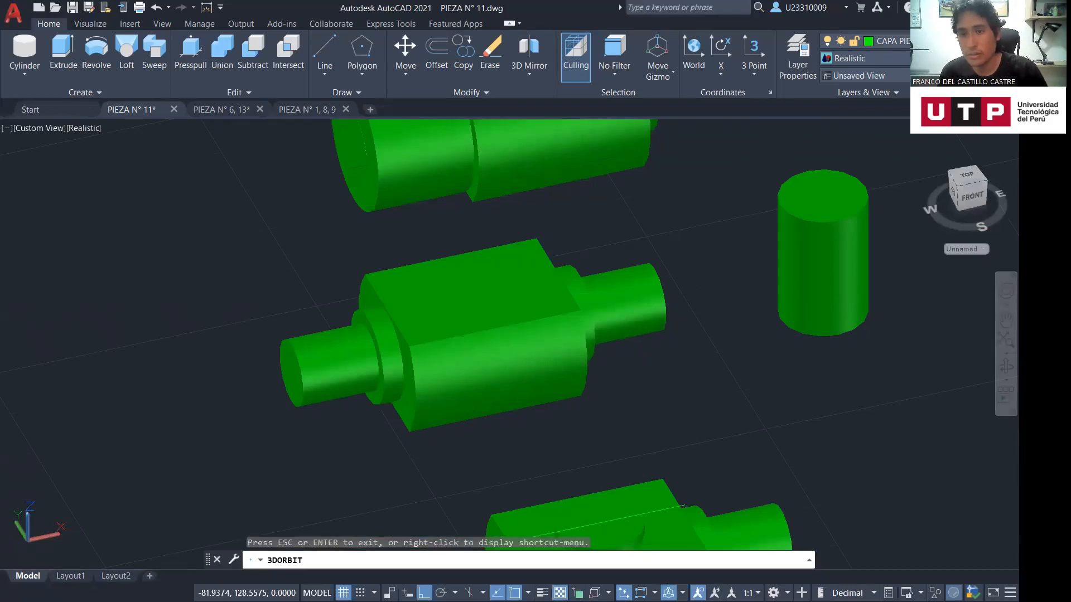
pyautogui.click(840, 318)
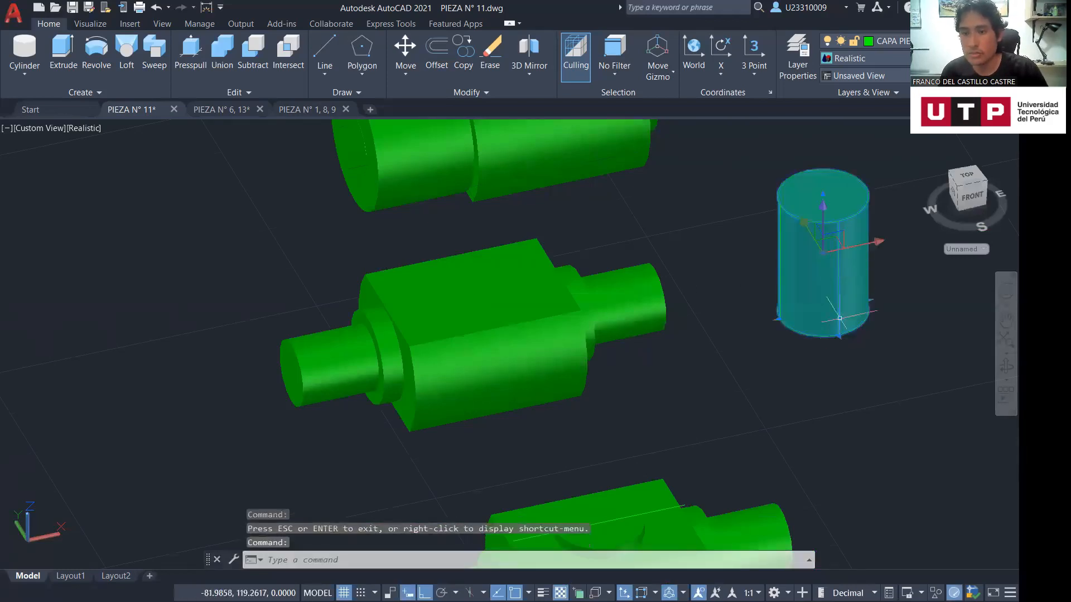
pyautogui.click(823, 199)
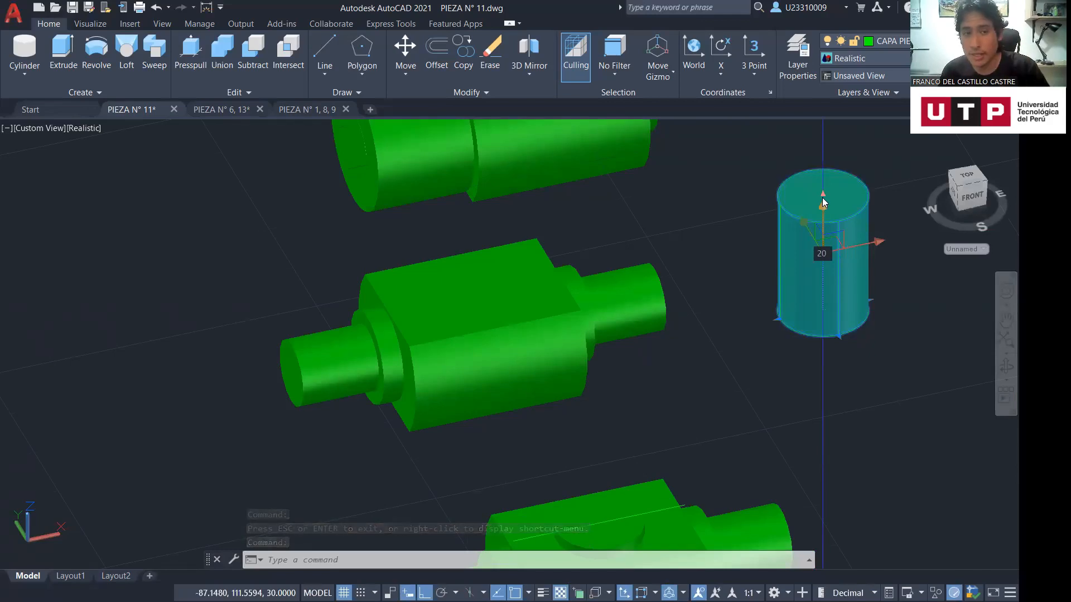
pyautogui.press('Escape')
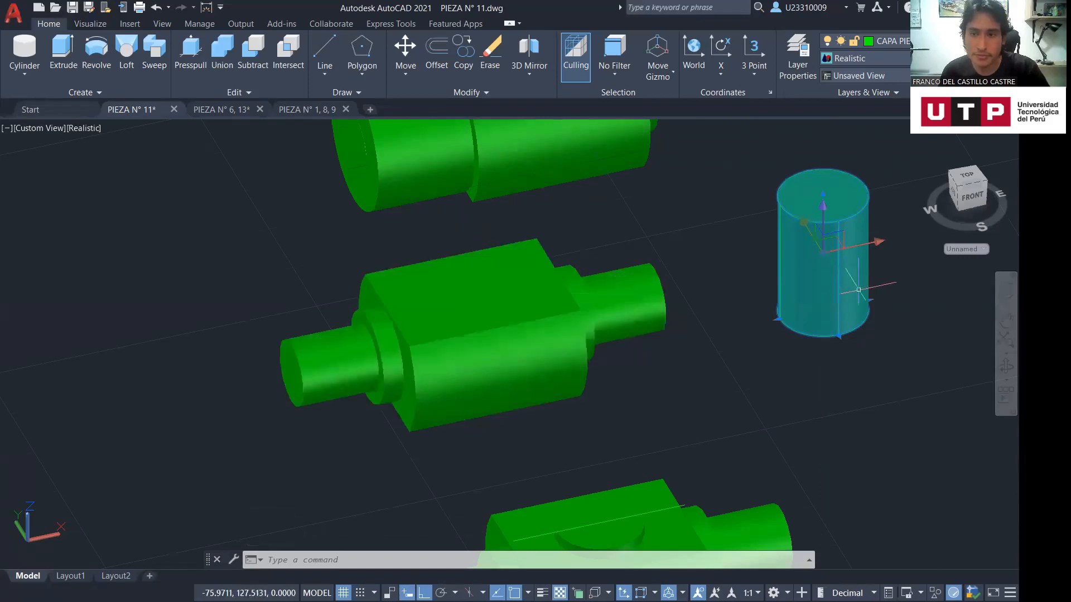
# Inspect the upright cylinder passing through the last assembled body from above and from a low angle
pyautogui.moveTo(833, 470); pyautogui.dragTo(755, 339, button='middle')
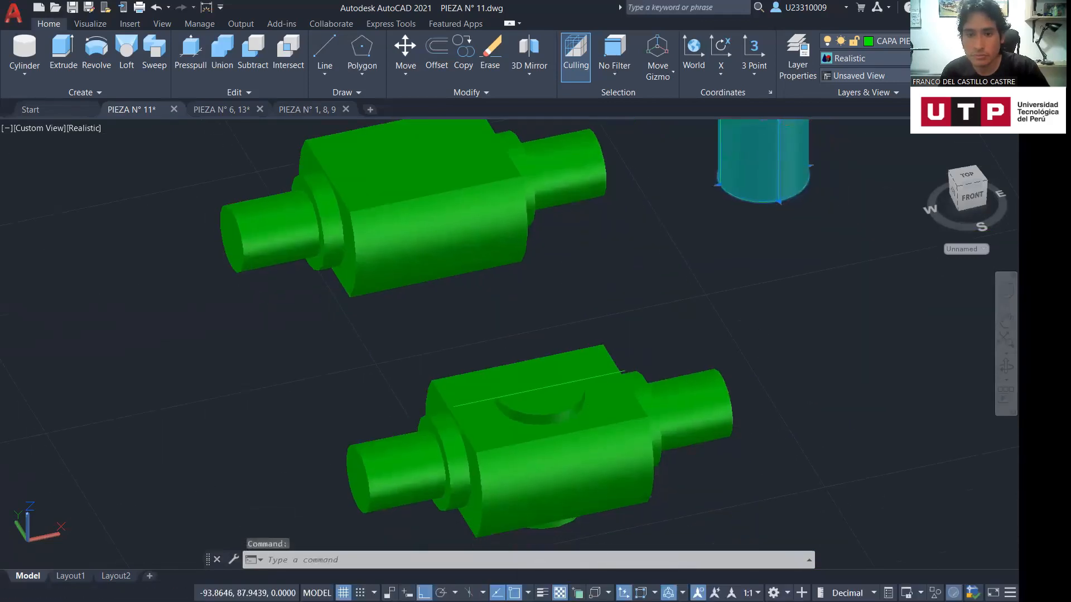
pyautogui.press('Escape')
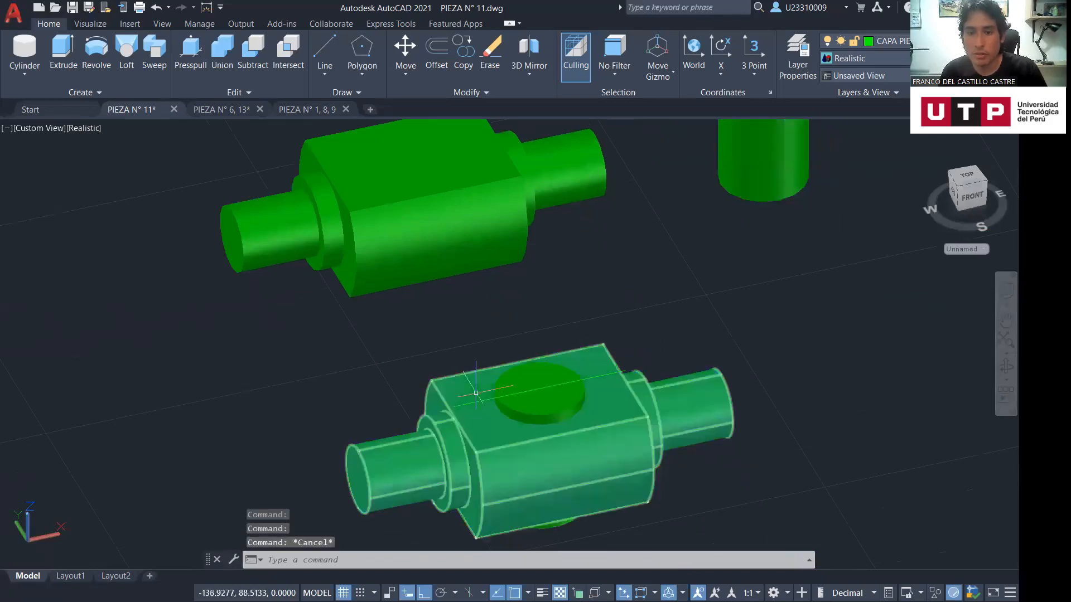
pyautogui.press('Escape')
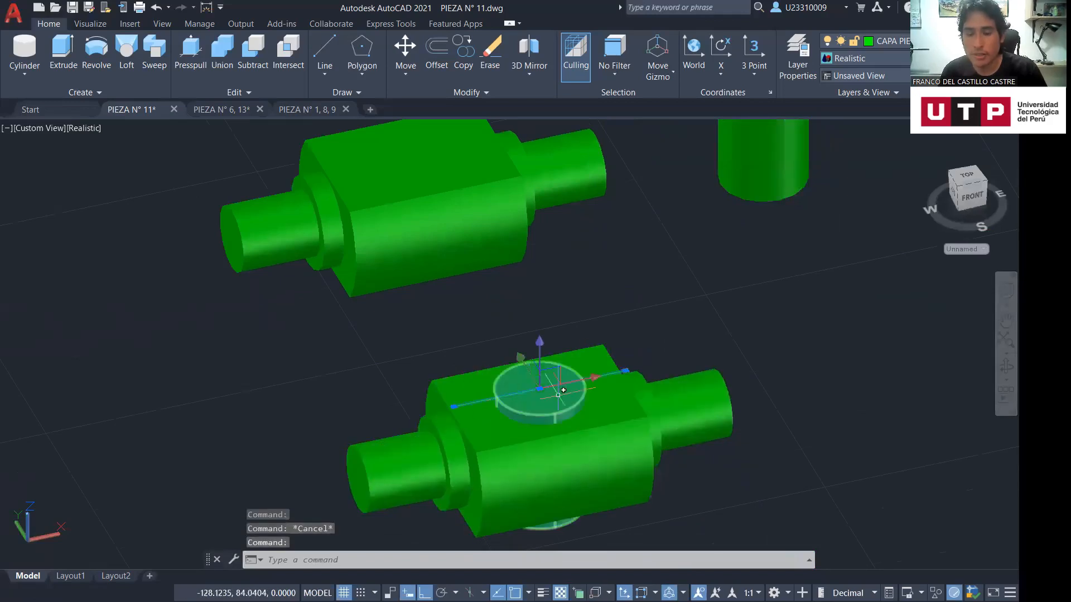
pyautogui.press('Escape')
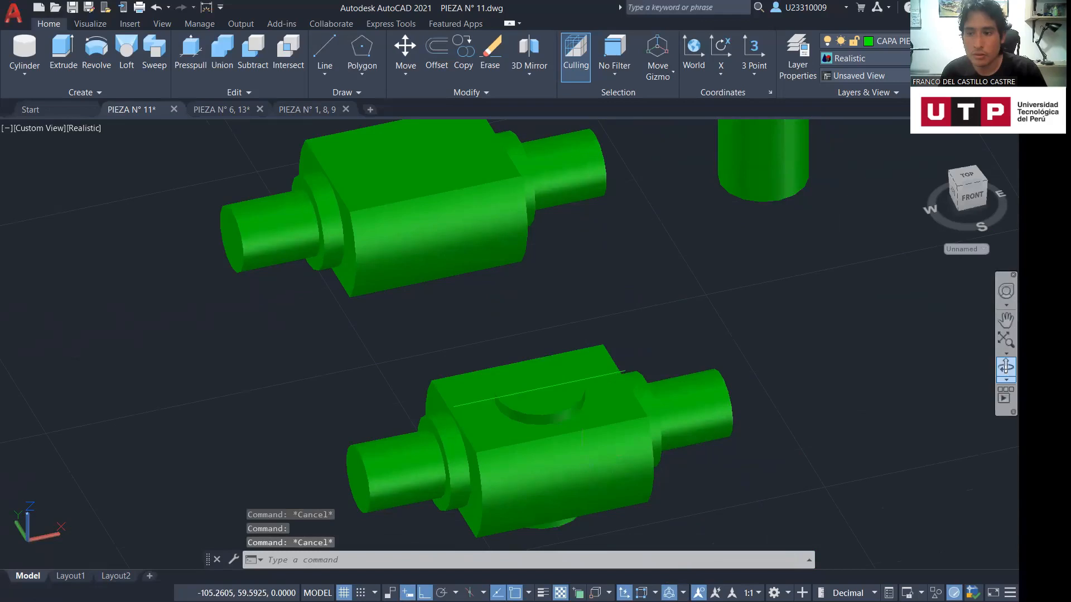
pyautogui.click(1006, 366)
pyautogui.moveTo(836, 390); pyautogui.dragTo(548, 404)
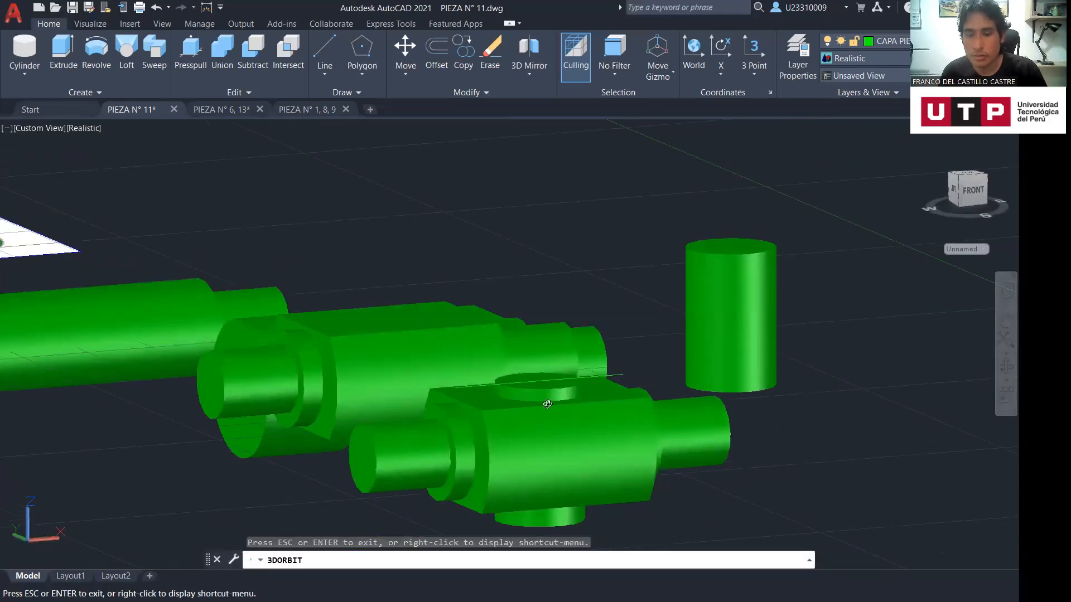
pyautogui.press('Escape')
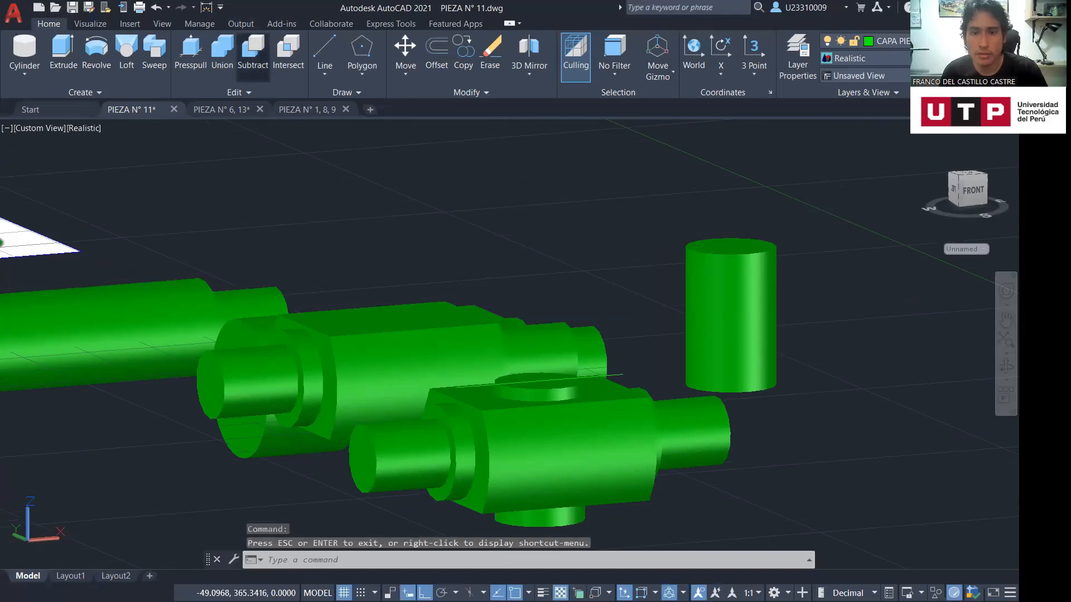
# Erase the large cylinder that hides the shaft and collar on the flattened body
pyautogui.click(1006, 367)
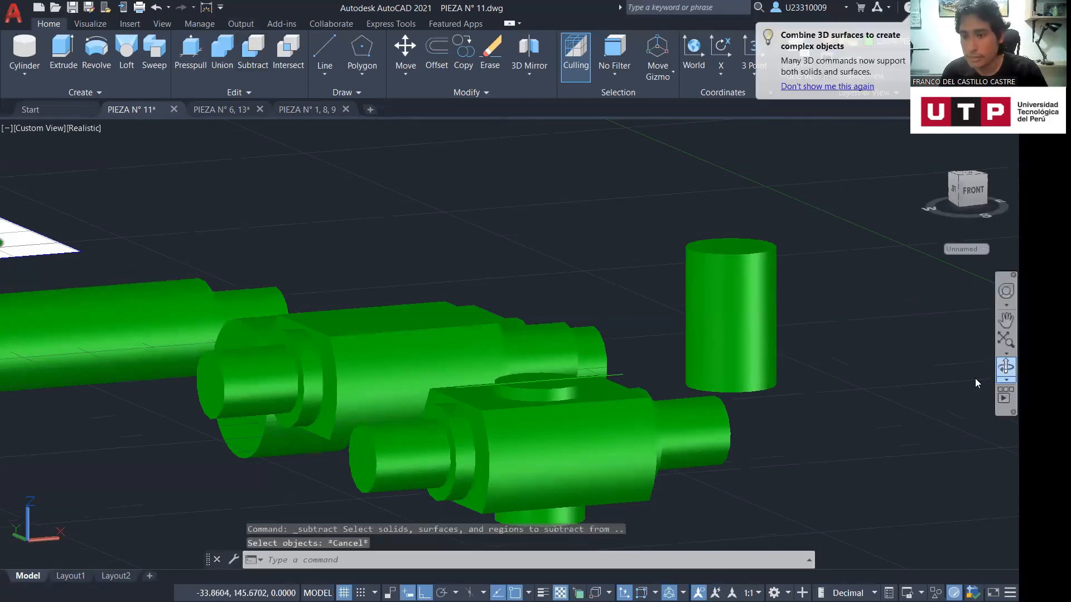
pyautogui.moveTo(816, 465); pyautogui.dragTo(792, 524)
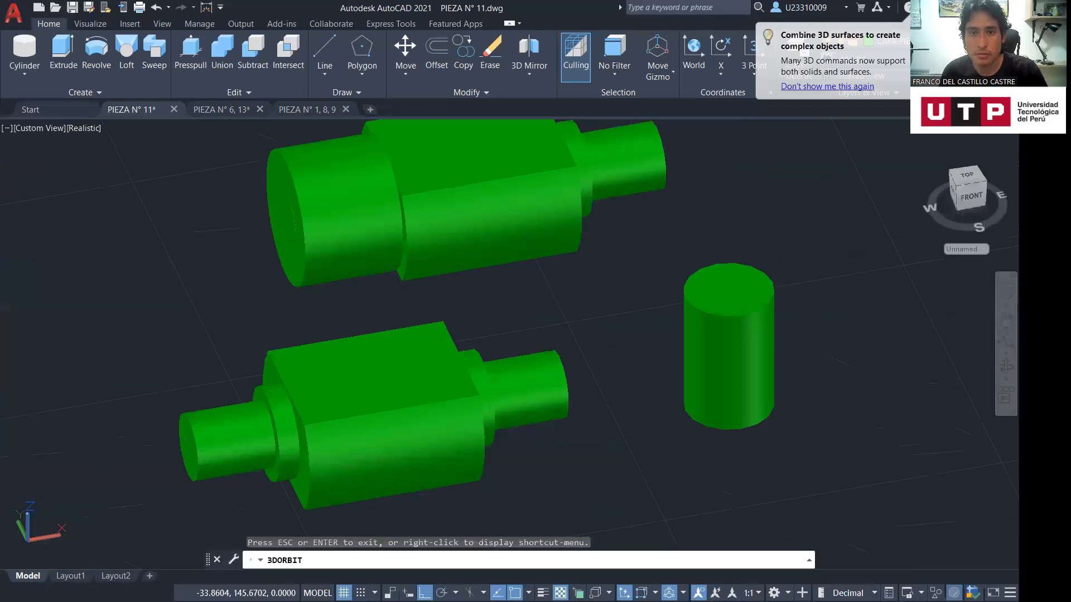
pyautogui.press('Escape')
pyautogui.moveTo(346, 223); pyautogui.dragTo(373, 339, button='middle')
pyautogui.click(373, 340)
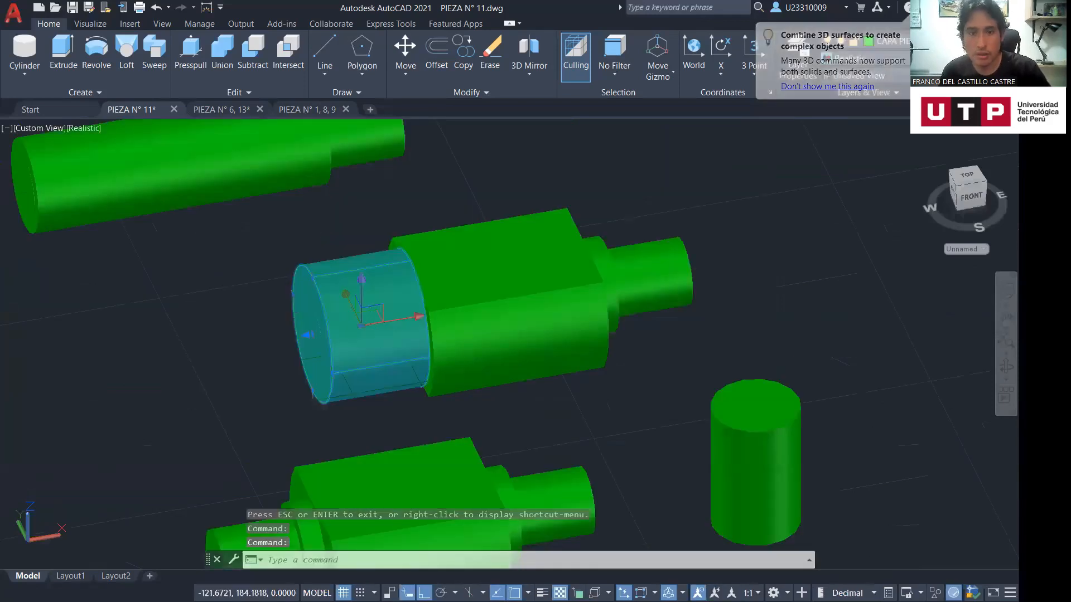
pyautogui.press('Delete')
# Highlight the parts of the stepped piece one by one, including the collar and the end shaft
pyautogui.click(435, 316)
pyautogui.press('Escape')
pyautogui.click(413, 318)
pyautogui.press('Escape')
pyautogui.click(368, 329)
pyautogui.press('Escape')
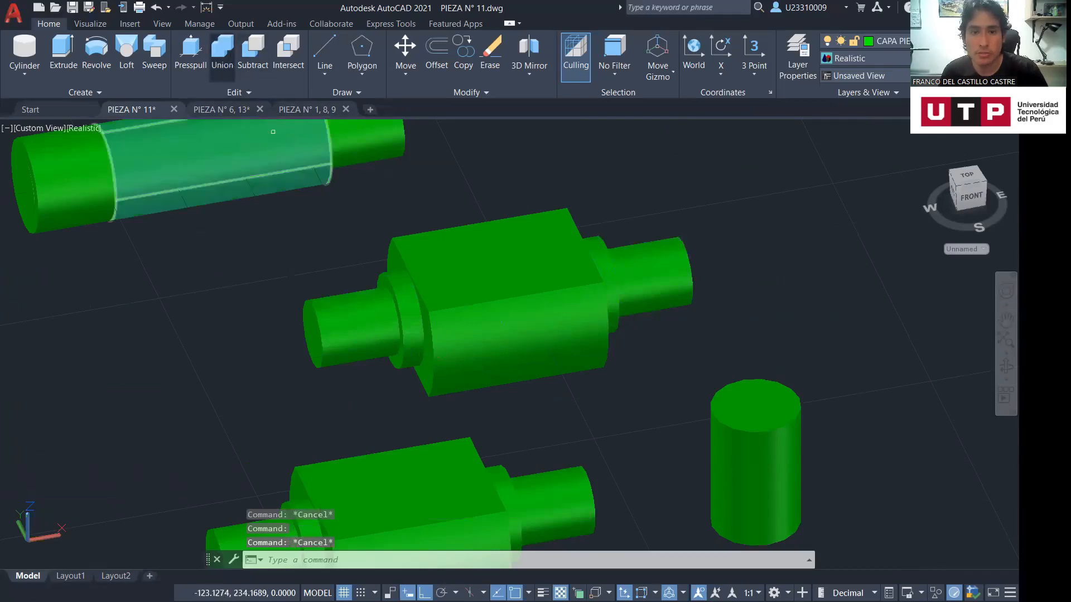
# Union the end shaft, the collar and the flattened central body into one solid
pyautogui.click(222, 54)
pyautogui.click(368, 327)
pyautogui.click(413, 317)
pyautogui.click(479, 298)
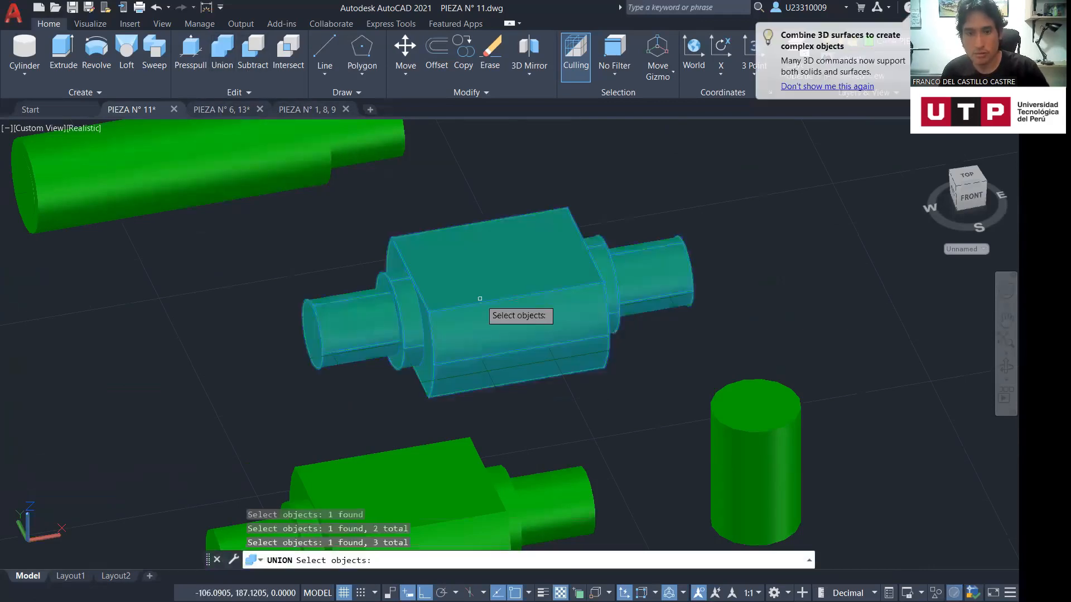
pyautogui.press('Return')
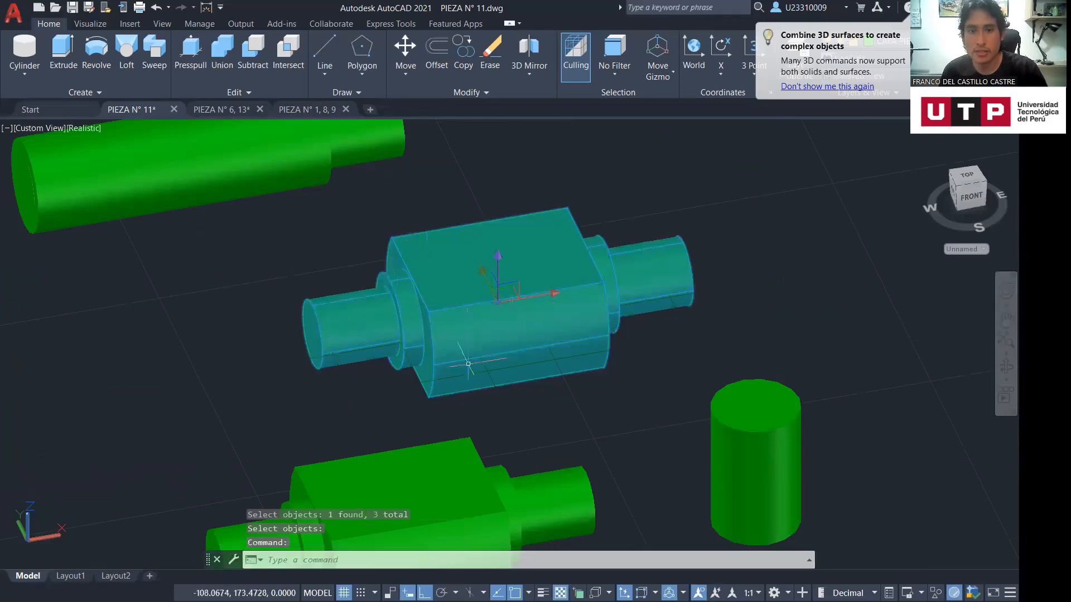
pyautogui.press('Escape')
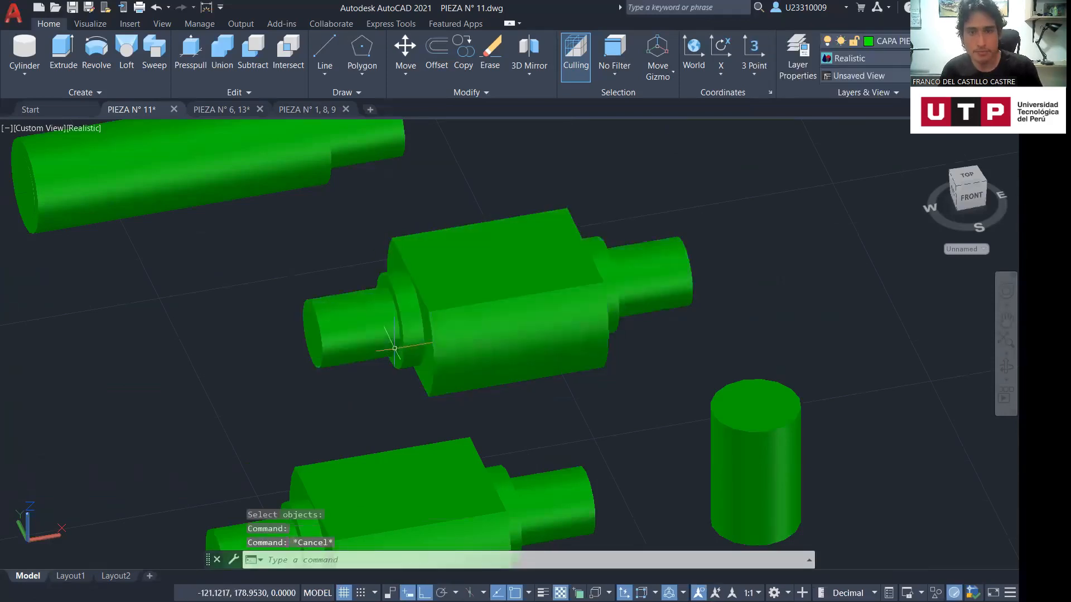
# Undo the union and the deletion of the large end cylinder
pyautogui.hotkey('ctrl', 'z')
pyautogui.hotkey('ctrl', 'z')
# Subtract the upright cylinder from the last assembled body to cut a vertical through hole in its centre
pyautogui.moveTo(577, 418); pyautogui.dragTo(623, 213, button='middle')
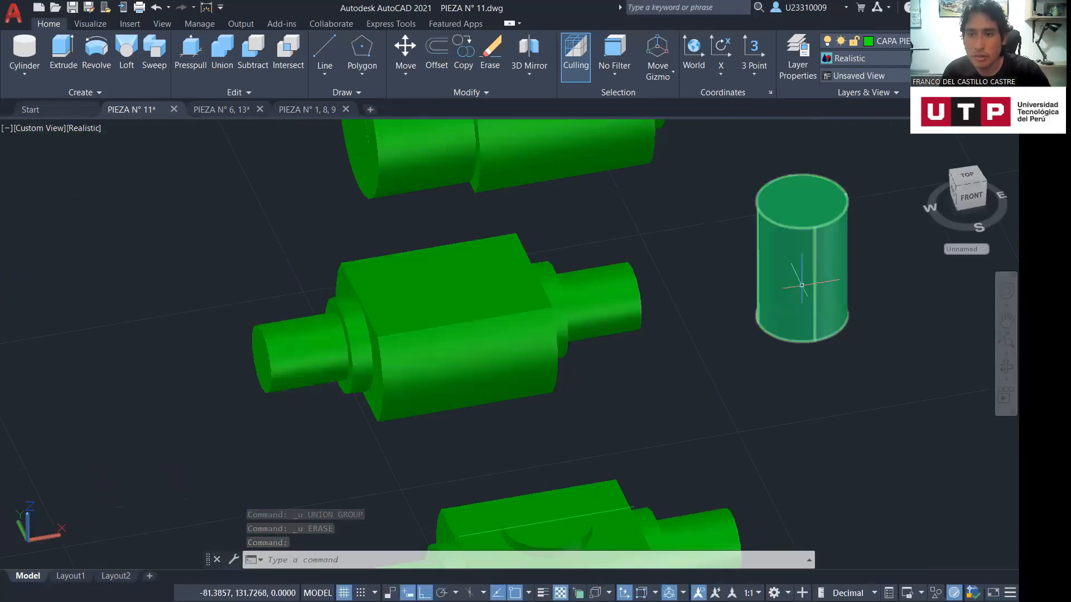
pyautogui.moveTo(694, 442); pyautogui.dragTo(690, 347, button='middle')
pyautogui.click(250, 62)
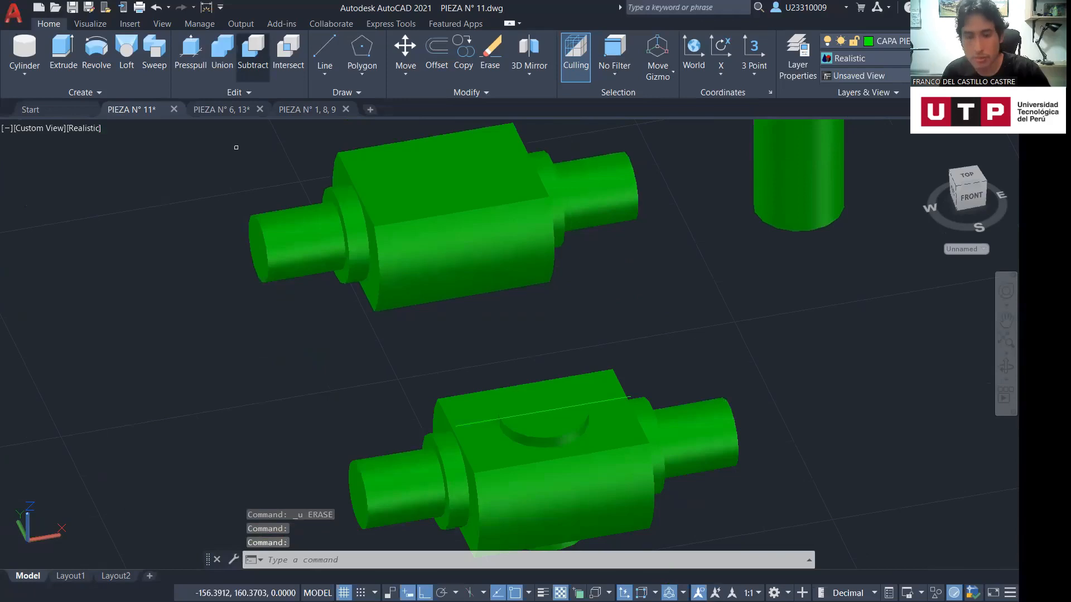
pyautogui.click(530, 480)
pyautogui.press('Return')
pyautogui.click(556, 427)
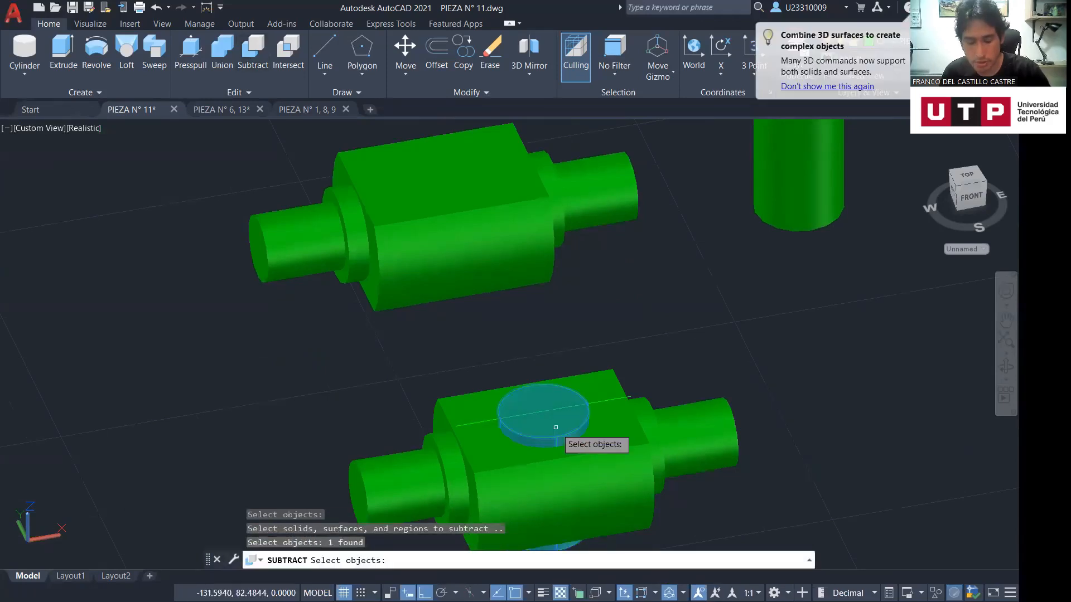
pyautogui.press('Return')
# Inspect the through hole from above and undo the subtraction of the upright cylinder
pyautogui.click(1006, 367)
pyautogui.moveTo(756, 468); pyautogui.dragTo(780, 497)
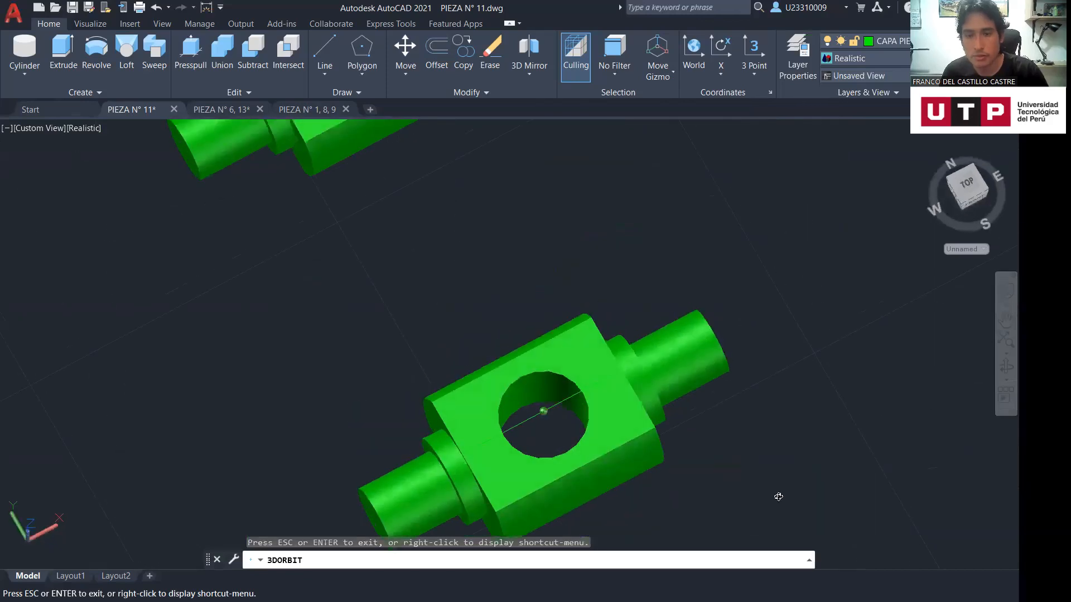
pyautogui.press('Escape')
pyautogui.hotkey('ctrl', 'z')
pyautogui.hotkey('ctrl', 'z')
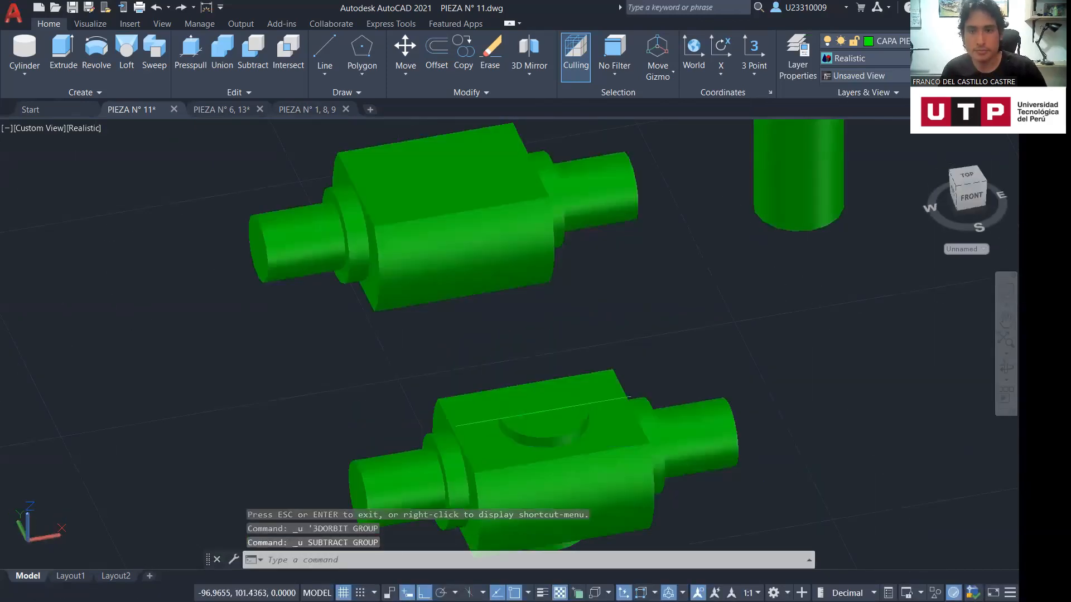
# Examine the finished piece 11 body with its stepped shafts and central vertical through hole
pyautogui.moveTo(750, 315); pyautogui.dragTo(789, 502, button='middle')
pyautogui.scroll(-9, 785, 495)
pyautogui.scroll(3, 666, 282)
pyautogui.scroll(4, 678, 310)
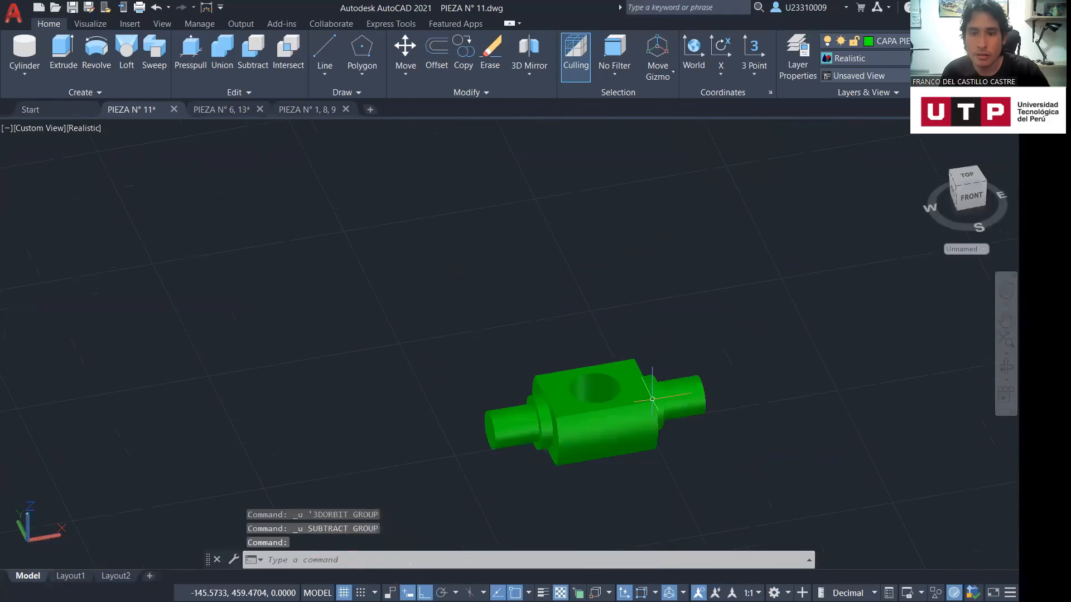
pyautogui.scroll(4, 580, 393)
pyautogui.moveTo(790, 414)
pyautogui.mouseDown()
pyautogui.moveTo(739, 455)
pyautogui.moveTo(648, 456)
pyautogui.moveTo(695, 448)
pyautogui.moveTo(793, 403)
pyautogui.moveTo(846, 356)
pyautogui.moveTo(822, 375)
pyautogui.mouseUp()
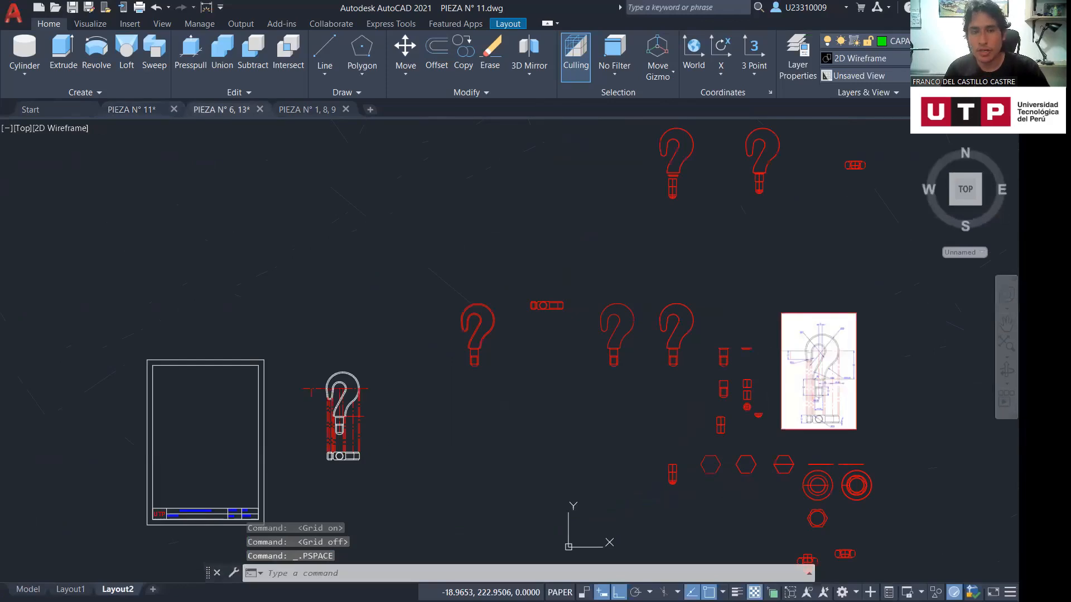
# Return the PIEZA N° 6, 13 drawing to model space and review the CAPA PIEZA N° 6 and N° 11 layer settings
pyautogui.click(28, 590)
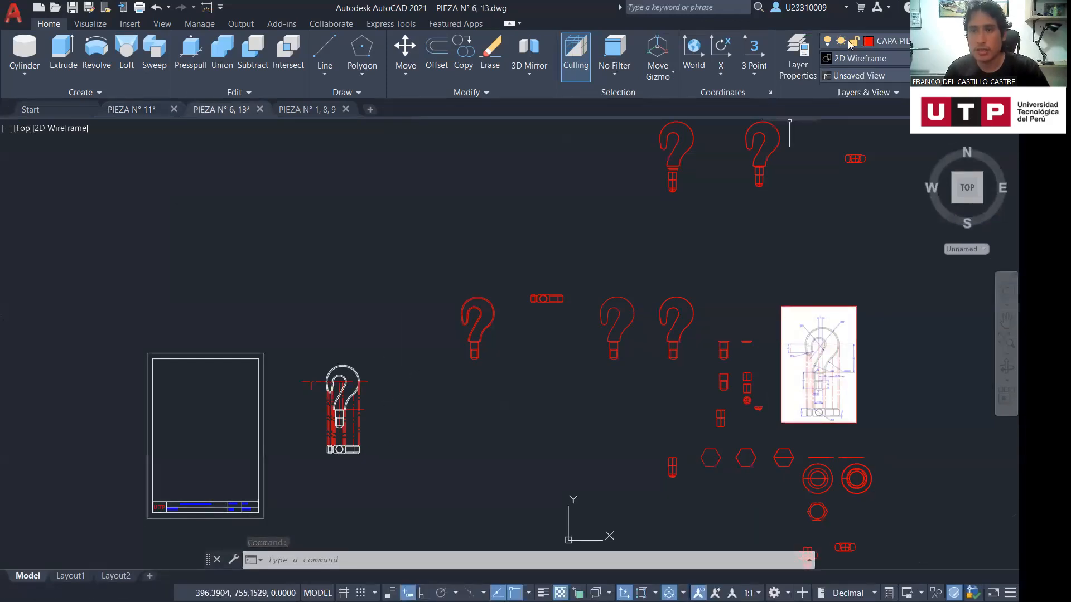
pyautogui.click(805, 58)
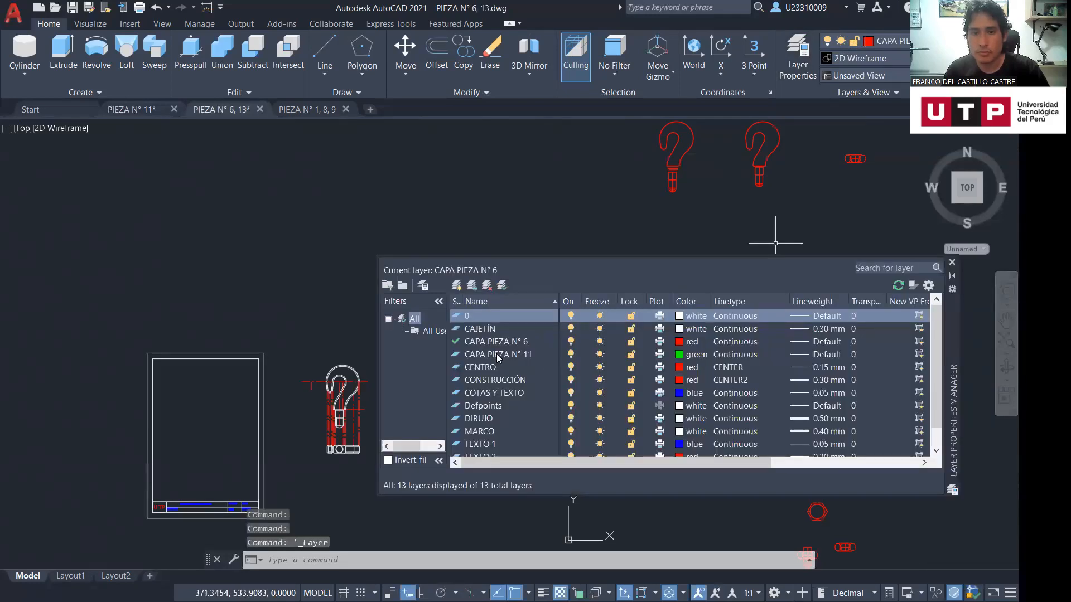
pyautogui.click(497, 354)
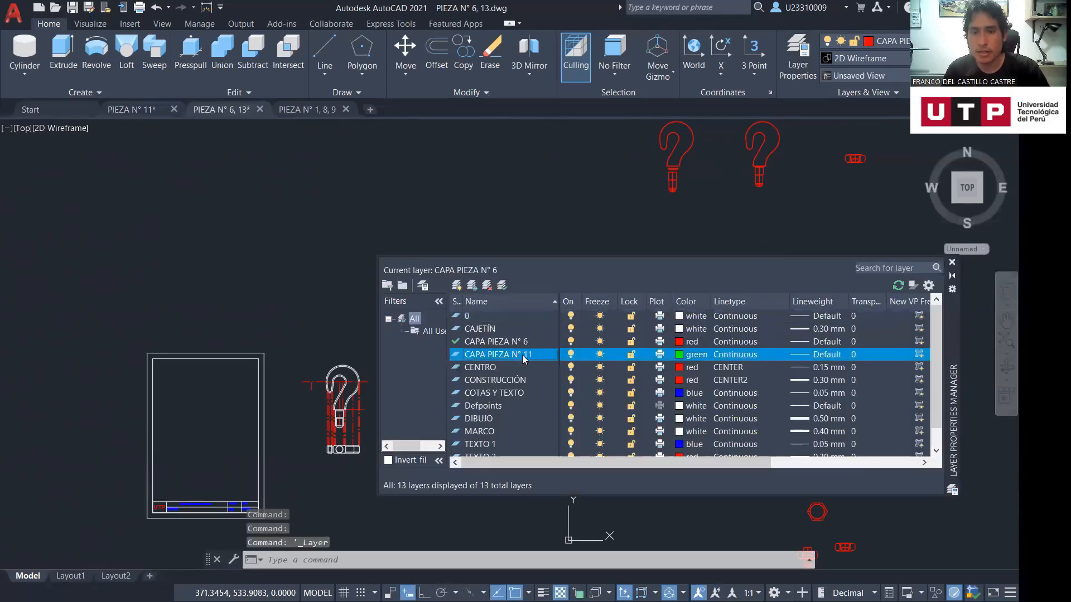
pyautogui.click(672, 344)
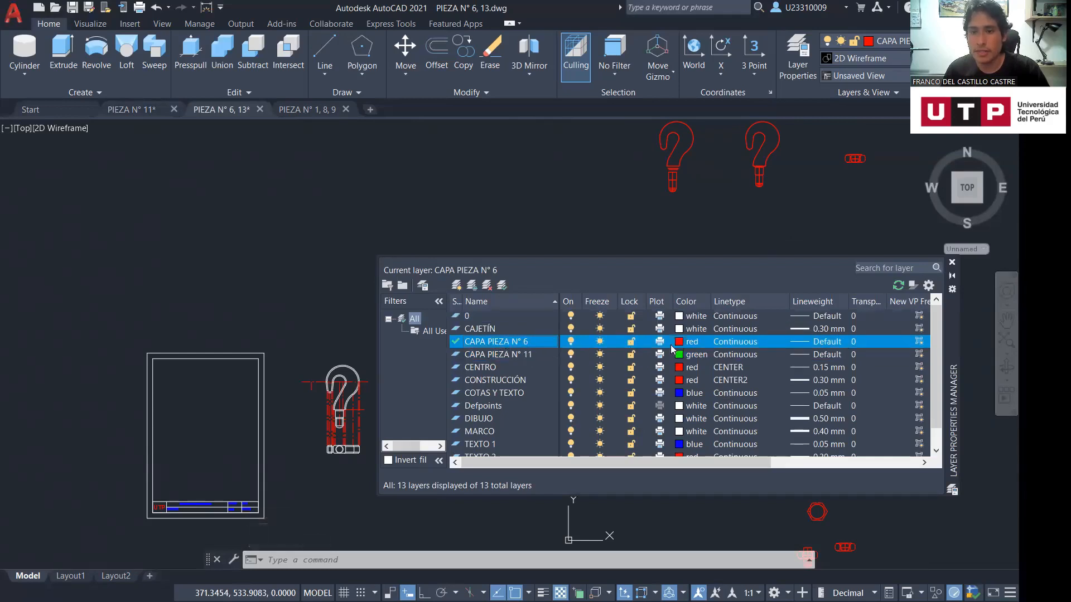
pyautogui.click(952, 262)
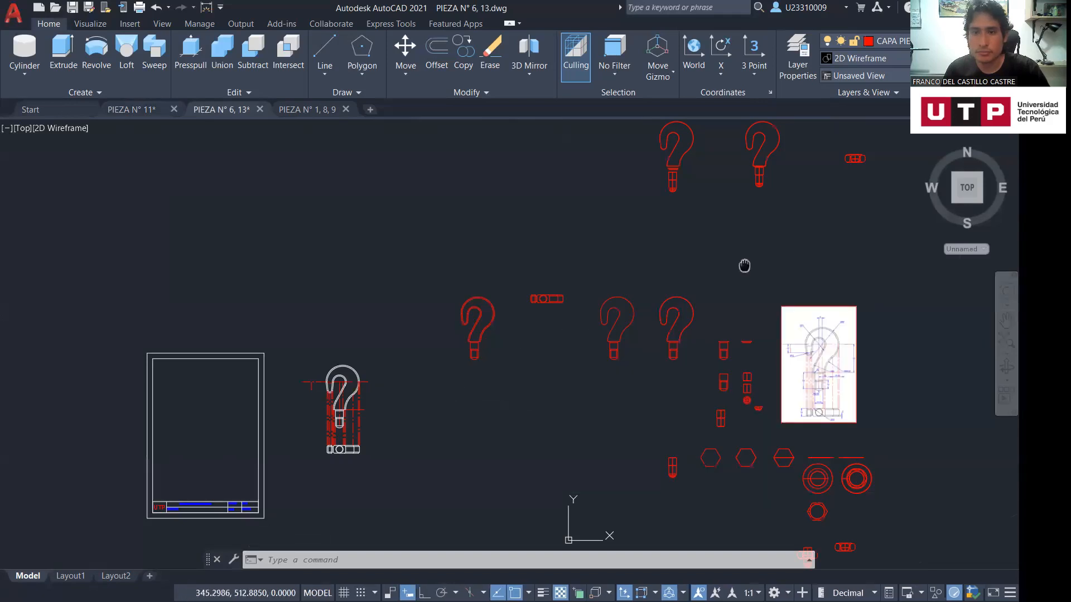
# Change the visual style of the hook drawing's view to Shaded
pyautogui.moveTo(746, 268); pyautogui.dragTo(507, 349, button='middle')
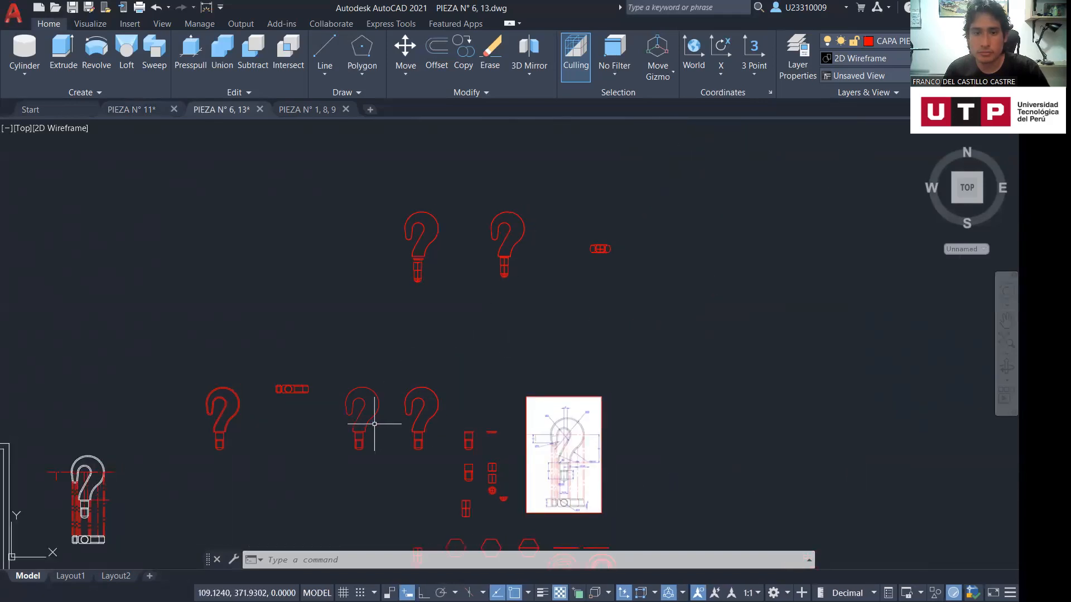
pyautogui.moveTo(370, 421); pyautogui.dragTo(433, 397, button='middle')
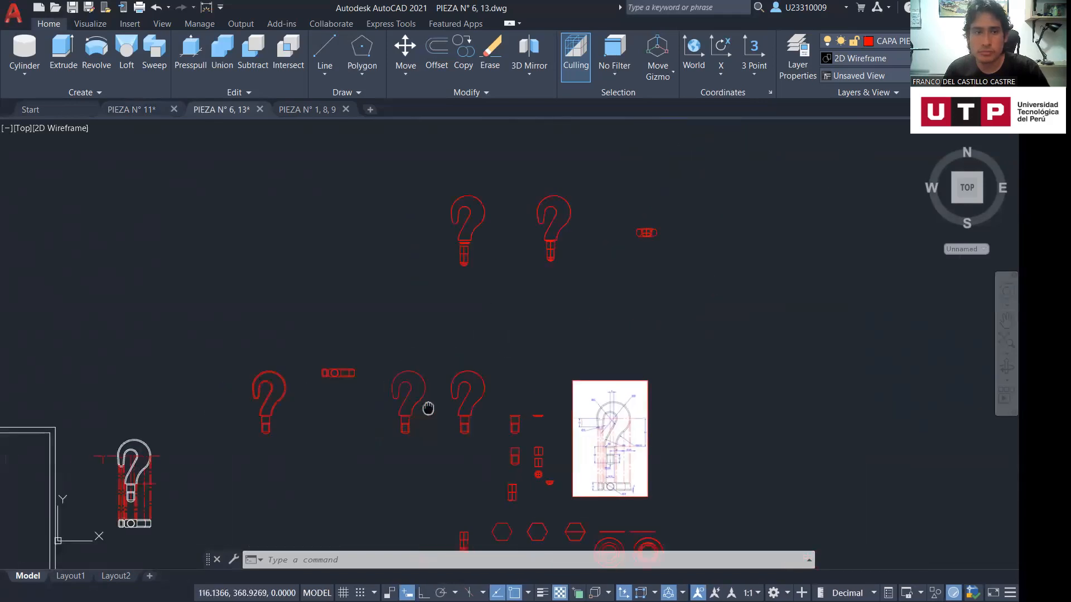
pyautogui.click(50, 128)
pyautogui.click(102, 213)
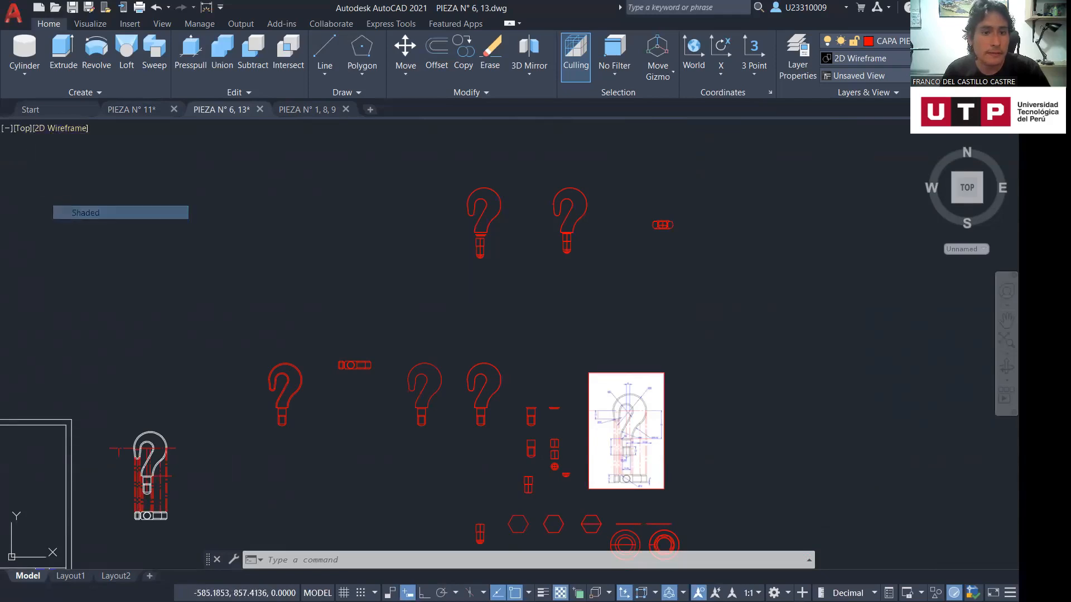
pyautogui.moveTo(263, 444); pyautogui.dragTo(581, 330, button='middle')
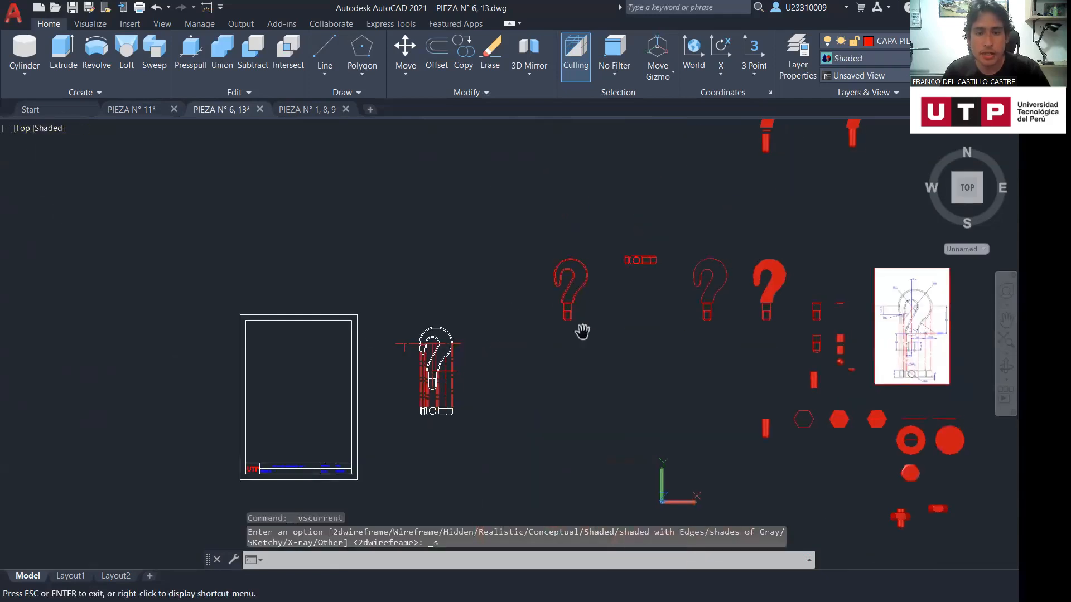
# Examine the hook's 2D projection views, its solid construction stages and the dimensioned reference image beside them
pyautogui.scroll(5, 462, 390)
pyautogui.moveTo(479, 406); pyautogui.dragTo(521, 426, button='middle')
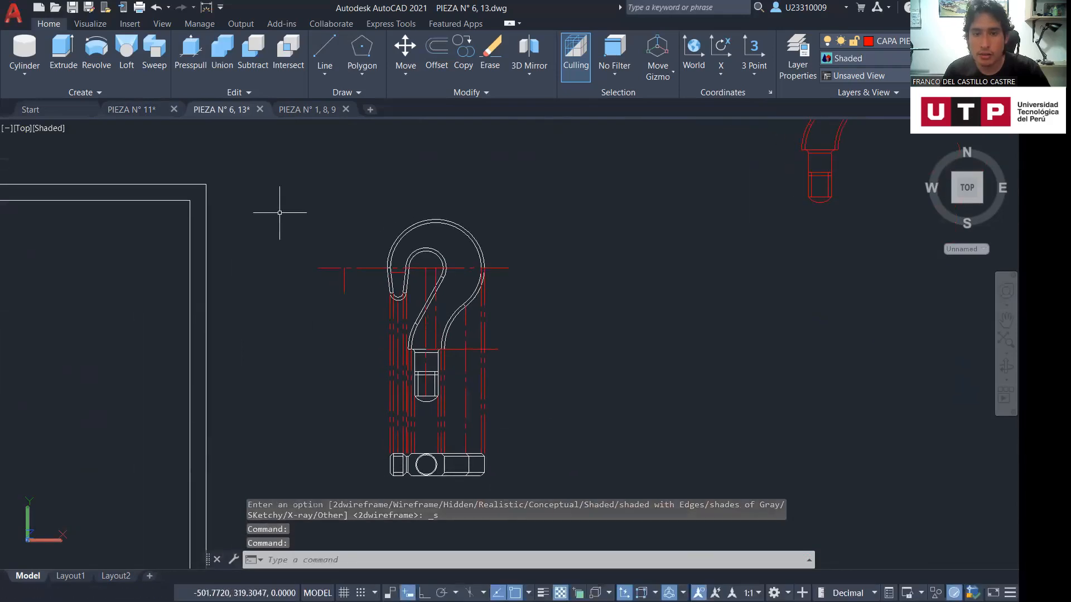
pyautogui.click(305, 185)
pyautogui.click(528, 483)
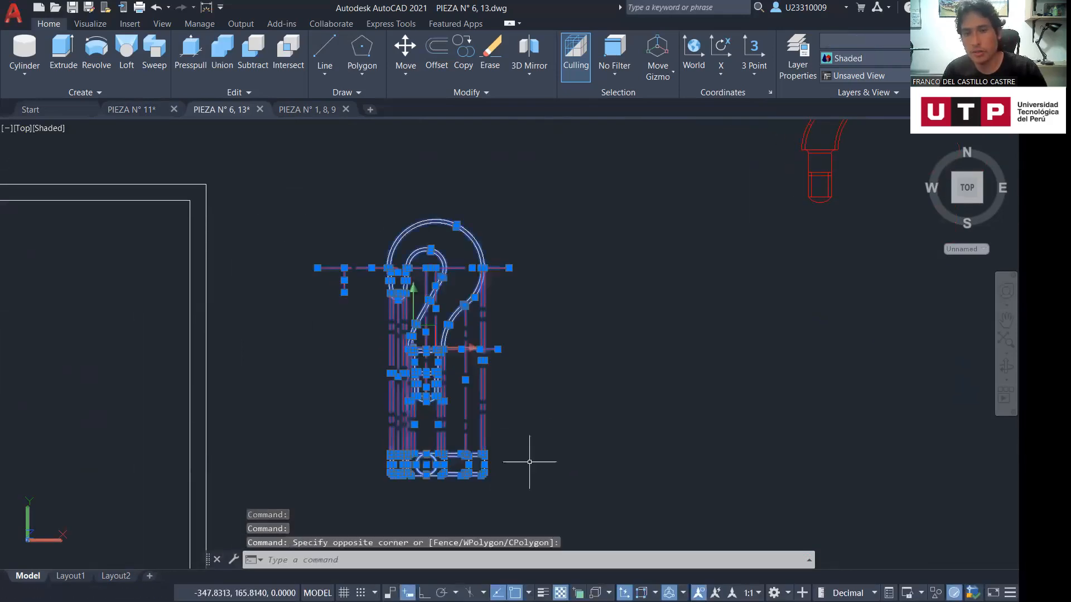
pyautogui.press('Escape')
pyautogui.moveTo(801, 306); pyautogui.dragTo(279, 473, button='middle')
pyautogui.moveTo(656, 317)
pyautogui.mouseDown(button='middle')
pyautogui.moveTo(520, 354)
pyautogui.moveTo(246, 375)
pyautogui.mouseUp(button='middle')
pyautogui.moveTo(821, 362)
pyautogui.mouseDown(button='middle')
pyautogui.moveTo(777, 358)
pyautogui.moveTo(508, 237)
pyautogui.mouseUp(button='middle')
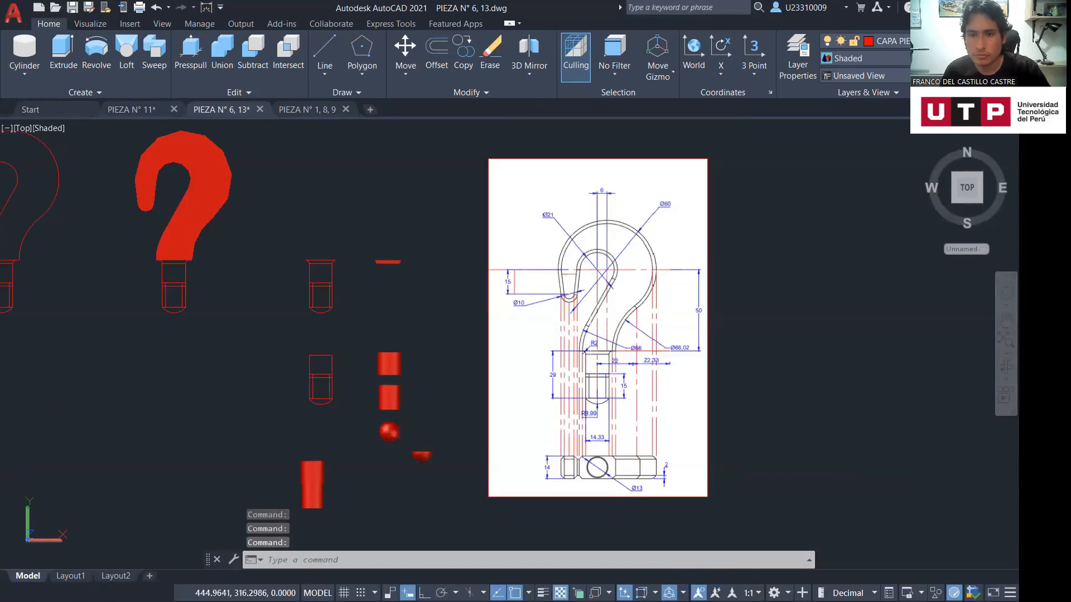
pyautogui.scroll(-4, 592, 320)
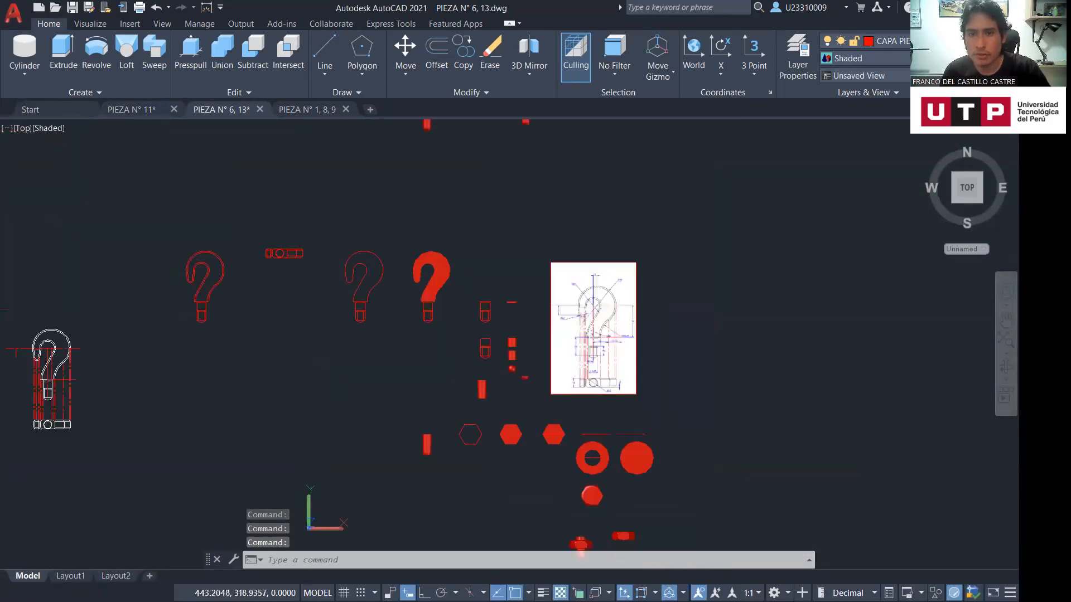
pyautogui.moveTo(695, 258); pyautogui.dragTo(619, 287, button='middle')
# Open the external references manager with XREF and begin attaching an image
pyautogui.click(442, 561)
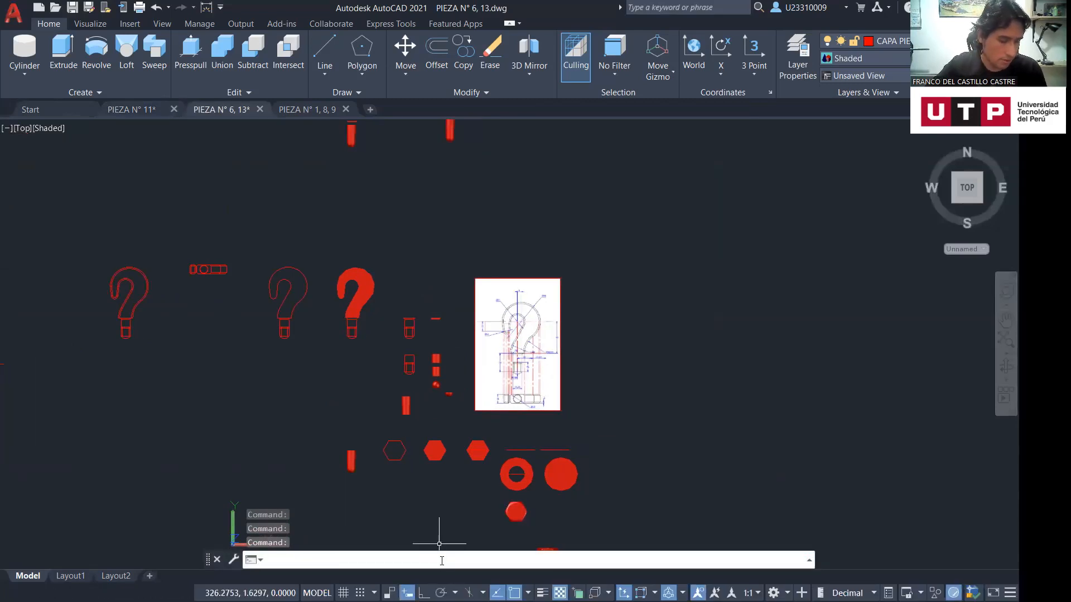
pyautogui.write('xref')
pyautogui.press('Return')
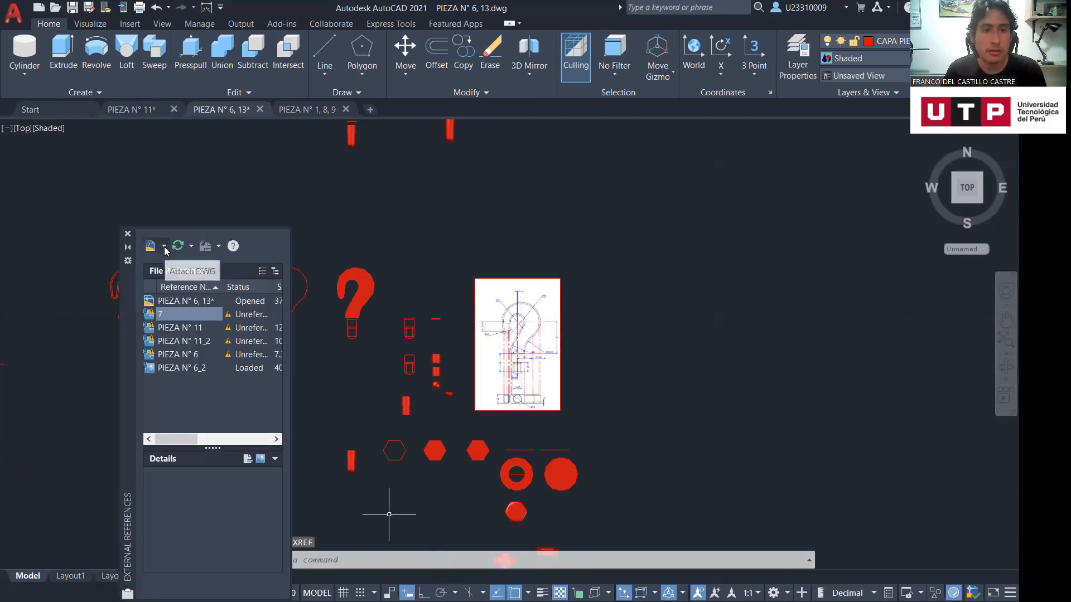
pyautogui.click(164, 246)
pyautogui.click(183, 277)
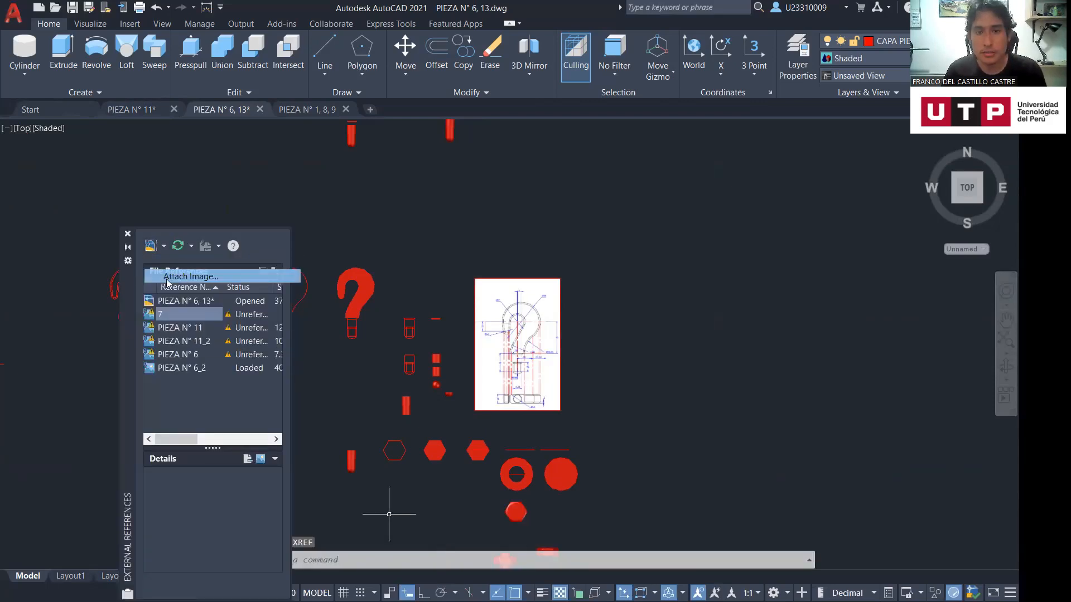
# Preview the piece images in folder 2 and choose PIEZA N° 1_1 as the image to attach
pyautogui.click(431, 180)
pyautogui.click(433, 195)
pyautogui.click(436, 219)
pyautogui.click(436, 206)
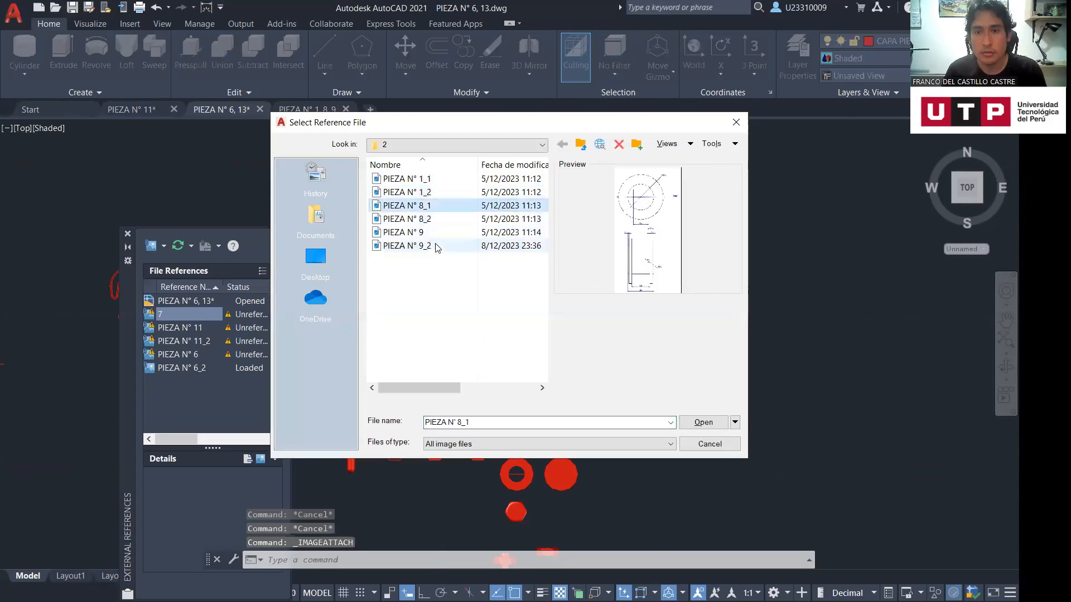
pyautogui.click(435, 246)
pyautogui.click(436, 234)
pyautogui.click(435, 219)
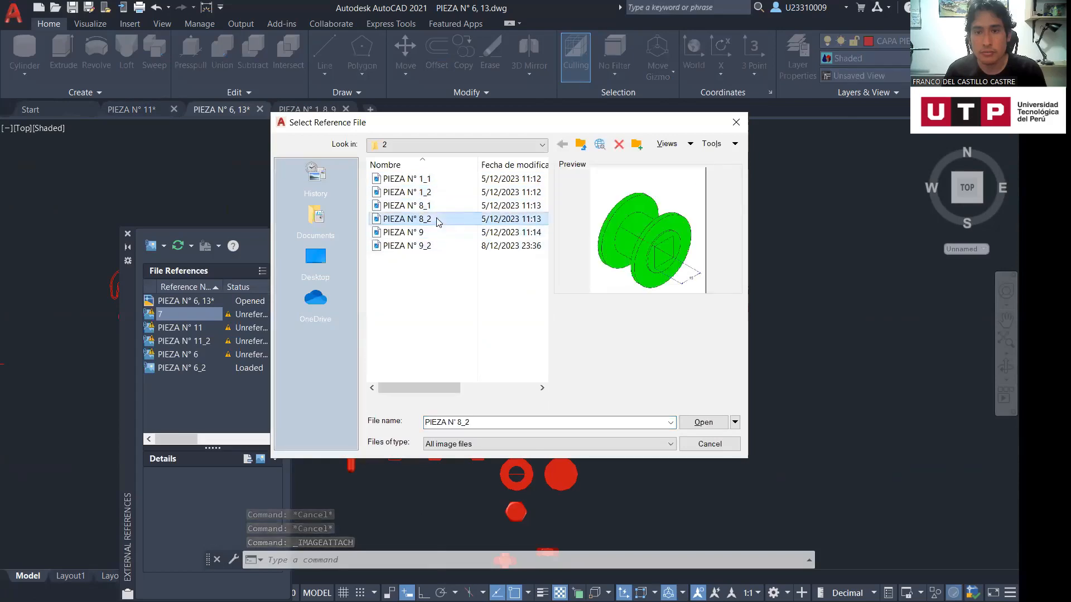
pyautogui.click(433, 182)
pyautogui.click(690, 425)
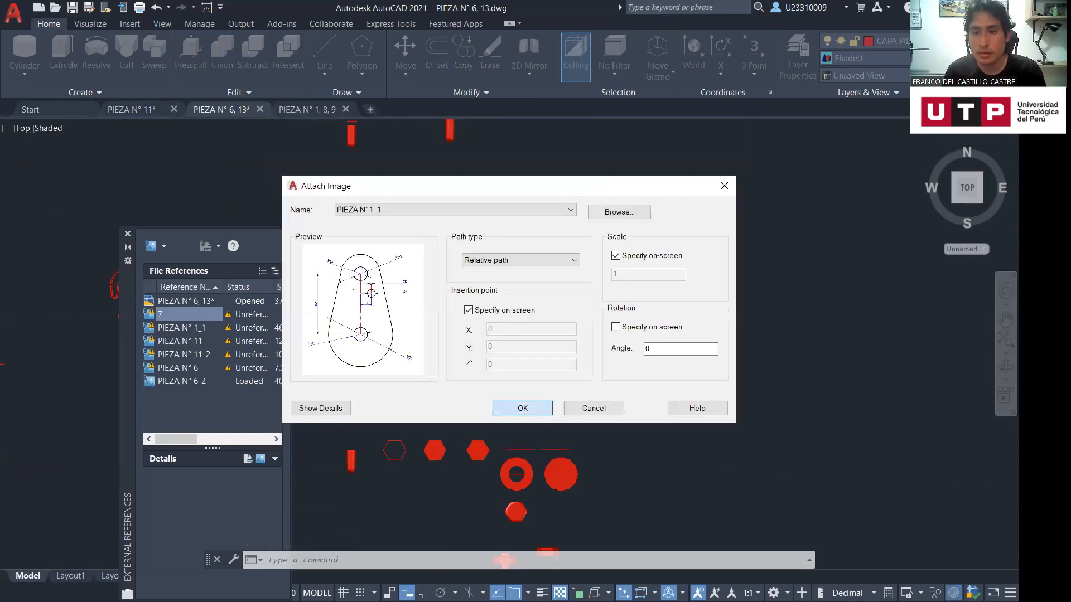
# Insert the PIEZA N° 1_1 image beside the hook reference image, specifying its insertion point and scale on screen
pyautogui.click(544, 408)
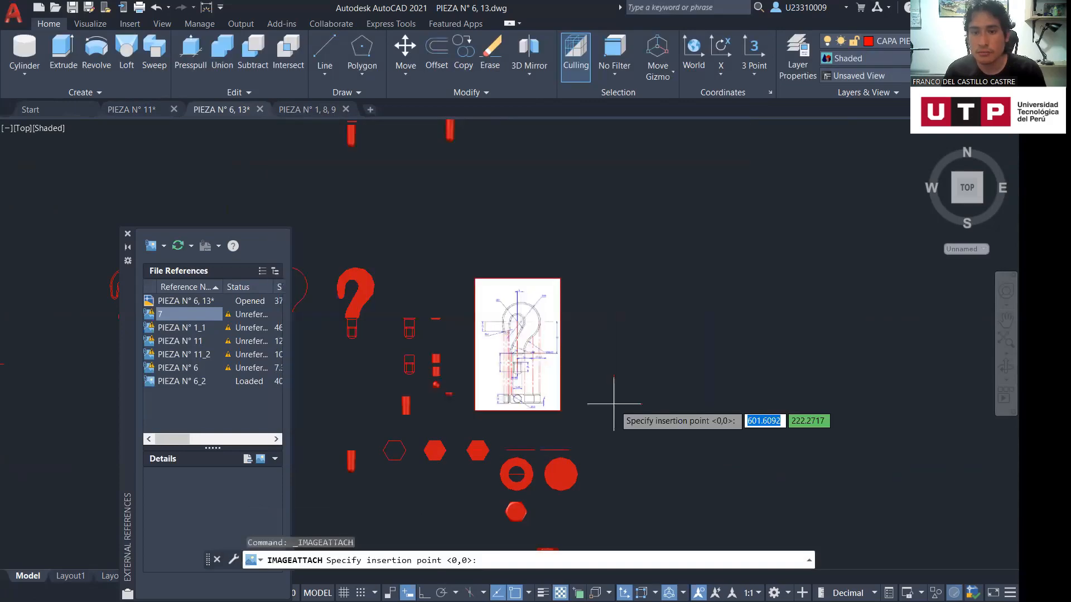
pyautogui.click(613, 404)
pyautogui.click(753, 382)
pyautogui.scroll(-2, 753, 382)
pyautogui.press('Escape')
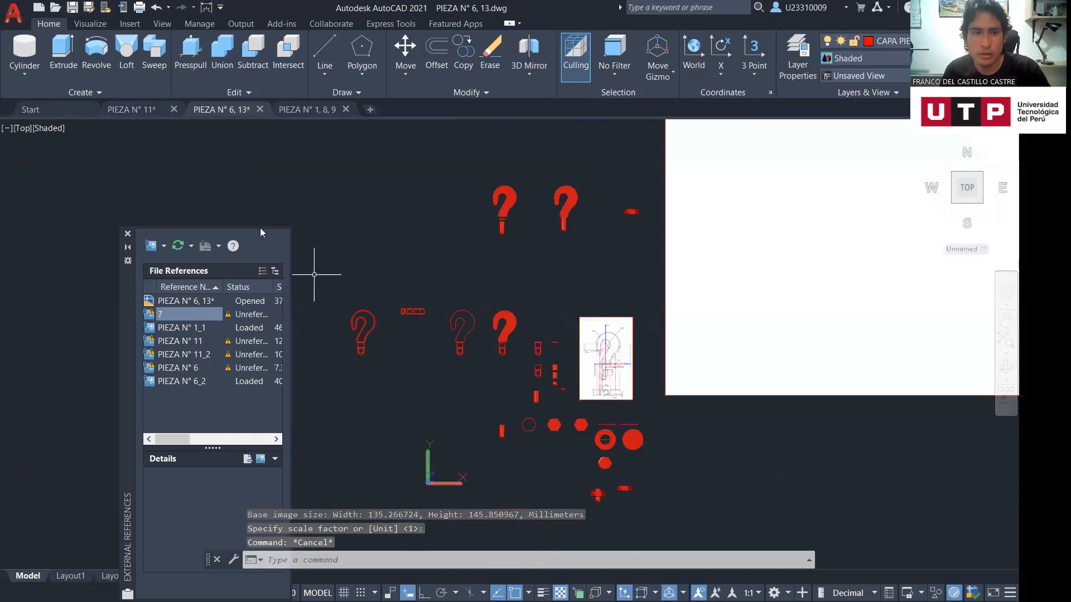
# Scale the plate image by reference with Ortho on, taking its vertical 10 mm dimension as reference and 10 as the new length
pyautogui.scroll(-6, 865, 273)
pyautogui.moveTo(917, 270); pyautogui.dragTo(489, 418, button='middle')
pyautogui.scroll(-4, 826, 301)
pyautogui.moveTo(900, 294); pyautogui.dragTo(572, 401, button='middle')
pyautogui.scroll(-5, 642, 335)
pyautogui.scroll(3, 619, 323)
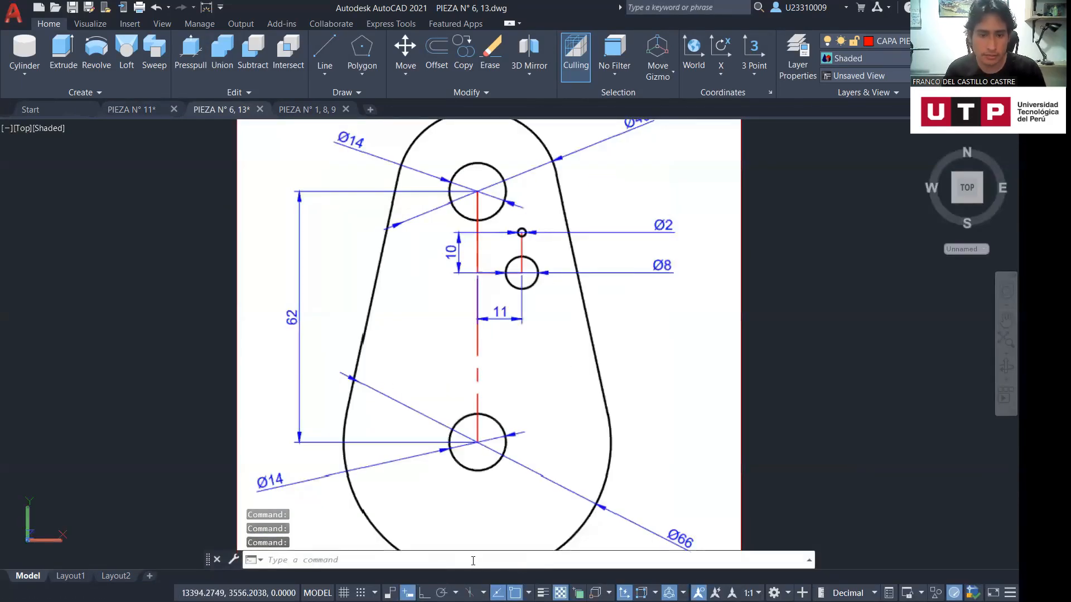
pyautogui.write('SCALE')
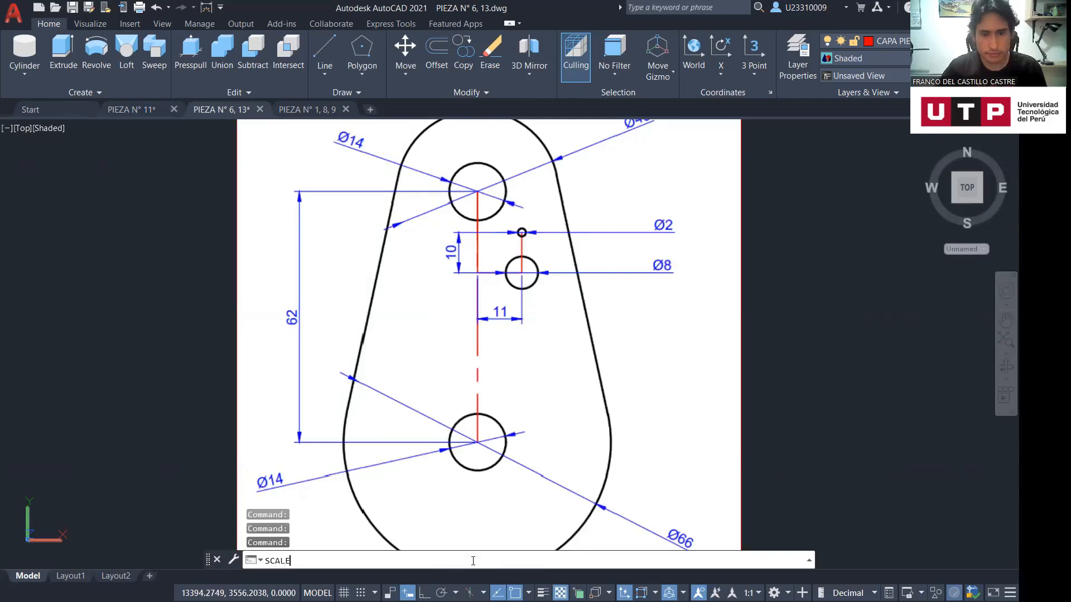
pyautogui.press('Return')
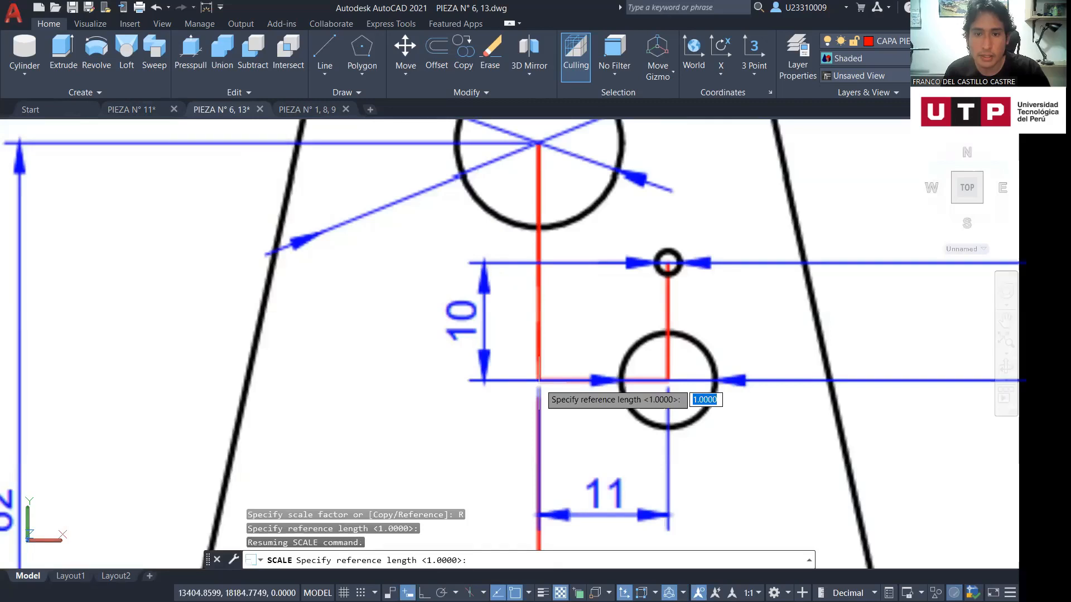
pyautogui.press('F8')
pyautogui.click(538, 380)
pyautogui.click(539, 262)
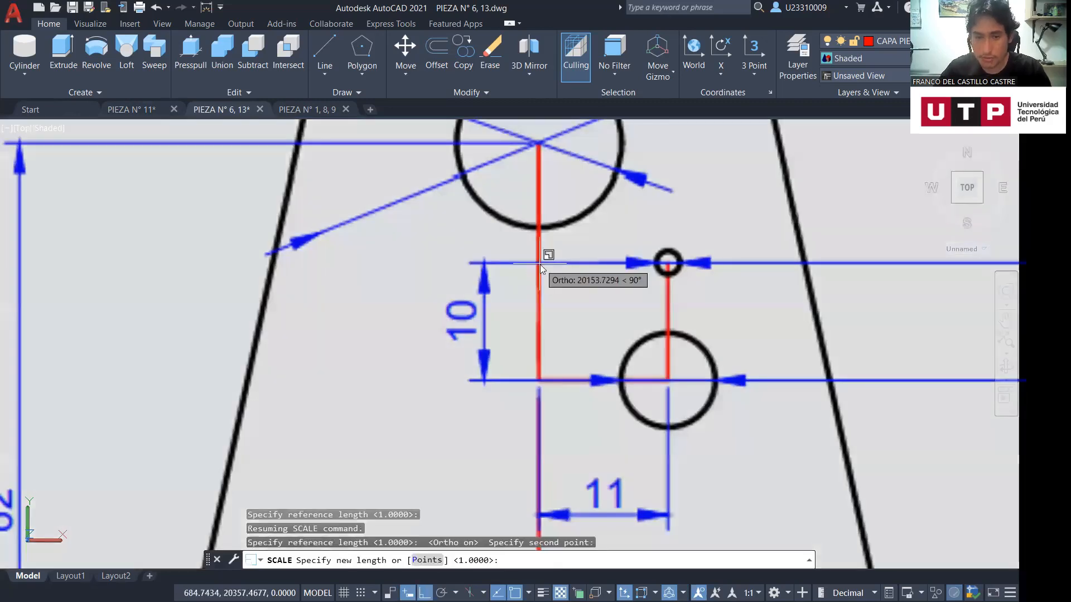
pyautogui.write('10')
pyautogui.press('Return')
# Locate the rescaled plate image near the hook reference image and examine its outline, holes and dimensions
pyautogui.scroll(-5, 511, 466)
pyautogui.moveTo(512, 467)
pyautogui.mouseDown(button='middle')
pyautogui.moveTo(671, 284)
pyautogui.moveTo(544, 385)
pyautogui.mouseUp(button='middle')
pyautogui.scroll(3, 546, 425)
pyautogui.scroll(-5, 546, 425)
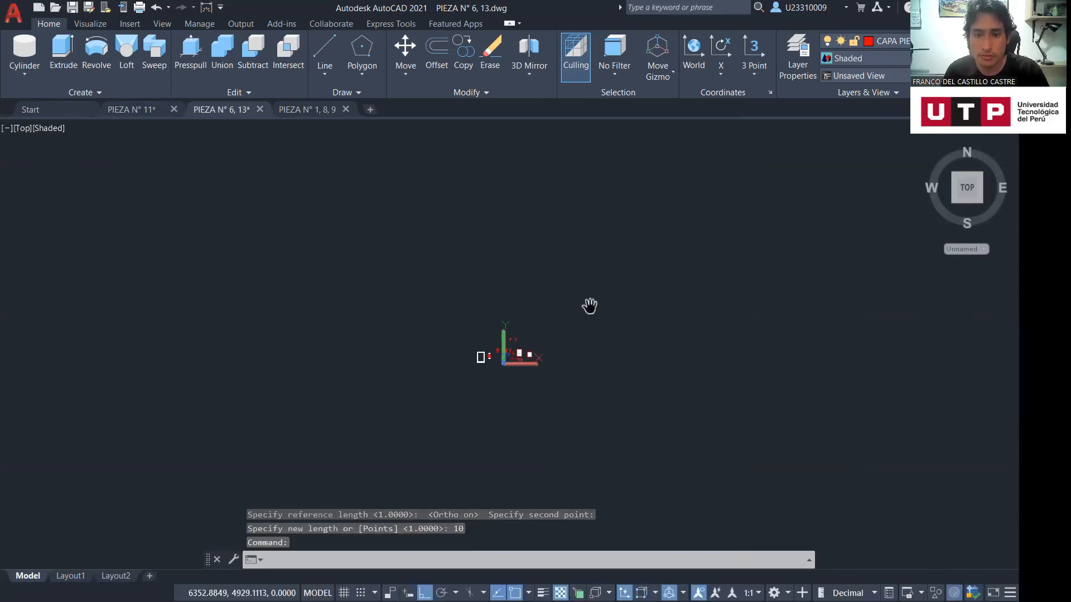
pyautogui.scroll(5, 466, 387)
pyautogui.scroll(6, 464, 389)
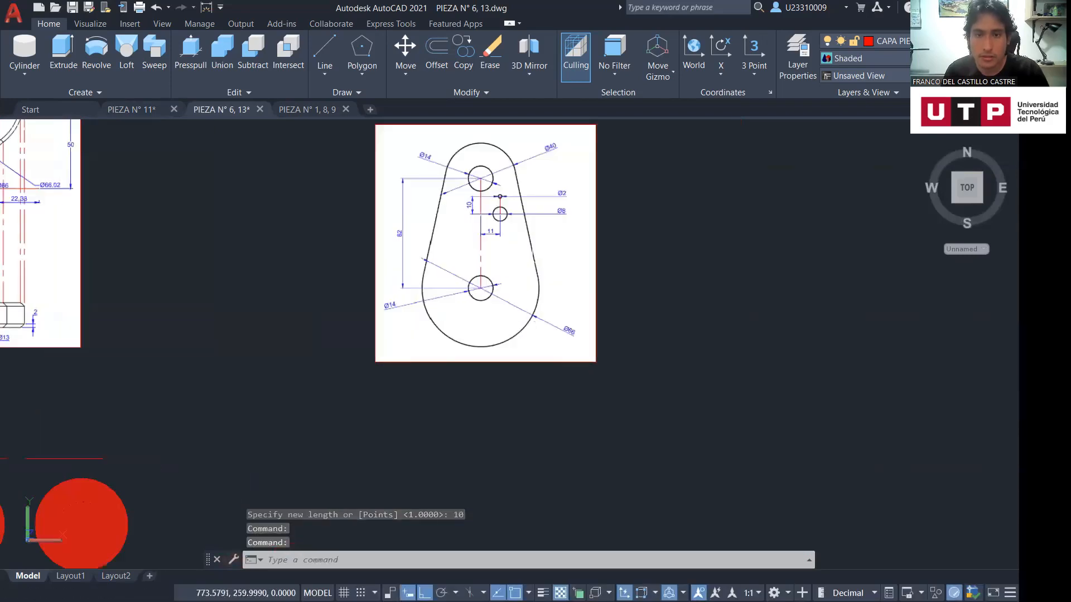
pyautogui.scroll(3, 542, 350)
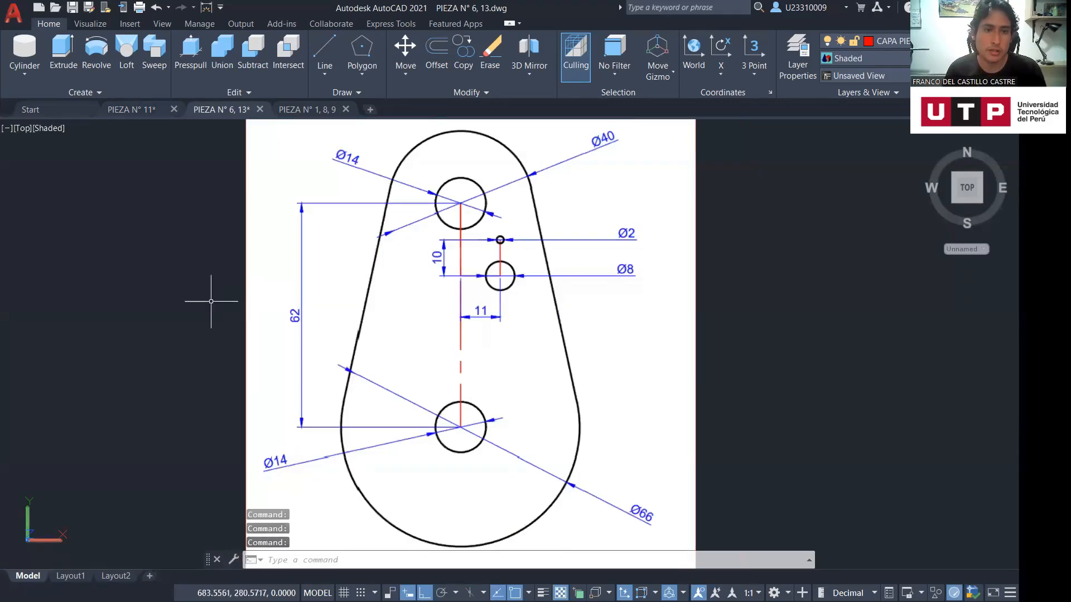
pyautogui.write('MI')
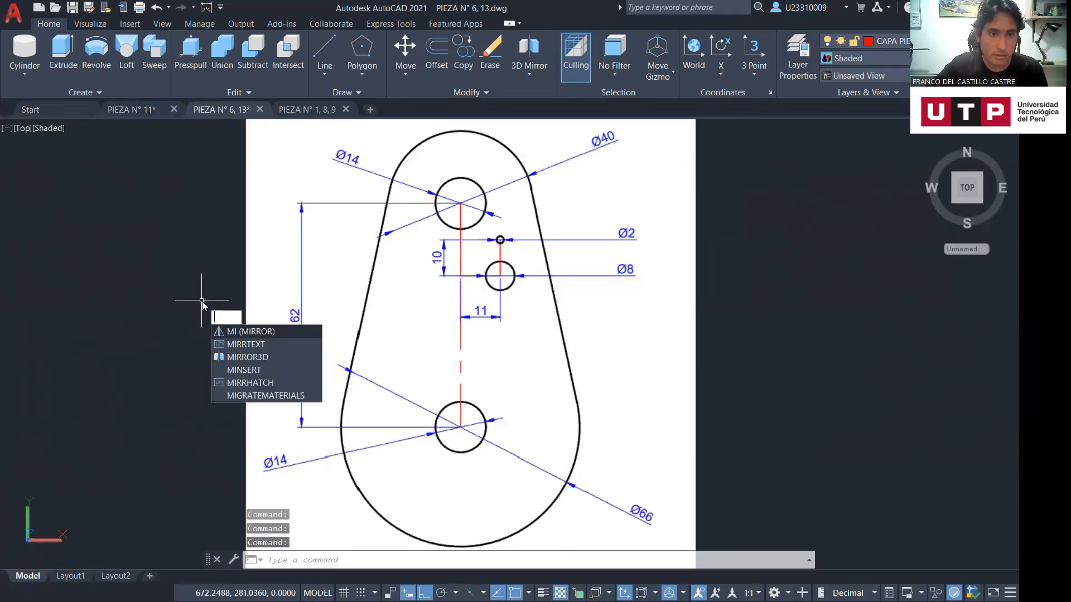
pyautogui.write('MLI')
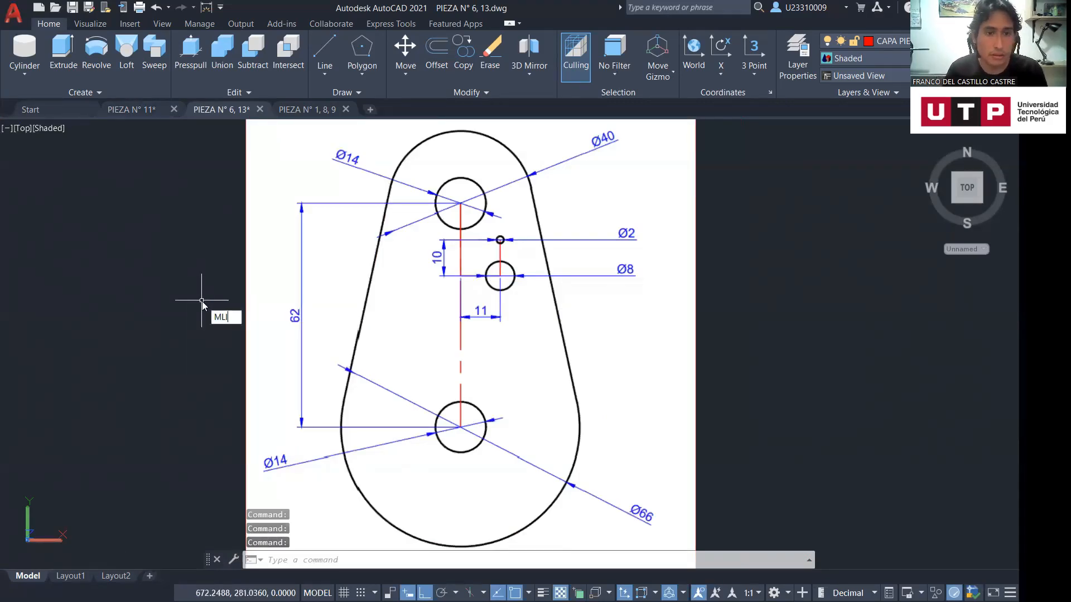
pyautogui.write('DE')
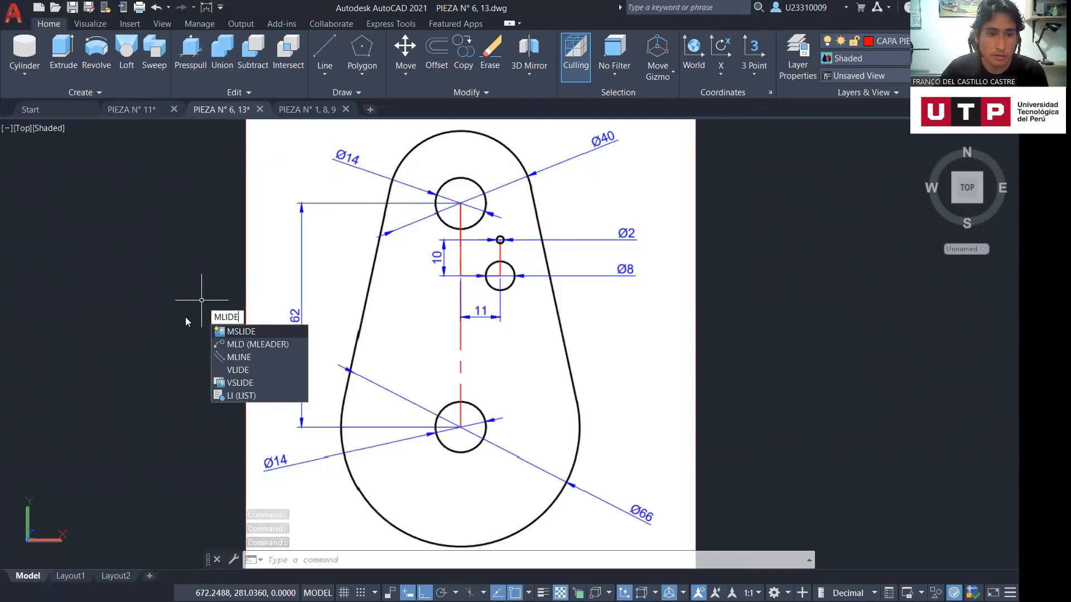
pyautogui.press('BackSpace')
pyautogui.press('BackSpace')
pyautogui.press('BackSpace')
pyautogui.press('BackSpace')
pyautogui.press('BackSpace')
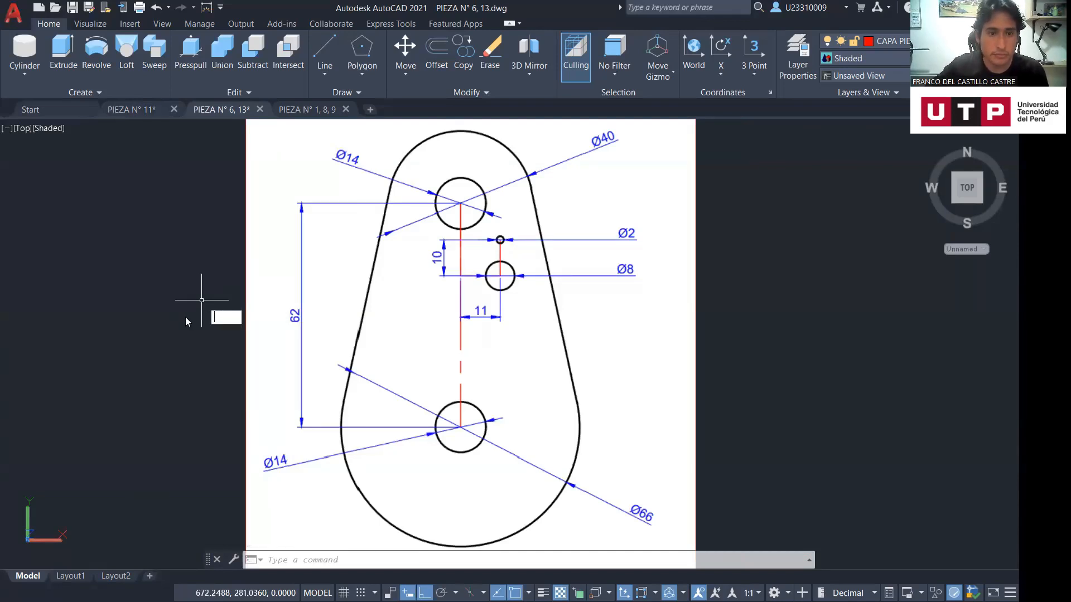
# Measure the plate image's vertical 10 mm dimension with a linear dimension to check the scale, without placing it
pyautogui.write('MIDER')
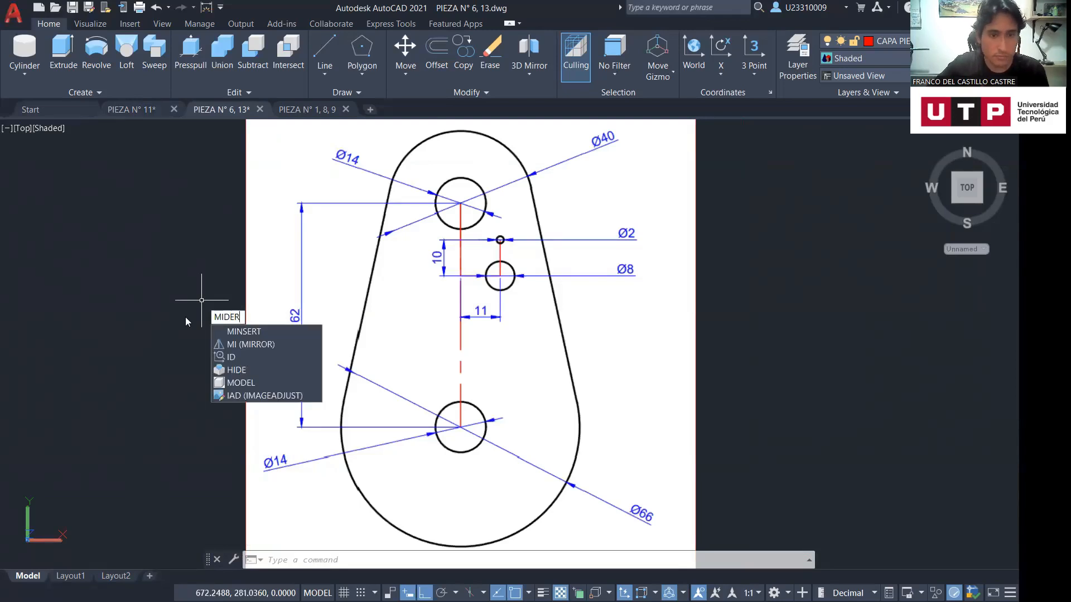
pyautogui.write('LIN')
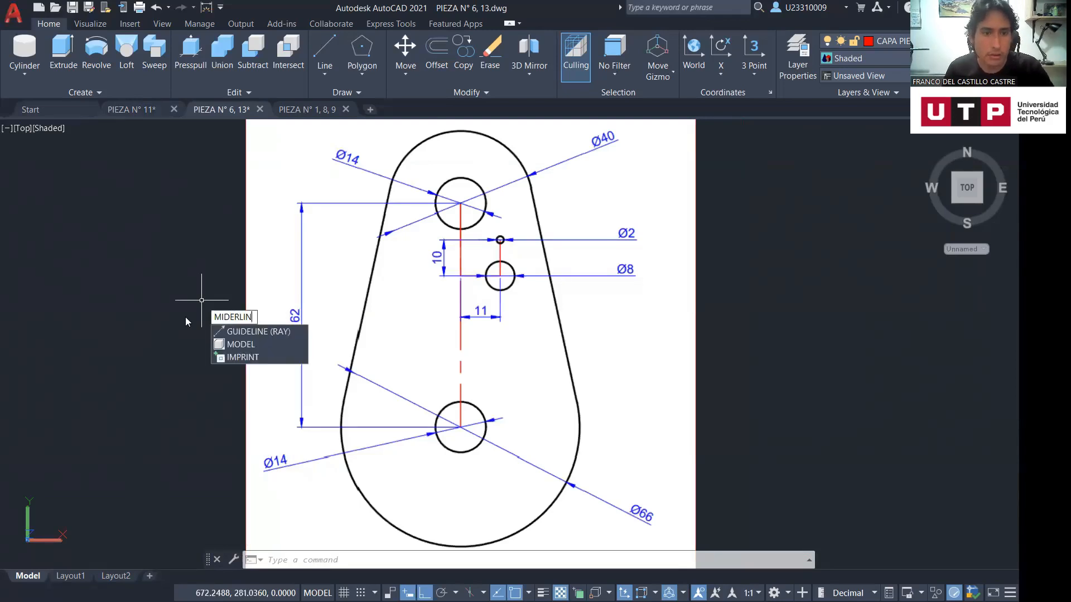
pyautogui.press('BackSpace')
pyautogui.press('BackSpace')
pyautogui.press('BackSpace')
pyautogui.press('BackSpace')
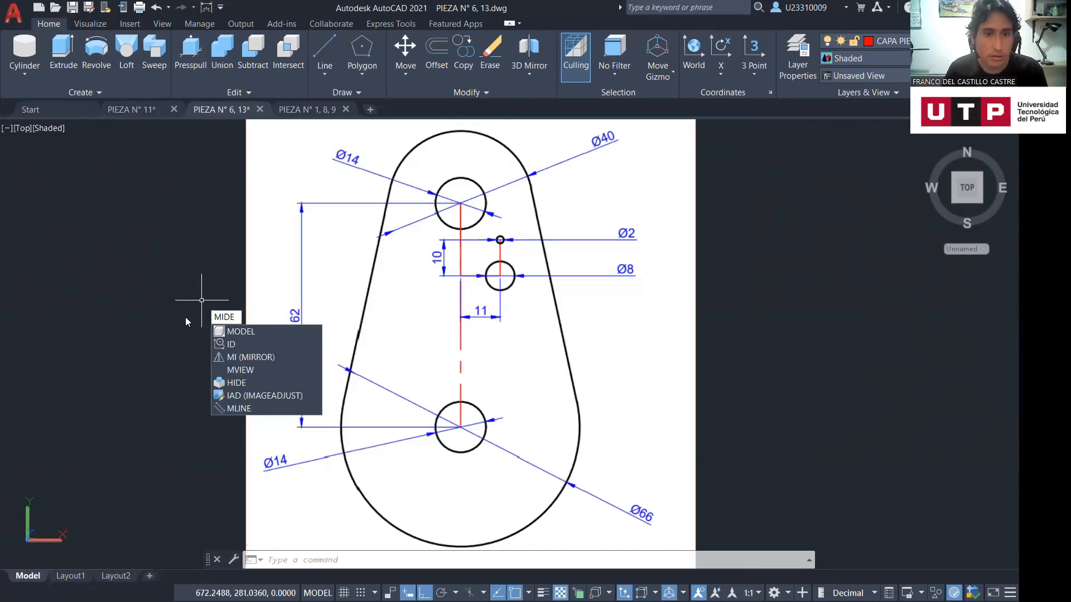
pyautogui.write('LINER')
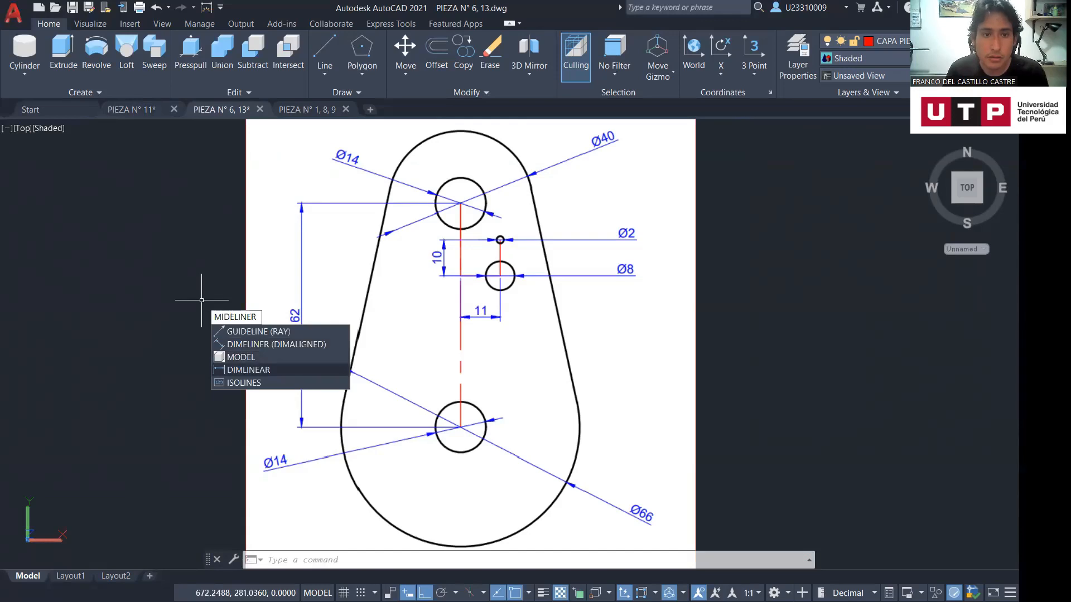
pyautogui.press('Return')
pyautogui.click(461, 241)
pyautogui.click(461, 276)
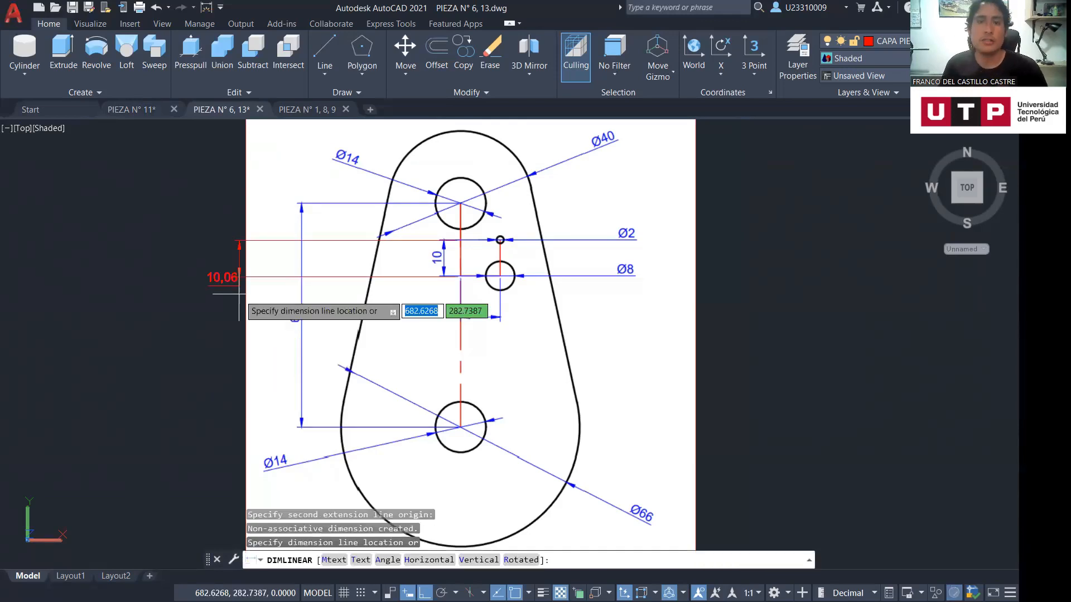
pyautogui.press('Escape')
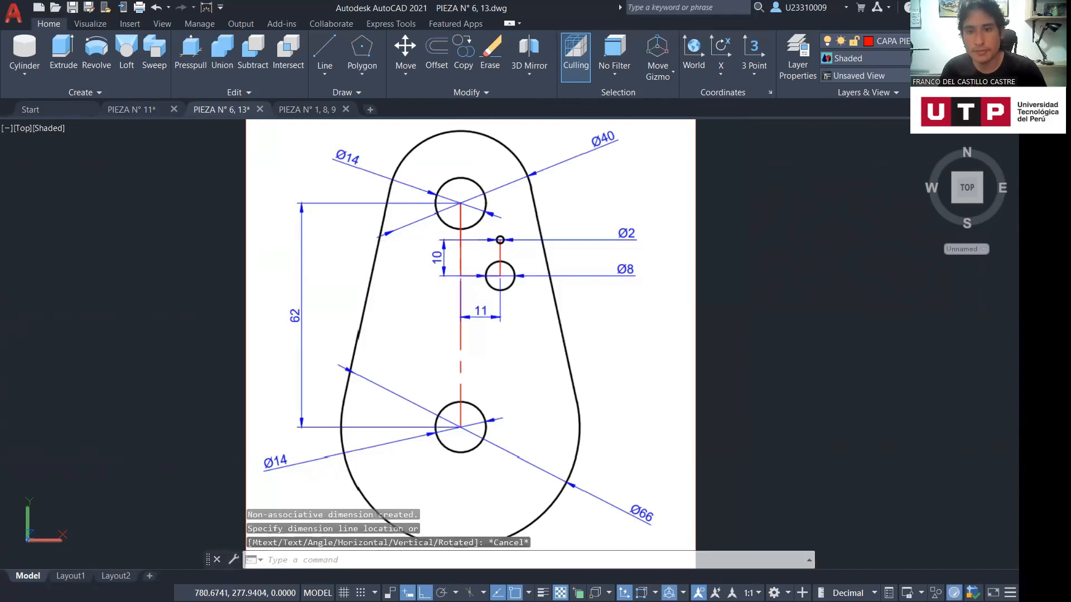
# Erase the scaled plate reference image from the drawing
pyautogui.click(740, 334)
pyautogui.click(642, 334)
pyautogui.press('Delete')
# Orbit the drawing from the top view into a 3D view to examine the extruded hook and its 2D outlines
pyautogui.scroll(-3, 485, 370)
pyautogui.moveTo(485, 371)
pyautogui.mouseDown(button='middle')
pyautogui.moveTo(792, 351)
pyautogui.moveTo(340, 258)
pyautogui.moveTo(474, 313)
pyautogui.mouseUp(button='middle')
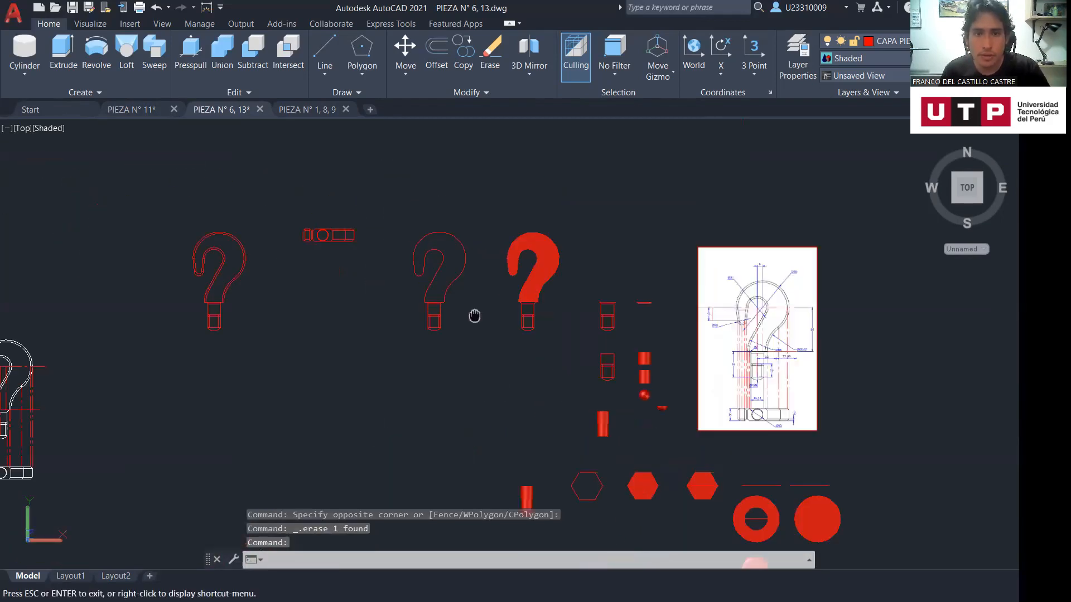
pyautogui.scroll(3, 476, 310)
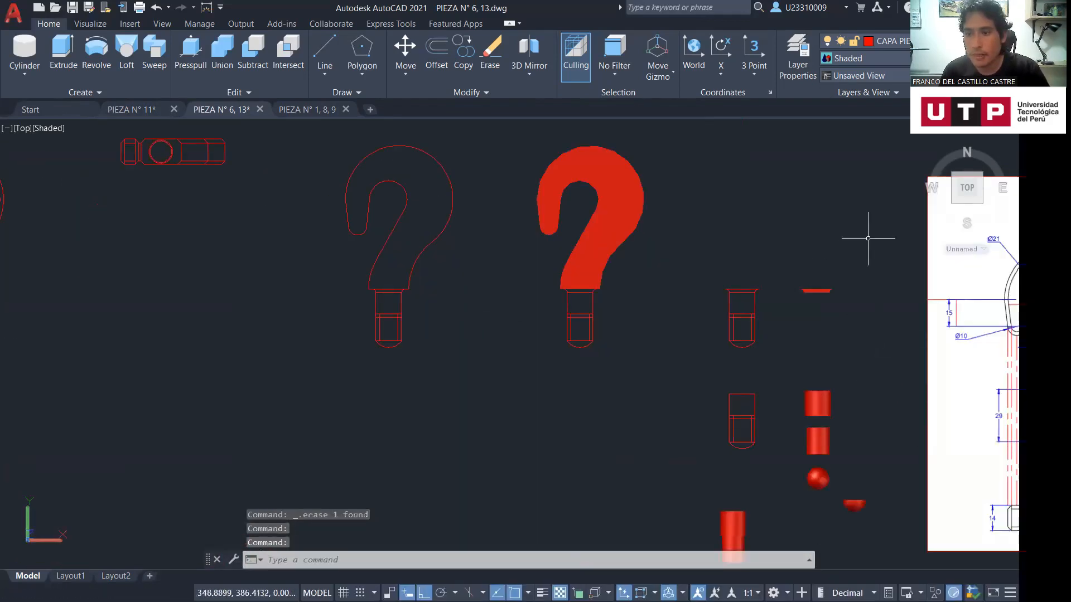
pyautogui.moveTo(559, 359); pyautogui.dragTo(599, 380, button='middle')
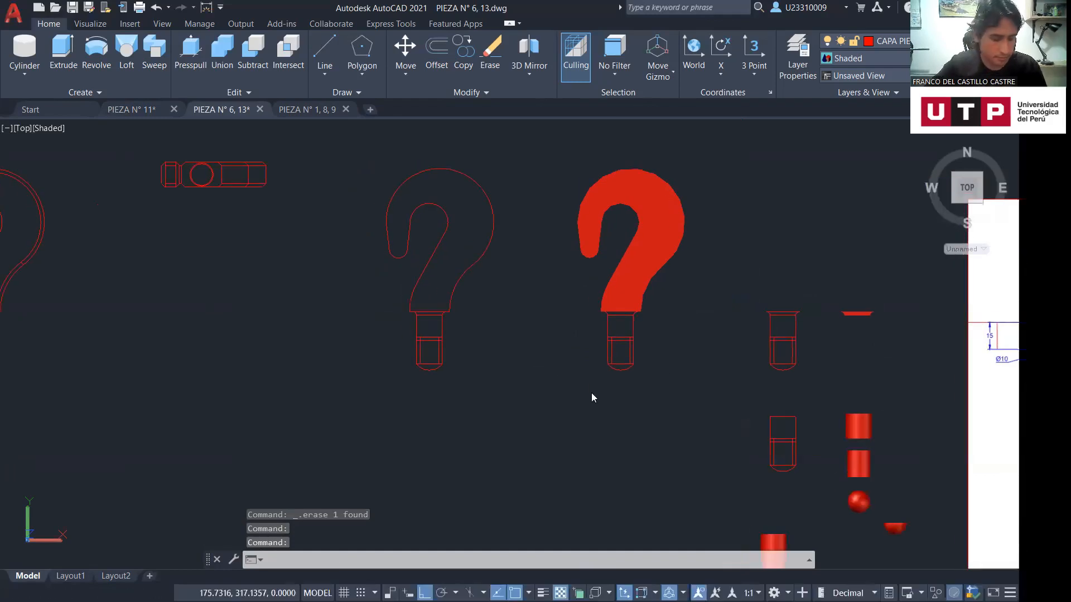
pyautogui.write('ORBIT')
pyautogui.press('Return')
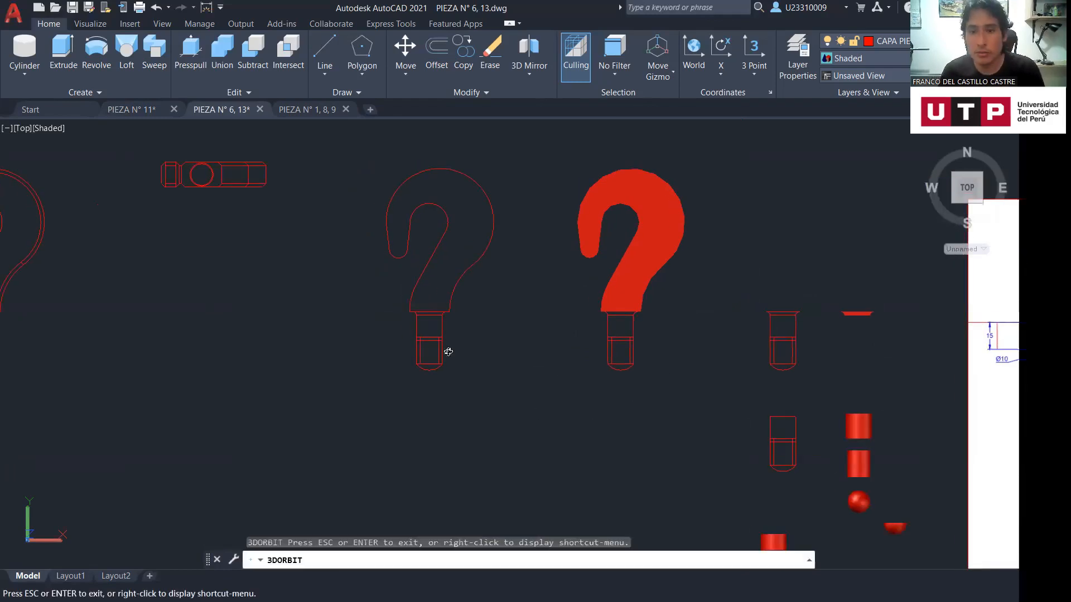
pyautogui.moveTo(490, 304)
pyautogui.mouseDown()
pyautogui.moveTo(540, 313)
pyautogui.moveTo(524, 248)
pyautogui.moveTo(470, 337)
pyautogui.moveTo(511, 376)
pyautogui.moveTo(514, 363)
pyautogui.moveTo(505, 371)
pyautogui.mouseUp()
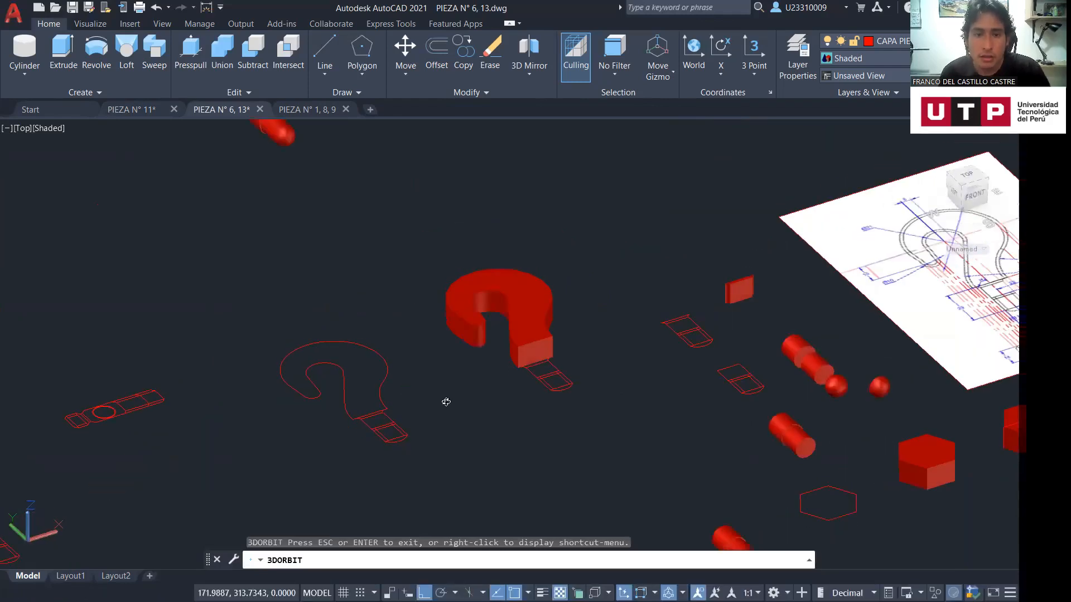
pyautogui.press('Escape')
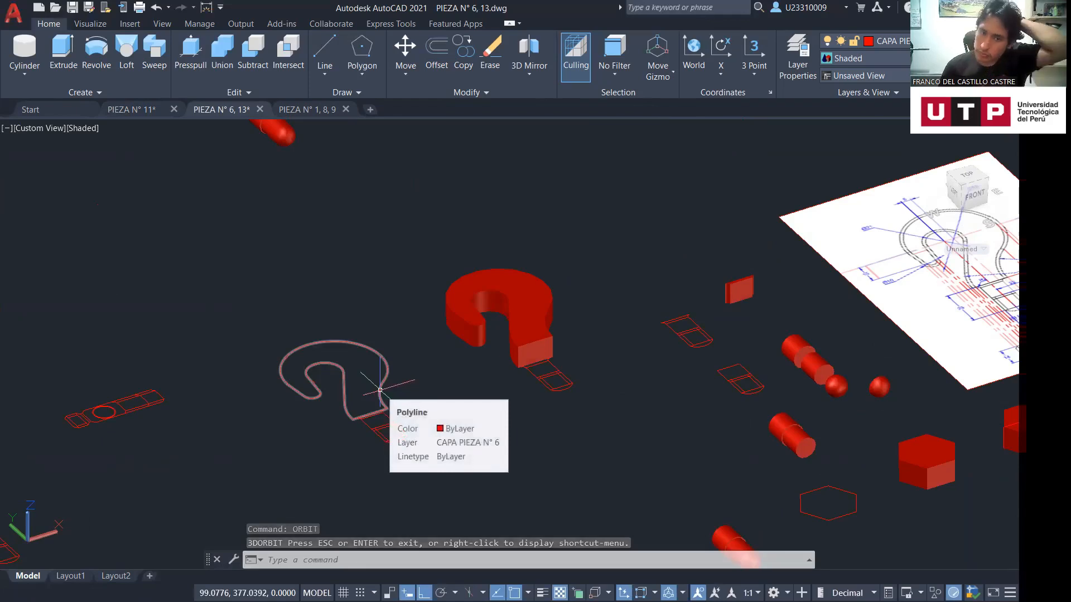
# Try joining the hook outline into one polyline and extruding it 12 units, and undo both operations
pyautogui.moveTo(201, 419)
pyautogui.mouseDown(button='middle')
pyautogui.moveTo(596, 390)
pyautogui.moveTo(598, 363)
pyautogui.mouseUp(button='middle')
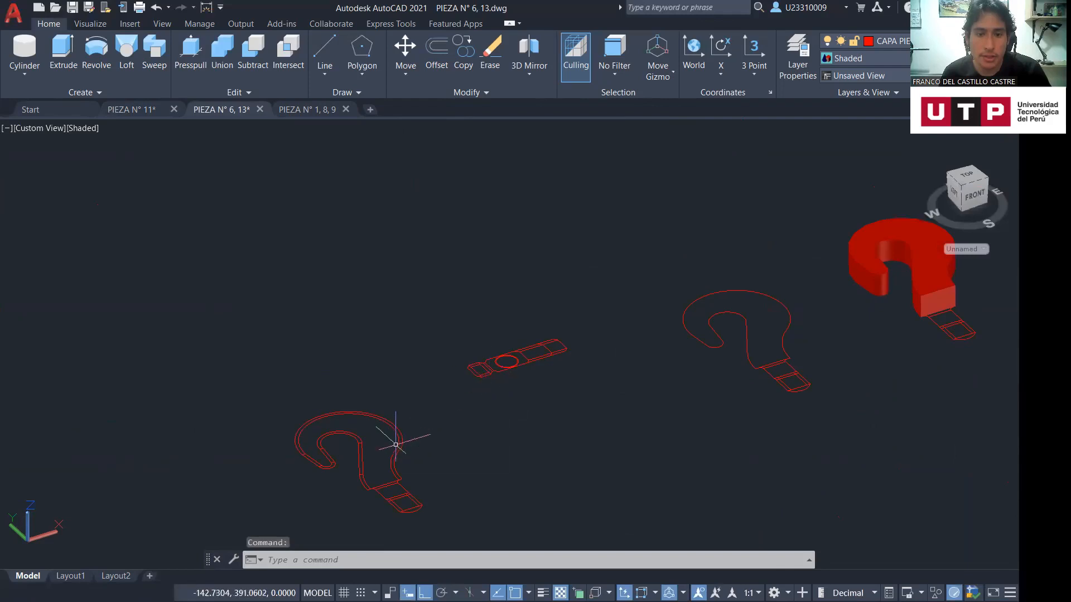
pyautogui.scroll(4, 395, 445)
pyautogui.write('JOI')
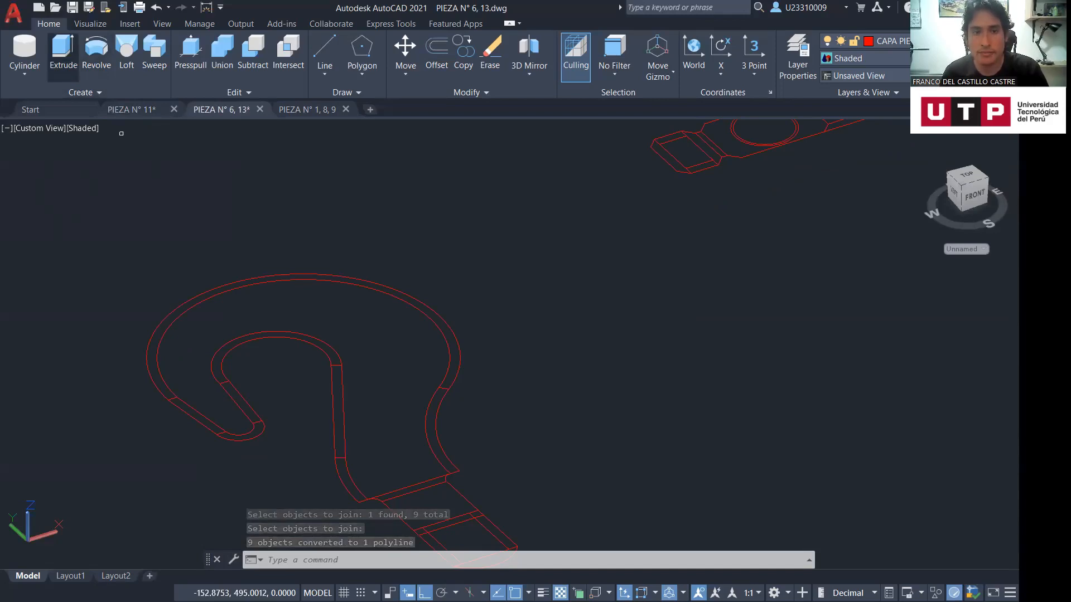
pyautogui.click(64, 56)
pyautogui.click(262, 278)
pyautogui.press('Return')
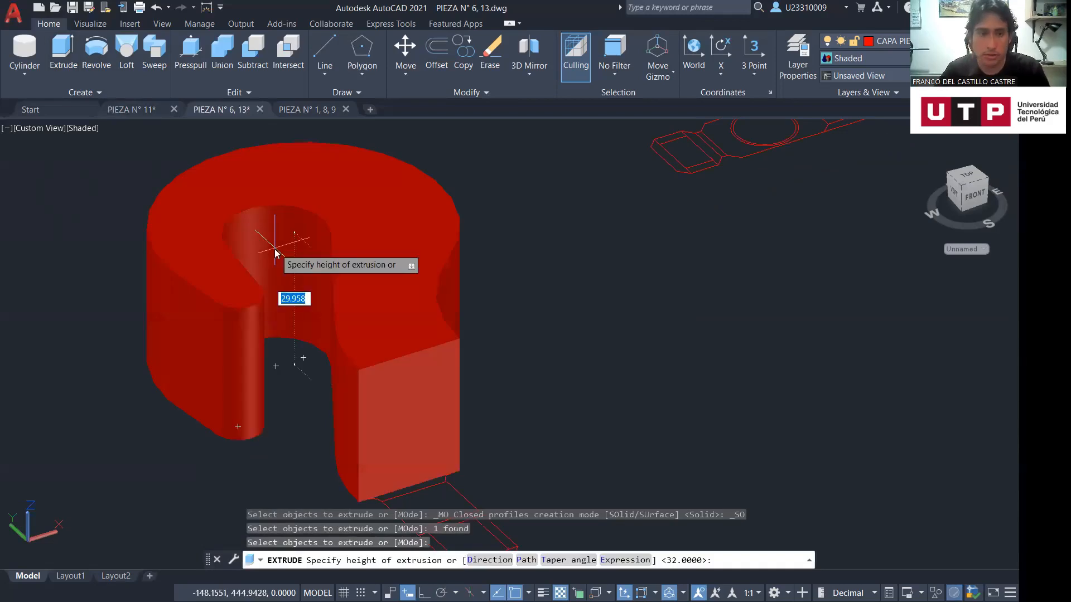
pyautogui.write('12')
pyautogui.press('Return')
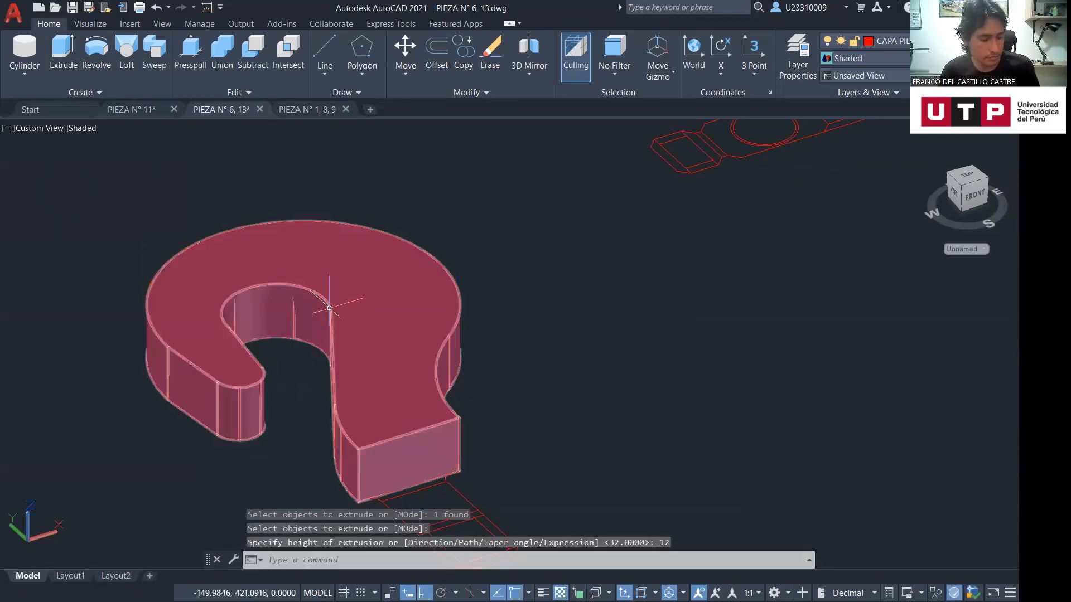
pyautogui.hotkey('ctrl', 'z')
pyautogui.hotkey('ctrl', 'z')
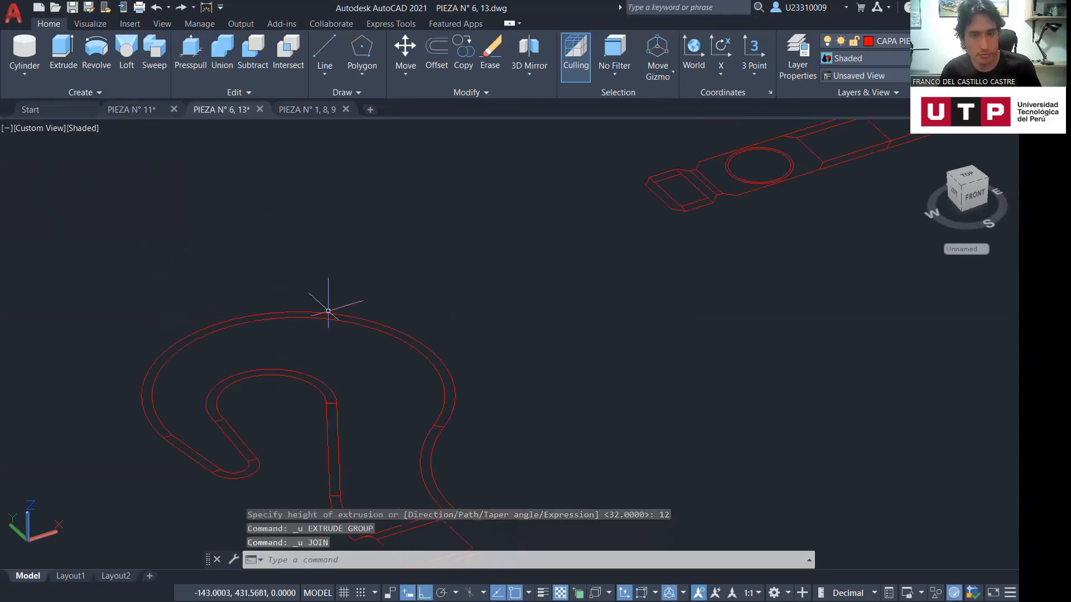
# Examine the junction between the hook outline and its shank, including the small arcs at the neck
pyautogui.moveTo(724, 306); pyautogui.dragTo(592, 296, button='middle')
pyautogui.scroll(-6, 592, 296)
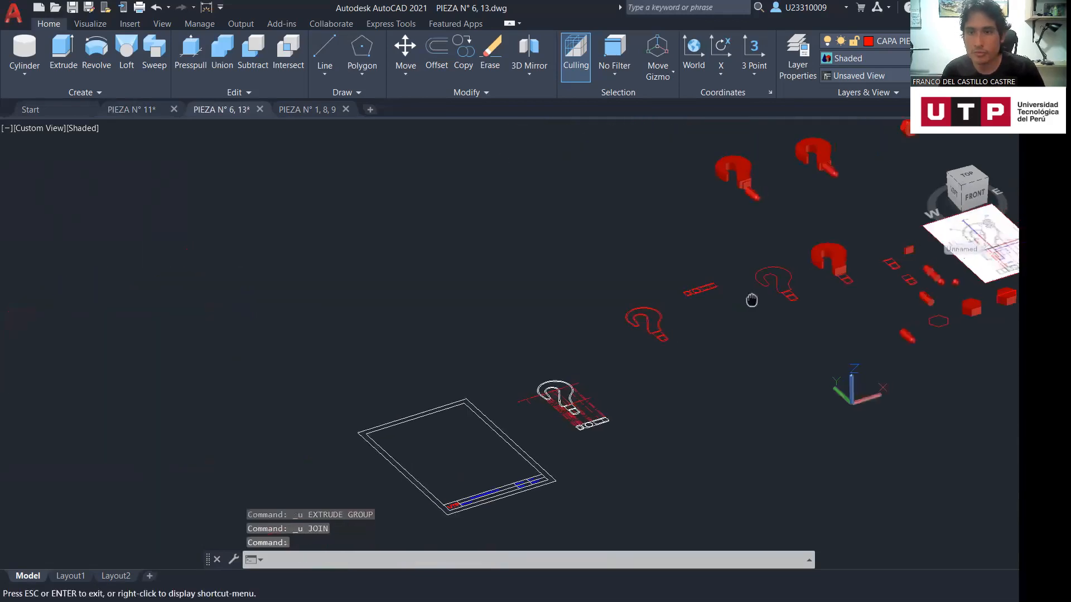
pyautogui.moveTo(751, 299); pyautogui.dragTo(462, 363, button='middle')
pyautogui.scroll(6, 568, 357)
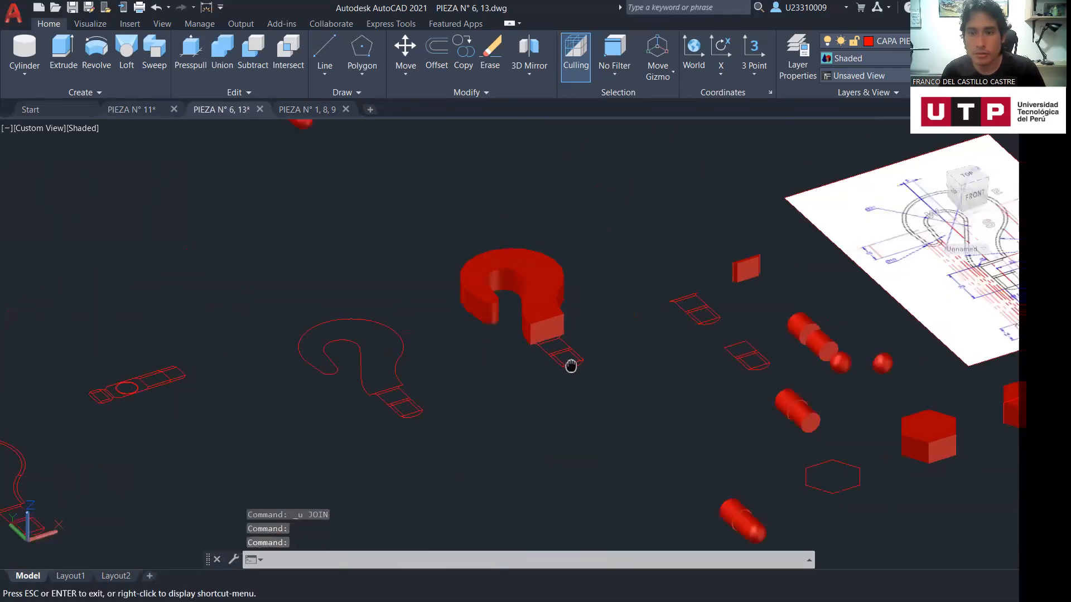
pyautogui.moveTo(586, 310); pyautogui.dragTo(615, 369, button='middle')
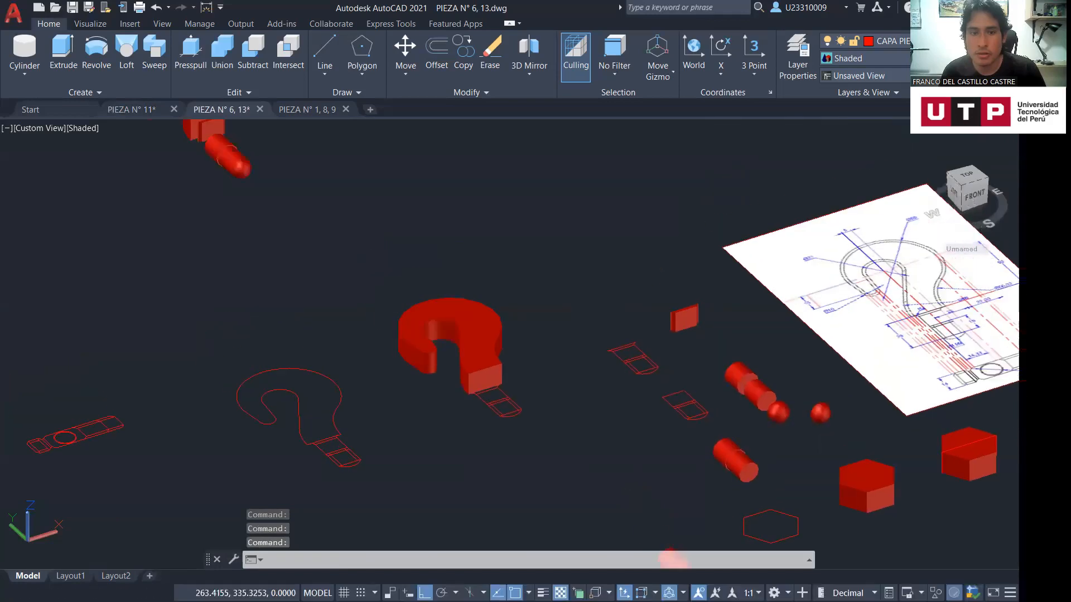
pyautogui.scroll(6, 267, 447)
pyautogui.scroll(3, 402, 425)
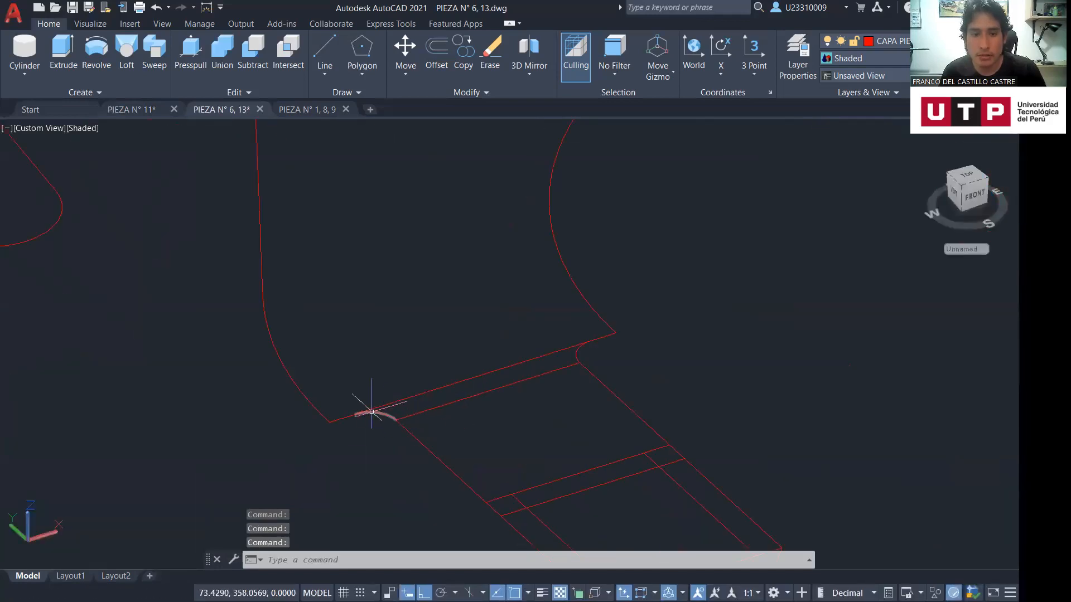
pyautogui.moveTo(907, 340); pyautogui.dragTo(270, 414, button='middle')
pyautogui.scroll(-2, 270, 414)
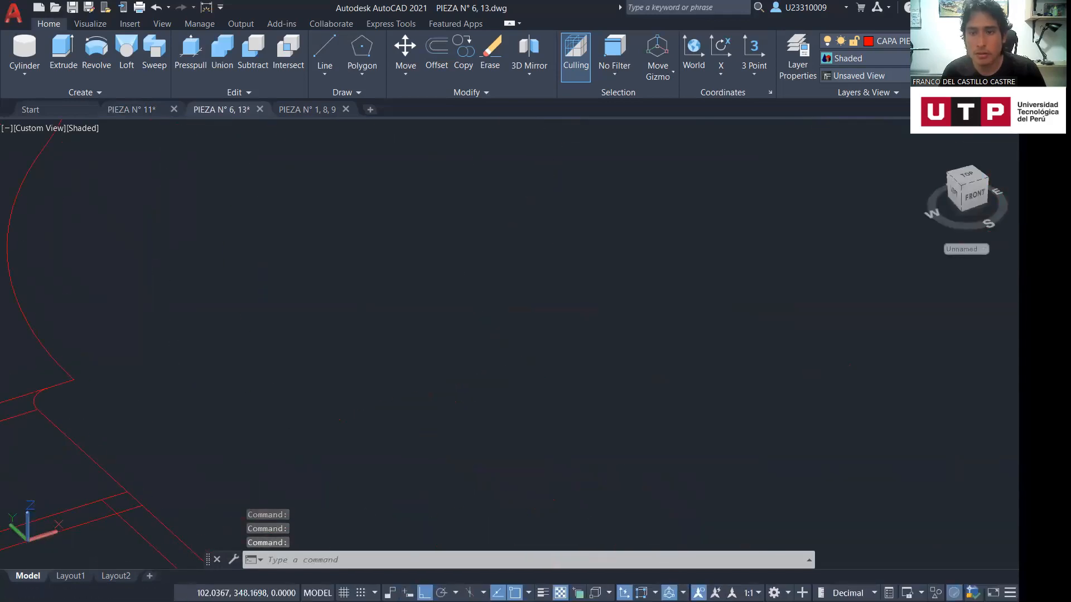
# Inspect the separate shank profile by selecting its lower lines and arc, and clear the selection
pyautogui.moveTo(763, 303); pyautogui.dragTo(148, 492, button='middle')
pyautogui.moveTo(775, 334); pyautogui.dragTo(109, 480, button='middle')
pyautogui.click(783, 394)
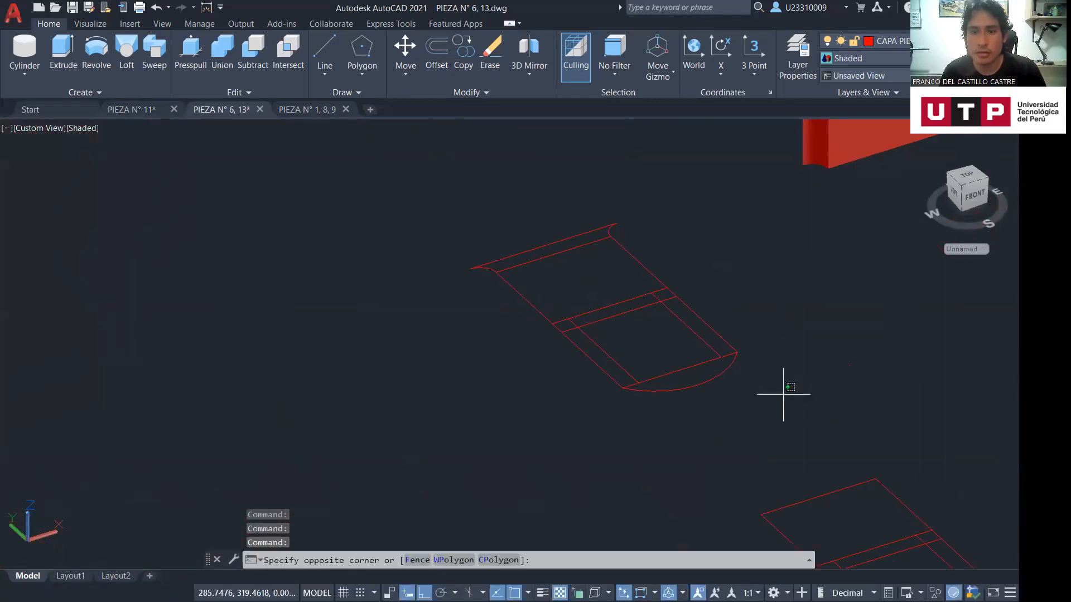
pyautogui.click(564, 256)
pyautogui.moveTo(563, 256); pyautogui.dragTo(474, 344, button='middle')
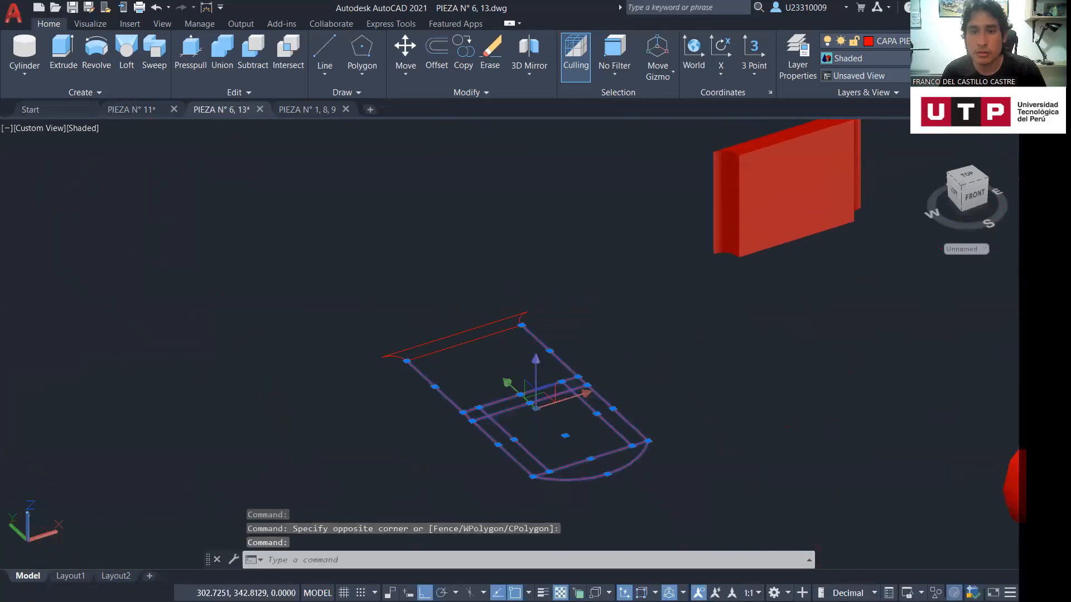
pyautogui.press('Escape')
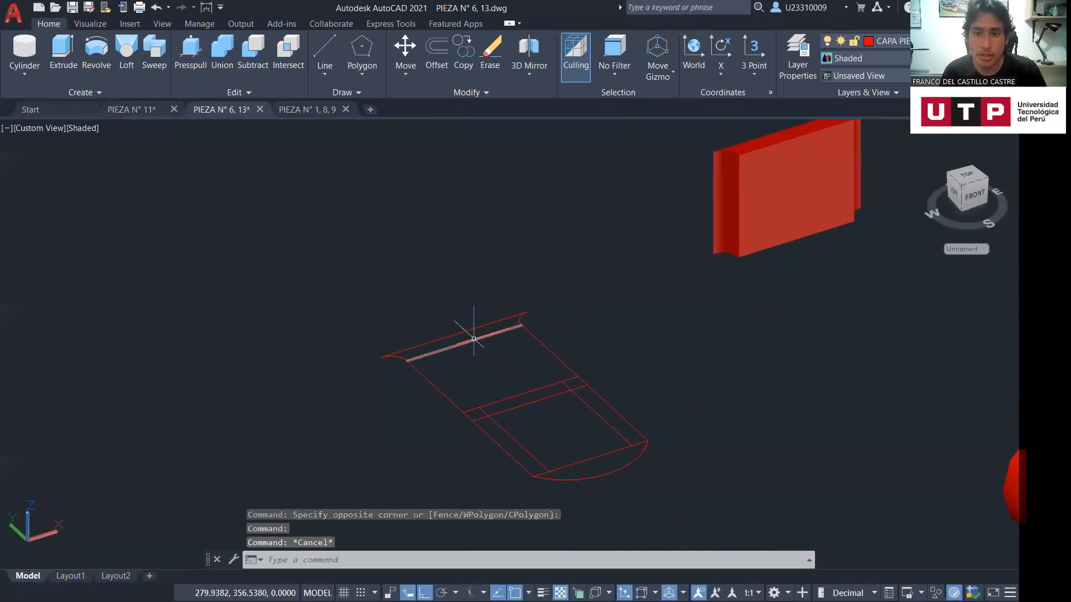
# Compare the extruded neck block with the neck lines of the shank profile and the hook outline
pyautogui.moveTo(729, 306); pyautogui.dragTo(508, 409, button='middle')
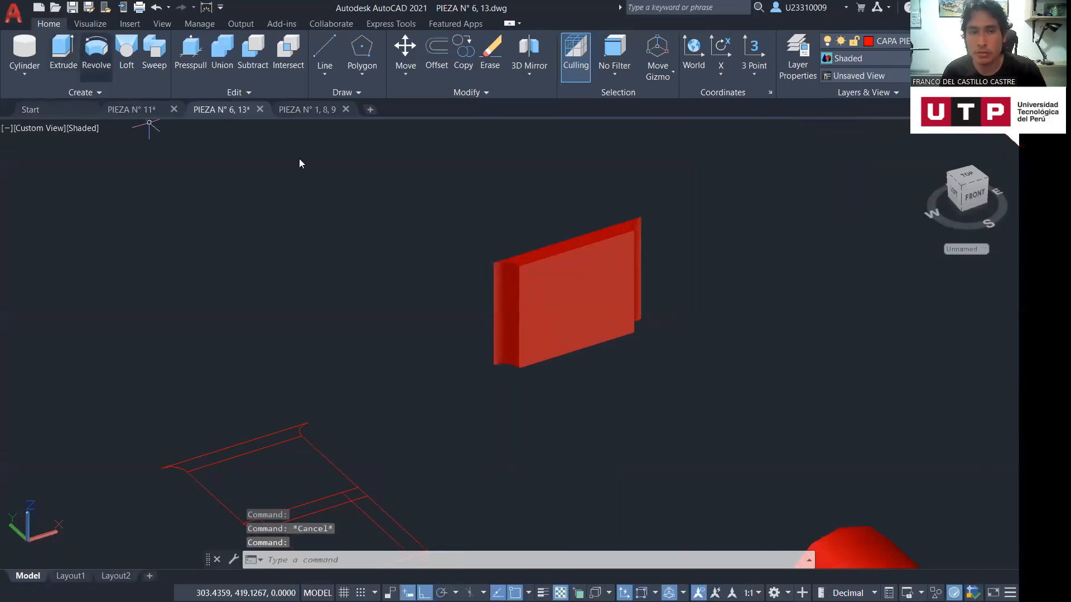
pyautogui.moveTo(729, 418); pyautogui.dragTo(694, 299, button='middle')
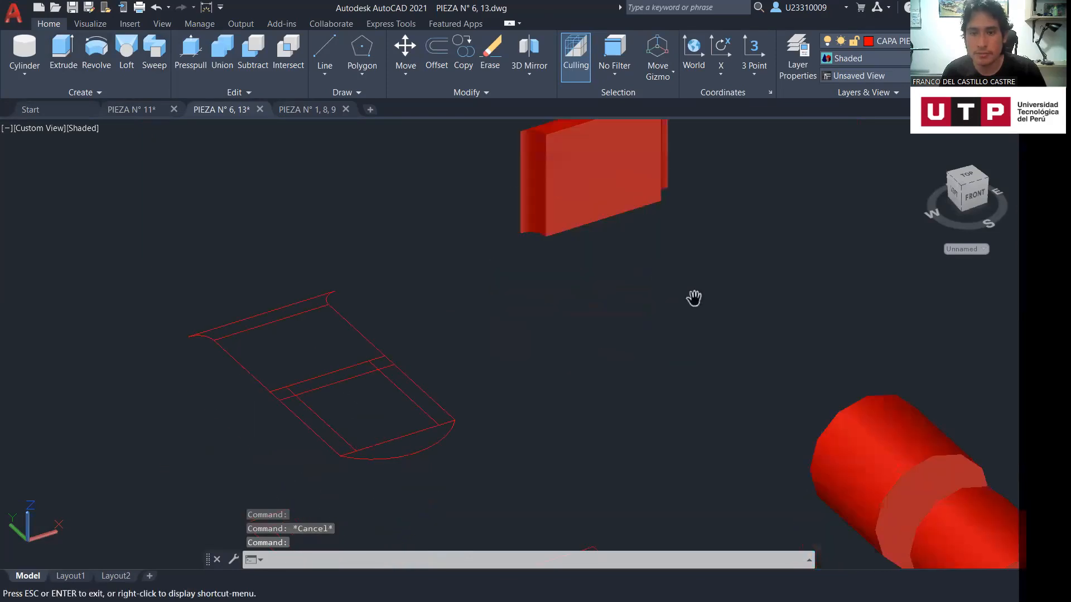
pyautogui.scroll(-5, 688, 335)
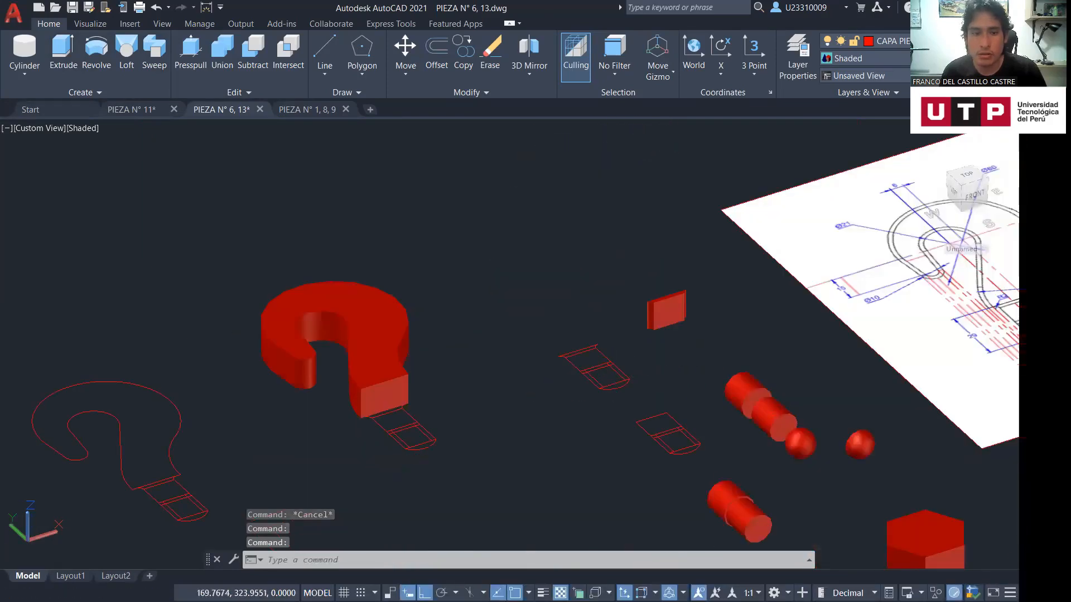
pyautogui.moveTo(379, 461); pyautogui.dragTo(648, 356, button='middle')
pyautogui.scroll(5, 653, 357)
pyautogui.moveTo(271, 462); pyautogui.dragTo(507, 377, button='middle')
pyautogui.click(393, 444)
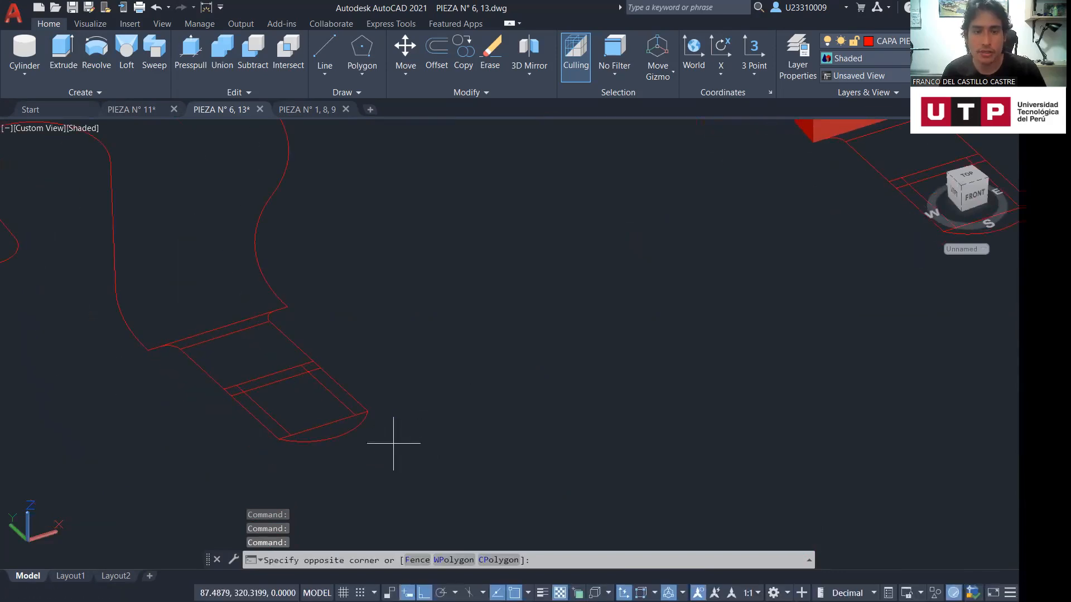
pyautogui.press('Escape')
# Examine the two stepped shank cylinders and the rounded end solids beside the hook reference image
pyautogui.moveTo(710, 397); pyautogui.dragTo(53, 401, button='middle')
pyautogui.scroll(-5, 491, 365)
pyautogui.moveTo(759, 330); pyautogui.dragTo(200, 369, button='middle')
pyautogui.moveTo(298, 335); pyautogui.dragTo(323, 378, button='middle')
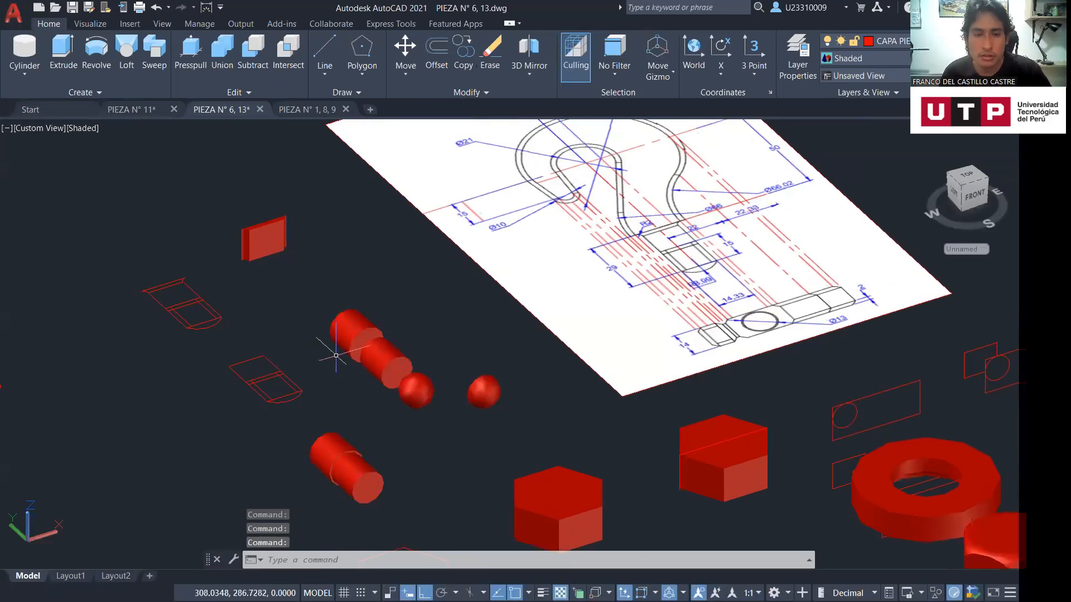
pyautogui.scroll(6, 338, 353)
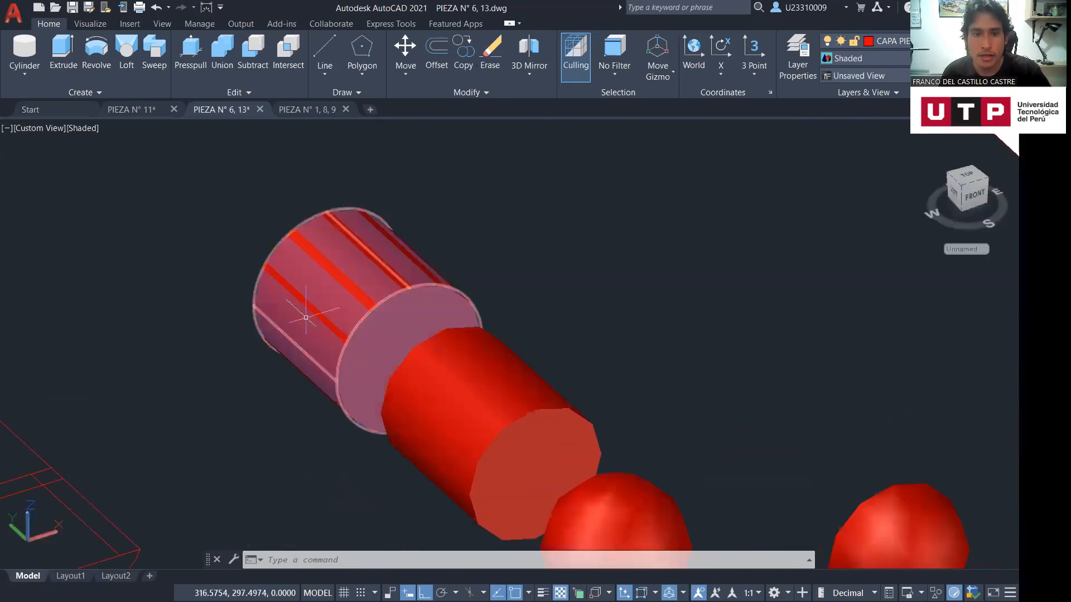
pyautogui.moveTo(234, 377); pyautogui.dragTo(458, 337, button='middle')
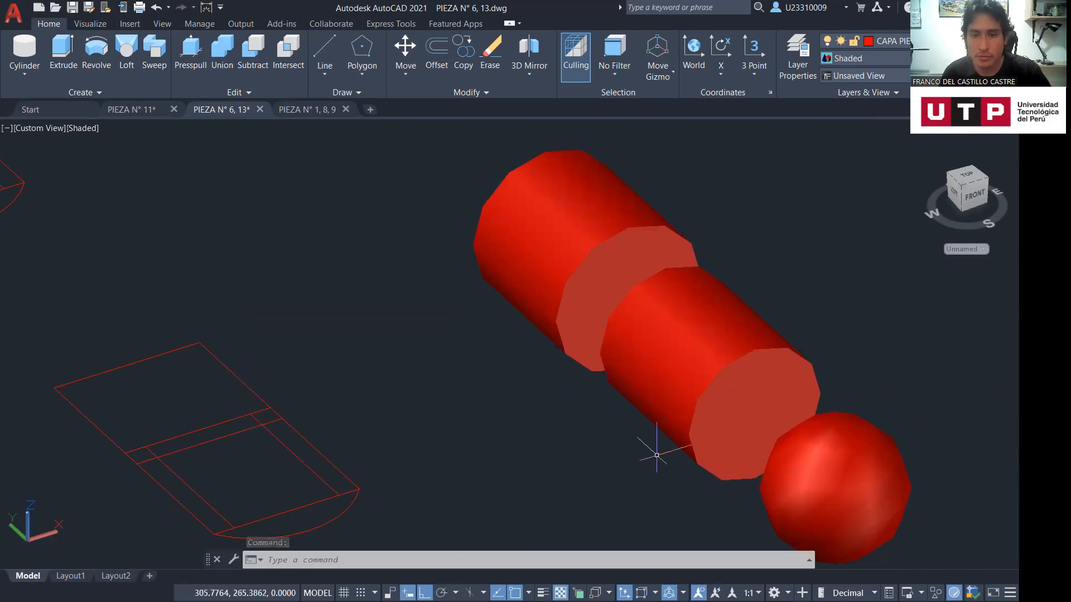
pyautogui.moveTo(806, 429); pyautogui.dragTo(347, 423, button='middle')
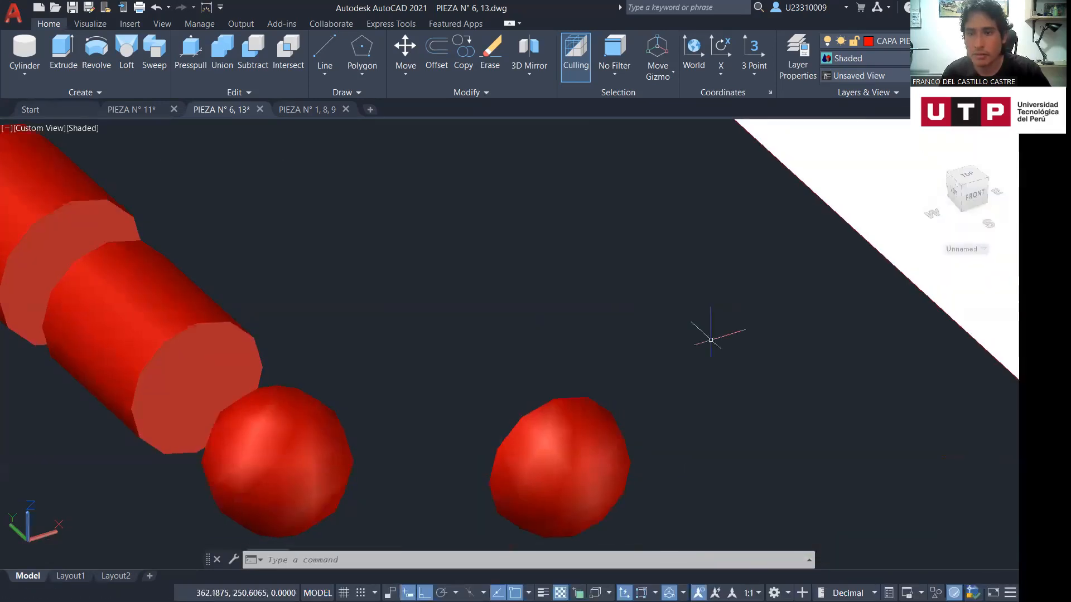
pyautogui.moveTo(713, 330); pyautogui.dragTo(498, 365, button='middle')
pyautogui.scroll(-5, 498, 365)
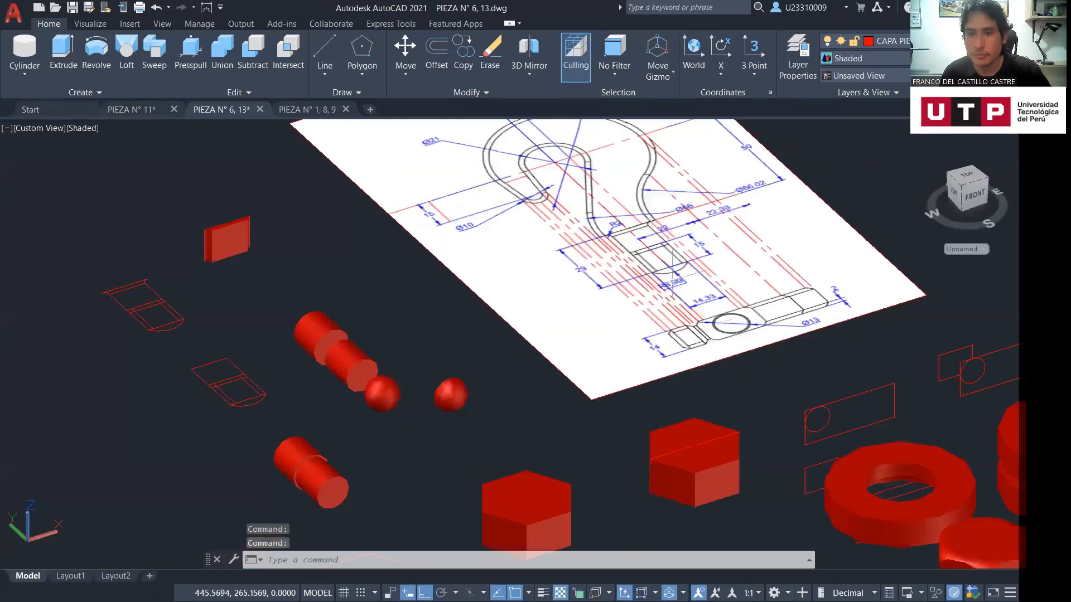
pyautogui.scroll(5, 380, 387)
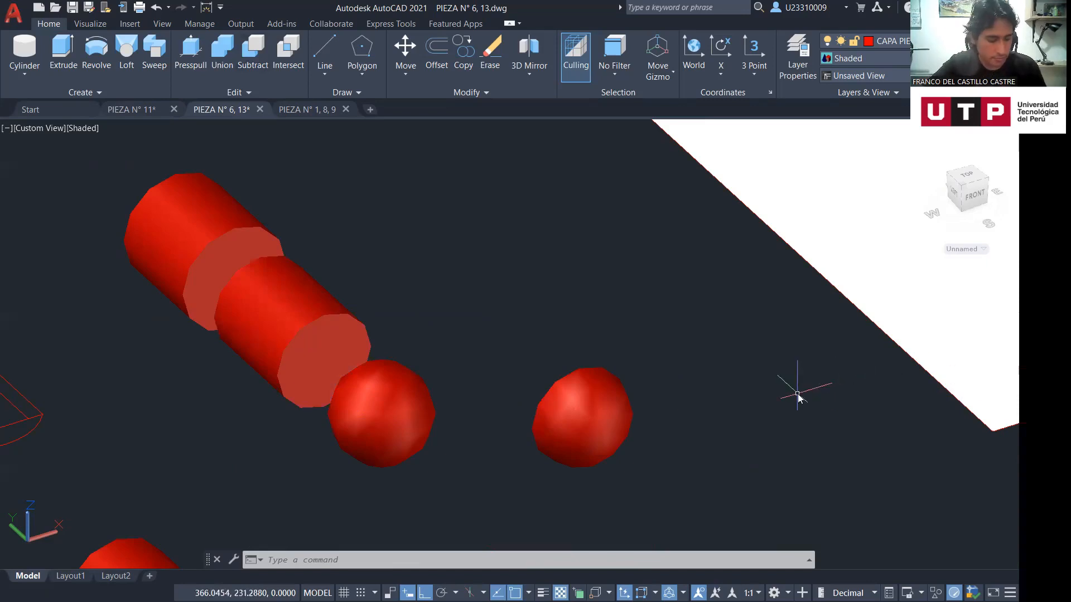
# Examine the cylinders and rounded end solids from several orbit angles, comparing them with the joined shank solids nearby
pyautogui.write('OR')
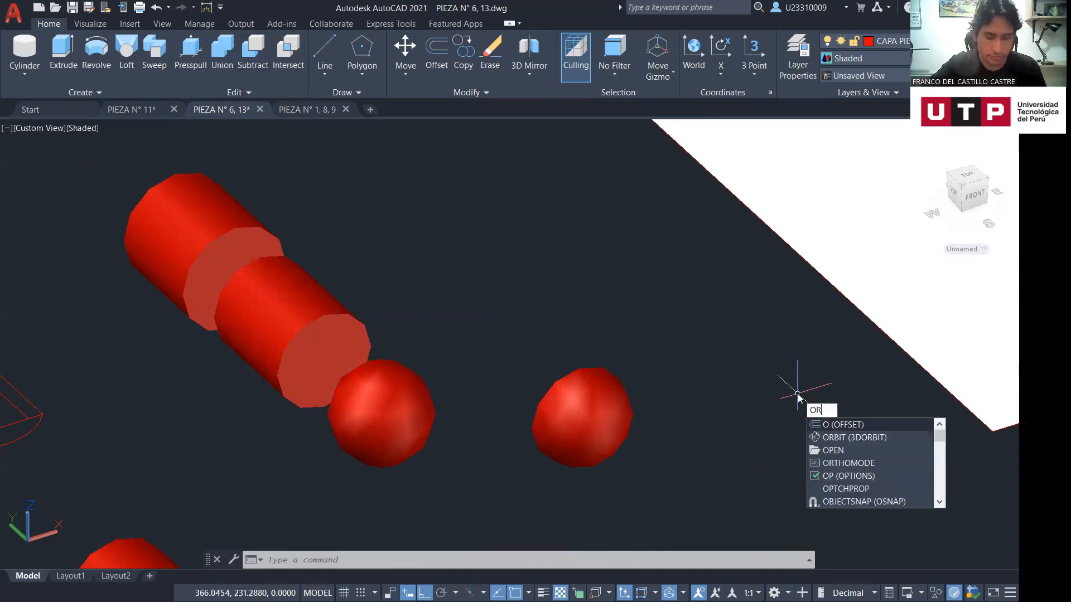
pyautogui.press('Return')
pyautogui.moveTo(605, 411)
pyautogui.mouseDown()
pyautogui.moveTo(705, 407)
pyautogui.moveTo(815, 366)
pyautogui.moveTo(779, 412)
pyautogui.moveTo(675, 371)
pyautogui.mouseUp()
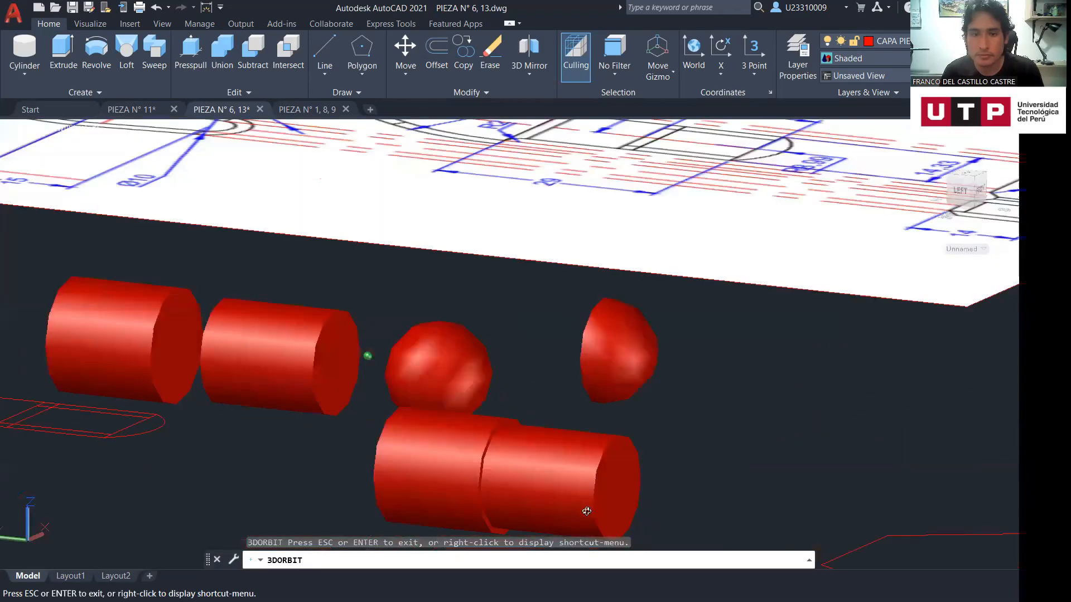
pyautogui.moveTo(586, 512); pyautogui.dragTo(552, 505)
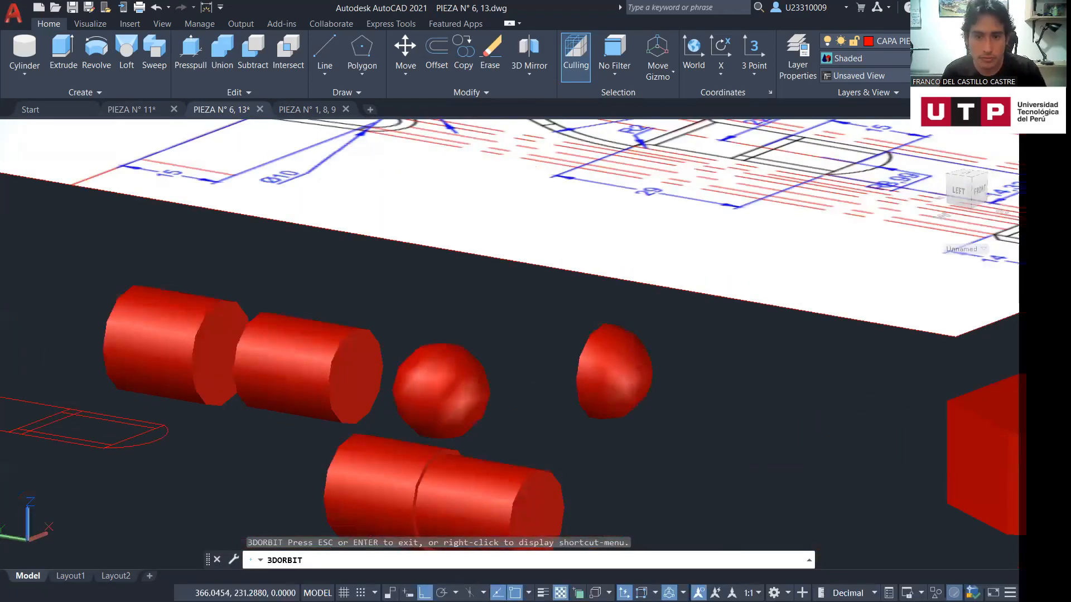
pyautogui.press('Escape')
pyautogui.scroll(-5, 525, 418)
pyautogui.write('ORB')
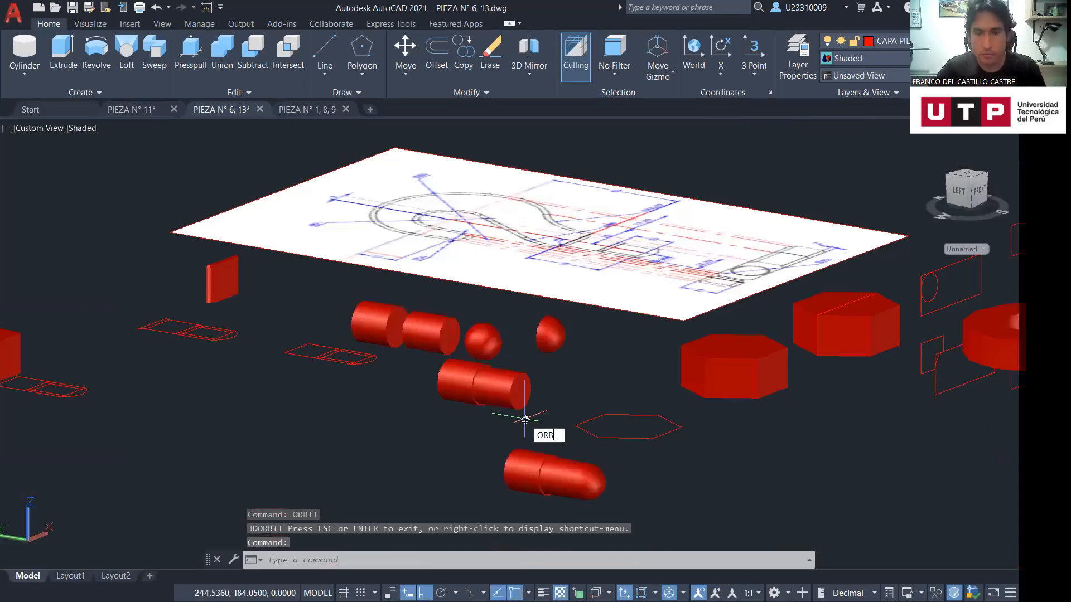
pyautogui.press('Return')
pyautogui.moveTo(521, 420)
pyautogui.mouseDown()
pyautogui.moveTo(452, 460)
pyautogui.moveTo(477, 468)
pyautogui.mouseUp()
pyautogui.moveTo(477, 468)
pyautogui.mouseDown(button='middle')
pyautogui.moveTo(503, 426)
pyautogui.moveTo(519, 480)
pyautogui.moveTo(650, 239)
pyautogui.mouseUp(button='middle')
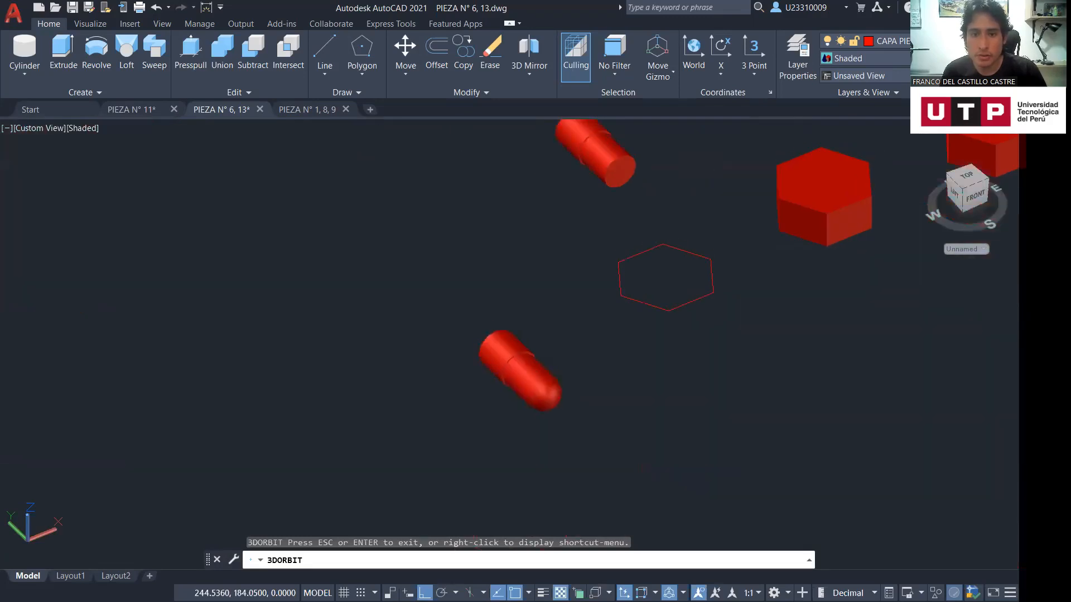
pyautogui.press('Escape')
# Inspect the joined shank with its rounded tip by selecting it, and clear the selection
pyautogui.click(534, 374)
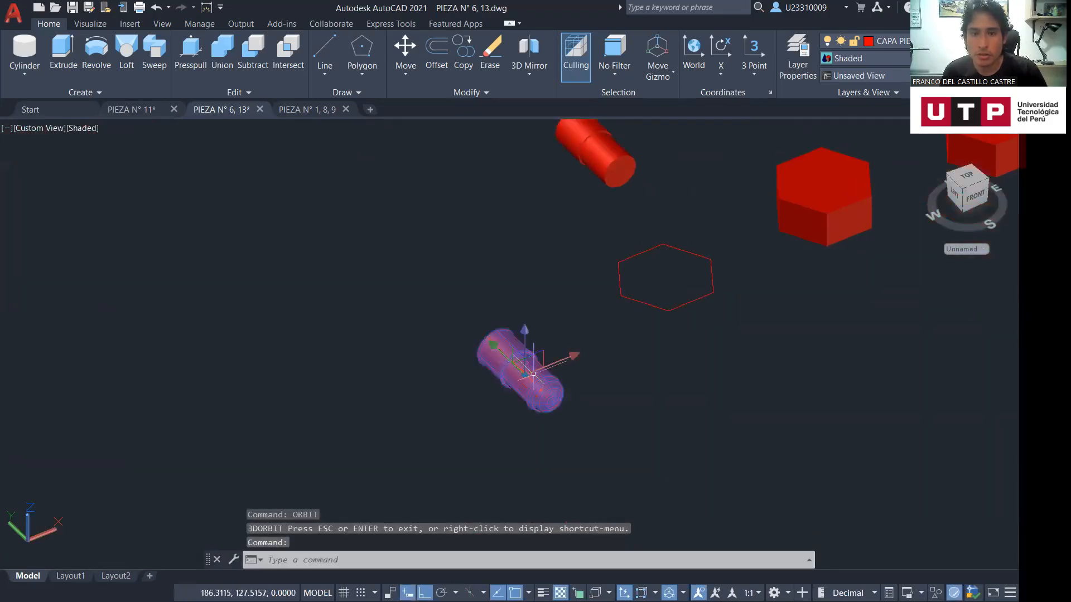
pyautogui.scroll(4, 533, 374)
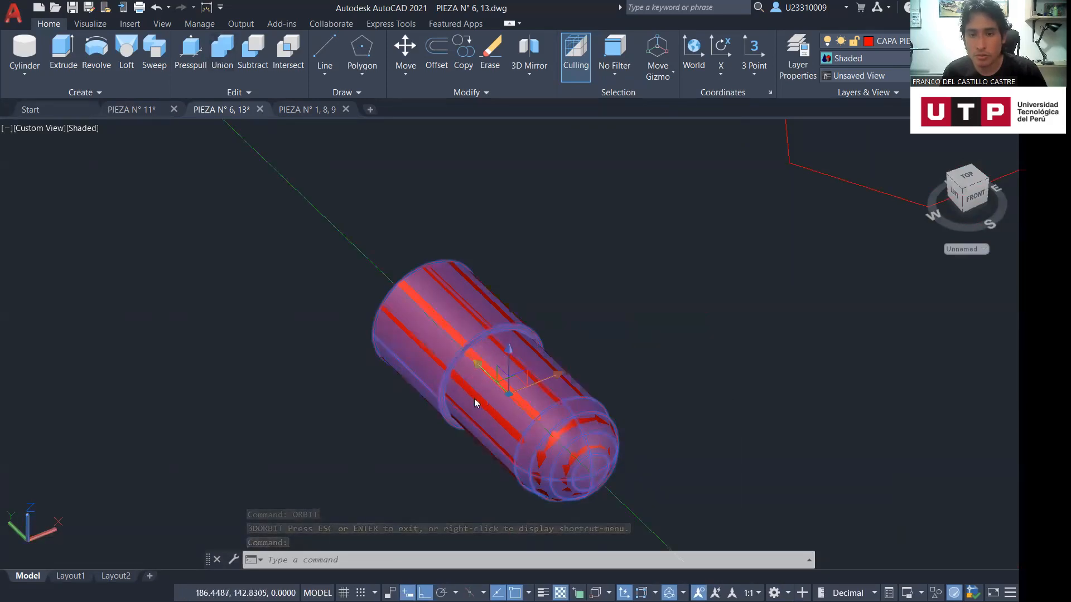
pyautogui.scroll(-4, 558, 366)
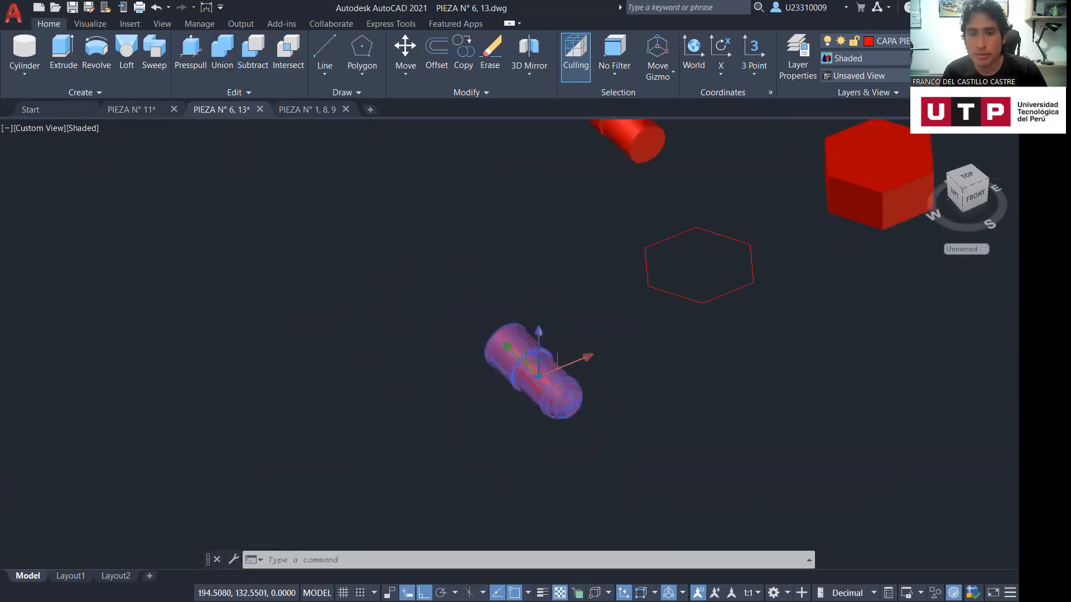
pyautogui.scroll(-3, 597, 324)
pyautogui.press('Escape')
pyautogui.moveTo(665, 350); pyautogui.dragTo(756, 565, button='middle')
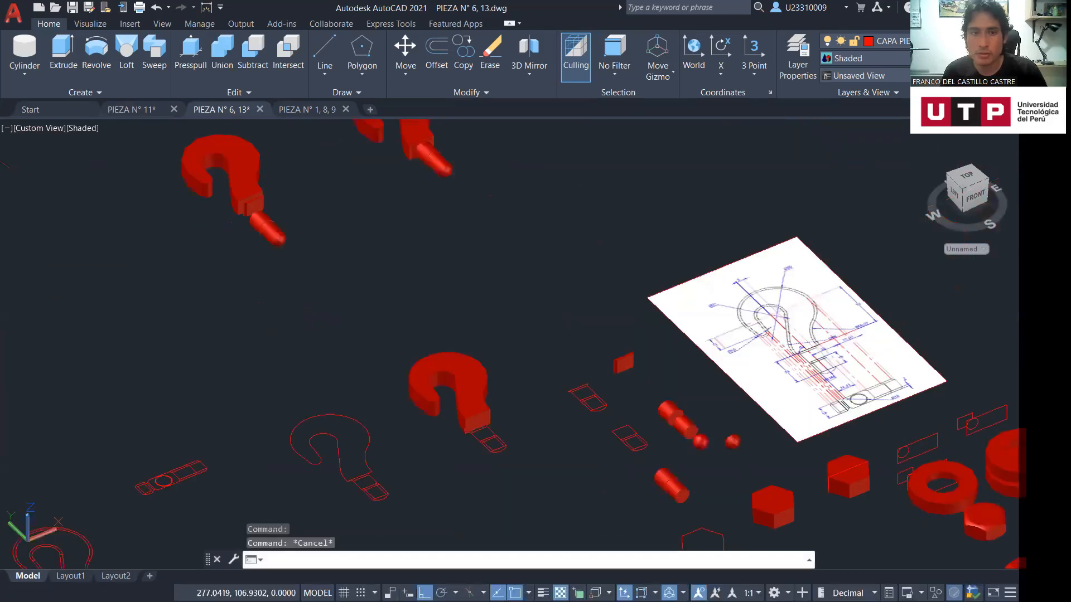
# Inspect the assembled but separate hook parts by selecting the neck block, shank and hook body, and clear the selection
pyautogui.moveTo(249, 213); pyautogui.dragTo(486, 454, button='middle')
pyautogui.scroll(5, 463, 390)
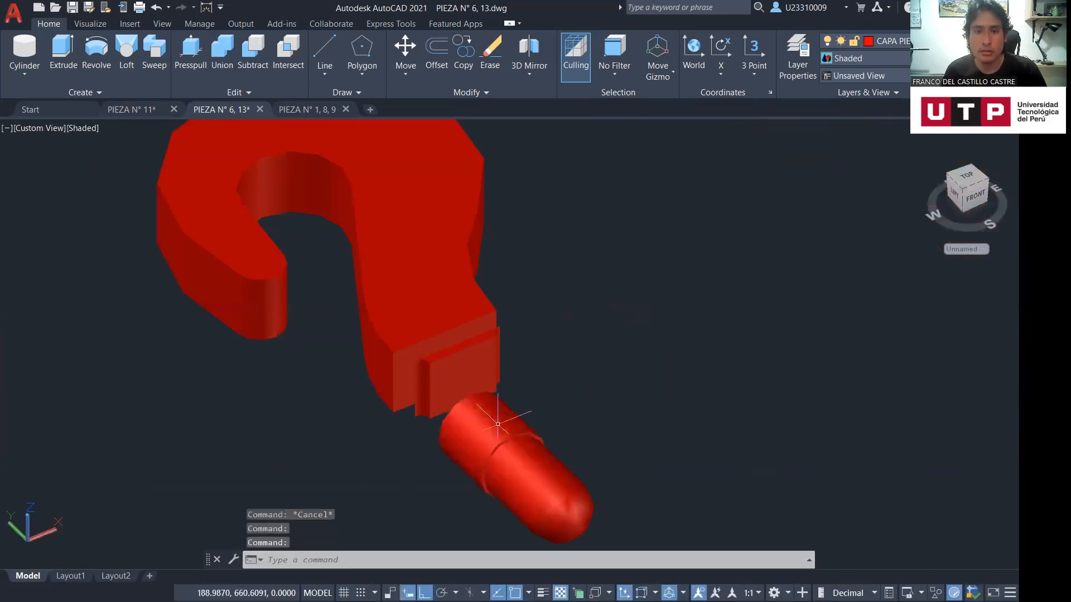
pyautogui.click(452, 356)
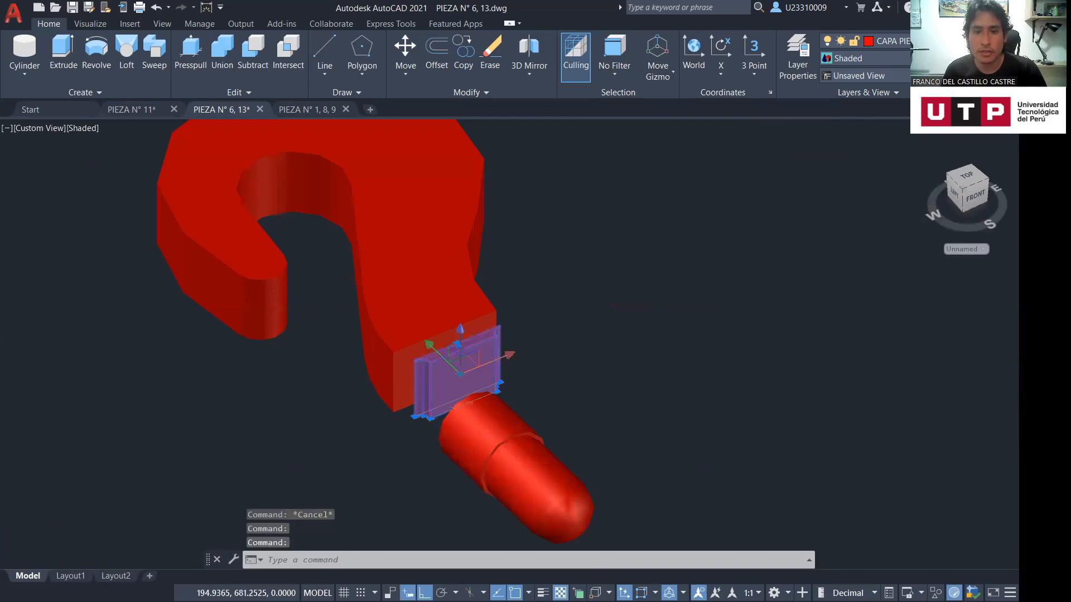
pyautogui.click(502, 425)
pyautogui.click(436, 277)
pyautogui.press('Escape')
pyautogui.moveTo(723, 314); pyautogui.dragTo(53, 477, button='middle')
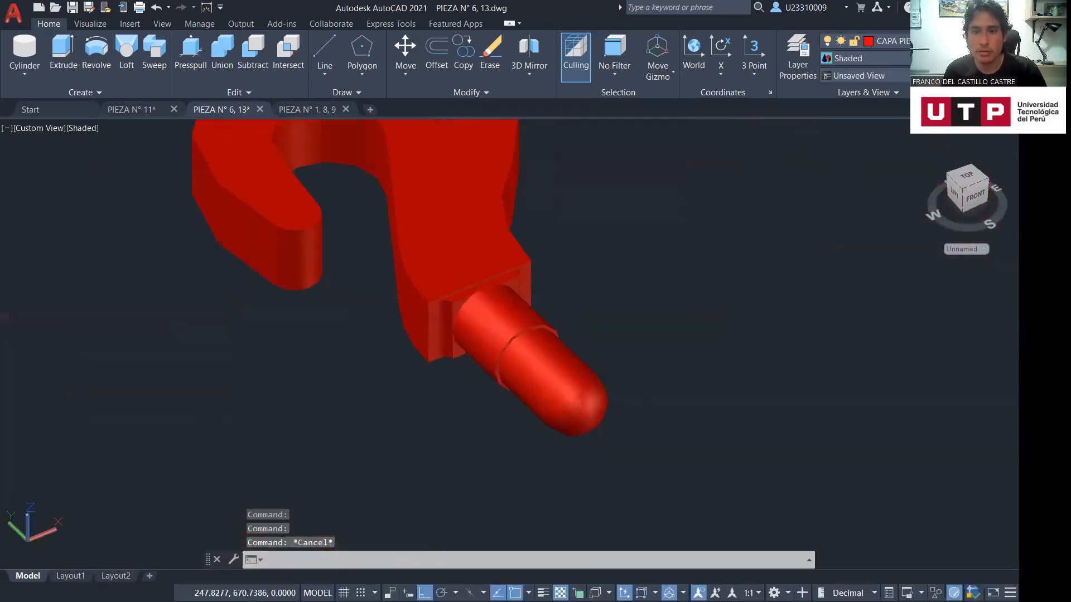
# Inspect the united hook solid by selecting it as one object, and clear the selection
pyautogui.click(524, 371)
pyautogui.scroll(-4, 627, 292)
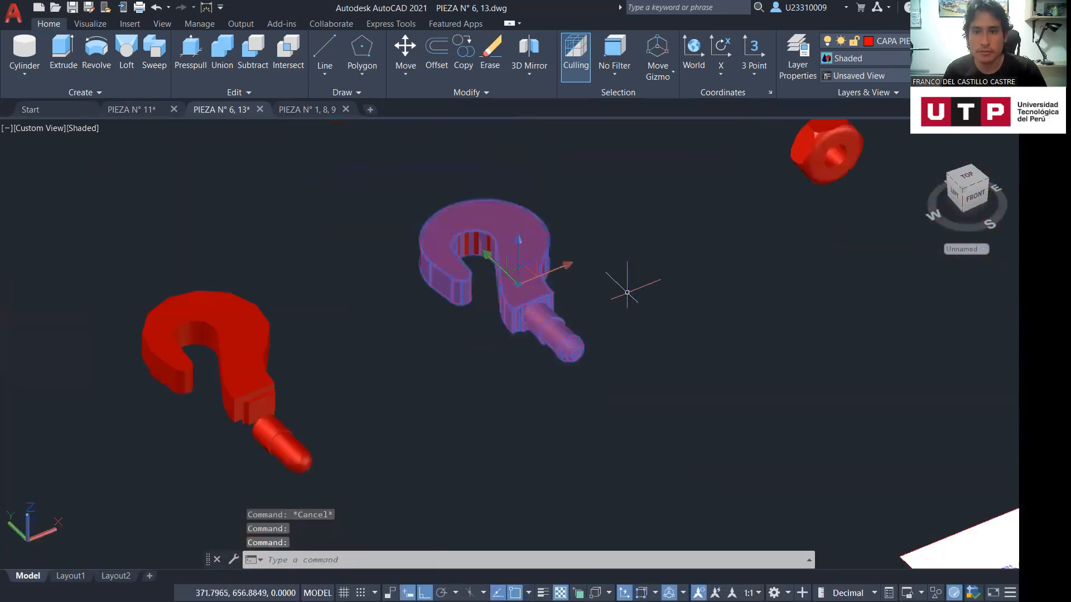
pyautogui.moveTo(627, 292); pyautogui.dragTo(557, 362, button='middle')
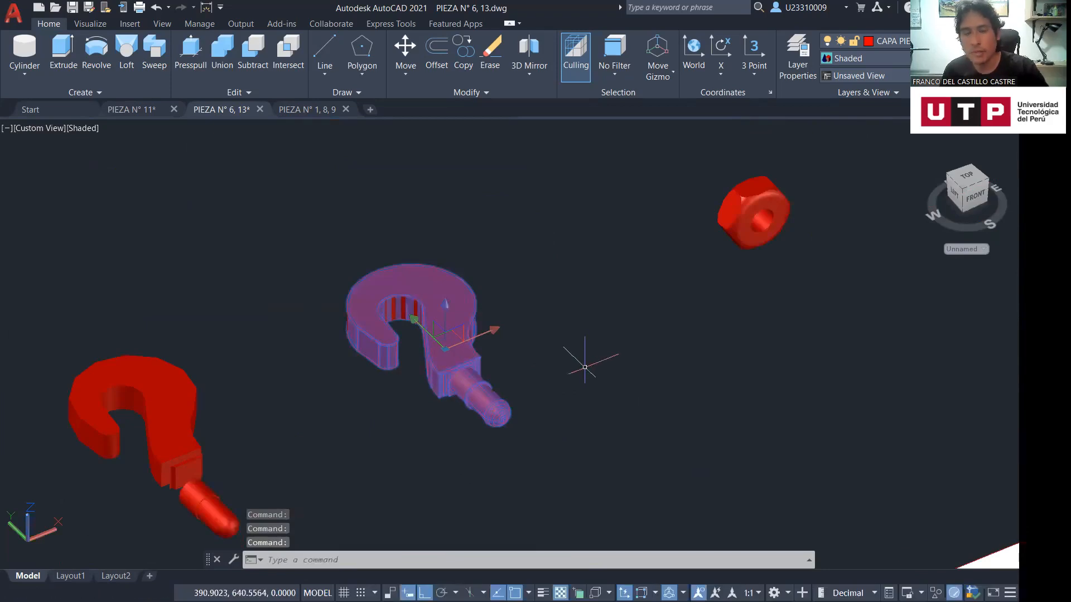
pyautogui.scroll(-2, 585, 367)
pyautogui.press('Escape')
# Inspect the finished hexagonal nut by selecting it, and clear the selection
pyautogui.click(696, 266)
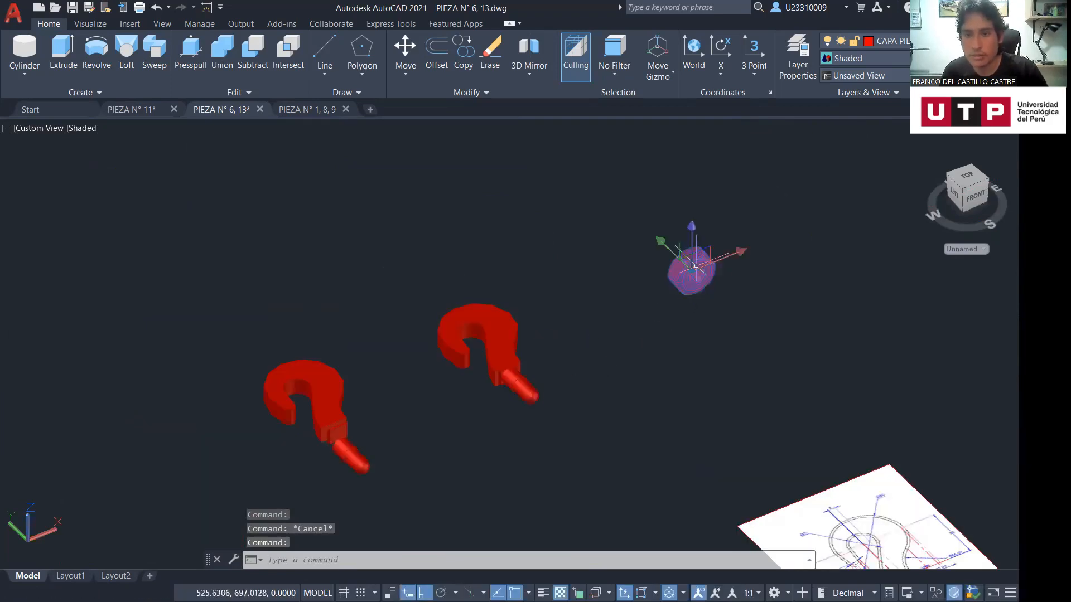
pyautogui.scroll(3, 696, 266)
pyautogui.scroll(-5, 718, 282)
pyautogui.press('Escape')
# Draw a trial 6-sided polygon inscribed in a circle beside the existing hexagon outline, and erase it
pyautogui.moveTo(768, 464); pyautogui.dragTo(612, 251, button='middle')
pyautogui.scroll(6, 601, 415)
pyautogui.moveTo(673, 470); pyautogui.dragTo(572, 397, button='middle')
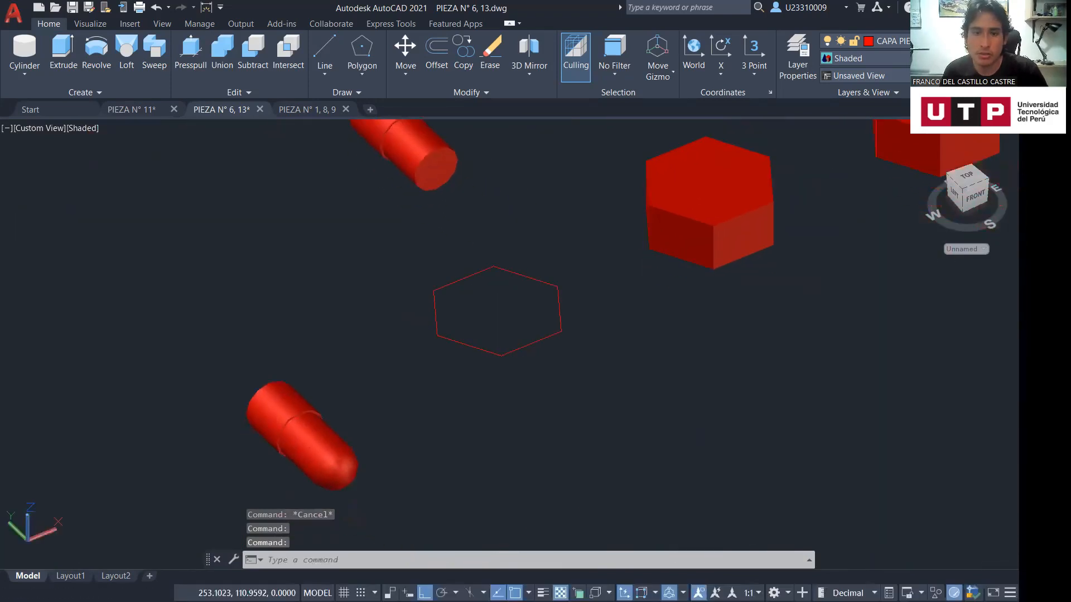
pyautogui.click(554, 557)
pyautogui.write('POL')
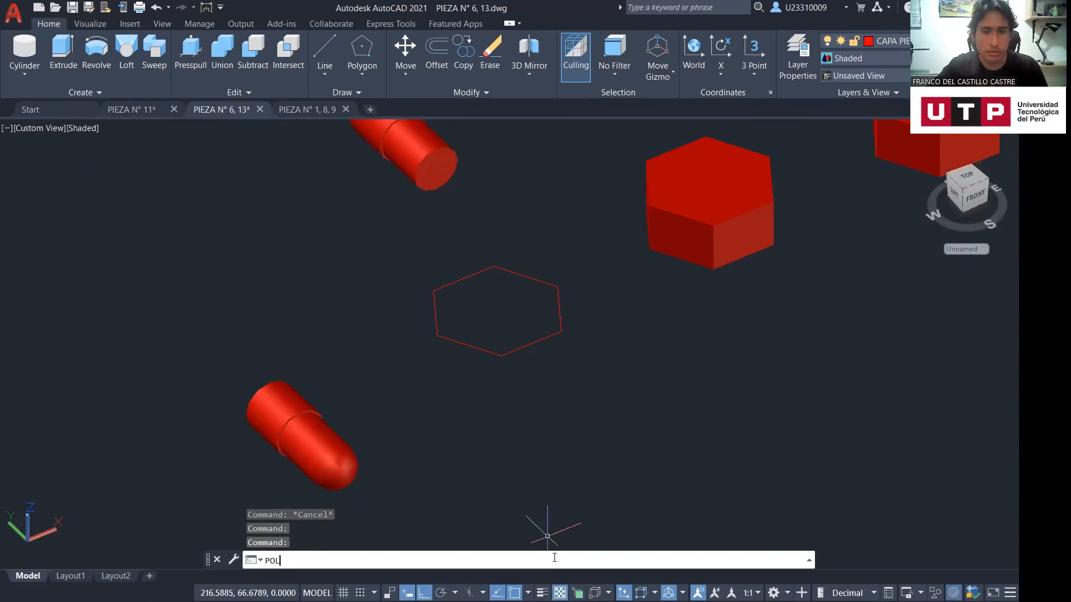
pyautogui.write('Y')
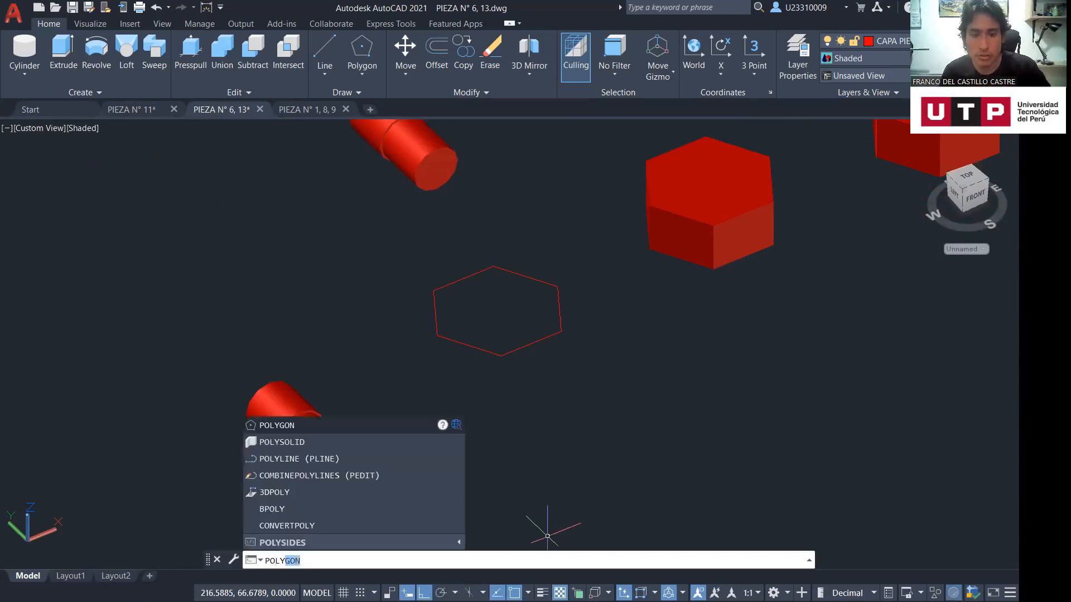
pyautogui.press('Return')
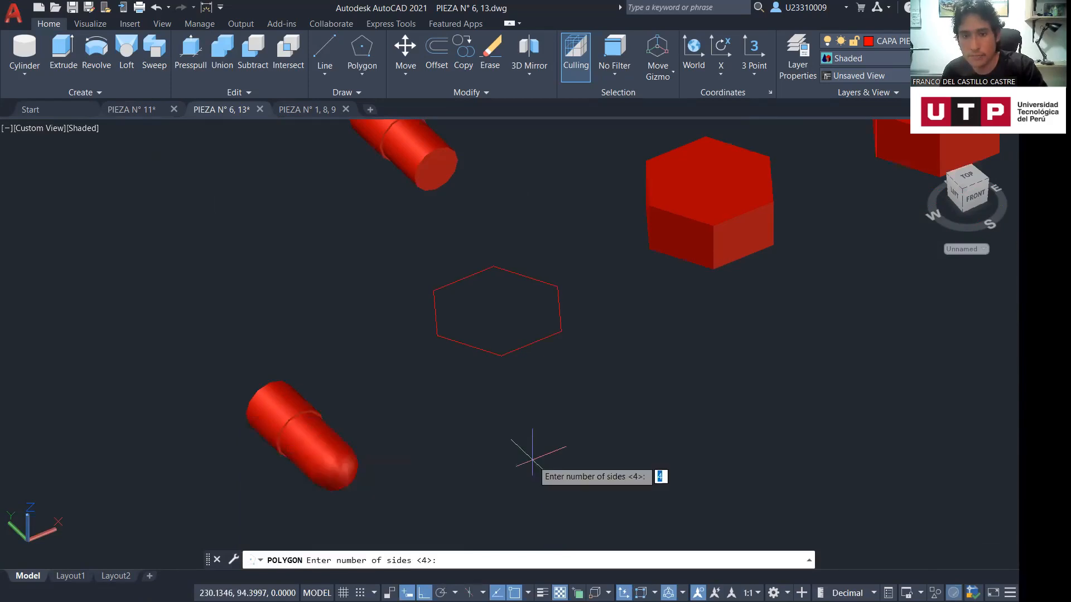
pyautogui.write('6')
pyautogui.press('Return')
pyautogui.click(581, 423)
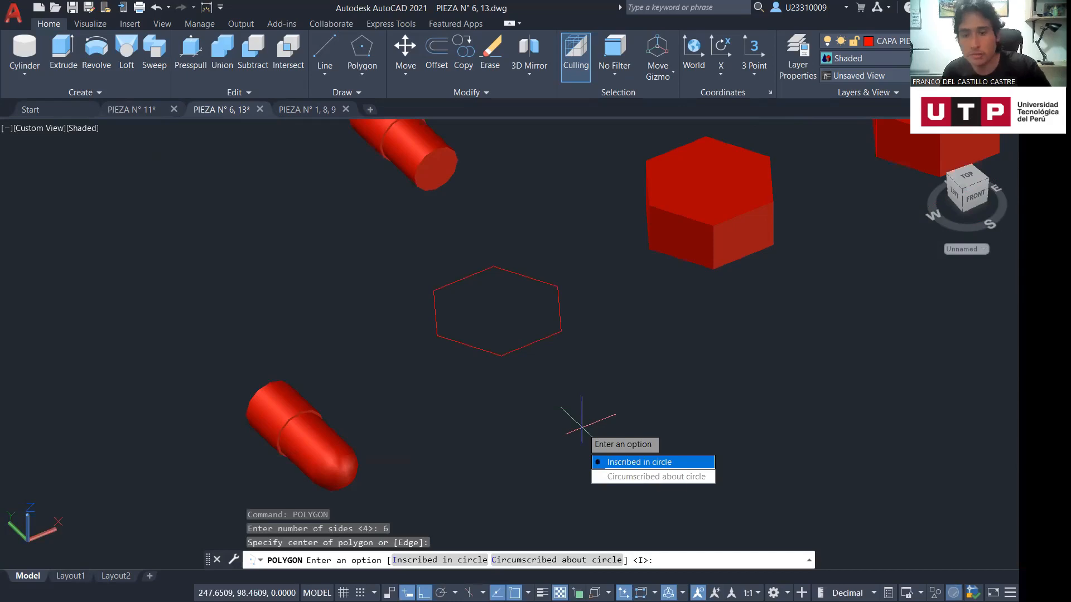
pyautogui.press('Return')
pyautogui.click(658, 430)
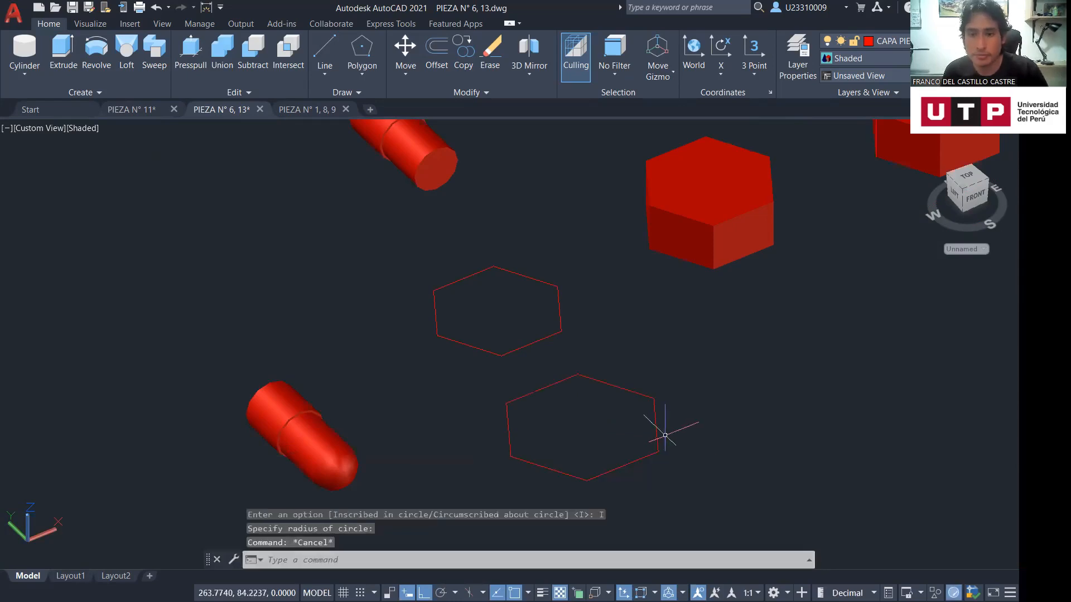
pyautogui.press('Escape')
pyautogui.click(656, 418)
pyautogui.press('Delete')
# Start and cancel an extrusion, and inspect the hexagonal prism beside the hexagon outline by selecting and deselecting it
pyautogui.moveTo(635, 344); pyautogui.dragTo(660, 429, button='middle')
pyautogui.click(63, 66)
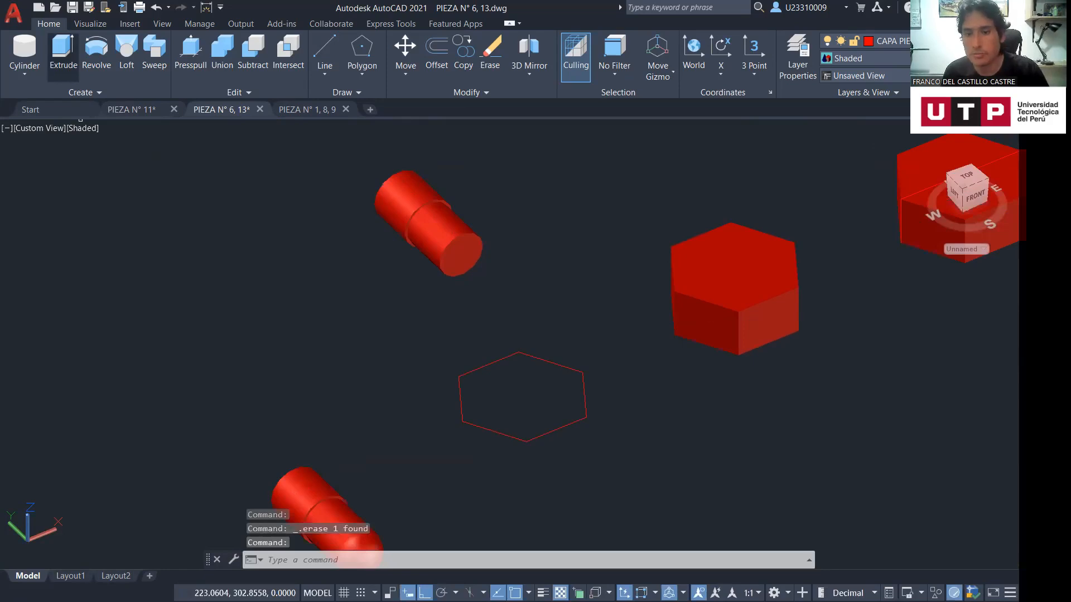
pyautogui.moveTo(892, 372); pyautogui.dragTo(657, 466, button='middle')
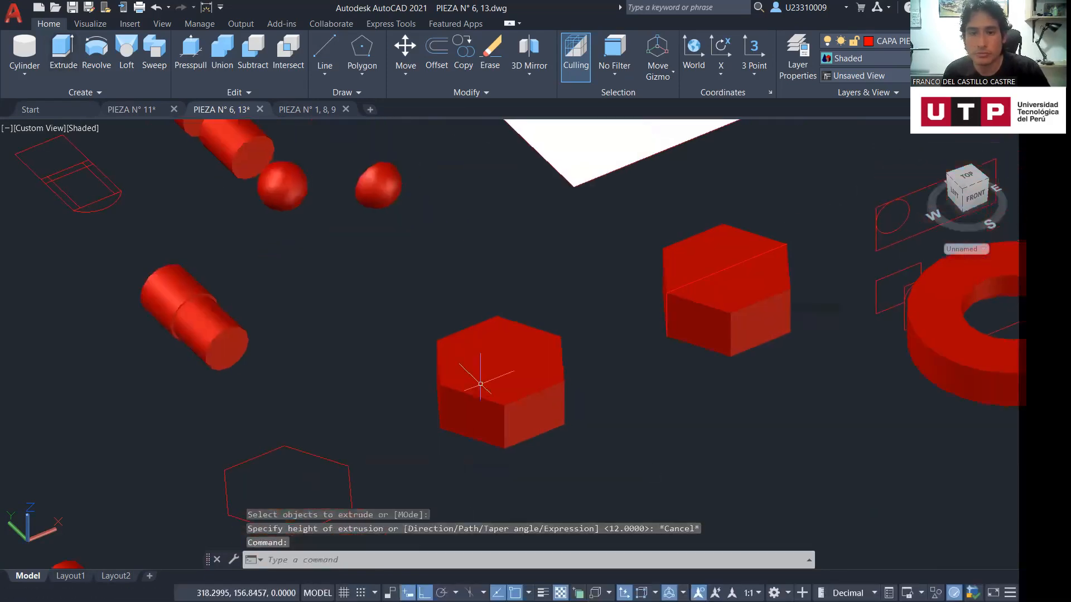
pyautogui.click(480, 383)
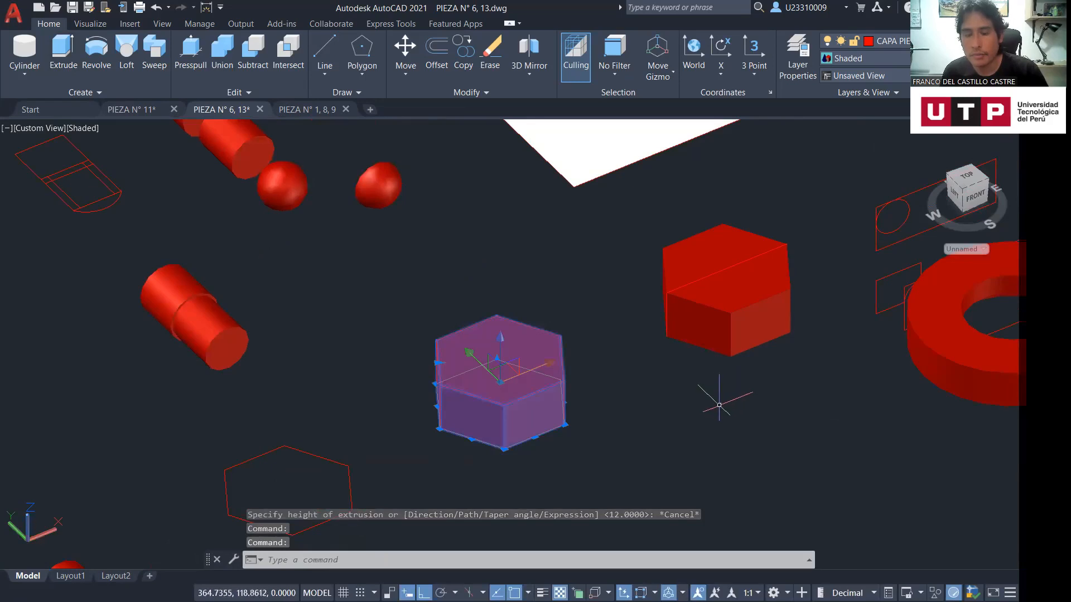
pyautogui.press('Escape')
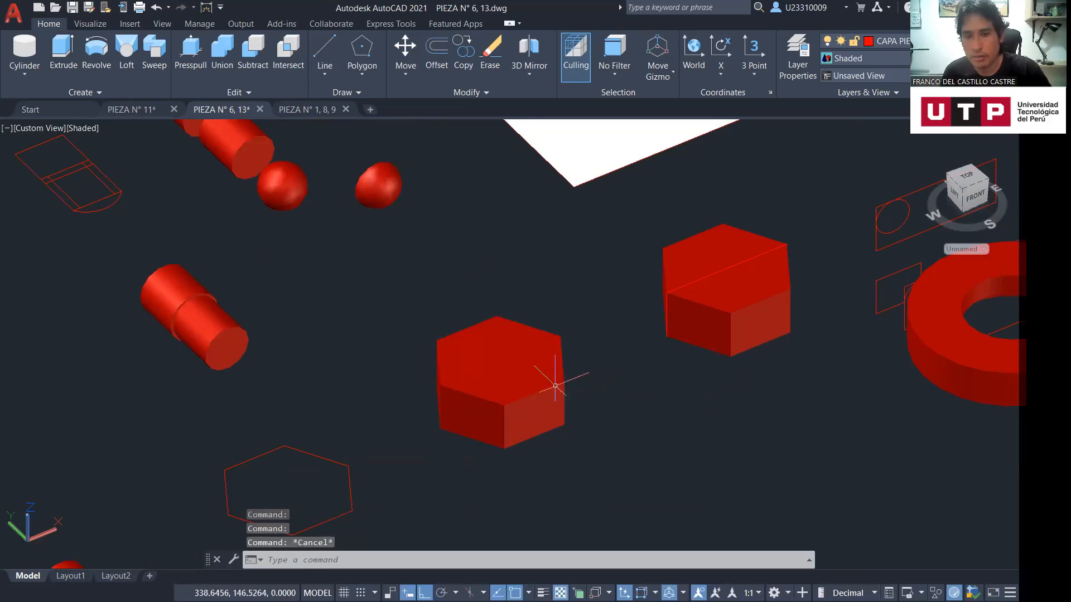
# Switch the viewport's visual style to 2D Wireframe
pyautogui.moveTo(764, 375); pyautogui.dragTo(630, 427, button='middle')
pyautogui.click(93, 133)
pyautogui.click(123, 153)
# Inspect the vertical rectangle inside the hexagonal prism by selecting its four lines, and clear the selection
pyautogui.scroll(3, 558, 315)
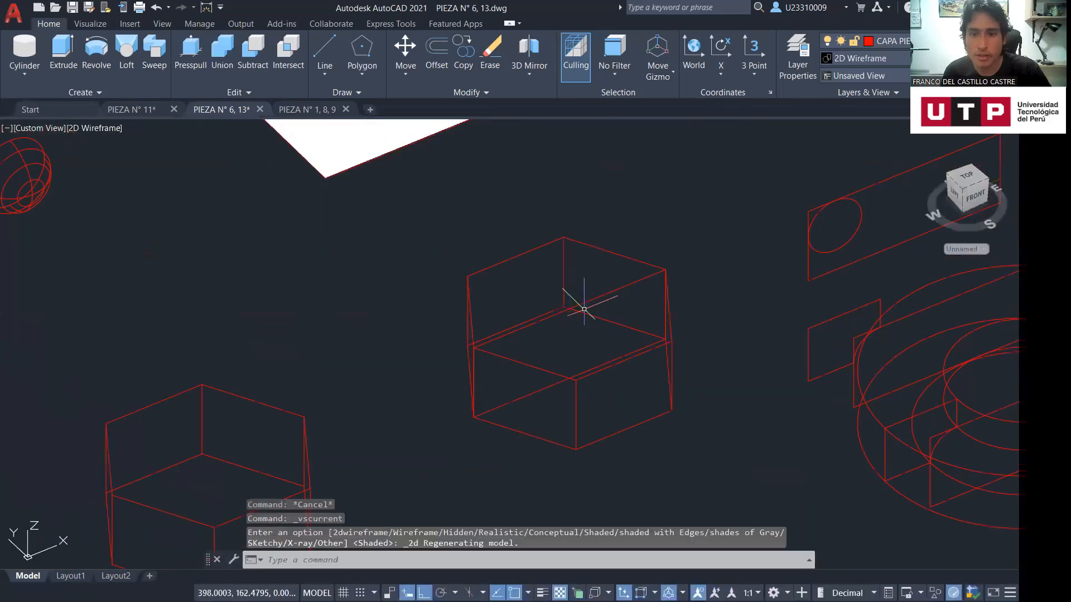
pyautogui.scroll(2, 584, 308)
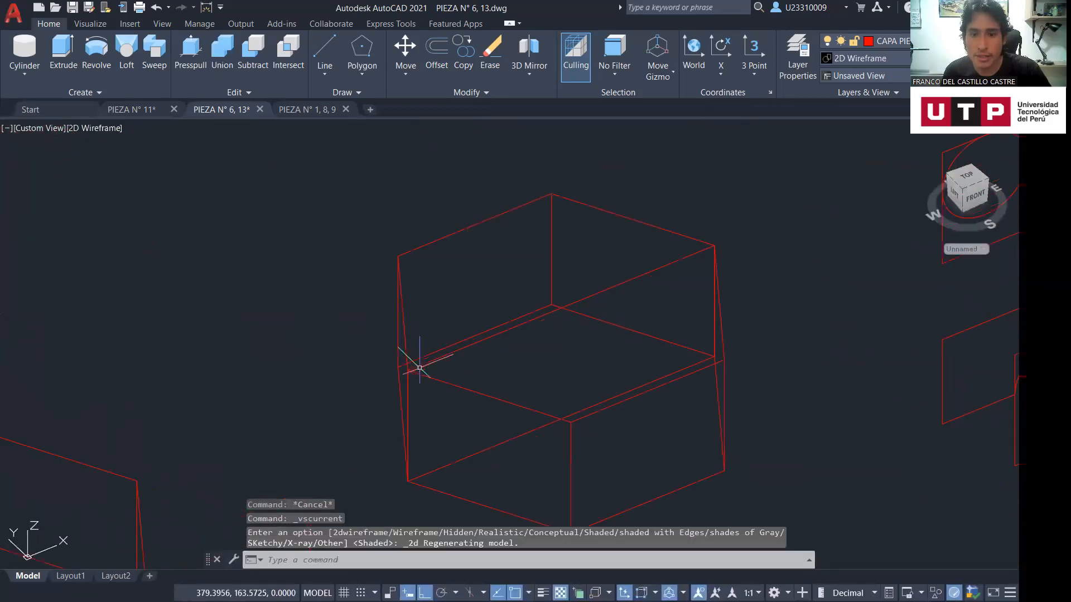
pyautogui.click(677, 257)
pyautogui.click(638, 380)
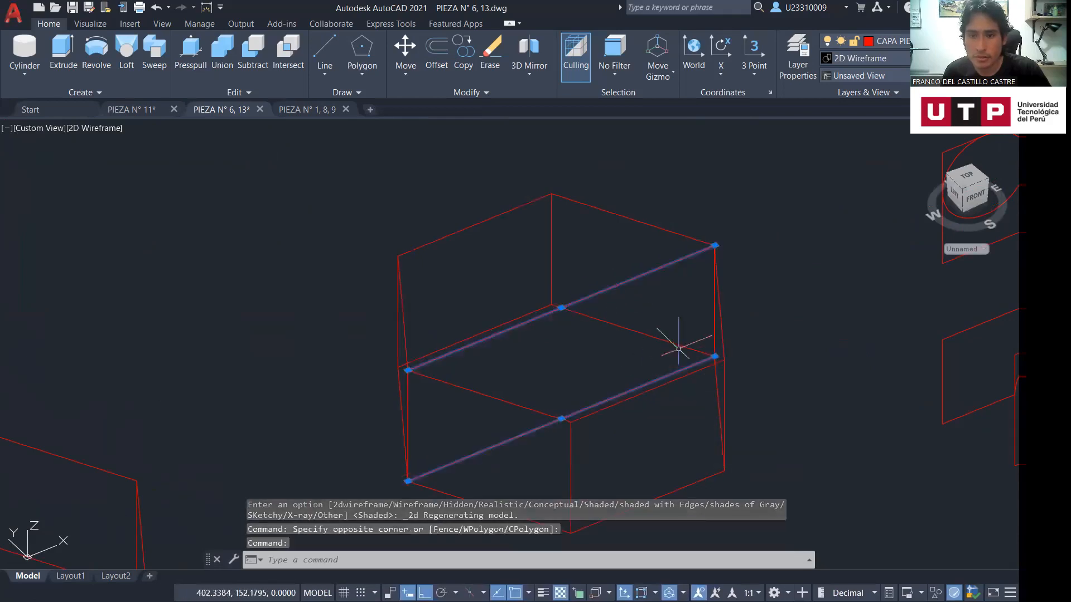
pyautogui.click(713, 309)
pyautogui.click(408, 416)
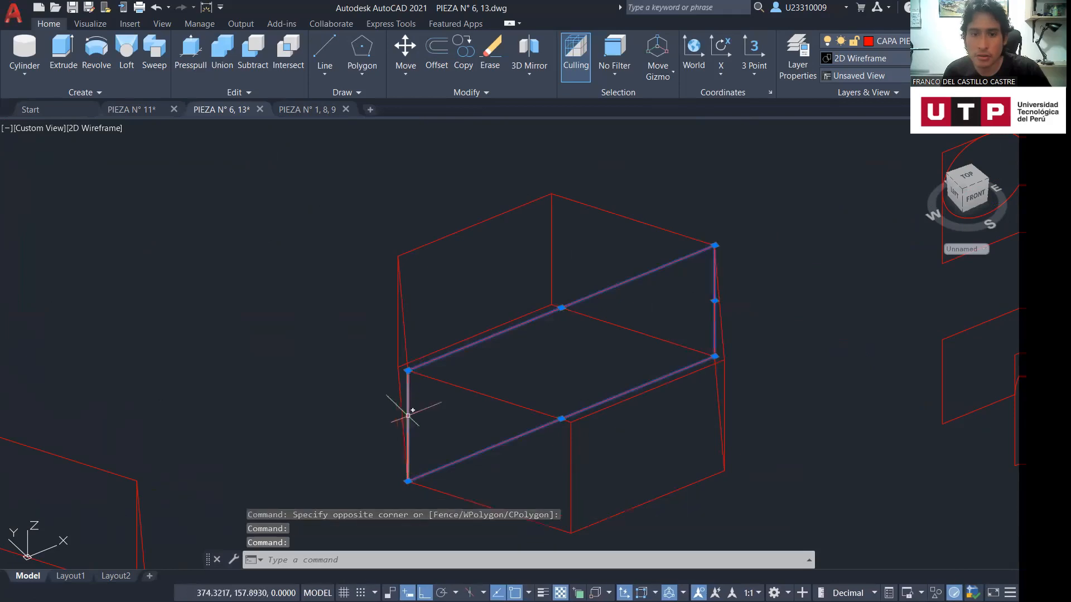
pyautogui.moveTo(794, 374); pyautogui.dragTo(619, 425, button='middle')
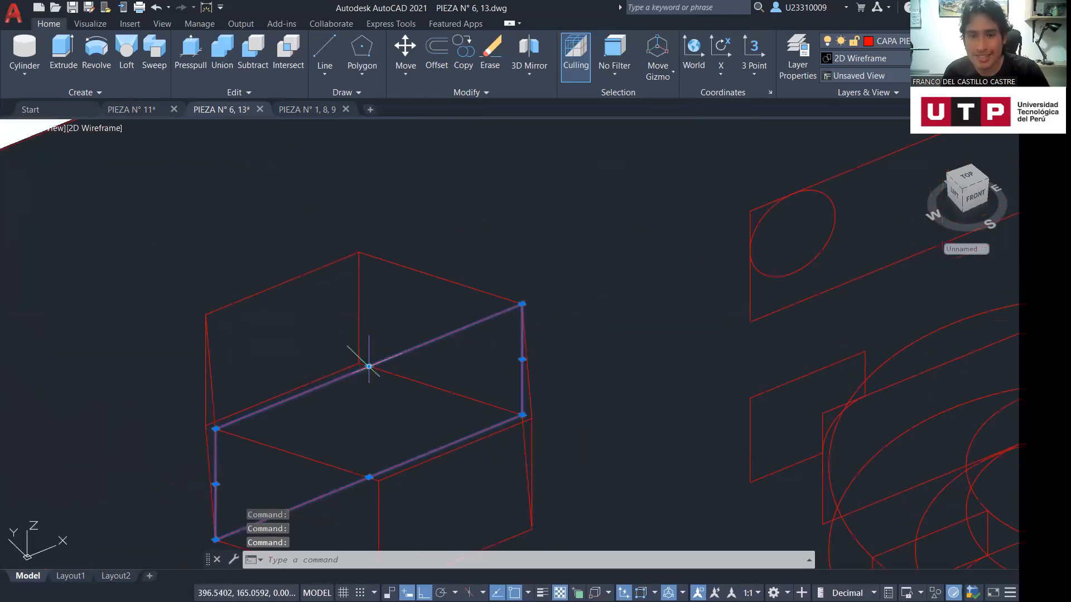
pyautogui.moveTo(703, 318); pyautogui.dragTo(633, 349, button='middle')
pyautogui.moveTo(783, 267); pyautogui.dragTo(542, 306, button='middle')
pyautogui.press('Escape')
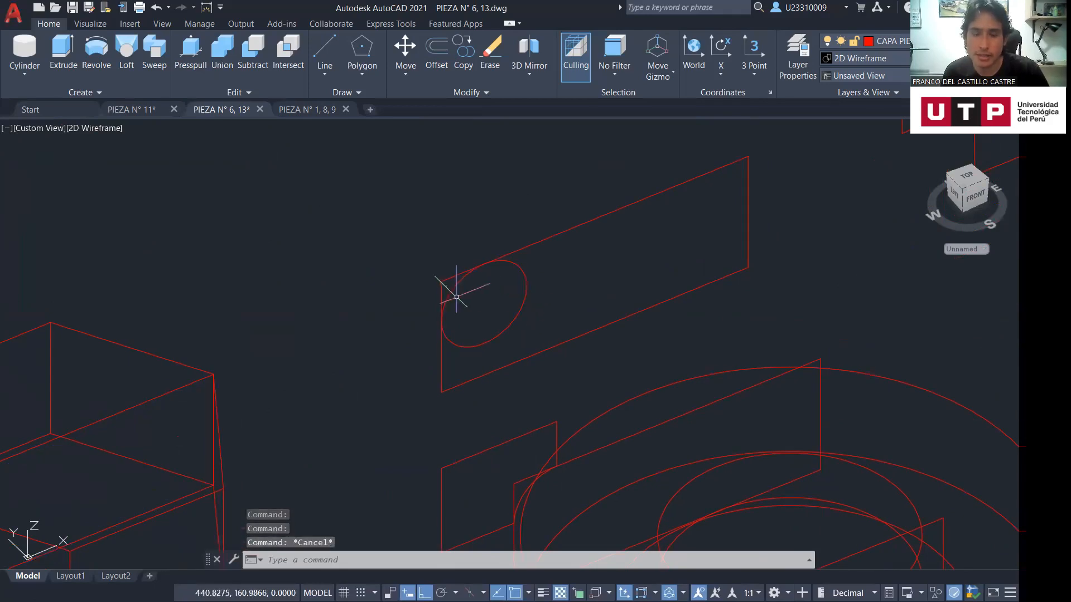
# Inspect the small rectangle beside the profile's circle by selecting its three lines, and clear the selection
pyautogui.moveTo(675, 276); pyautogui.dragTo(565, 356, button='middle')
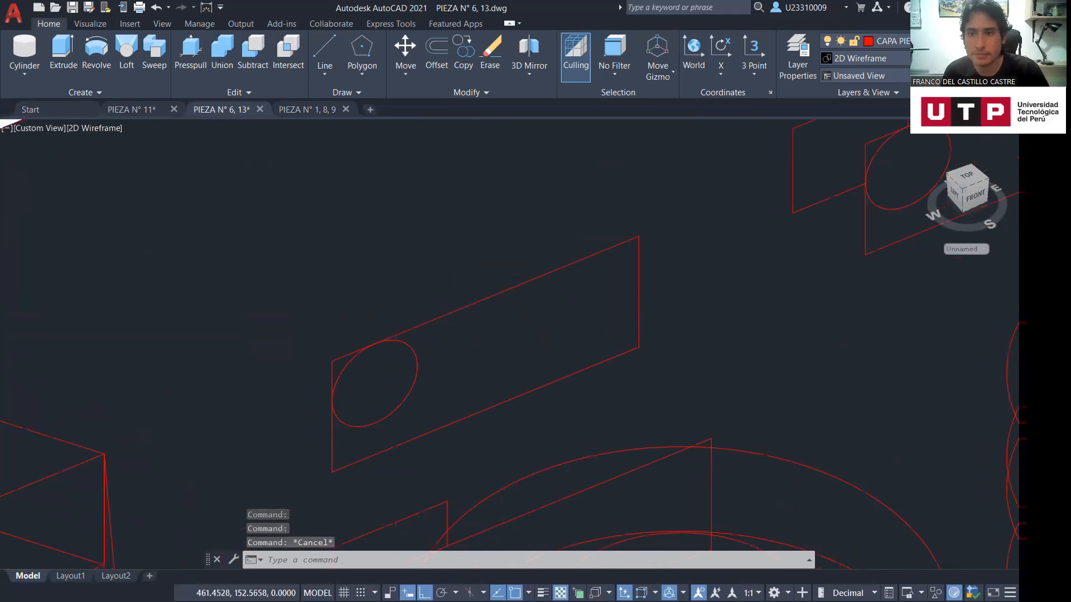
pyautogui.scroll(-4, 570, 347)
pyautogui.scroll(-2, 570, 348)
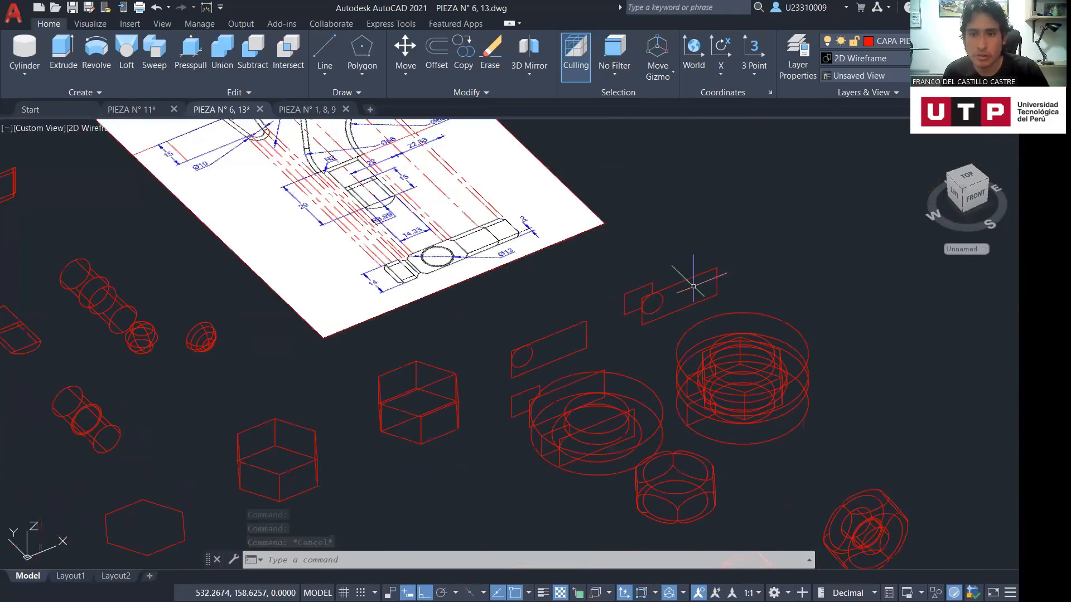
pyautogui.scroll(4, 658, 296)
pyautogui.scroll(3, 658, 296)
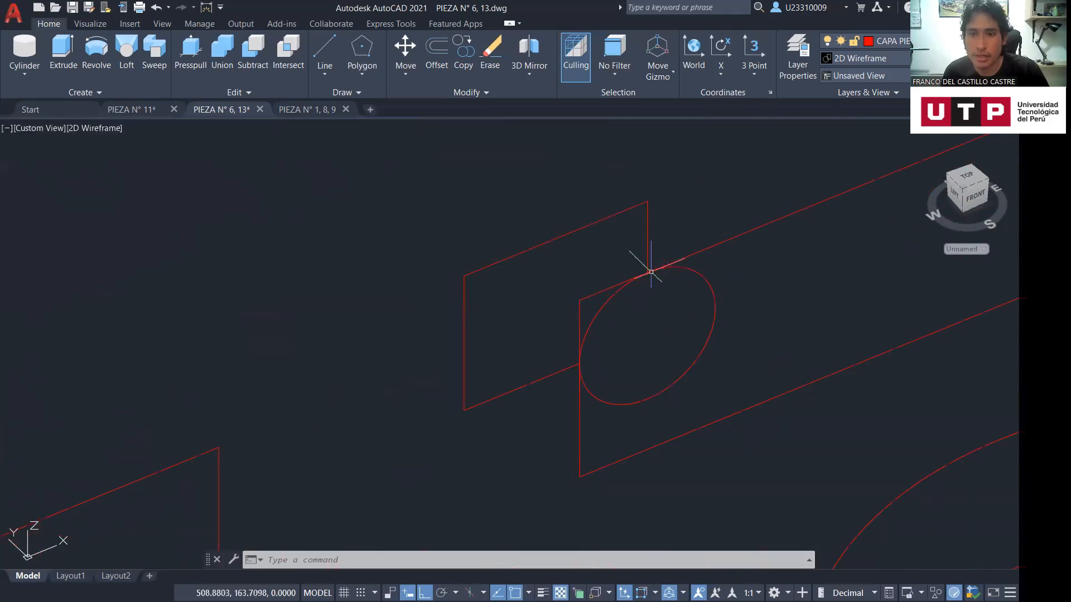
pyautogui.click(465, 369)
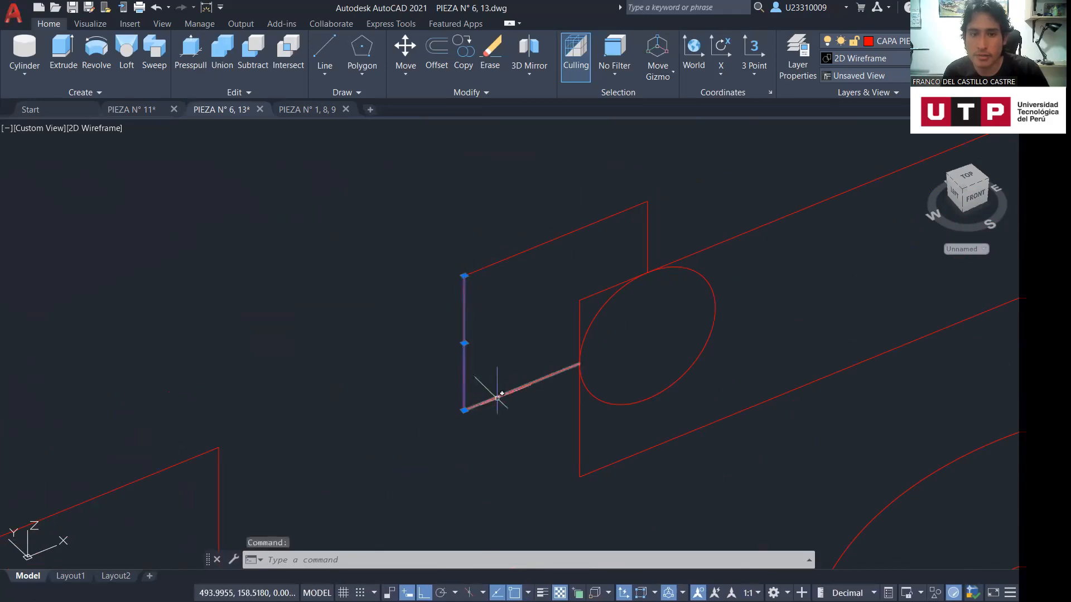
pyautogui.click(497, 397)
pyautogui.click(538, 241)
pyautogui.moveTo(545, 371); pyautogui.dragTo(709, 235, button='middle')
pyautogui.scroll(-4, 709, 235)
pyautogui.scroll(-2, 648, 370)
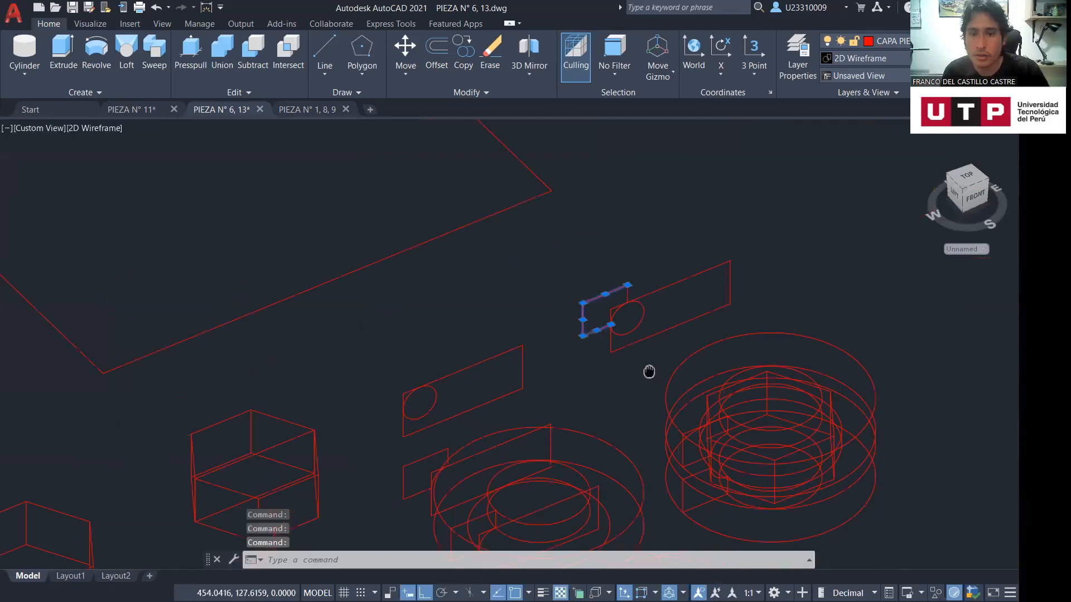
pyautogui.moveTo(648, 371); pyautogui.dragTo(647, 373, button='middle')
pyautogui.press('Escape')
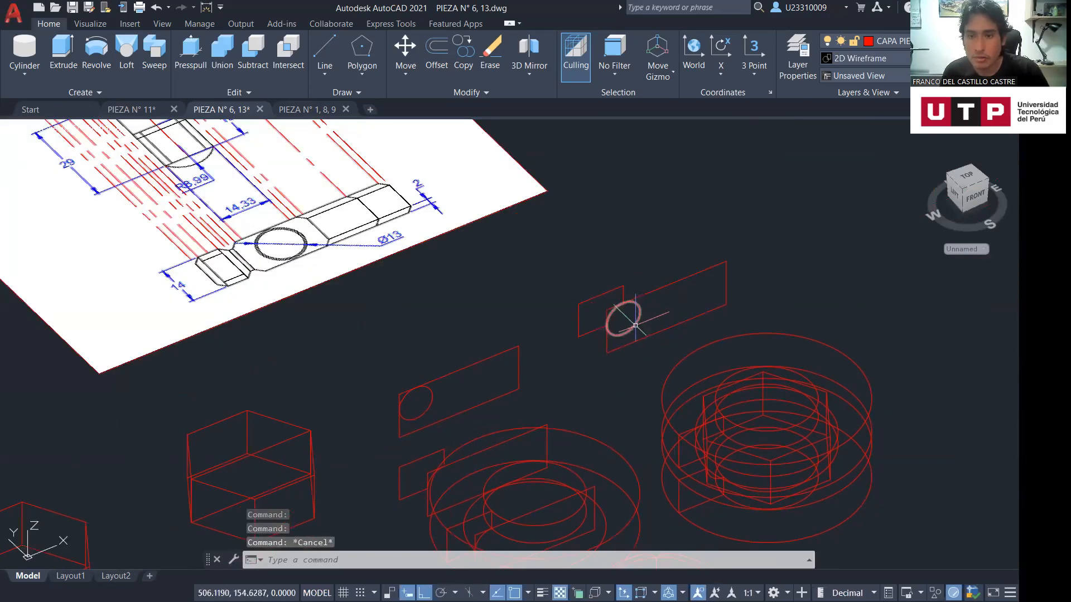
# Examine how the circle meets the two rectangles in the profile, and compare it with the ring solid made from it
pyautogui.scroll(9, 645, 329)
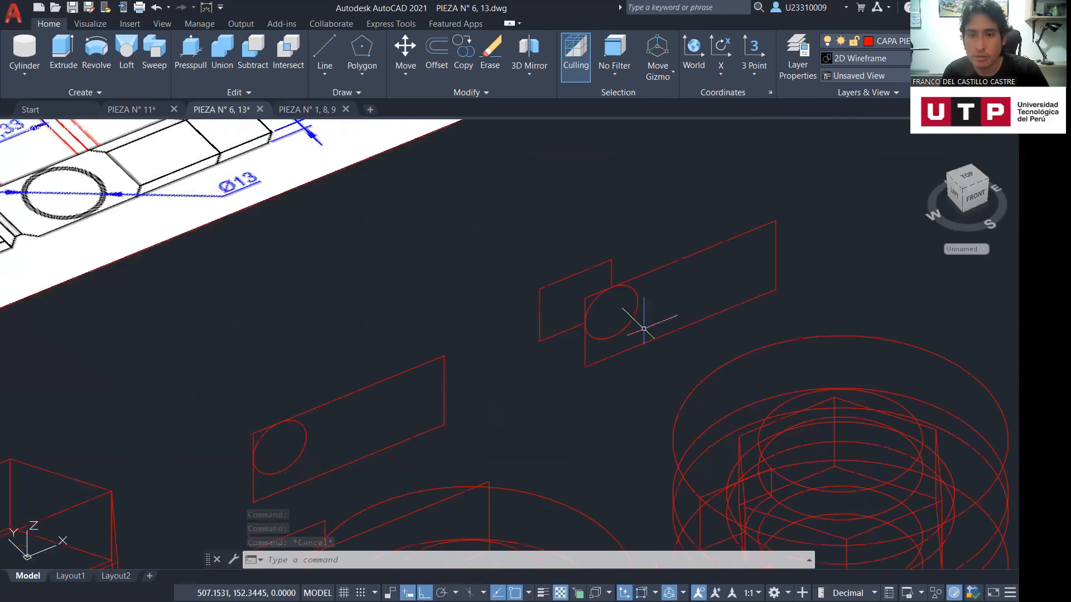
pyautogui.scroll(-4, 299, 279)
pyautogui.moveTo(342, 306); pyautogui.dragTo(403, 371, button='middle')
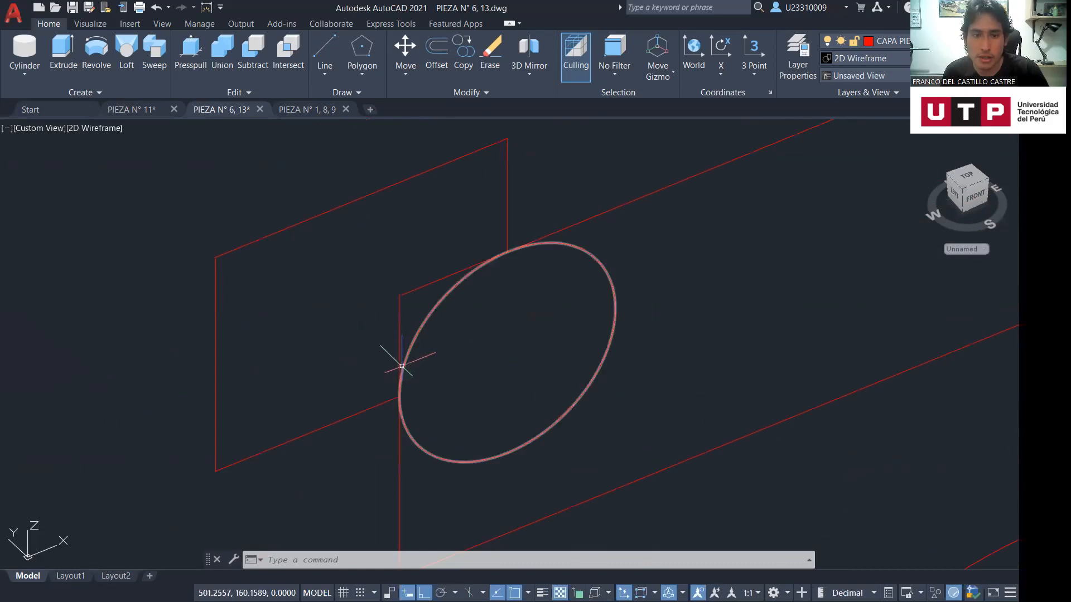
pyautogui.scroll(-5, 502, 366)
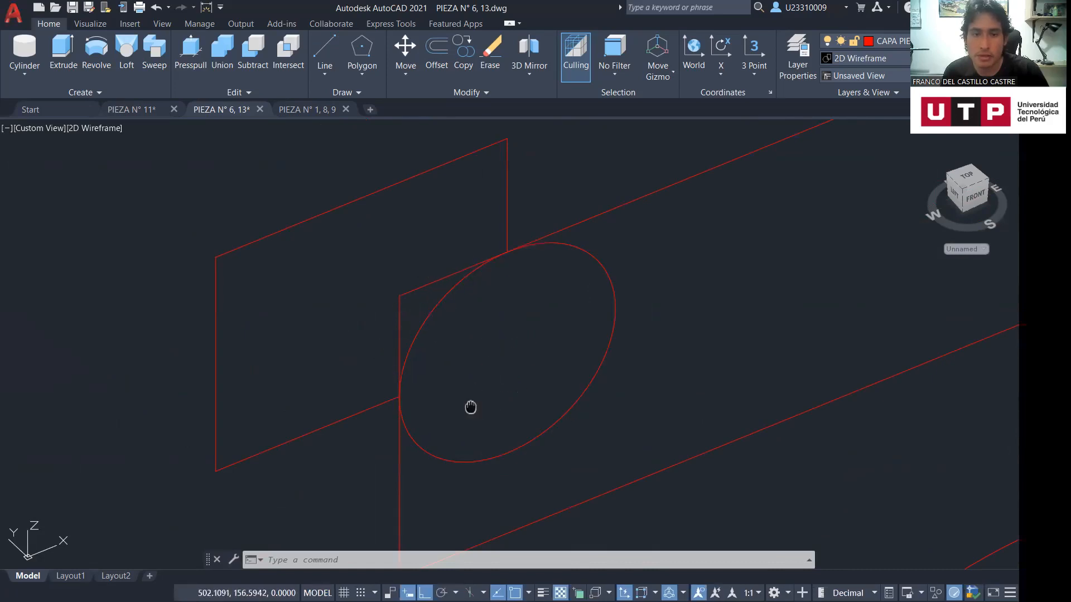
pyautogui.scroll(-3, 579, 347)
pyautogui.moveTo(585, 465); pyautogui.dragTo(545, 240, button='middle')
pyautogui.scroll(2, 545, 239)
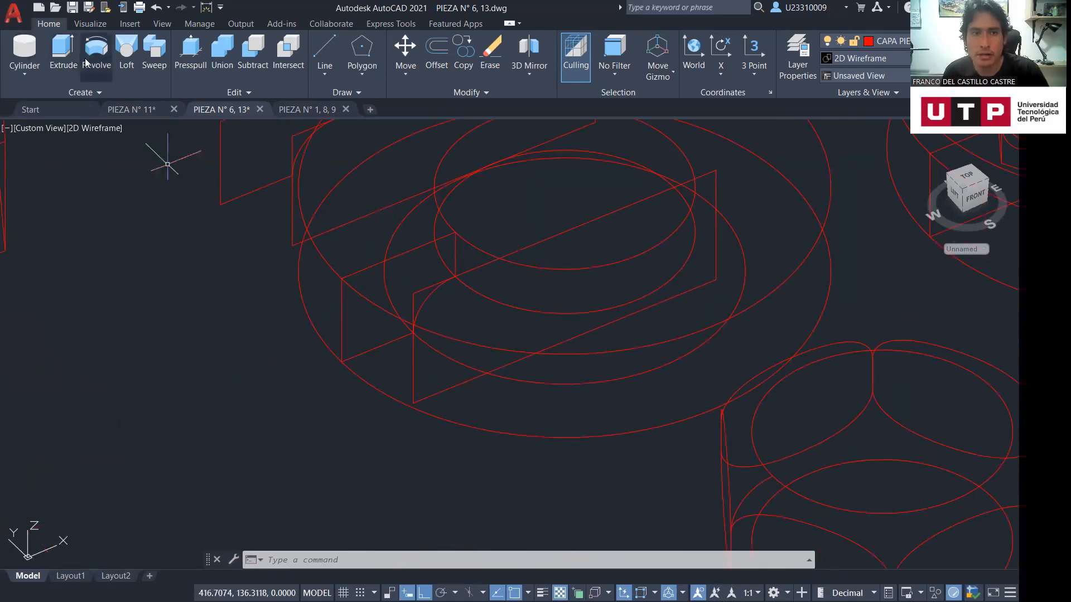
pyautogui.scroll(-5, 519, 335)
pyautogui.moveTo(557, 268)
pyautogui.mouseDown(button='middle')
pyautogui.moveTo(520, 336)
pyautogui.moveTo(476, 469)
pyautogui.mouseUp(button='middle')
pyautogui.scroll(8, 408, 348)
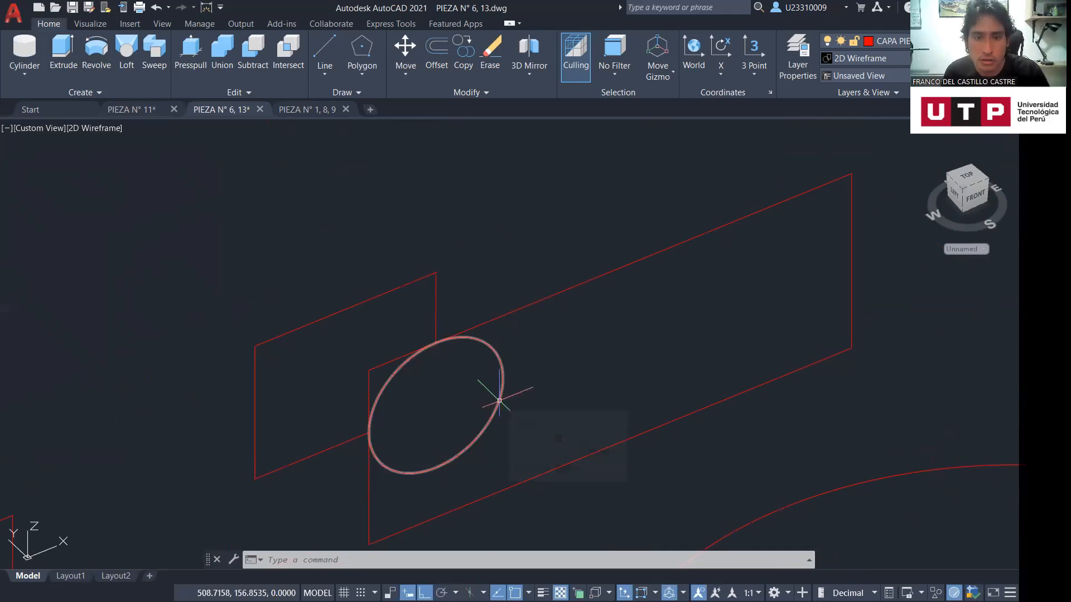
pyautogui.scroll(-6, 499, 400)
pyautogui.scroll(4, 586, 358)
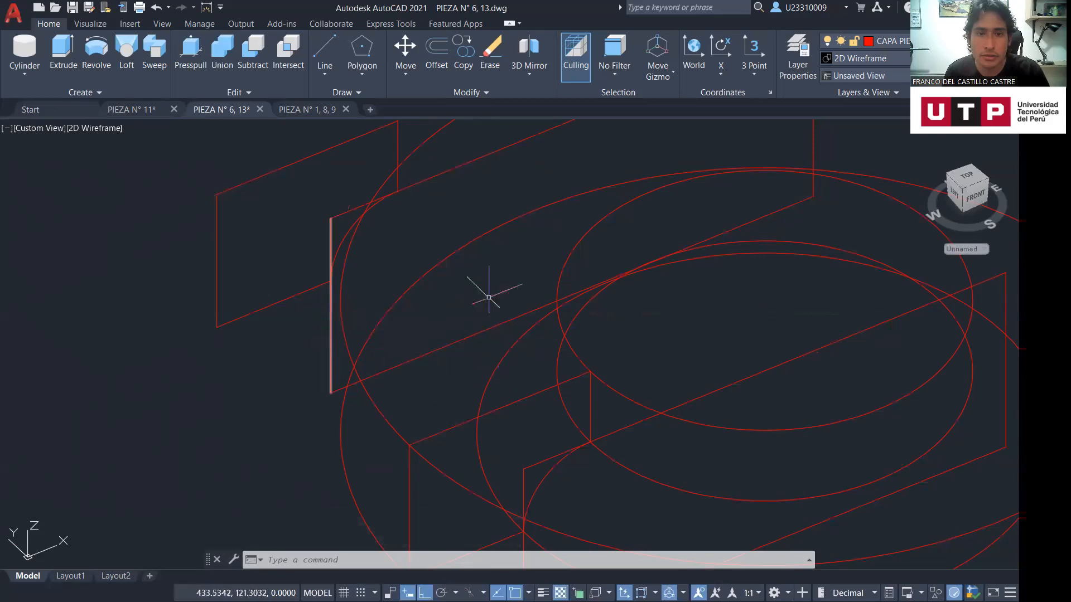
# Try to join the profile's corner arc with the adjoining lines of the small rectangle
pyautogui.click(345, 230)
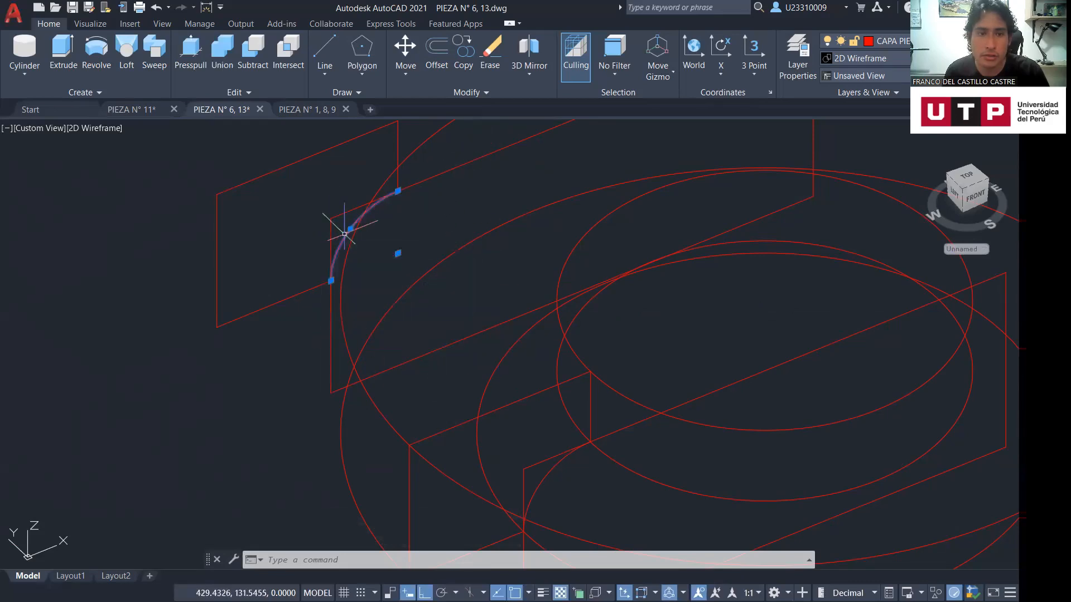
pyautogui.write('JOIN')
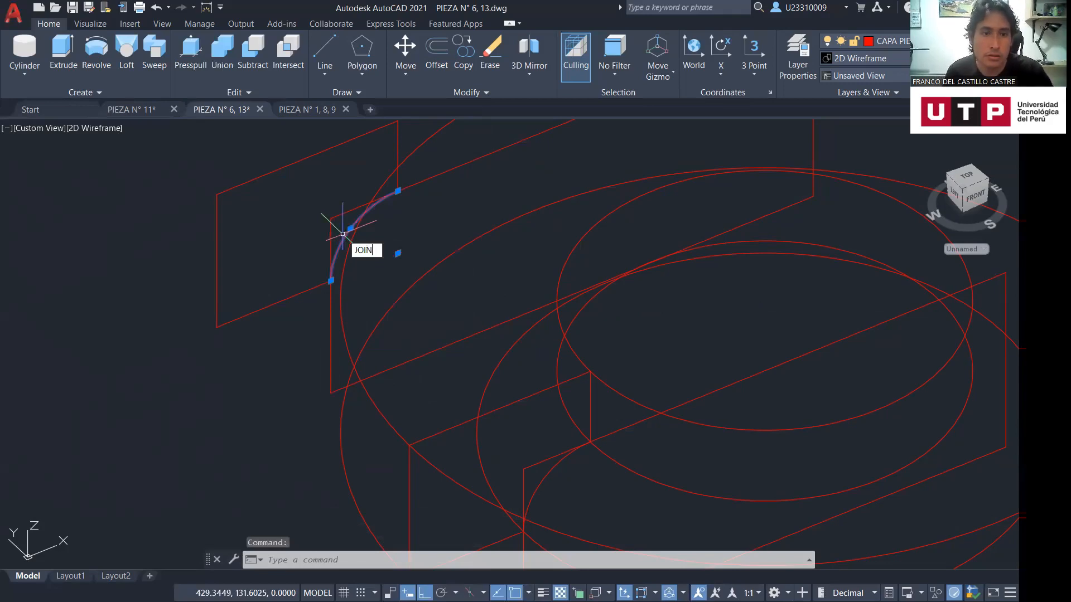
pyautogui.press('Return')
pyautogui.click(295, 296)
pyautogui.click(217, 278)
pyautogui.click(265, 307)
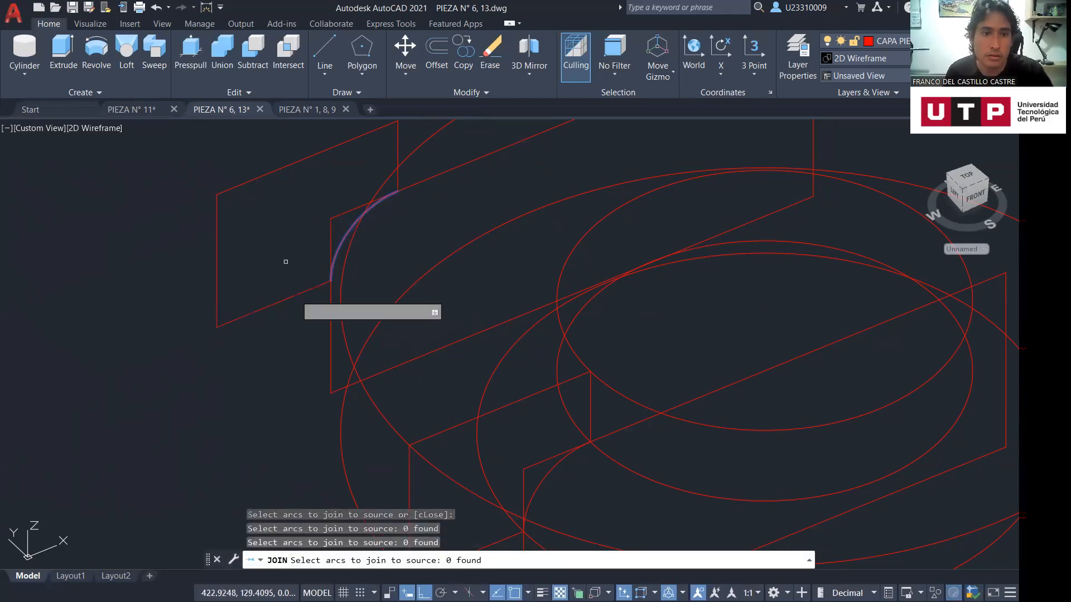
pyautogui.click(398, 146)
pyautogui.press('Escape')
# Examine the hexagonal prism enclosed by the two stacked rings from the front and in the isometric-like view
pyautogui.moveTo(447, 240); pyautogui.dragTo(358, 185, button='middle')
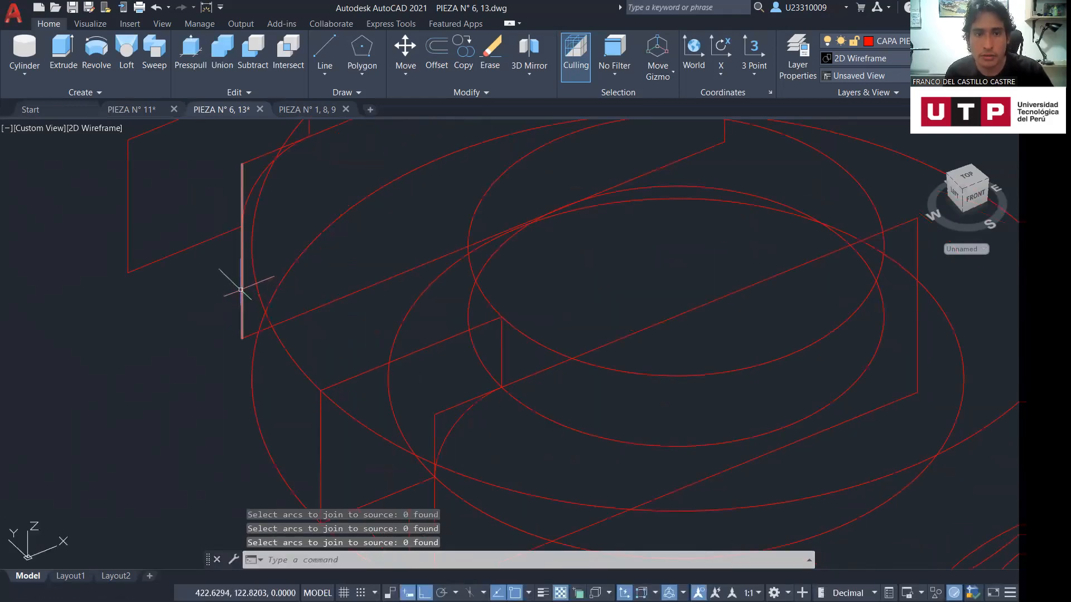
pyautogui.moveTo(483, 363); pyautogui.dragTo(505, 267, button='middle')
pyautogui.moveTo(827, 384); pyautogui.dragTo(763, 415, button='middle')
pyautogui.scroll(-3, 621, 418)
pyautogui.moveTo(801, 355); pyautogui.dragTo(418, 404, button='middle')
pyautogui.scroll(2, 568, 298)
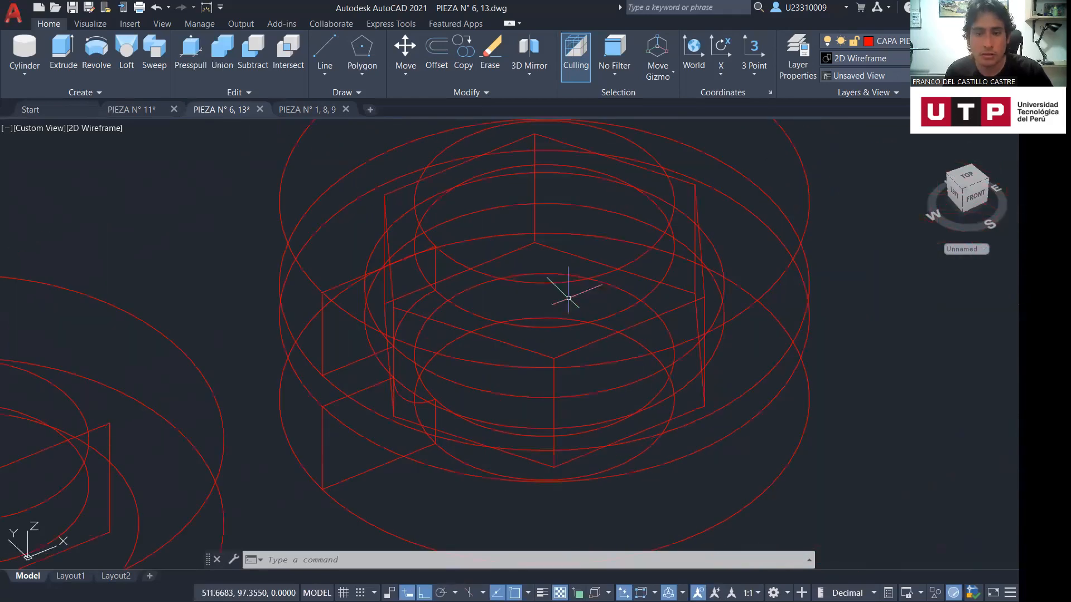
pyautogui.scroll(2, 568, 298)
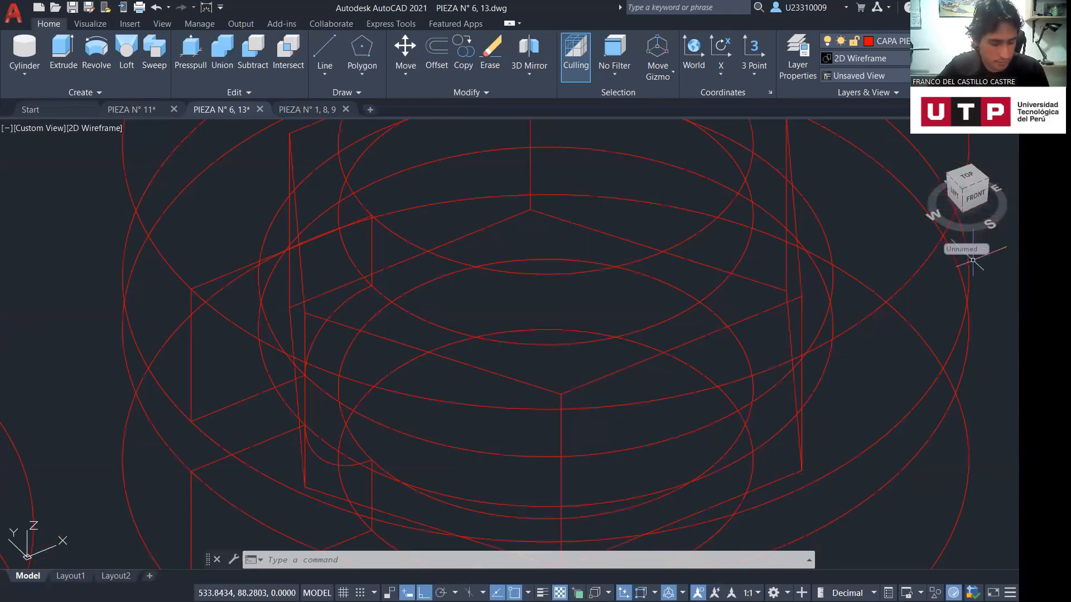
pyautogui.write('OR')
pyautogui.press('Return')
pyautogui.moveTo(693, 373); pyautogui.dragTo(654, 326)
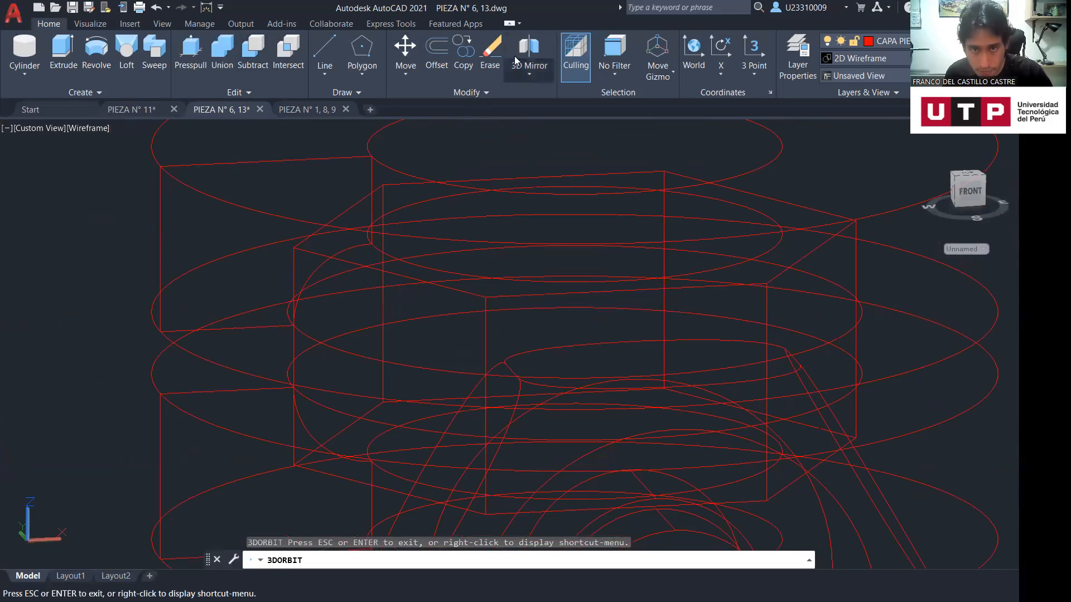
pyautogui.moveTo(544, 306); pyautogui.dragTo(681, 234, button='middle')
pyautogui.moveTo(644, 301); pyautogui.dragTo(691, 352)
pyautogui.scroll(-5, 681, 384)
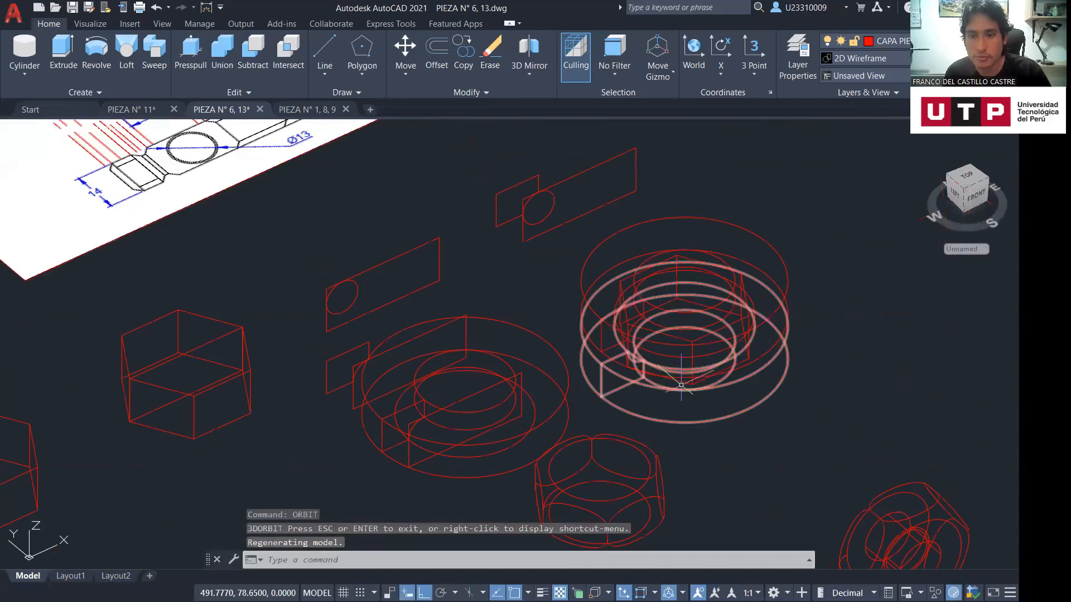
pyautogui.scroll(-2, 538, 178)
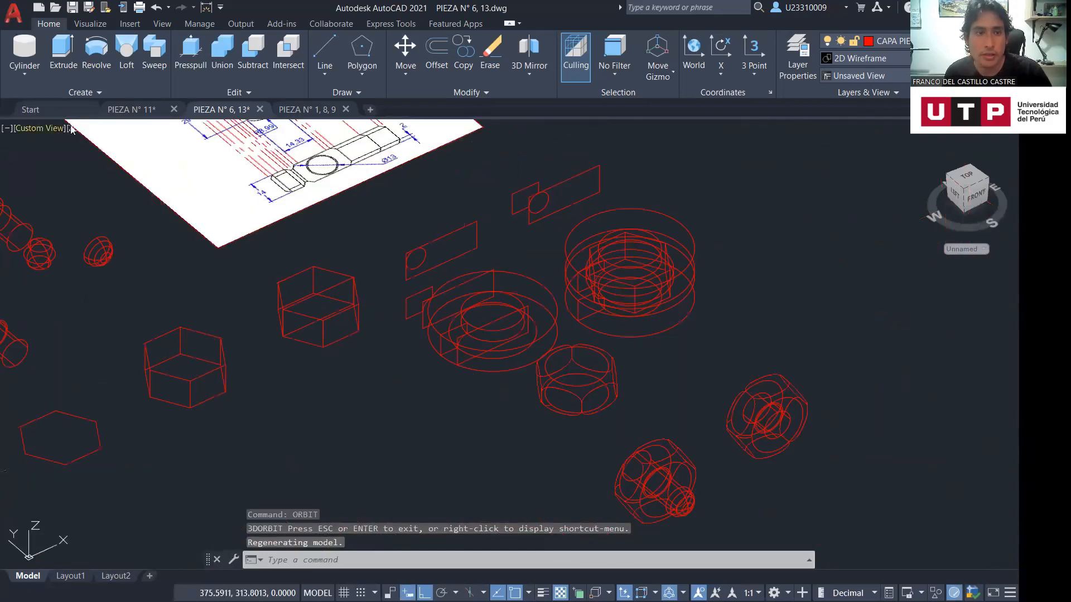
# Switch the viewport's visual style to Shaded and review the rings and the hexagonal solids
pyautogui.click(99, 128)
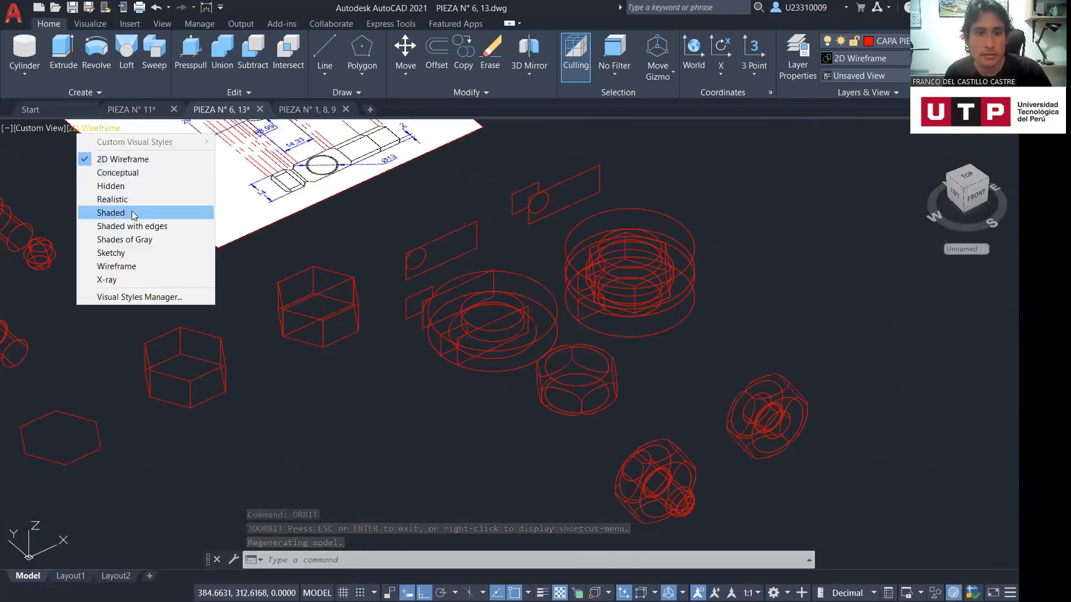
pyautogui.click(111, 213)
pyautogui.scroll(5, 610, 377)
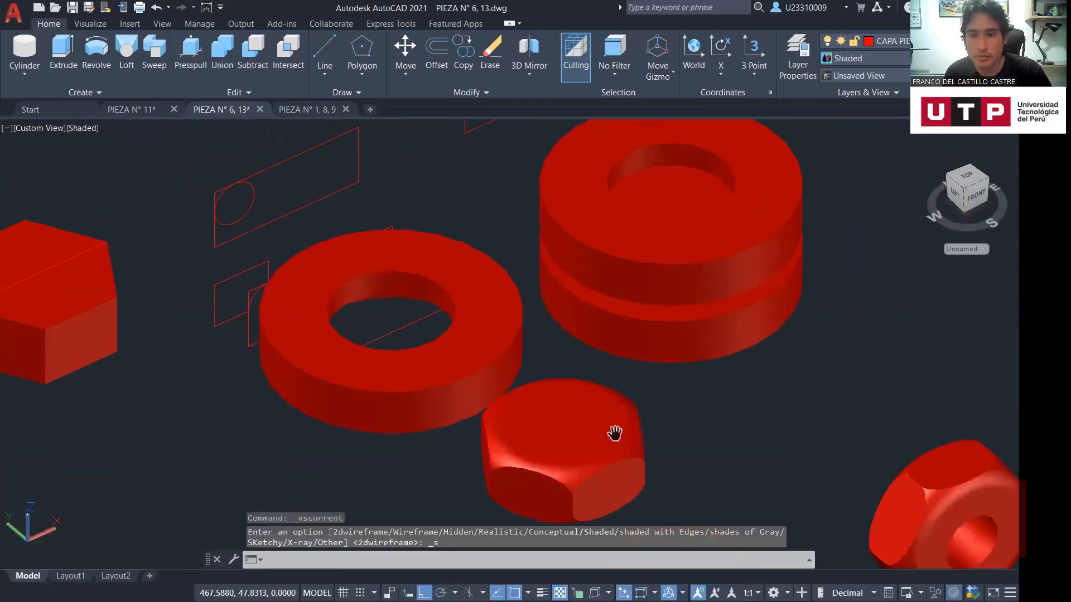
pyautogui.scroll(-4, 574, 431)
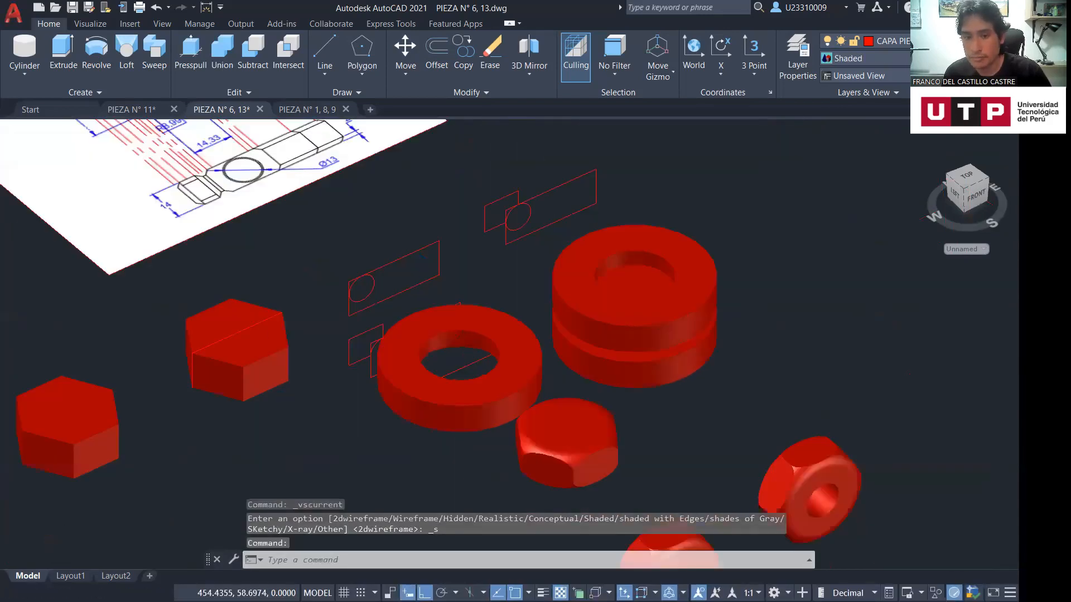
pyautogui.moveTo(604, 481); pyautogui.dragTo(609, 428, button='middle')
pyautogui.moveTo(609, 428); pyautogui.dragTo(664, 324)
pyautogui.press('Escape')
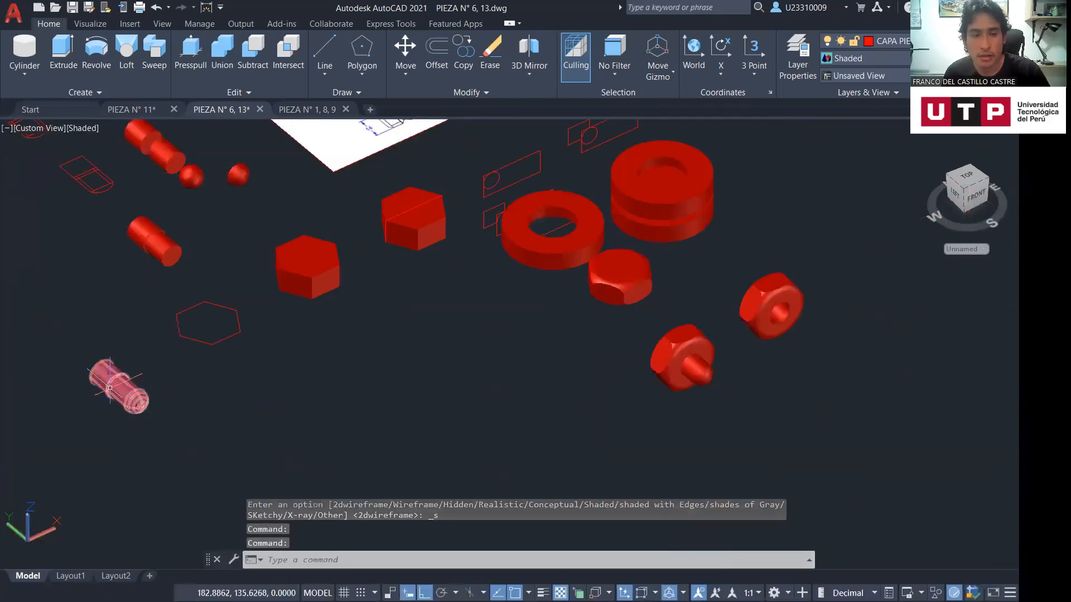
# Inspect the stepped shaft solid near the hexagon outline, and examine the nut with the shaft through it from the left side
pyautogui.click(119, 385)
pyautogui.scroll(5, 117, 386)
pyautogui.moveTo(112, 376); pyautogui.dragTo(379, 365, button='middle')
pyautogui.scroll(-5, 558, 376)
pyautogui.moveTo(753, 385); pyautogui.dragTo(61, 421, button='middle')
pyautogui.moveTo(993, 313); pyautogui.dragTo(526, 430, button='middle')
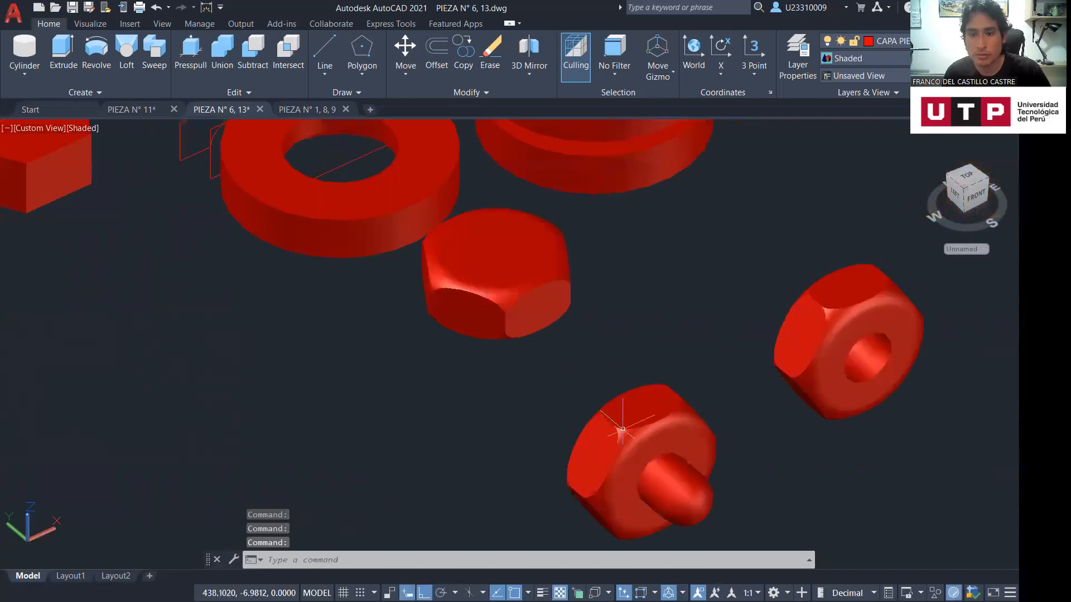
pyautogui.moveTo(622, 428); pyautogui.dragTo(585, 396, button='middle')
pyautogui.write('ORBIT')
pyautogui.press('Return')
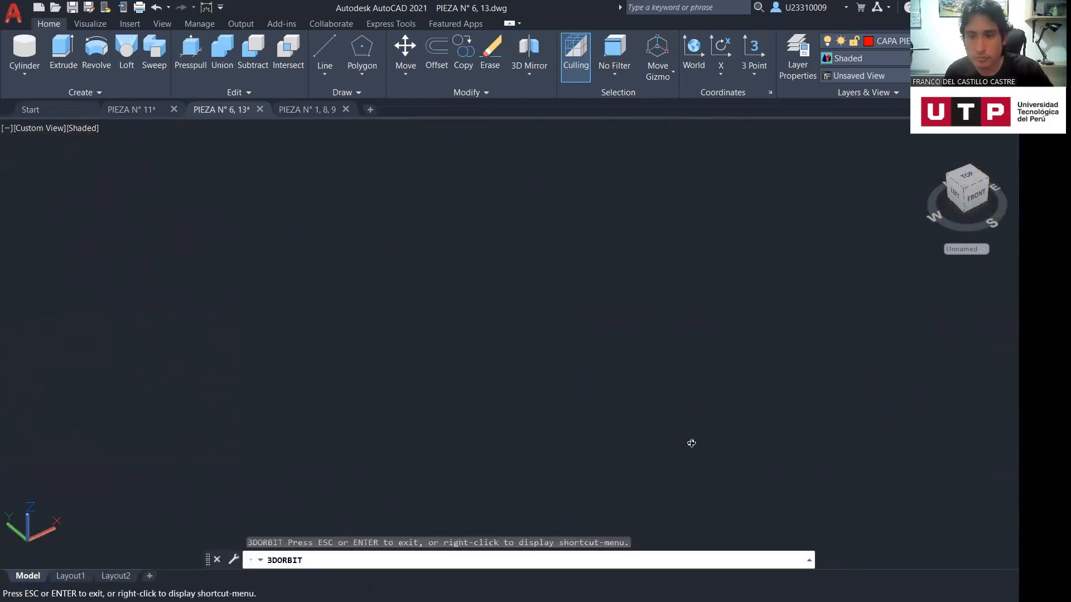
pyautogui.moveTo(690, 442); pyautogui.dragTo(752, 433)
pyautogui.press('Escape')
pyautogui.moveTo(599, 294); pyautogui.dragTo(622, 433, button='middle')
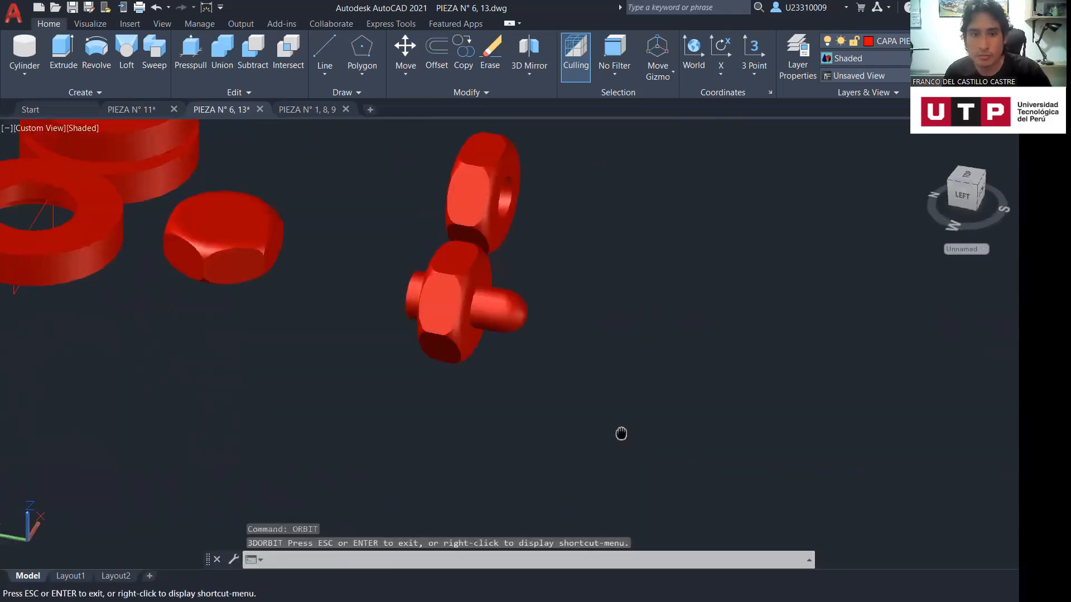
pyautogui.moveTo(546, 295); pyautogui.dragTo(491, 350, button='middle')
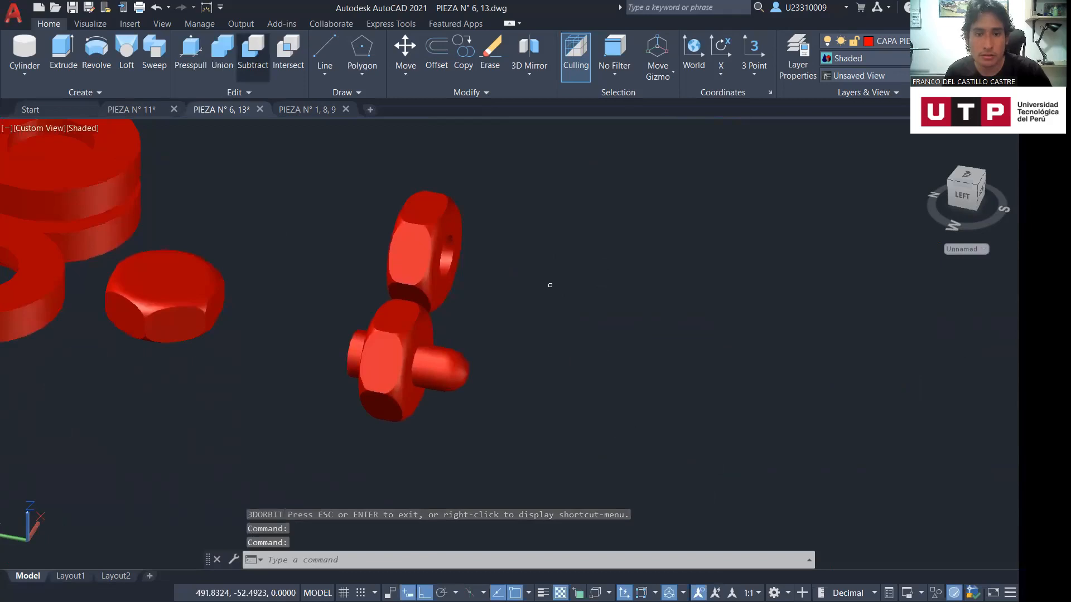
# Subtract the inserted shaft from the hexagonal nut
pyautogui.write('su')
pyautogui.press('Return')
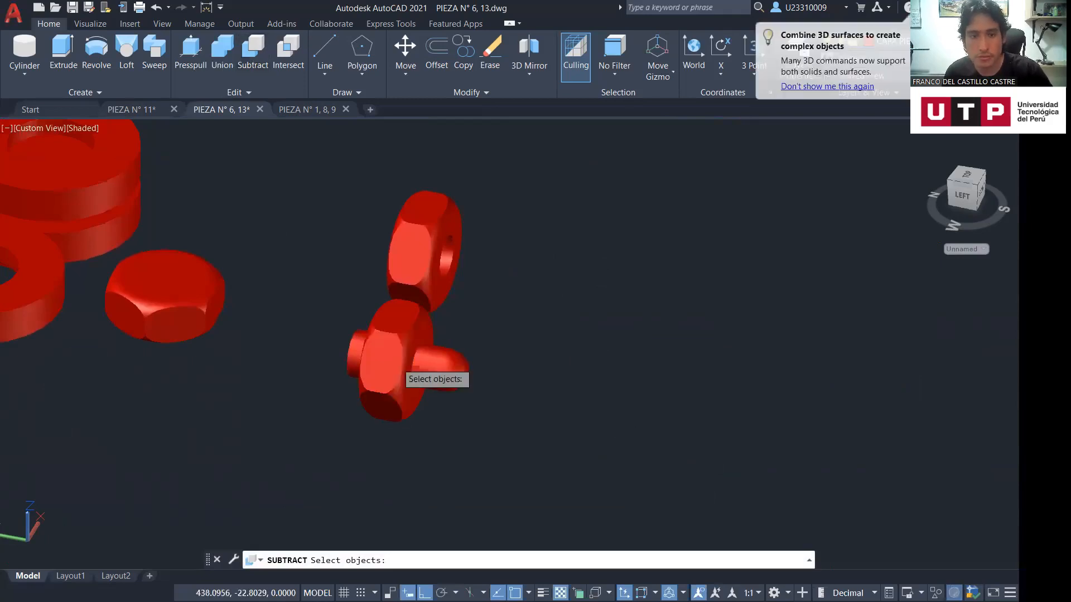
pyautogui.click(400, 368)
pyautogui.press('Return')
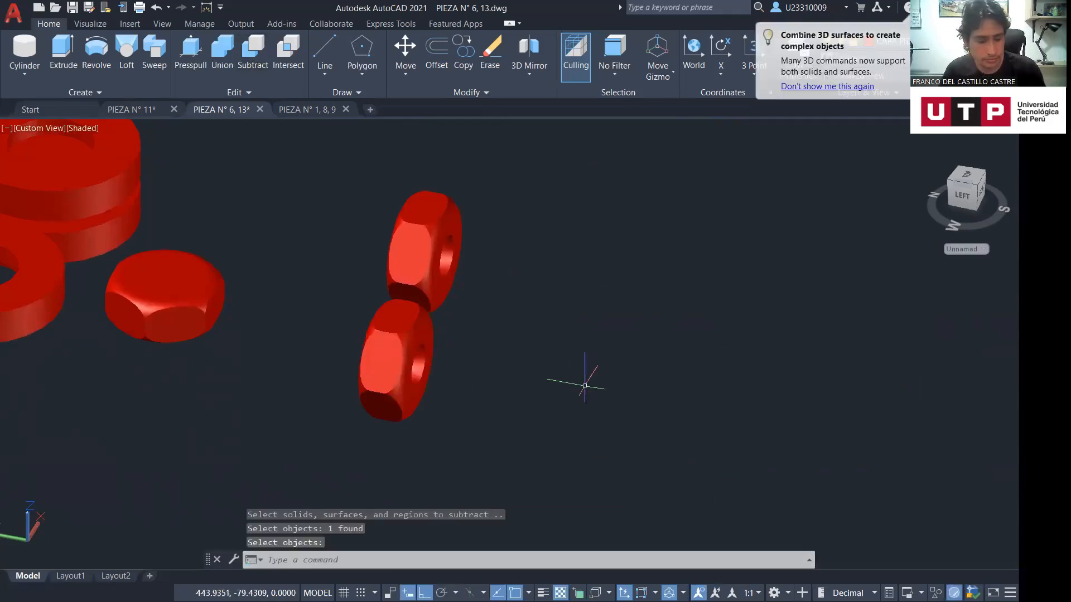
# Examine the through-holes of the two hexagonal nuts from the front
pyautogui.write('ORBY')
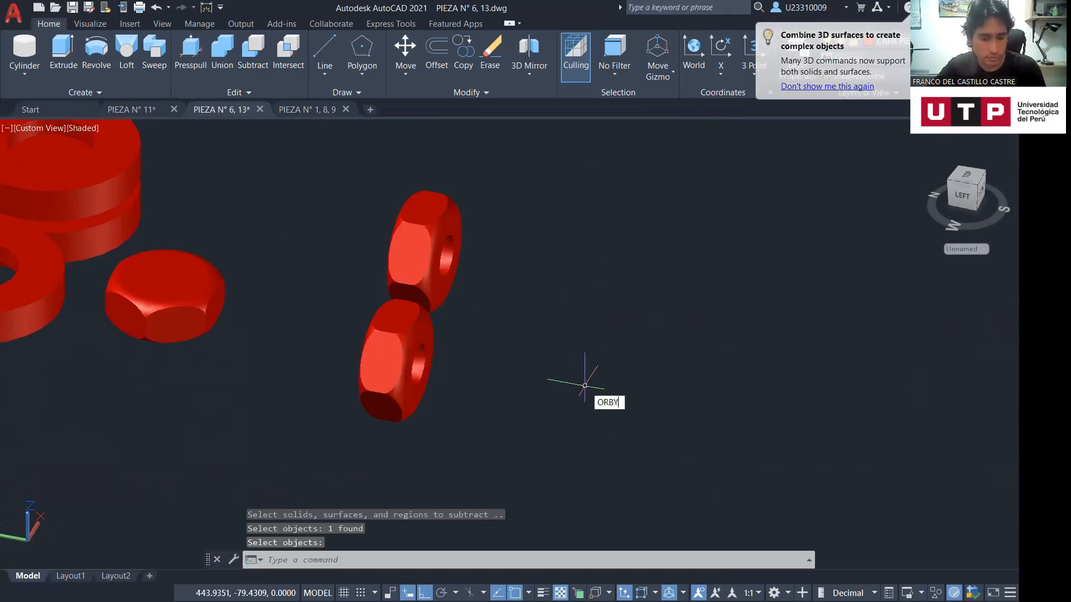
pyautogui.press('Return')
pyautogui.press('Escape')
pyautogui.press('Escape')
pyautogui.write('O')
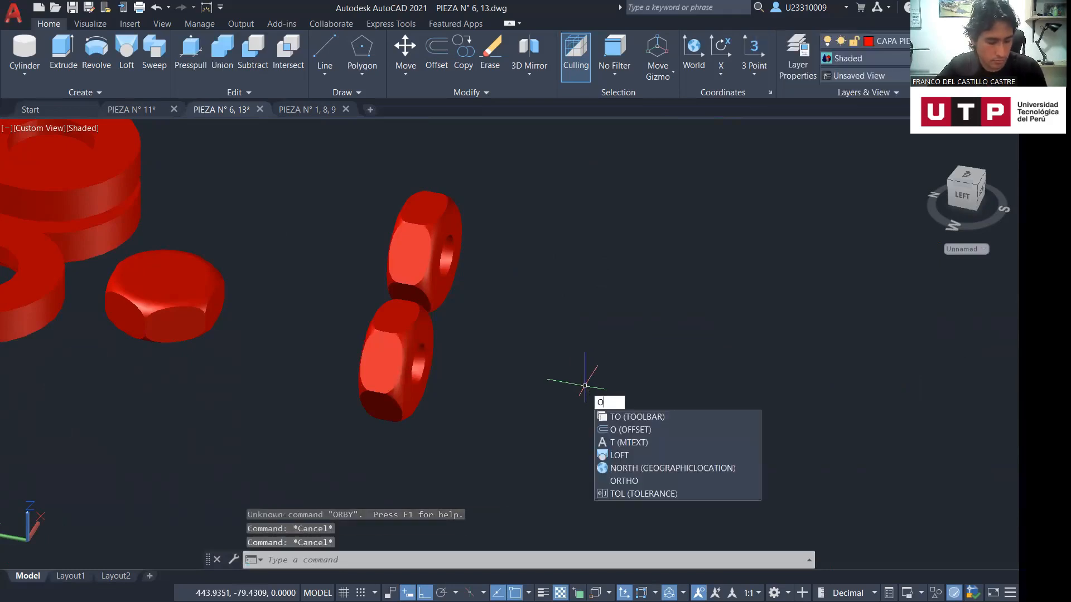
pyautogui.write('RBIT')
pyautogui.press('Return')
pyautogui.moveTo(569, 390); pyautogui.dragTo(441, 367)
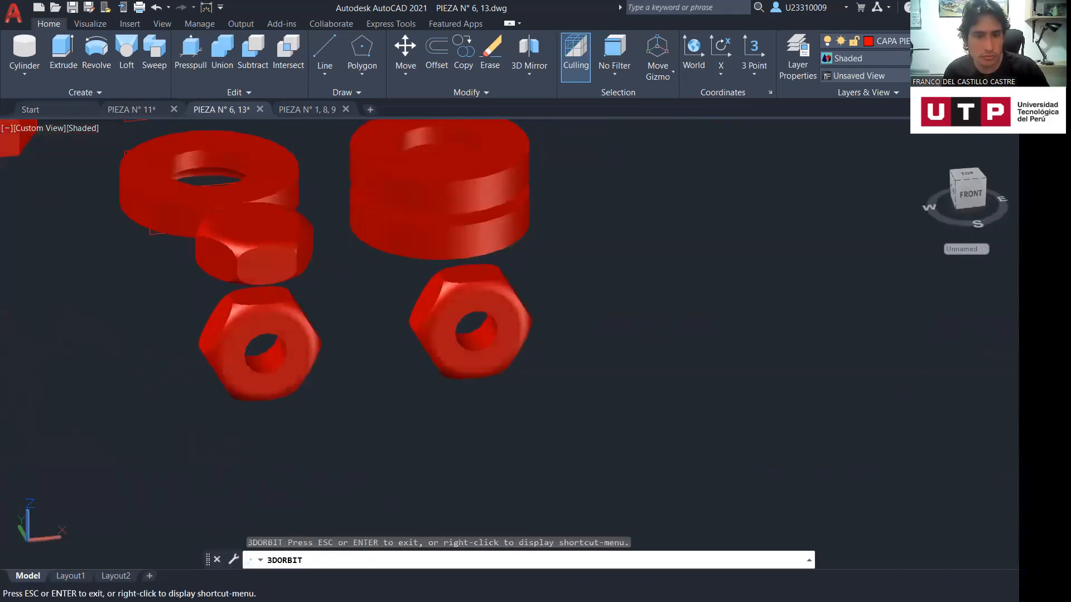
pyautogui.press('Escape')
# Undo the view rotation and the shaft subtraction, and return to the dimensioned hook drawing
pyautogui.hotkey('ctrl', 'z')
pyautogui.hotkey('ctrl', 'z')
pyautogui.moveTo(246, 253); pyautogui.dragTo(533, 499, button='middle')
pyautogui.scroll(-1, 154, 290)
pyautogui.moveTo(134, 294); pyautogui.dragTo(786, 315, button='middle')
pyautogui.moveTo(185, 329); pyautogui.dragTo(362, 336, button='middle')
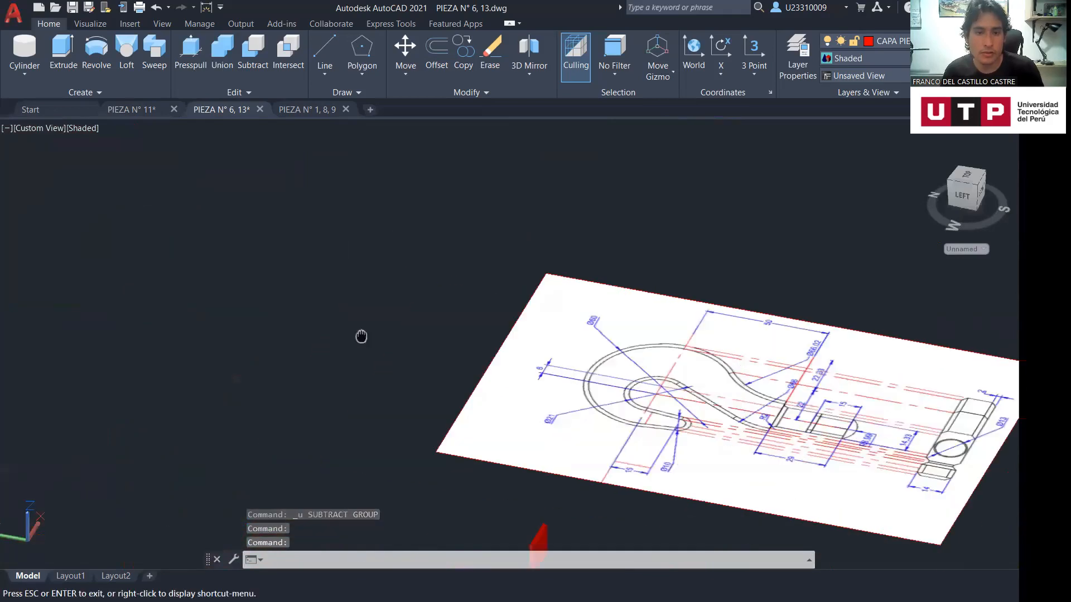
# Examine the drilled hexagonal nut's through-hole from the front
pyautogui.moveTo(26, 184)
pyautogui.mouseDown(button='middle')
pyautogui.moveTo(428, 423)
pyautogui.moveTo(465, 433)
pyautogui.mouseUp(button='middle')
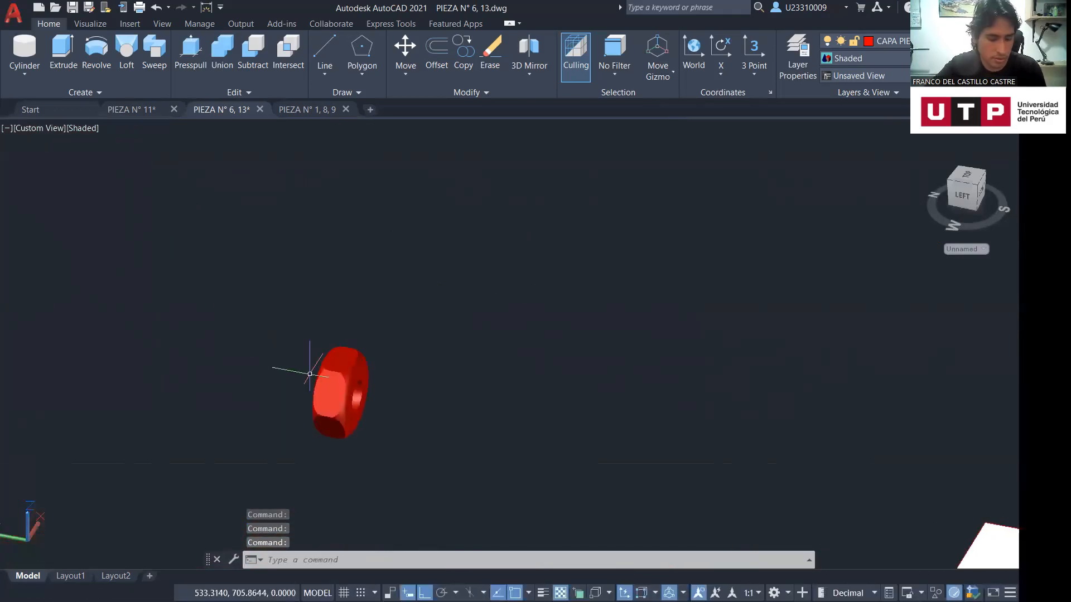
pyautogui.write('ORBIT')
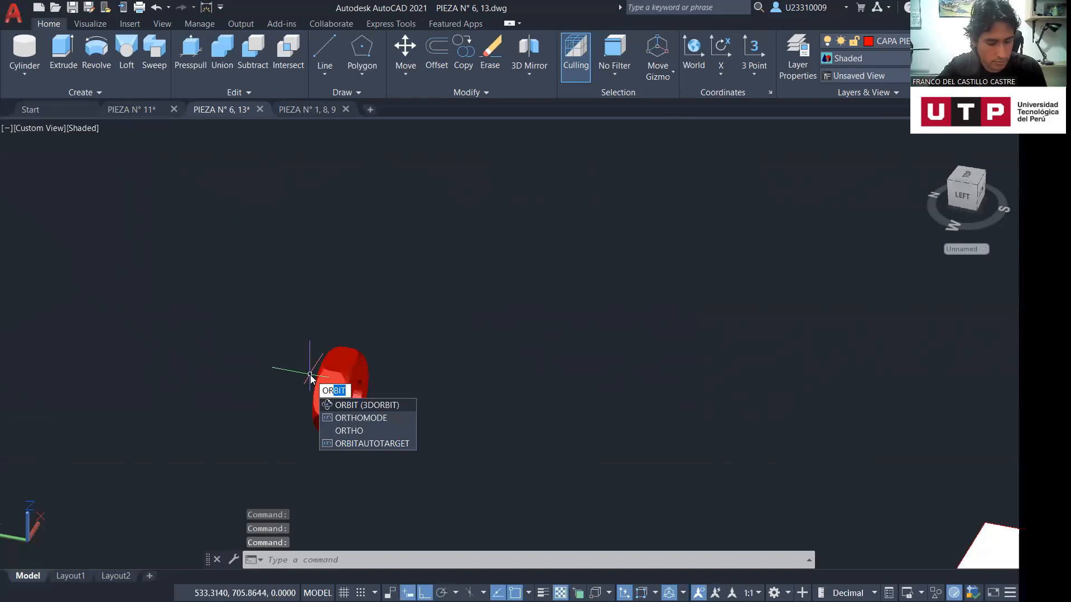
pyautogui.press('Return')
pyautogui.moveTo(310, 375); pyautogui.dragTo(193, 357)
pyautogui.press('Escape')
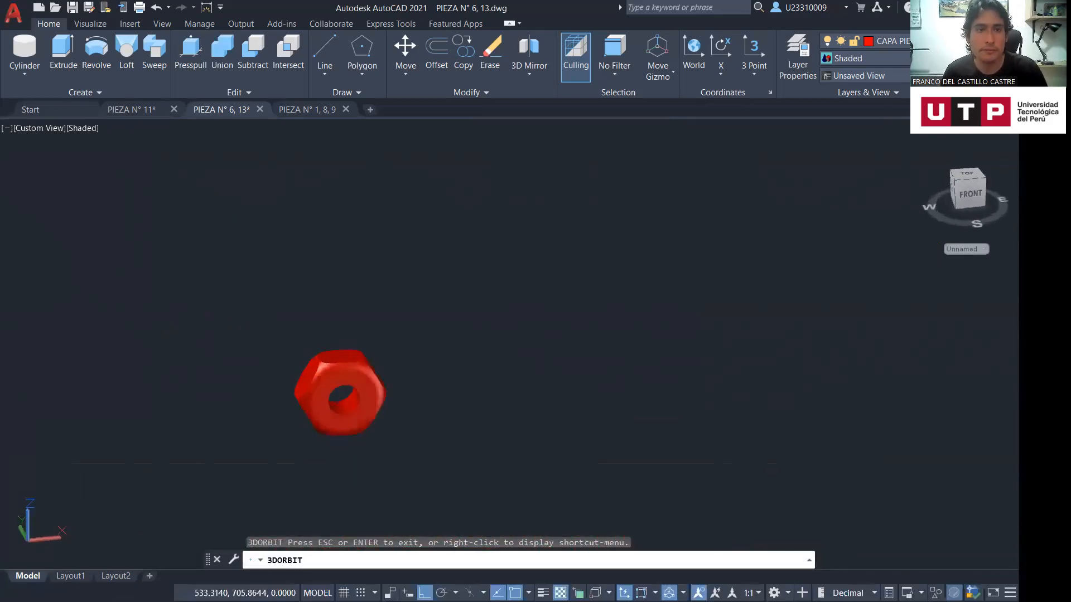
# Review Layout2's page setup and its plot style tables in the PIEZA N° 11 drawing, leaving the settings uncommitted
pyautogui.click(147, 108)
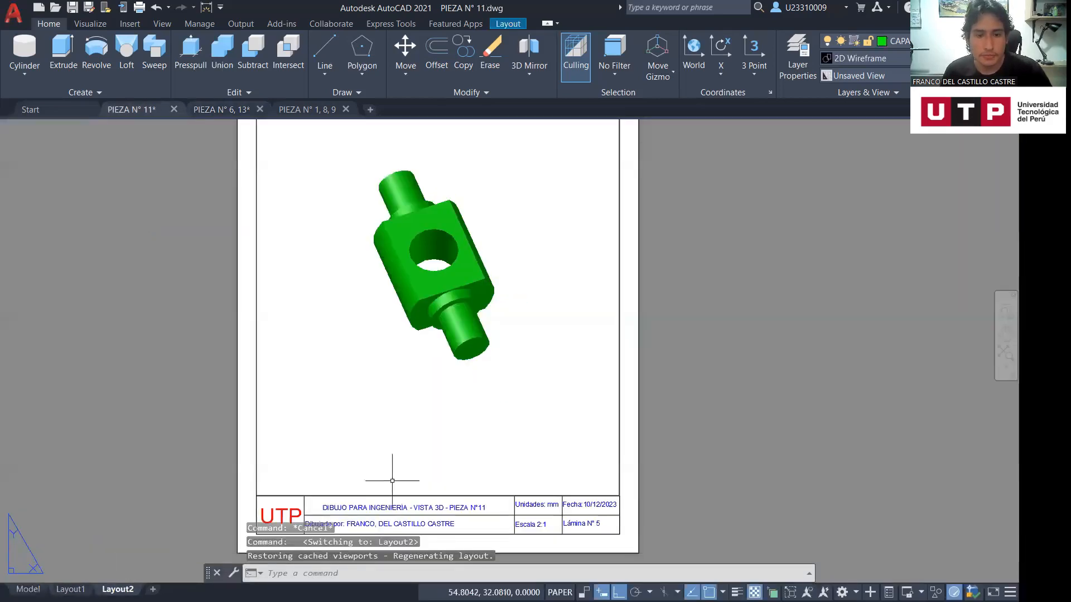
pyautogui.rightClick(122, 589)
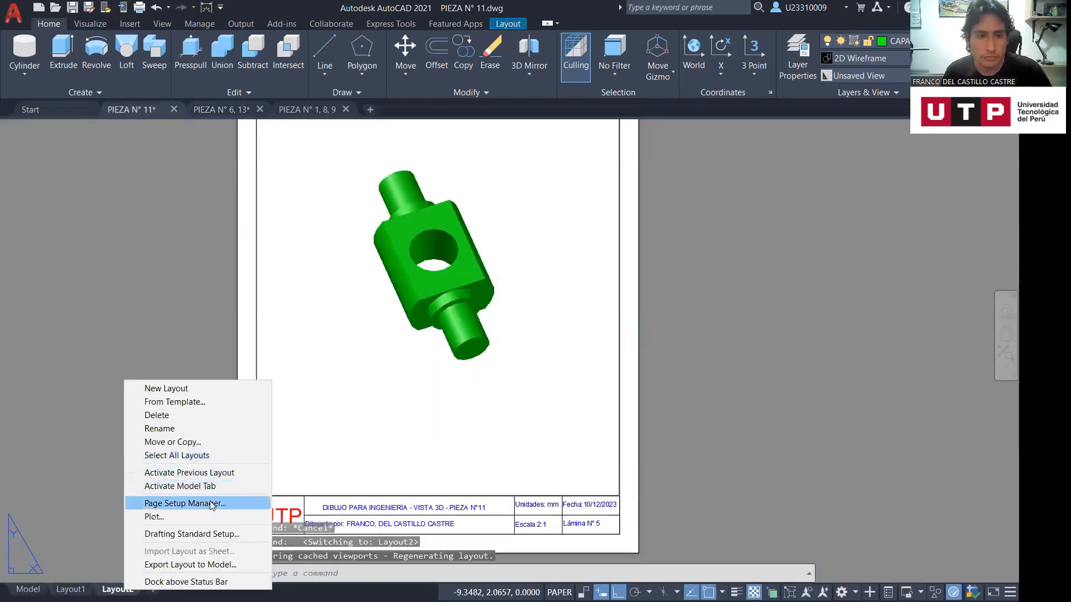
pyautogui.click(210, 503)
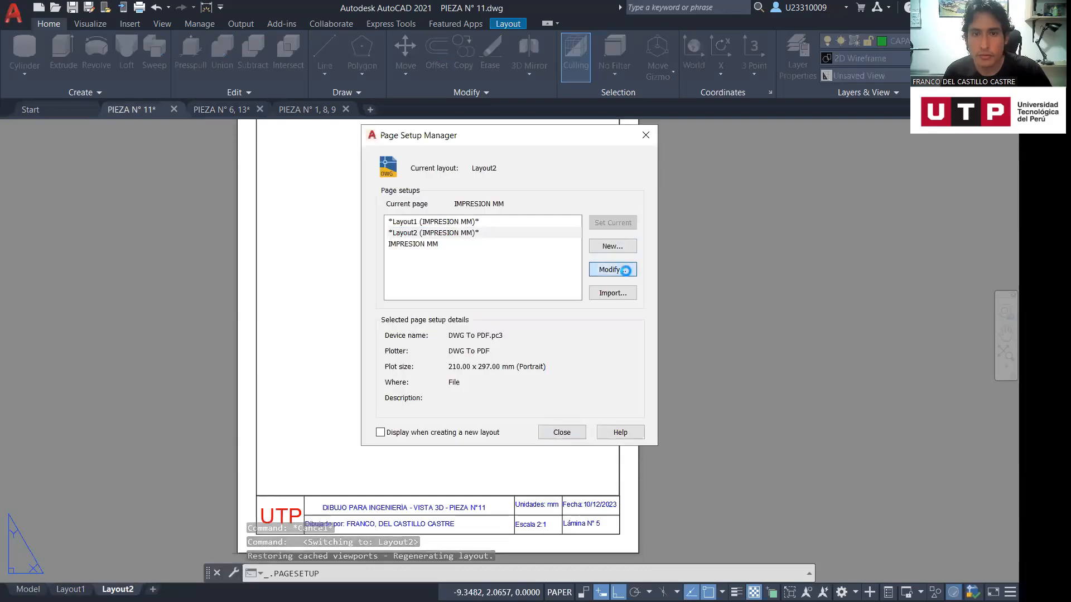
pyautogui.click(612, 269)
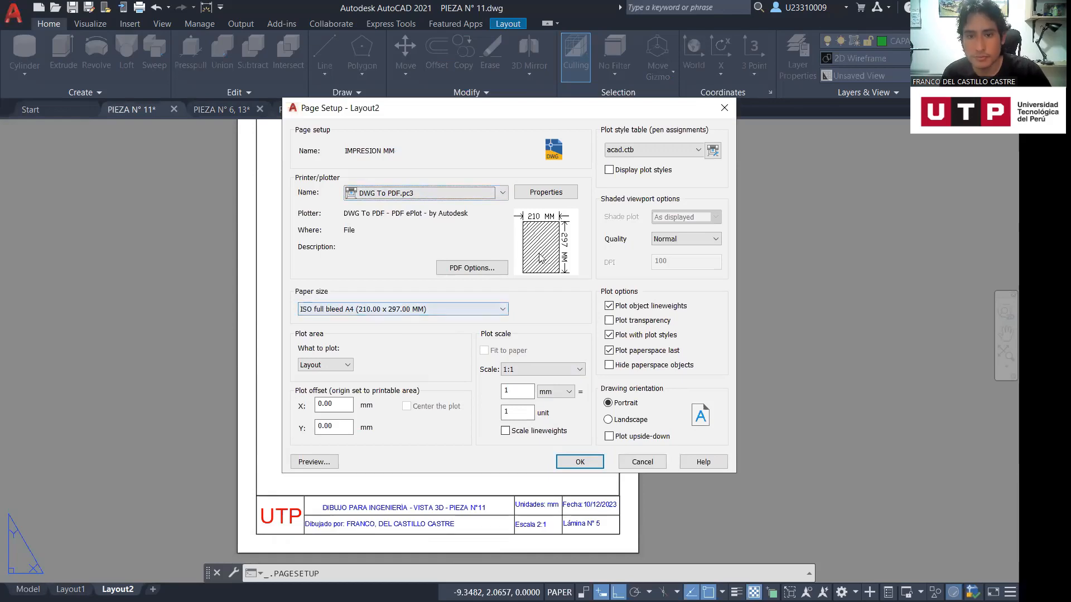
pyautogui.click(682, 150)
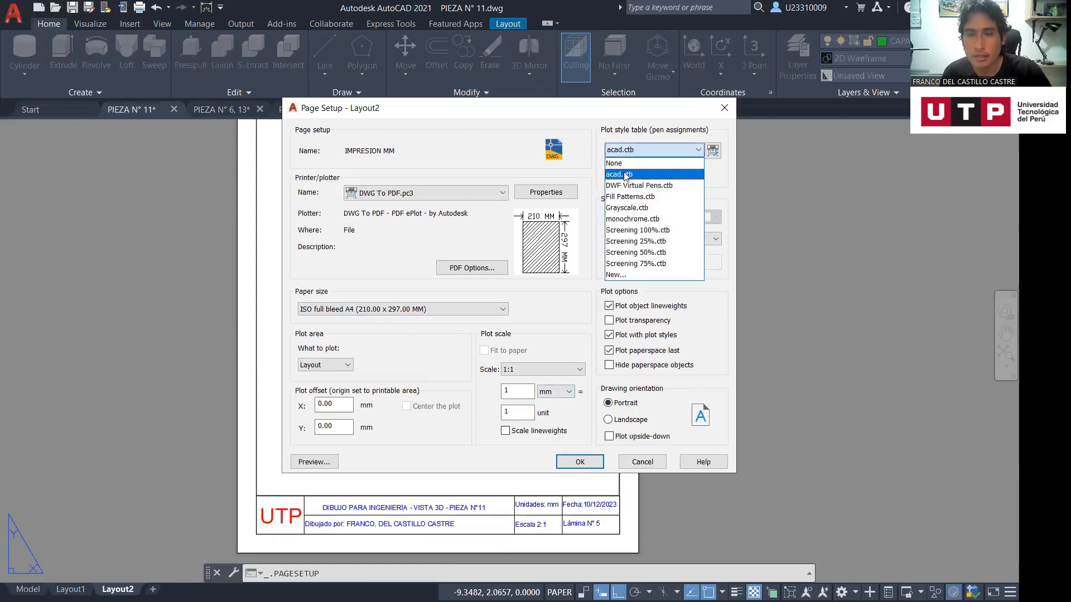
pyautogui.click(715, 177)
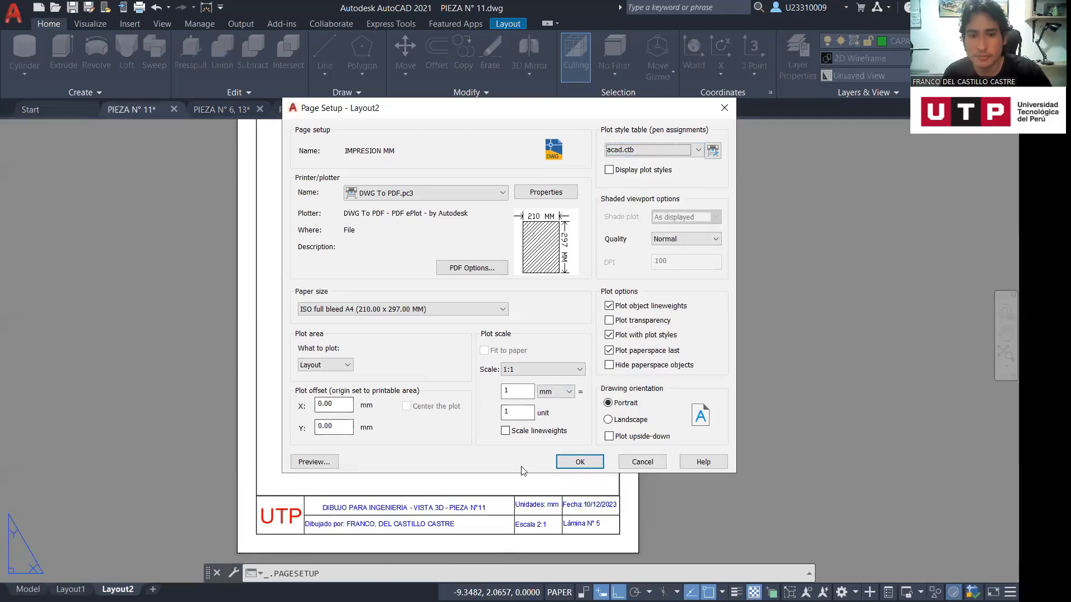
pyautogui.click(643, 463)
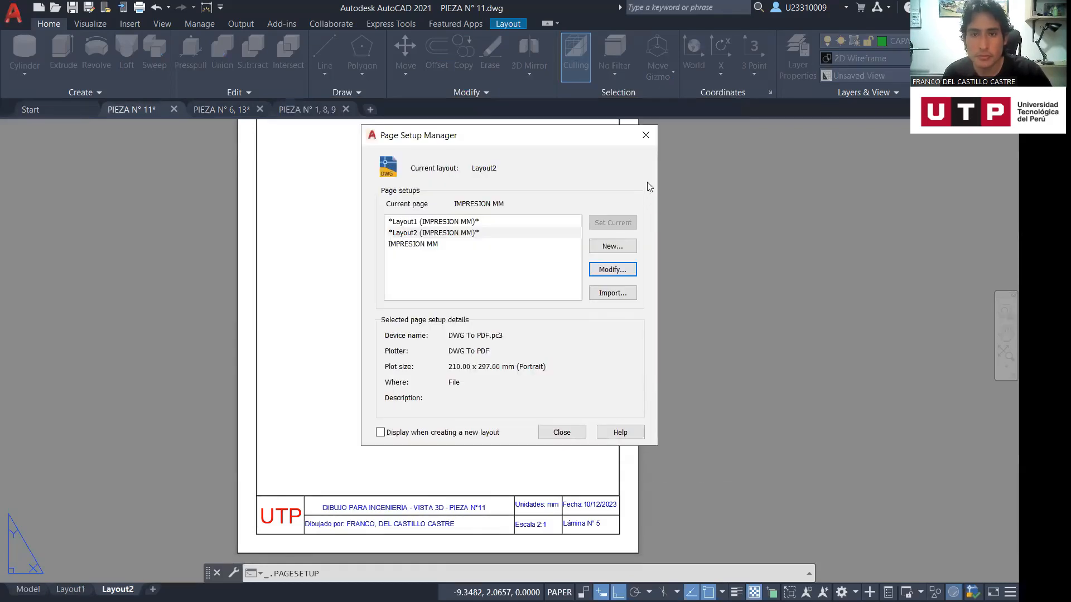
pyautogui.click(645, 142)
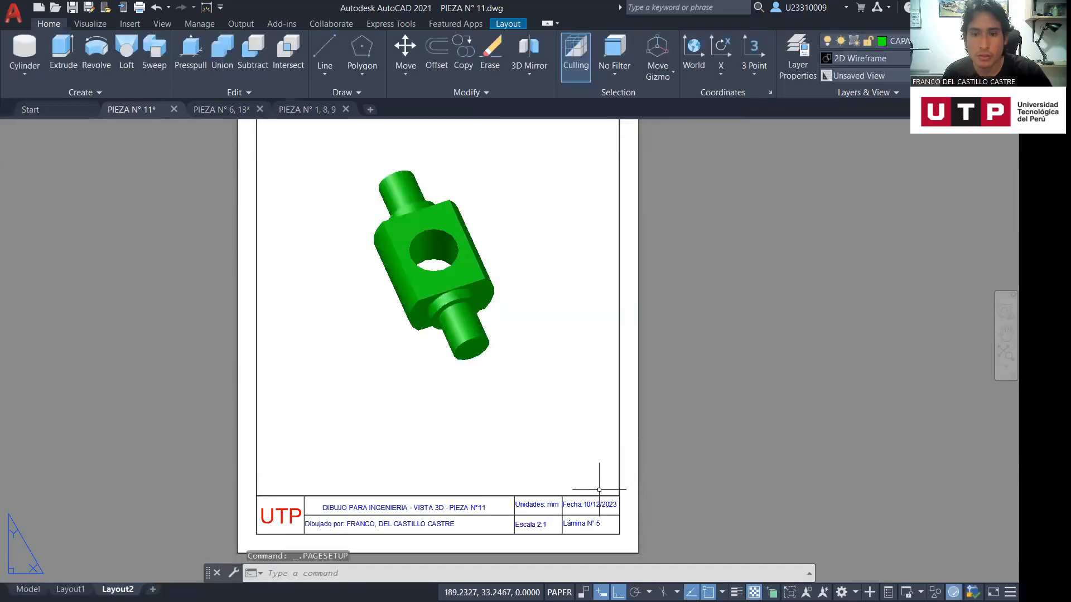
# Activate piece 11's 3D viewport on the sheet, turn its grid off, and return to paper space
pyautogui.doubleClick(482, 410)
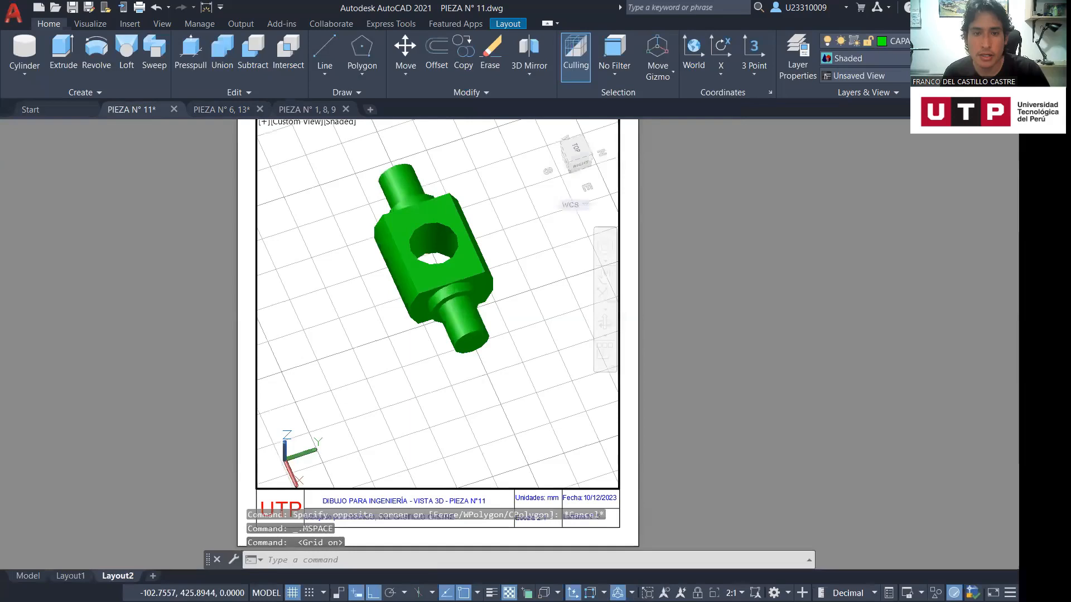
pyautogui.press('F7')
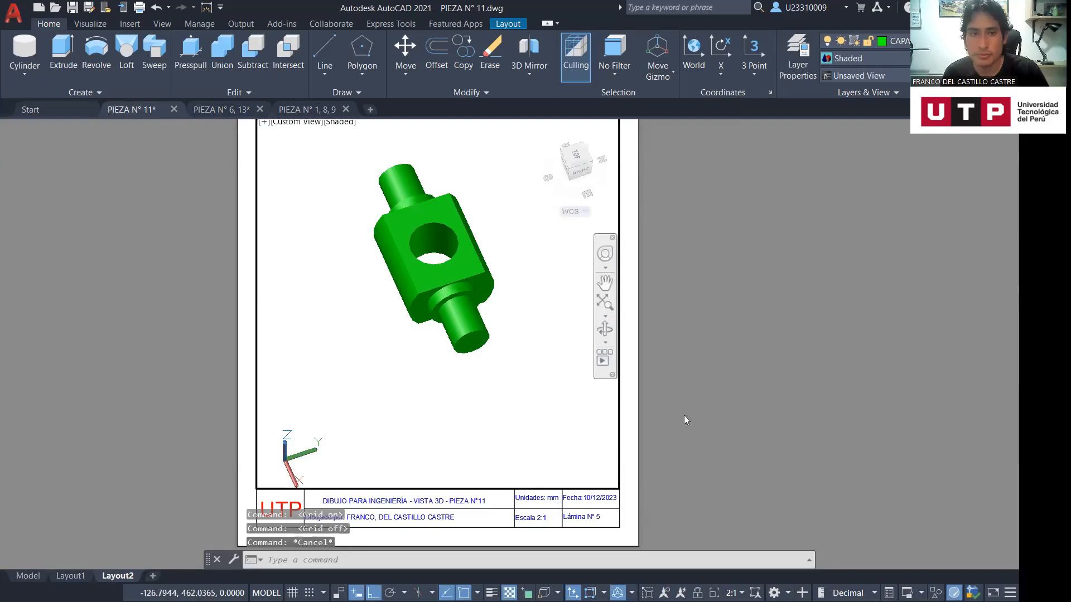
pyautogui.doubleClick(744, 415)
pyautogui.press('Escape')
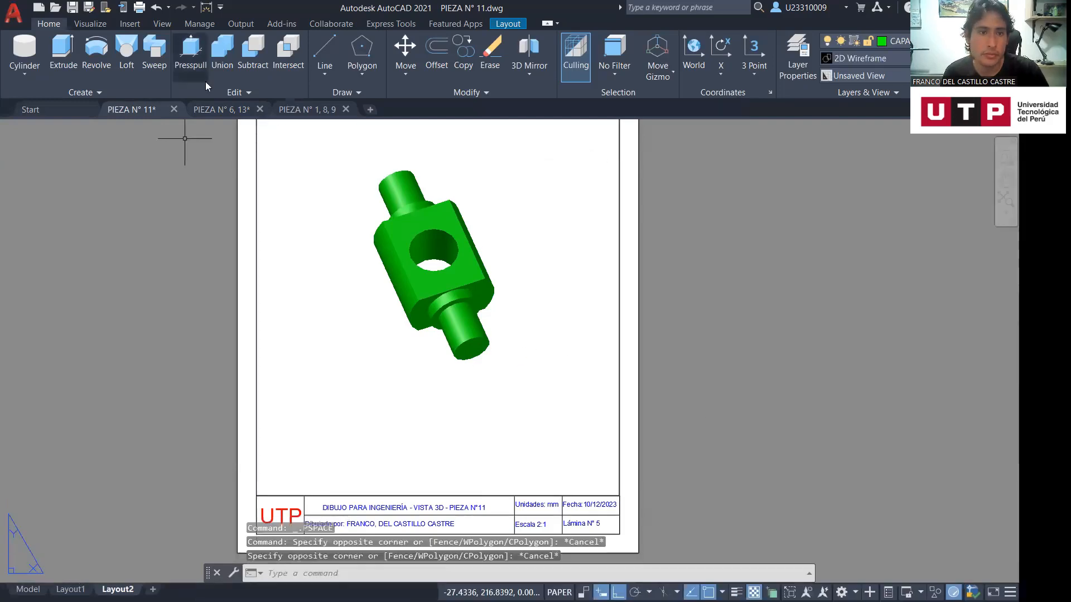
# Present the layout sheets of the hook and the hexagonal nut in PIEZA N° 6, 13, activating each sheet's 3D viewport
pyautogui.click(221, 110)
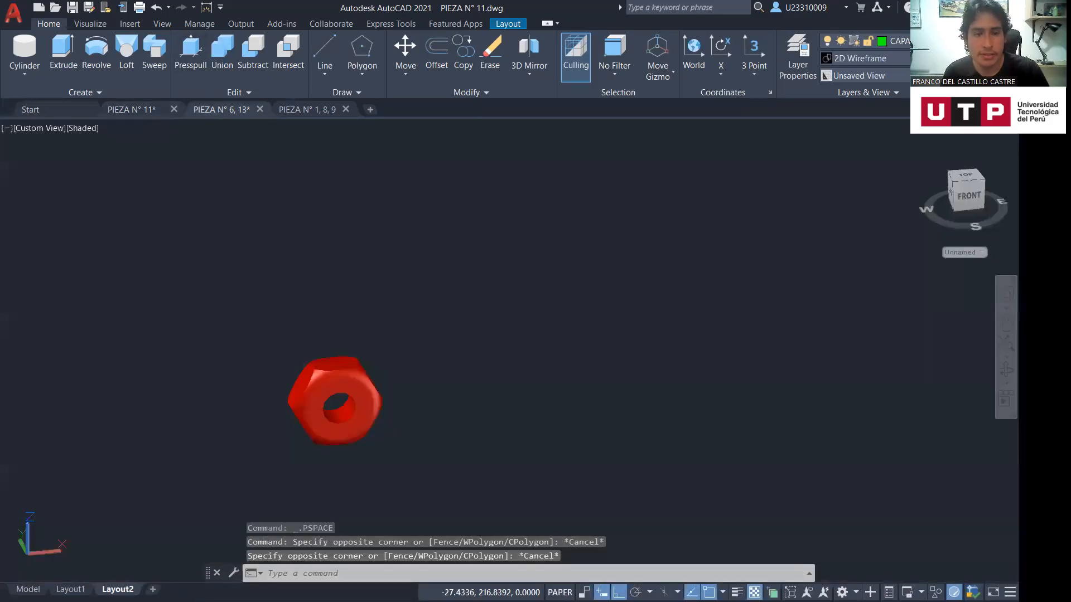
pyautogui.click(71, 578)
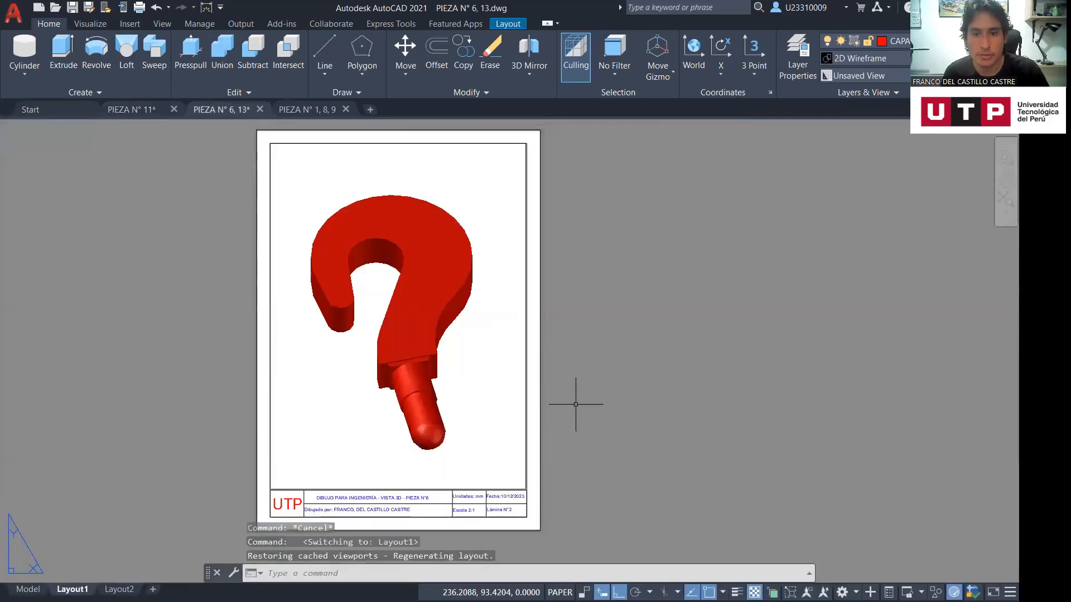
pyautogui.click(607, 368)
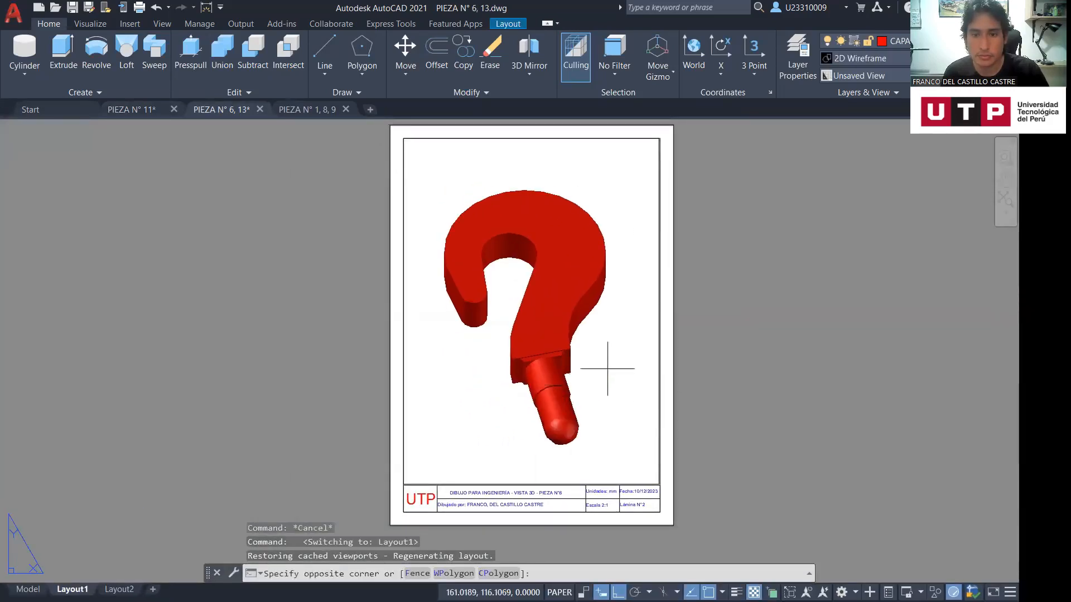
pyautogui.doubleClick(607, 368)
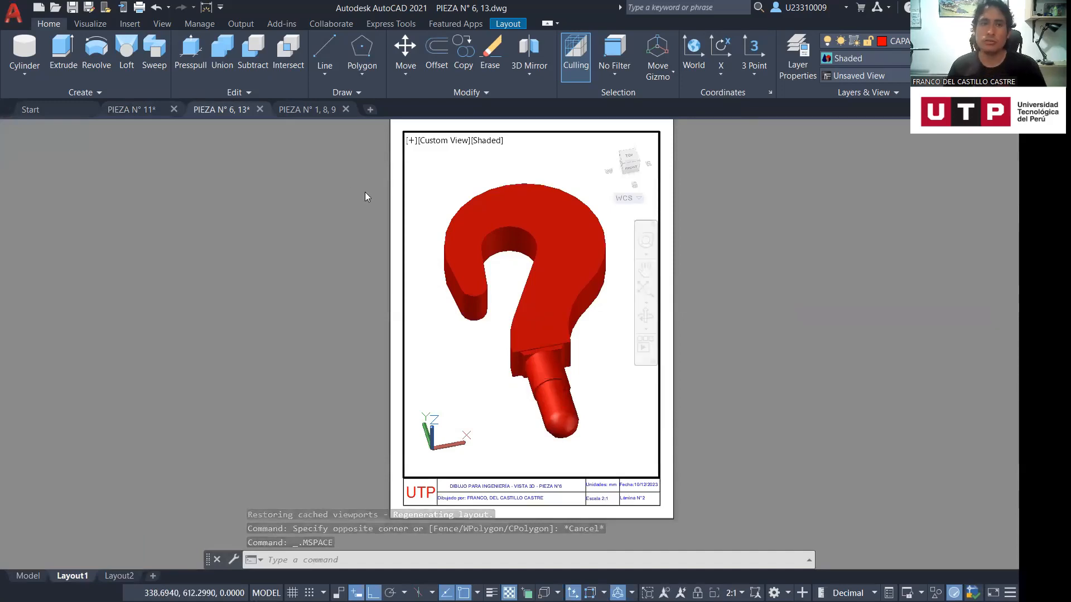
pyautogui.click(118, 577)
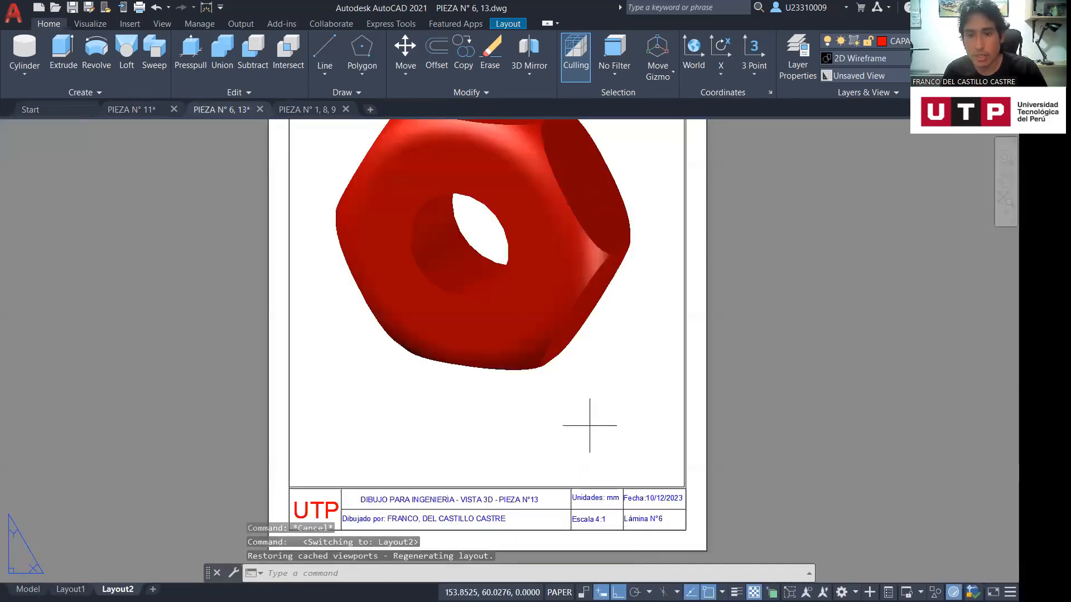
pyautogui.doubleClick(590, 426)
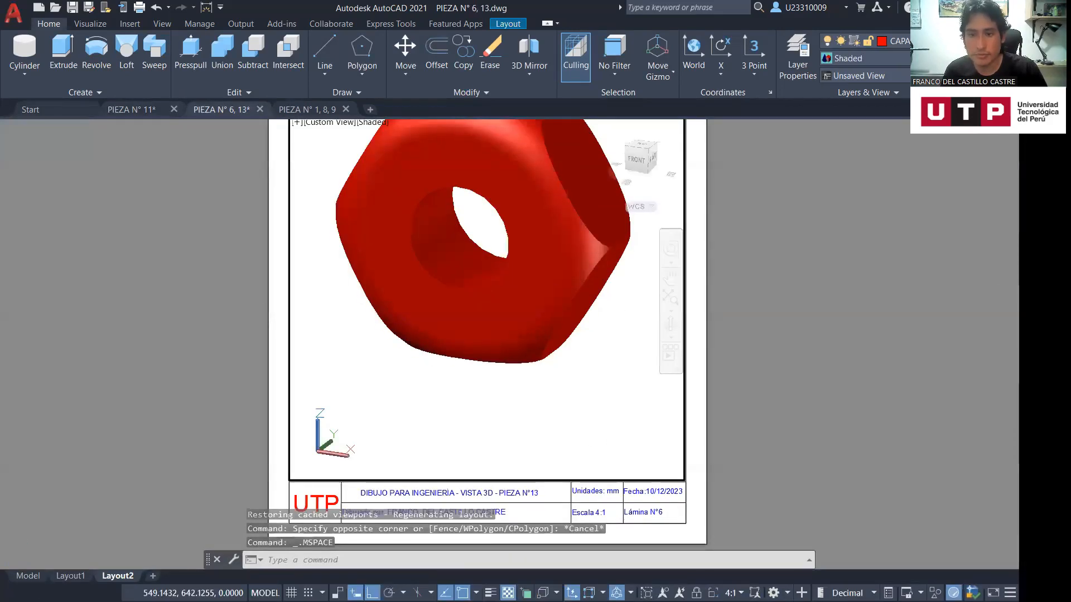
# Consult the exploded view in CONTENIDO.pdf, and highlight the 2D plate outline of piece 1 in the PIEZA N° 1, 8, 9 drawing
pyautogui.hotkey('alt', 'Tab')
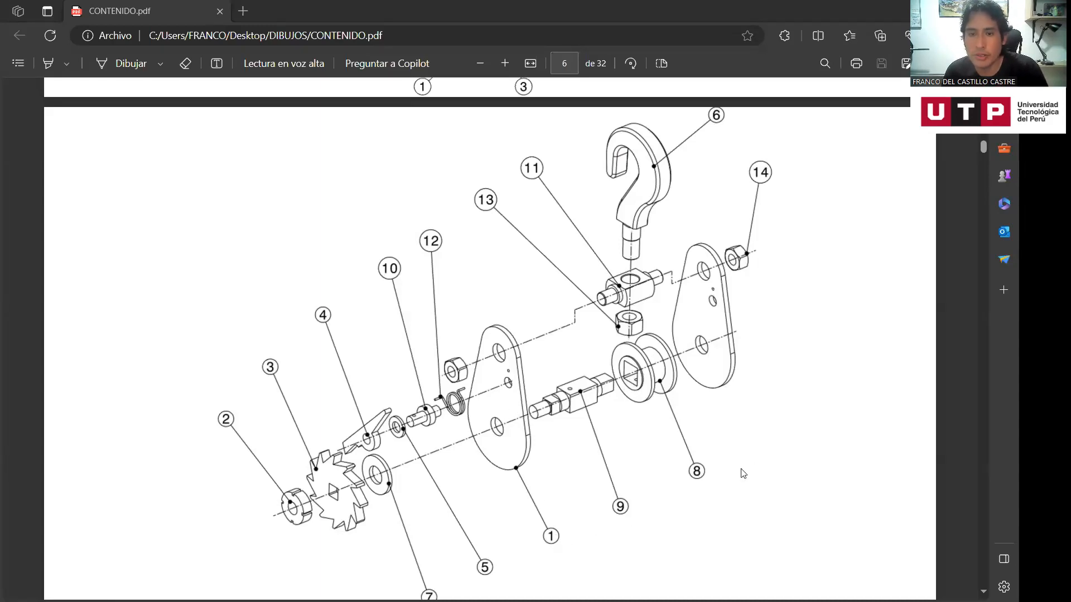
pyautogui.hotkey('alt', 'Tab')
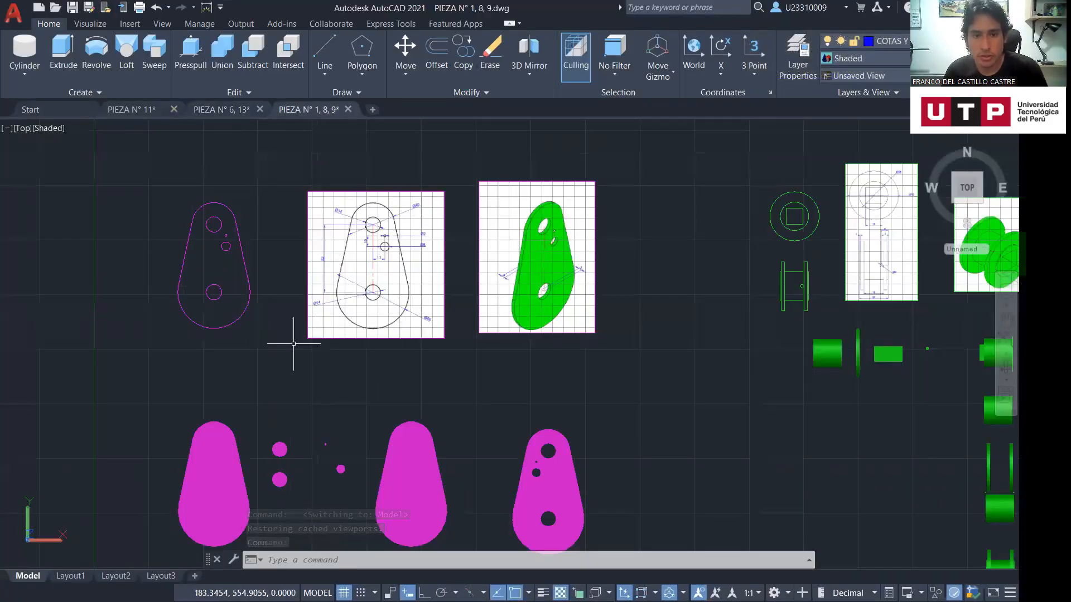
pyautogui.moveTo(171, 339); pyautogui.dragTo(330, 368, button='middle')
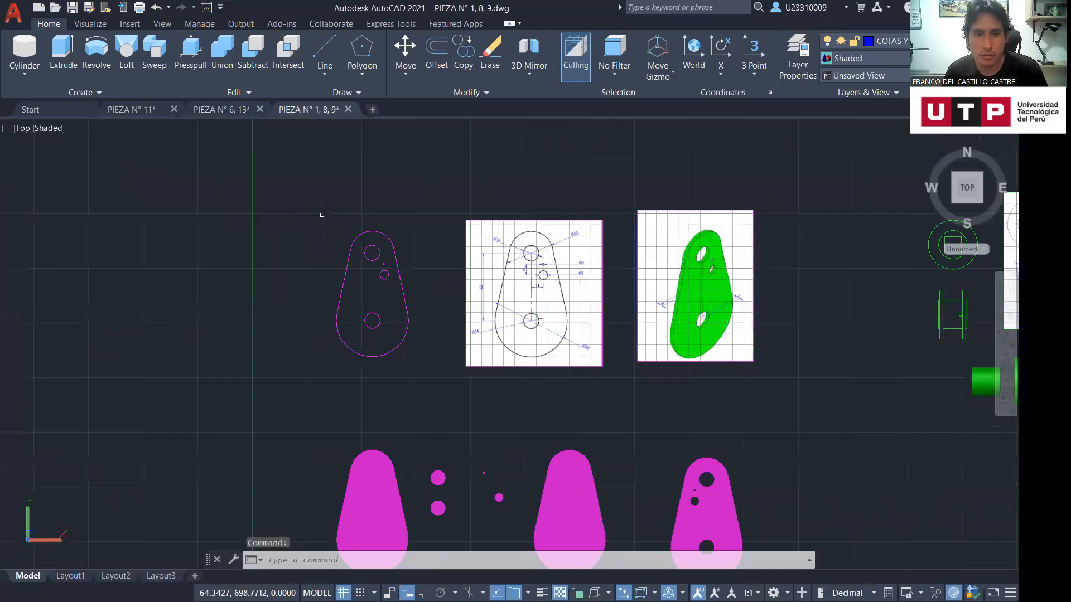
pyautogui.click(323, 216)
pyautogui.click(414, 365)
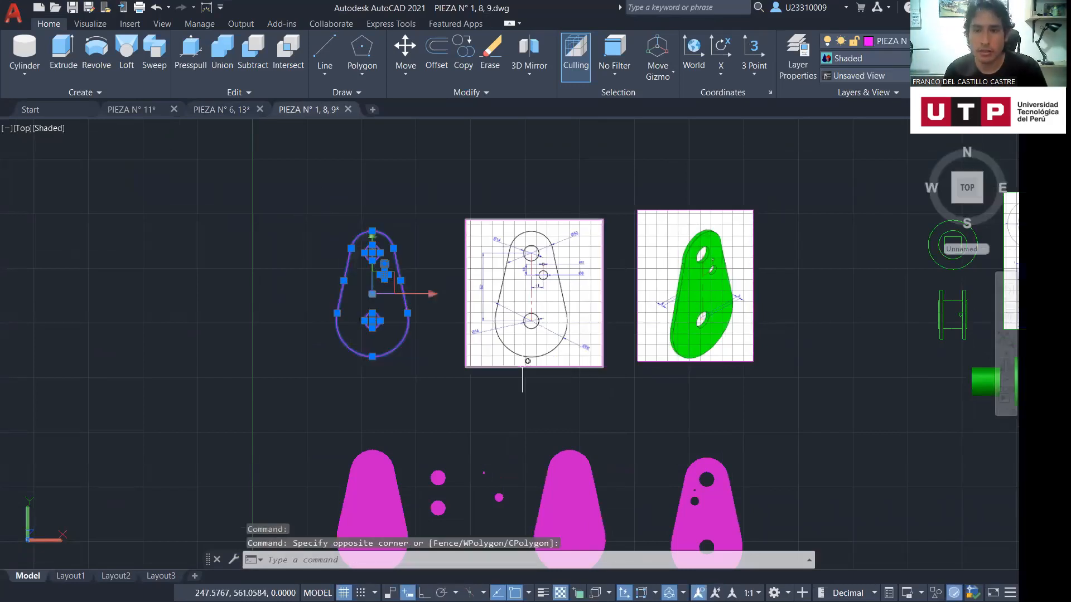
pyautogui.press('Escape')
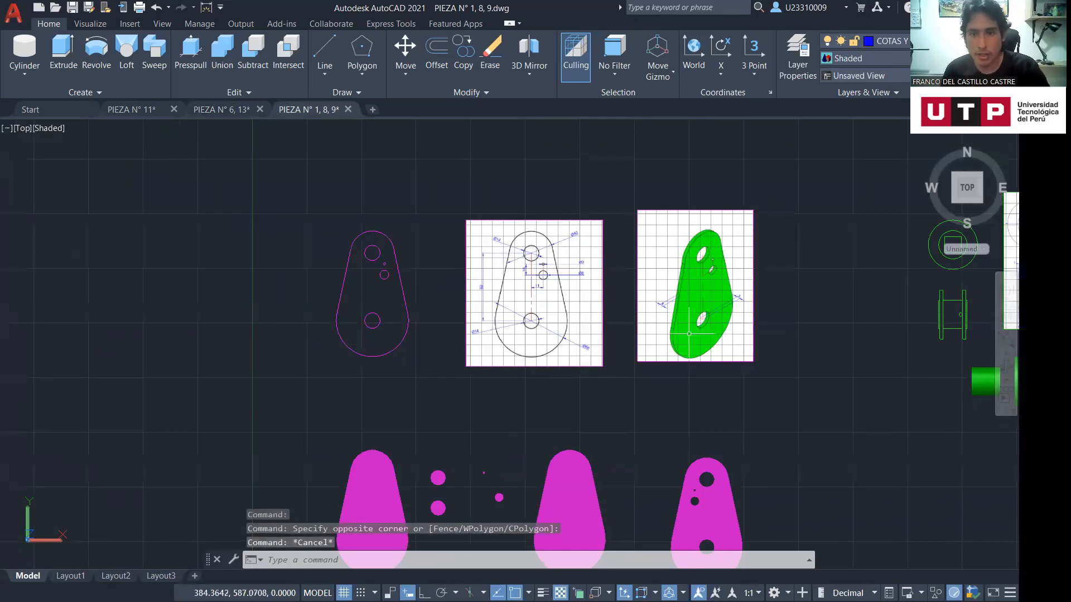
# Examine the dimensioned front view and the 3D view of the piece 1 plate
pyautogui.scroll(5, 699, 303)
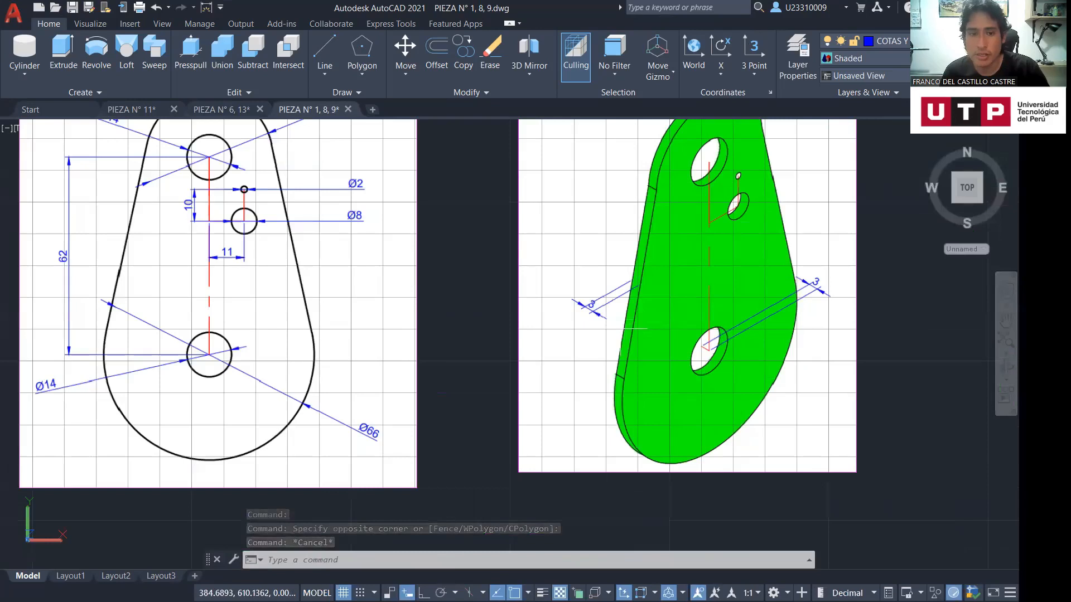
pyautogui.scroll(-4, 622, 328)
pyautogui.moveTo(525, 462); pyautogui.dragTo(584, 378, button='middle')
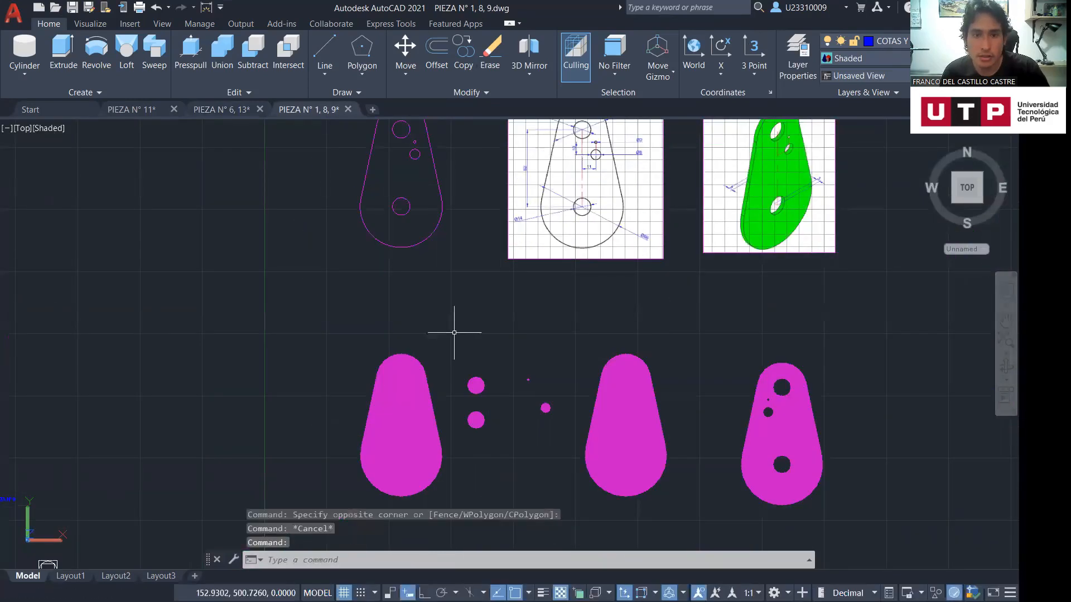
# Inspect the extruded solid plate and the four separate cylinders of piece 1 from an oblique angle
pyautogui.click(1005, 366)
pyautogui.moveTo(725, 335); pyautogui.dragTo(536, 475)
pyautogui.moveTo(528, 417); pyautogui.dragTo(487, 406)
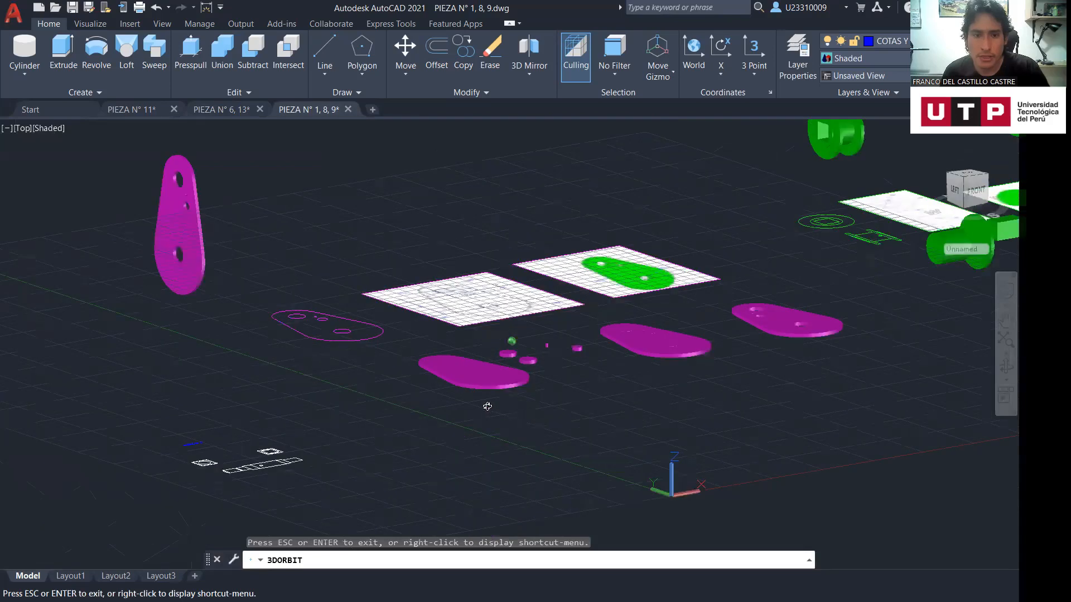
pyautogui.scroll(5, 529, 480)
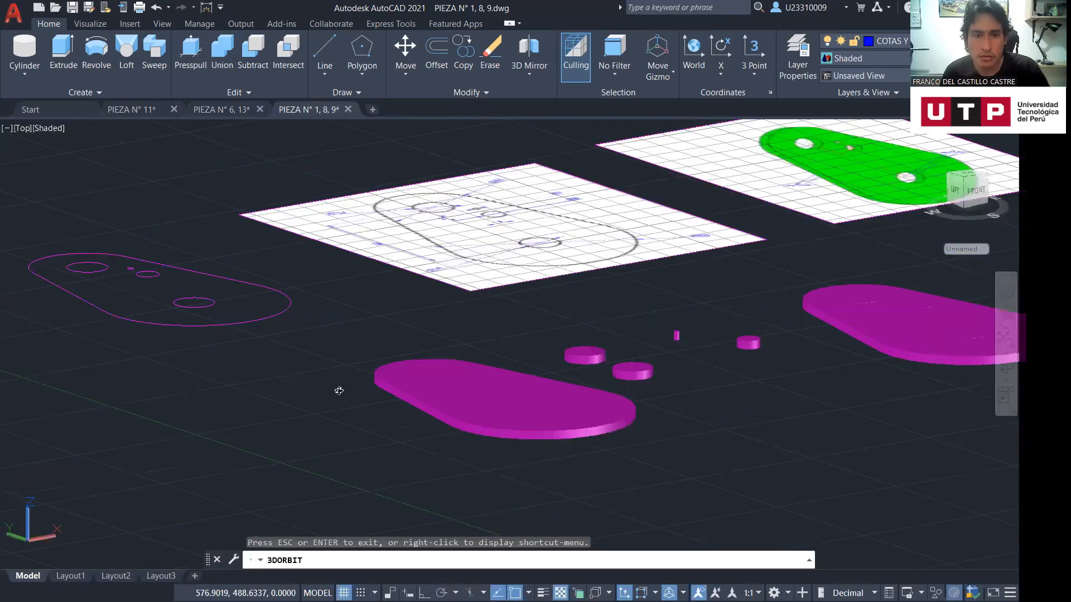
pyautogui.moveTo(205, 315); pyautogui.dragTo(201, 307)
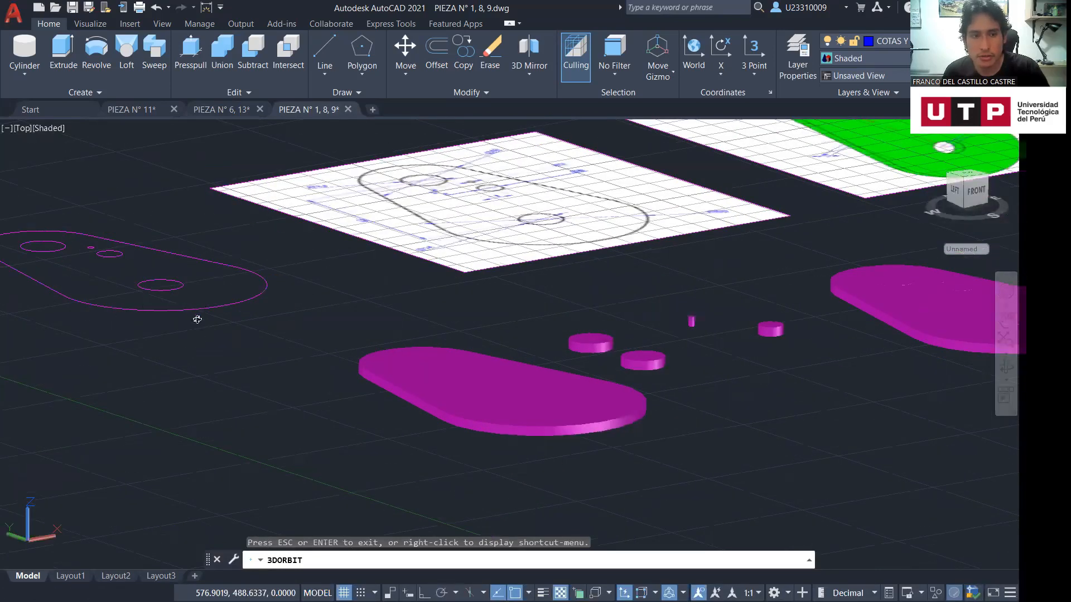
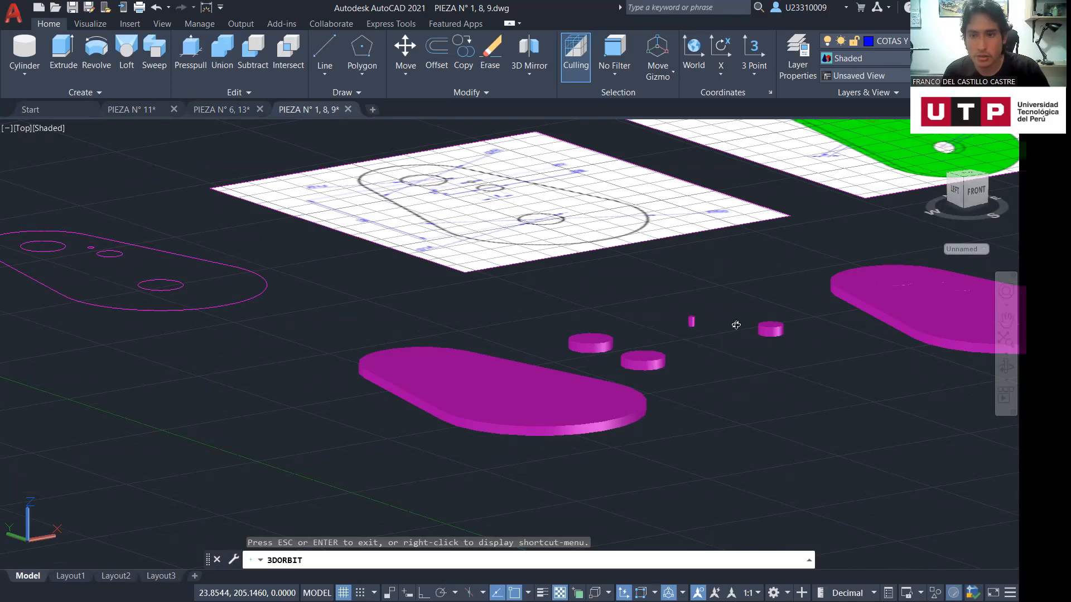
# View the solid and drilled plates from the front, and select the four cylinders embedded in the solid plate
pyautogui.moveTo(695, 391); pyautogui.dragTo(675, 390)
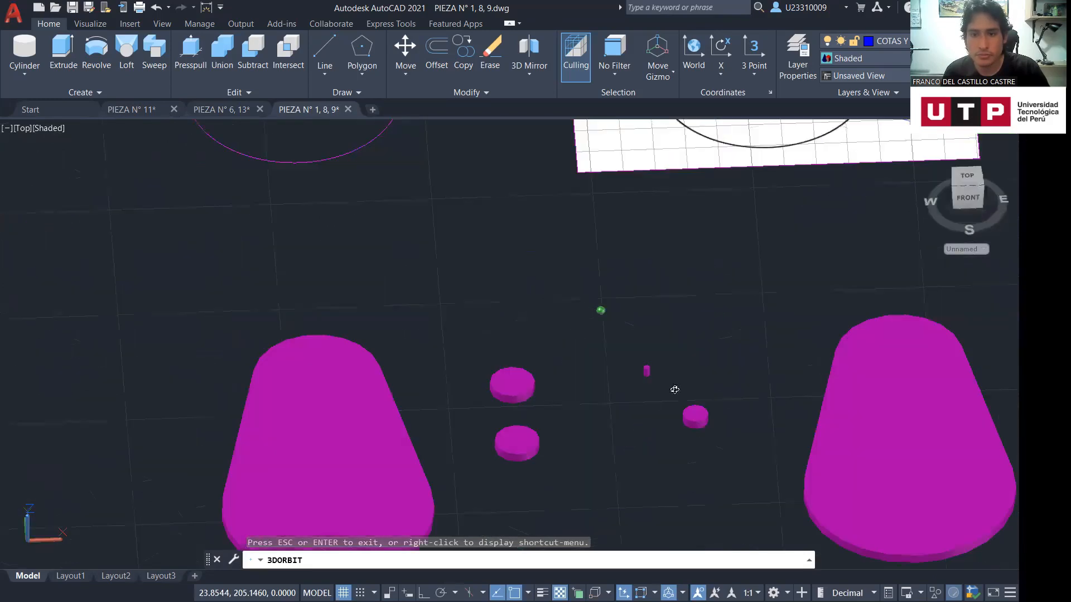
pyautogui.moveTo(756, 385); pyautogui.dragTo(282, 320, button='middle')
pyautogui.press('Escape')
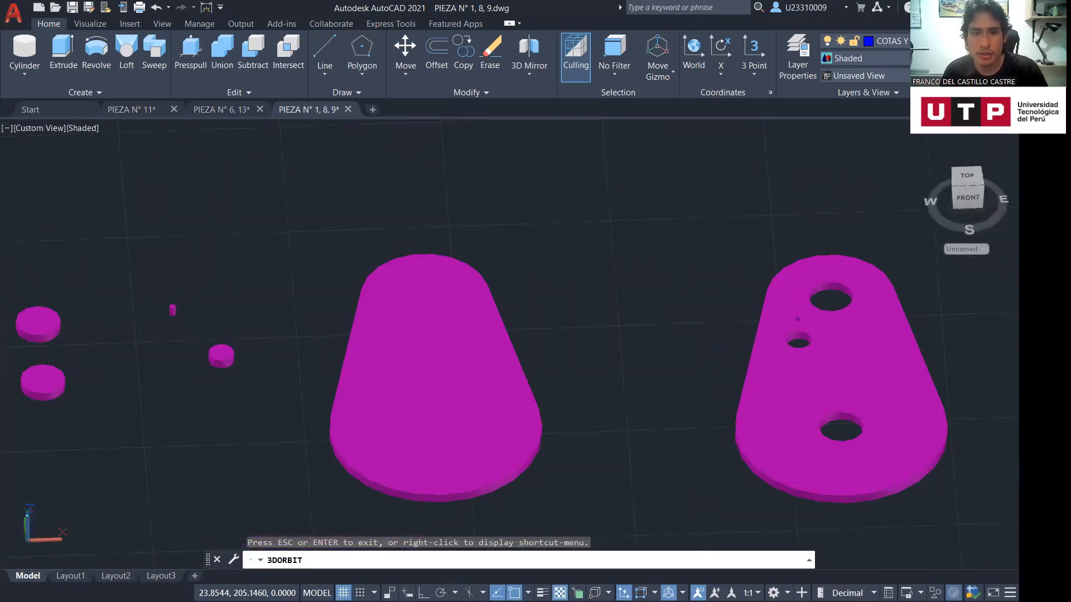
pyautogui.click(344, 237)
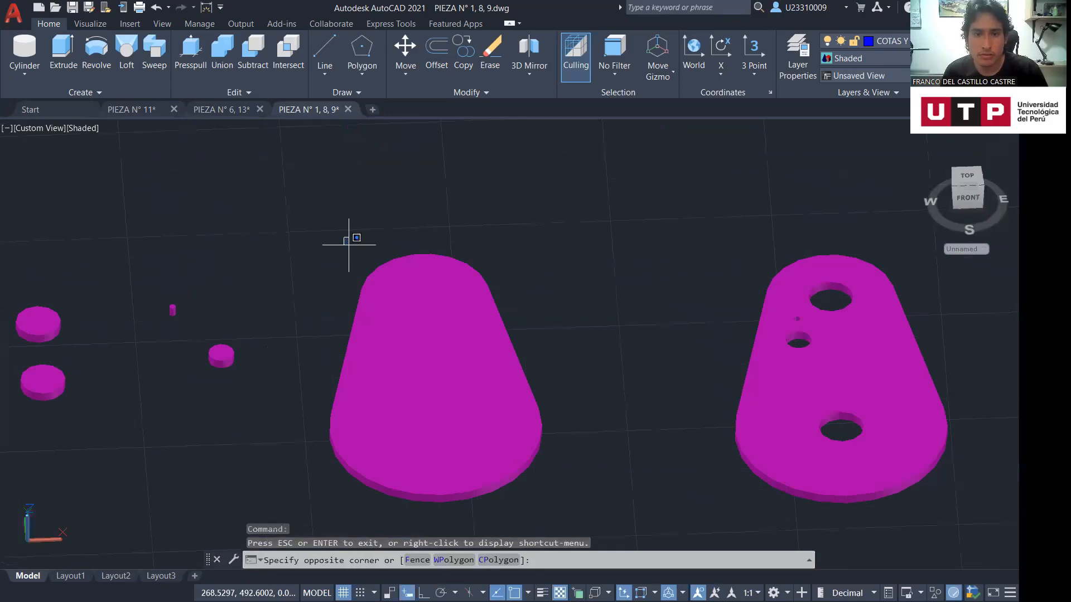
pyautogui.click(502, 452)
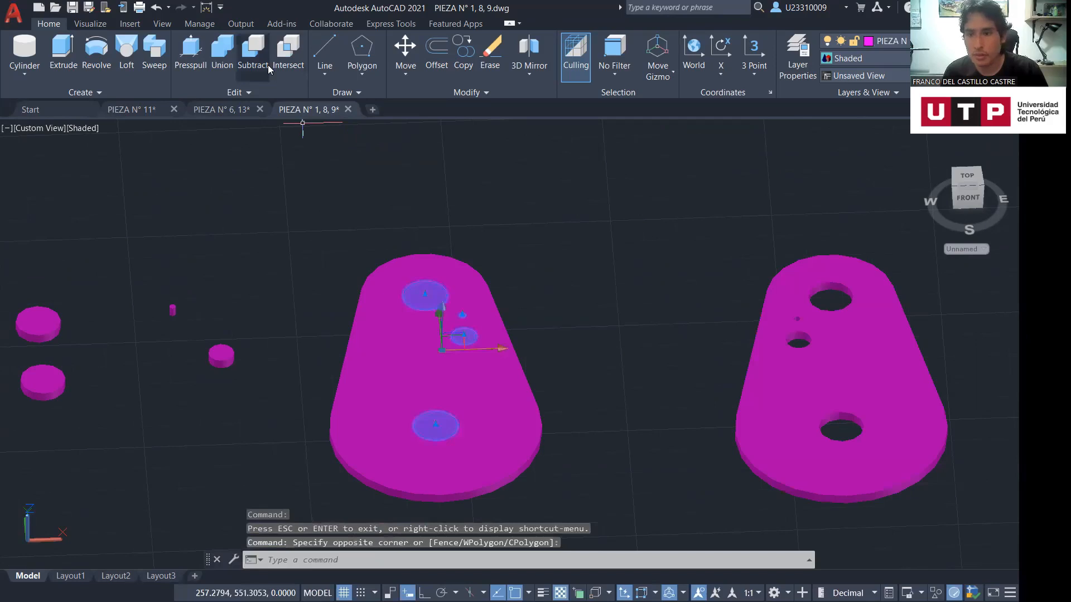
# Clear the cylinder selection, and inspect the upright drilled plate of piece 1 from oblique angles
pyautogui.press('Escape')
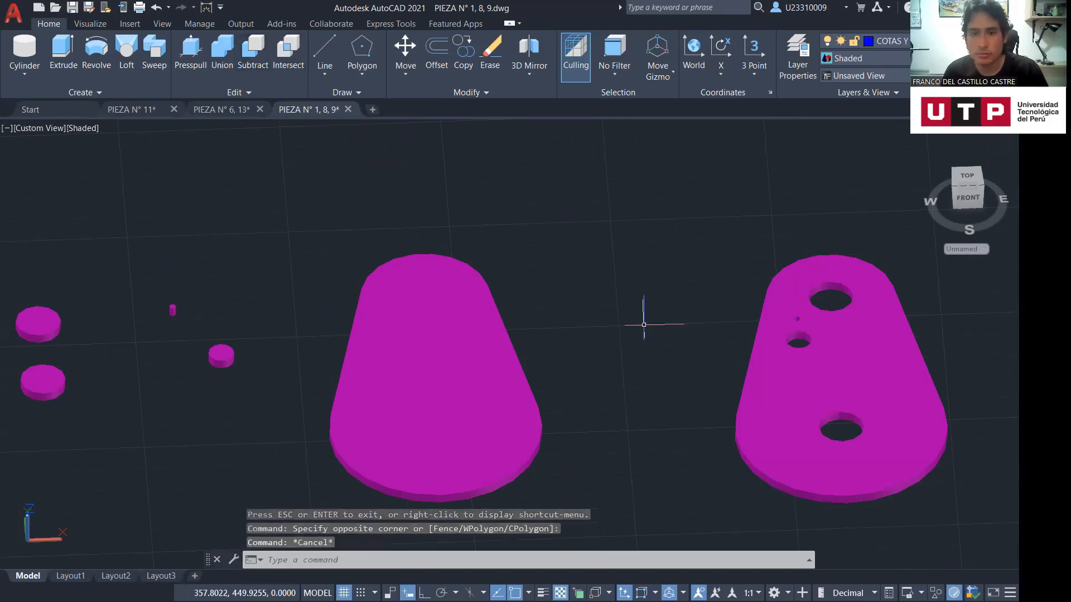
pyautogui.scroll(-8, 642, 321)
pyautogui.scroll(6, 641, 246)
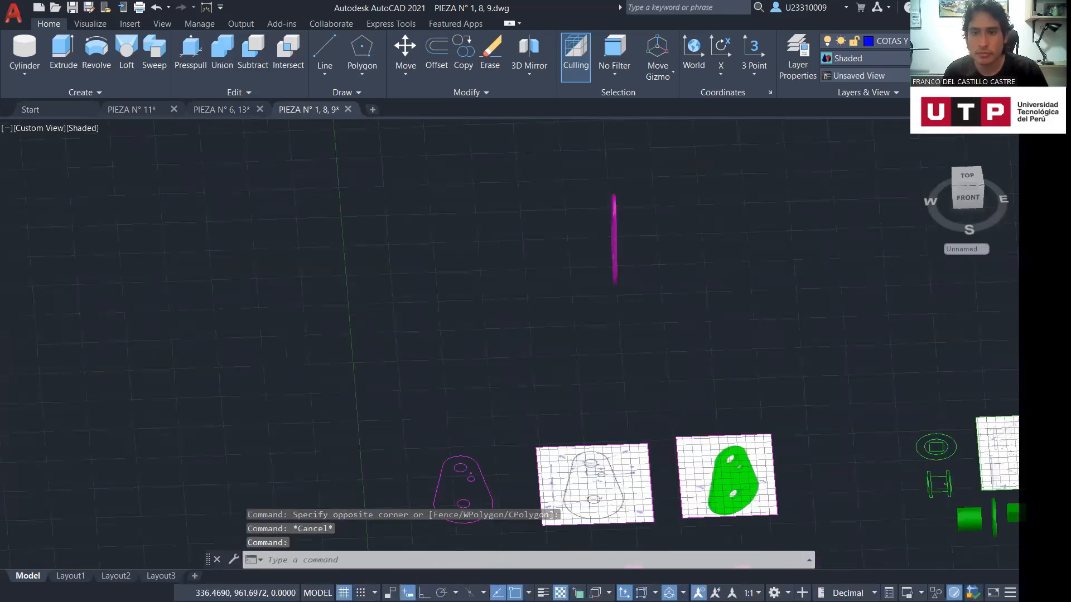
pyautogui.press('Escape')
pyautogui.press('Escape')
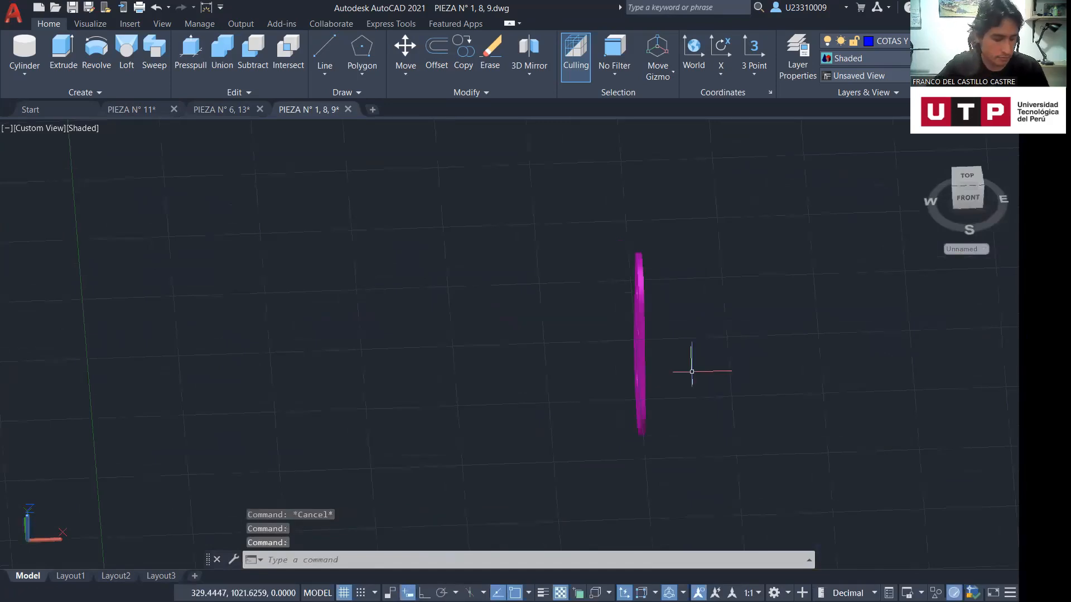
pyautogui.press('BackSpace')
pyautogui.write('R')
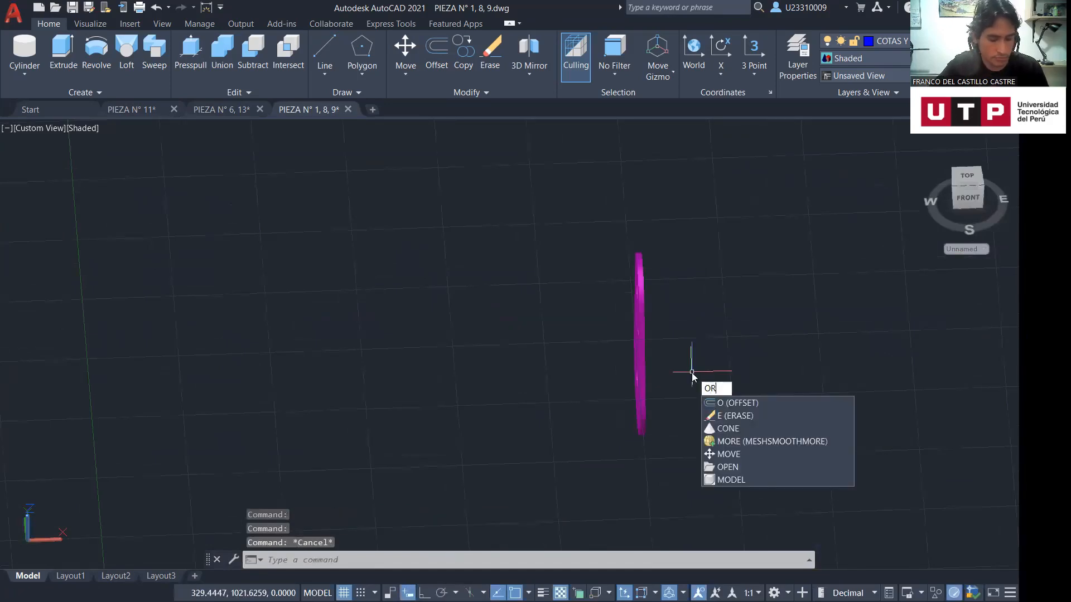
pyautogui.keyDown('shift'); pyautogui.moveTo(693, 372); pyautogui.dragTo(794, 342, button='middle'); pyautogui.keyUp('shift')
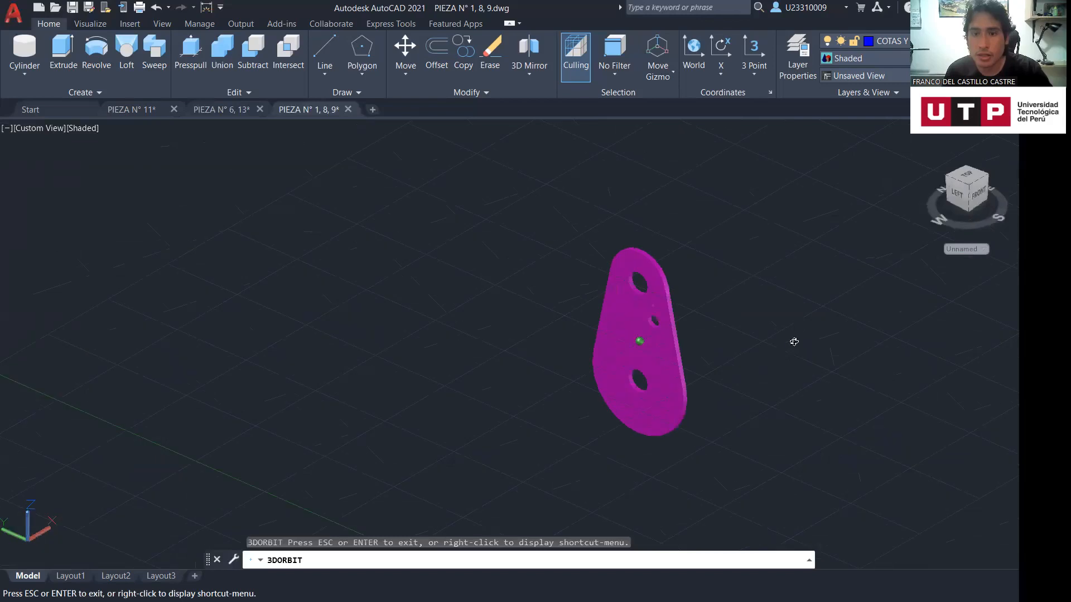
pyautogui.moveTo(804, 297); pyautogui.dragTo(704, 365)
# Consult the 3D view of piece 8 on the Layout2 sheet, and return to model space
pyautogui.moveTo(786, 412); pyautogui.dragTo(144, 106, button='middle')
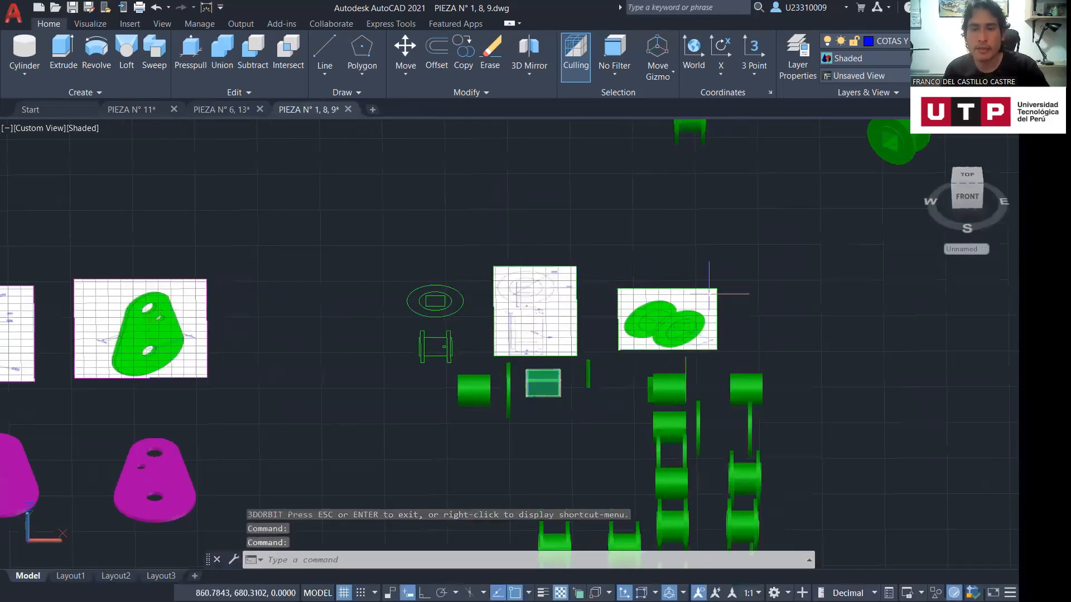
pyautogui.click(113, 578)
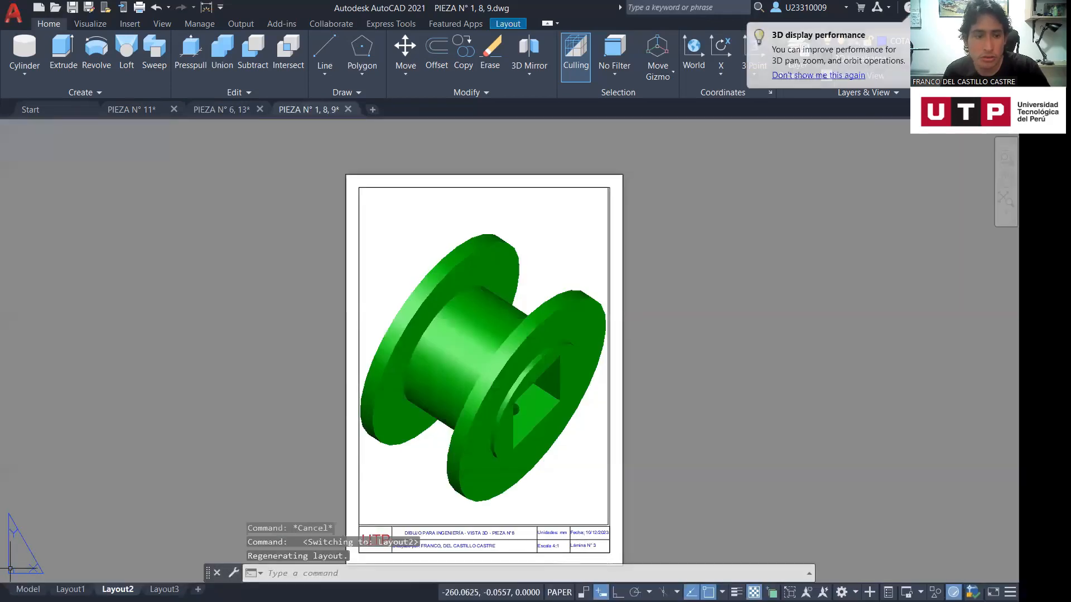
pyautogui.click(27, 576)
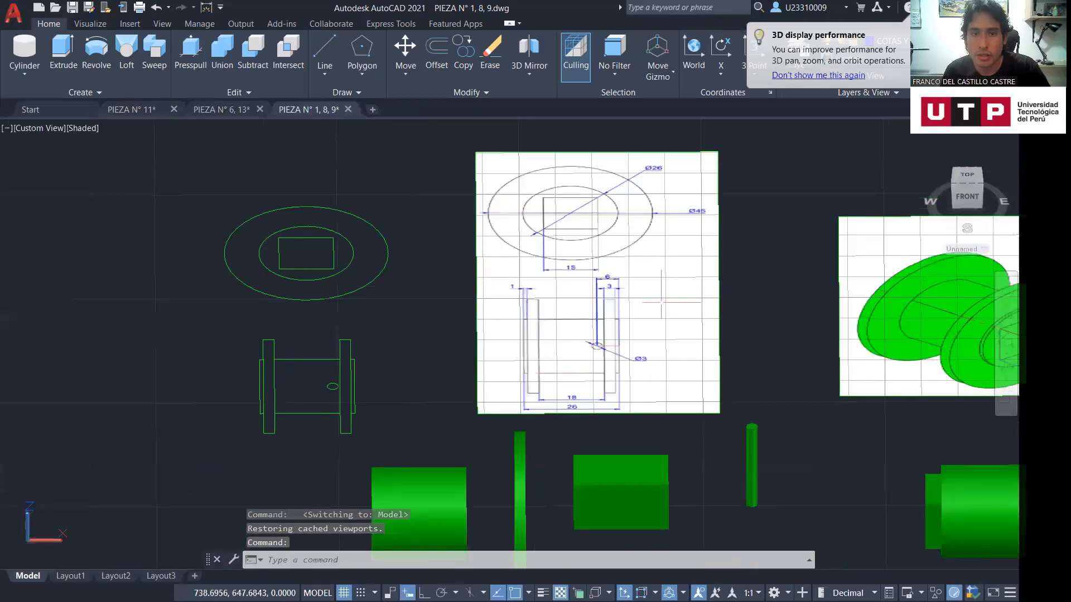
# Examine the 2D outlines and dimensioned views of piece 8 along with the base solids beneath them
pyautogui.moveTo(660, 306); pyautogui.dragTo(687, 366, button='middle')
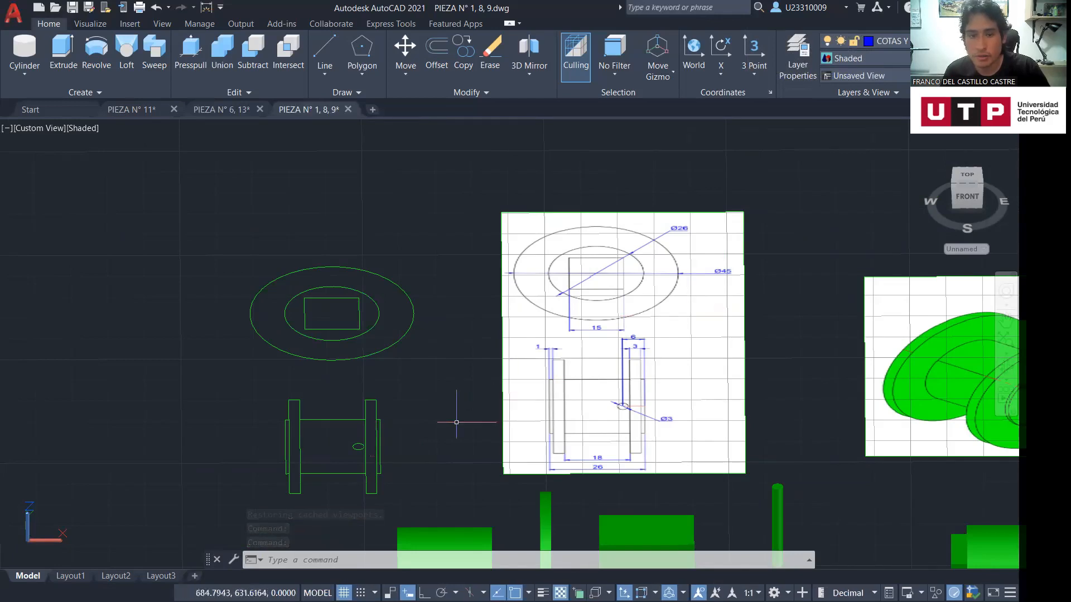
pyautogui.moveTo(437, 450); pyautogui.dragTo(420, 347, button='middle')
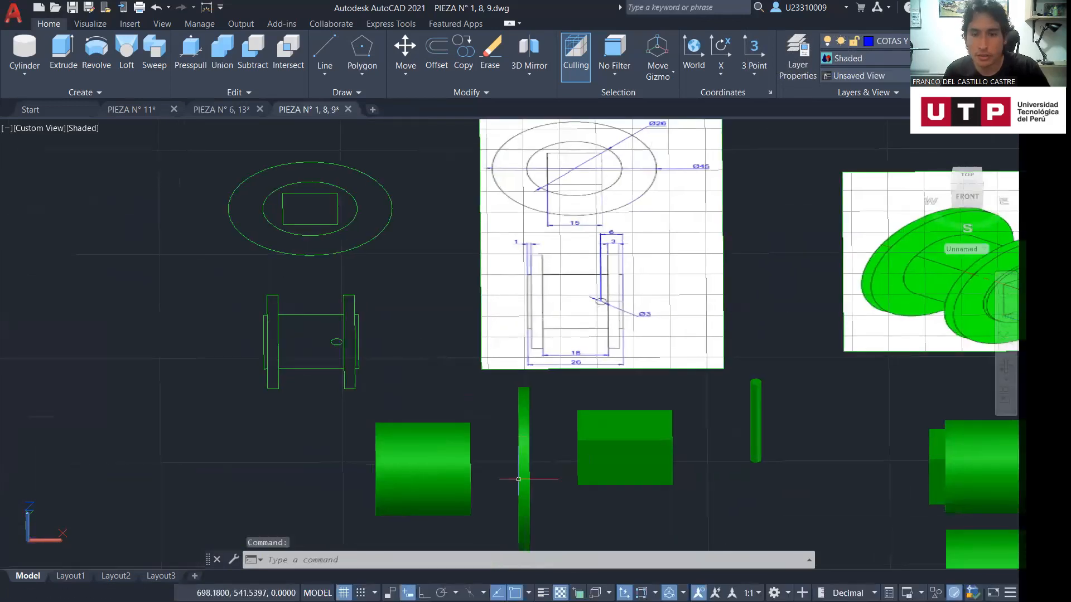
pyautogui.moveTo(606, 513); pyautogui.dragTo(534, 489)
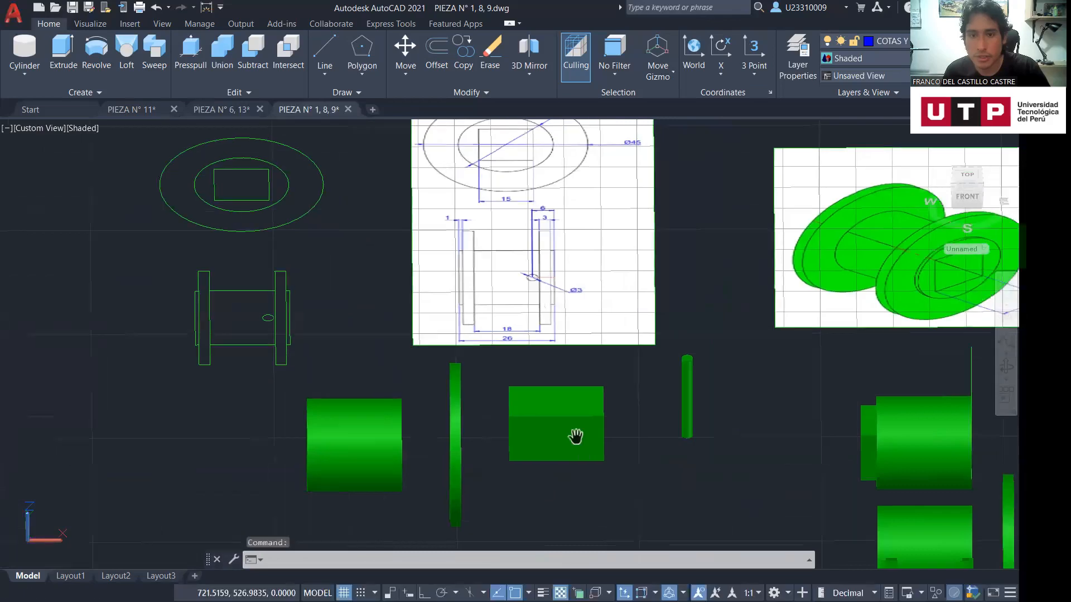
pyautogui.press('Escape')
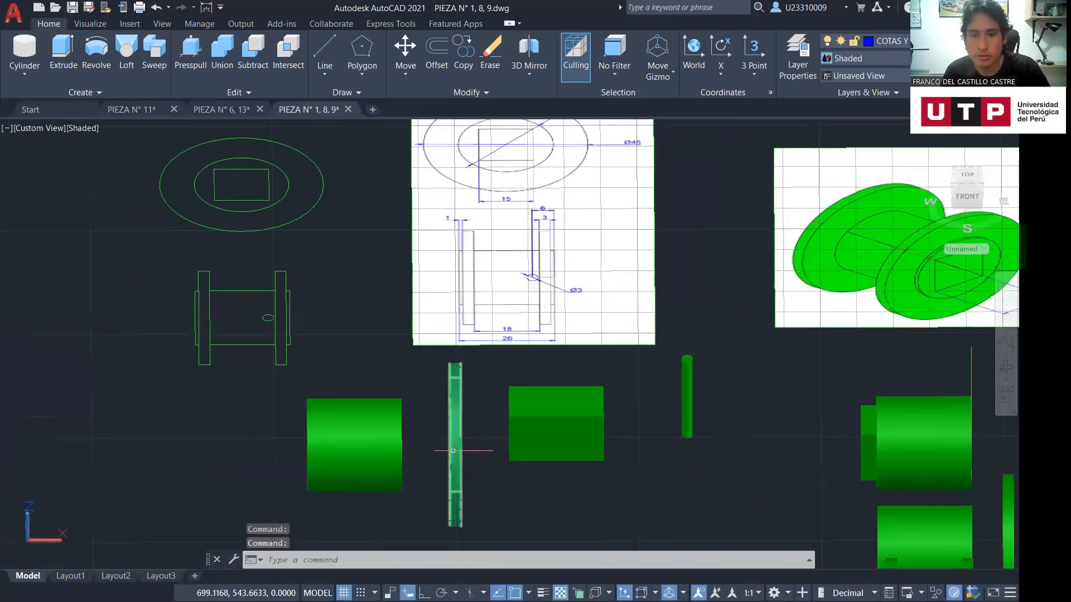
# Inspect the separate cylinder, disc, rectangular prism and thin rod of piece 8 from different angles, comparing them with the dimensioned views
pyautogui.click(1005, 367)
pyautogui.moveTo(624, 456); pyautogui.dragTo(494, 351)
pyautogui.moveTo(752, 427); pyautogui.dragTo(695, 438)
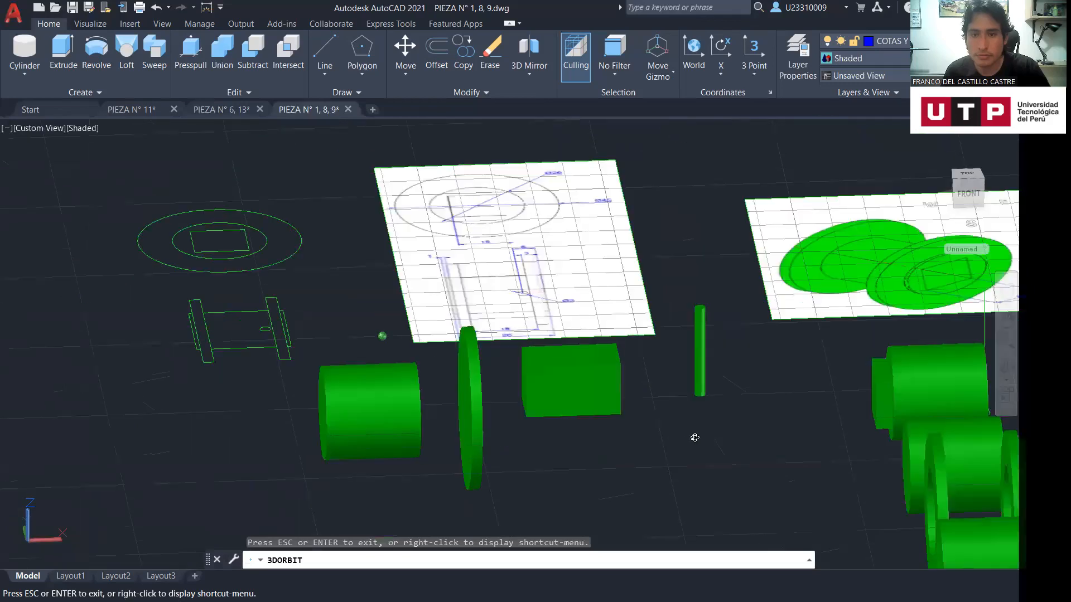
pyautogui.moveTo(681, 401); pyautogui.dragTo(679, 376)
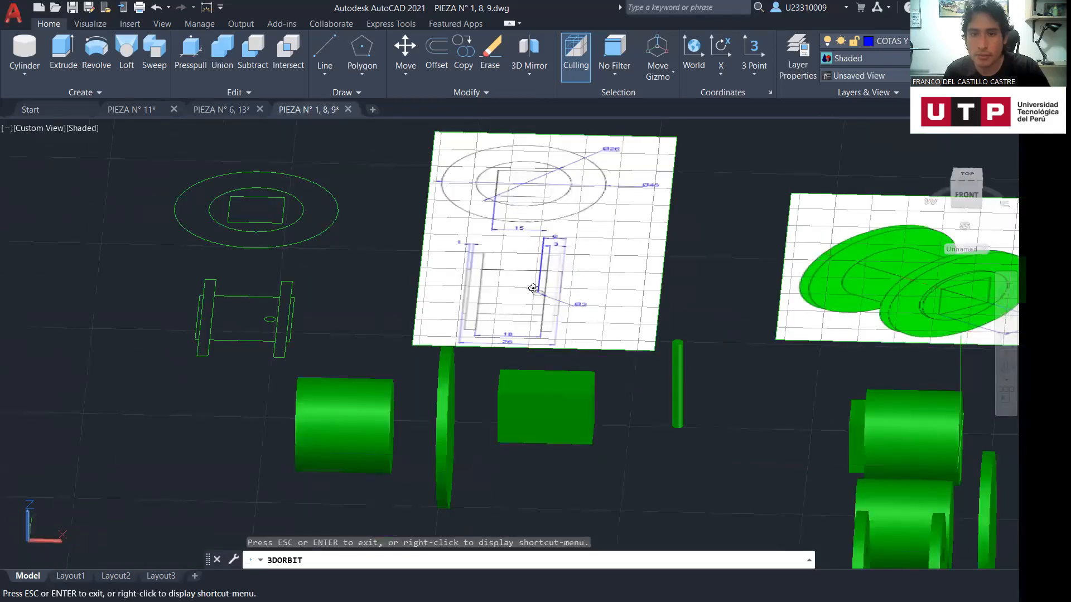
pyautogui.moveTo(616, 497); pyautogui.dragTo(605, 297, button='middle')
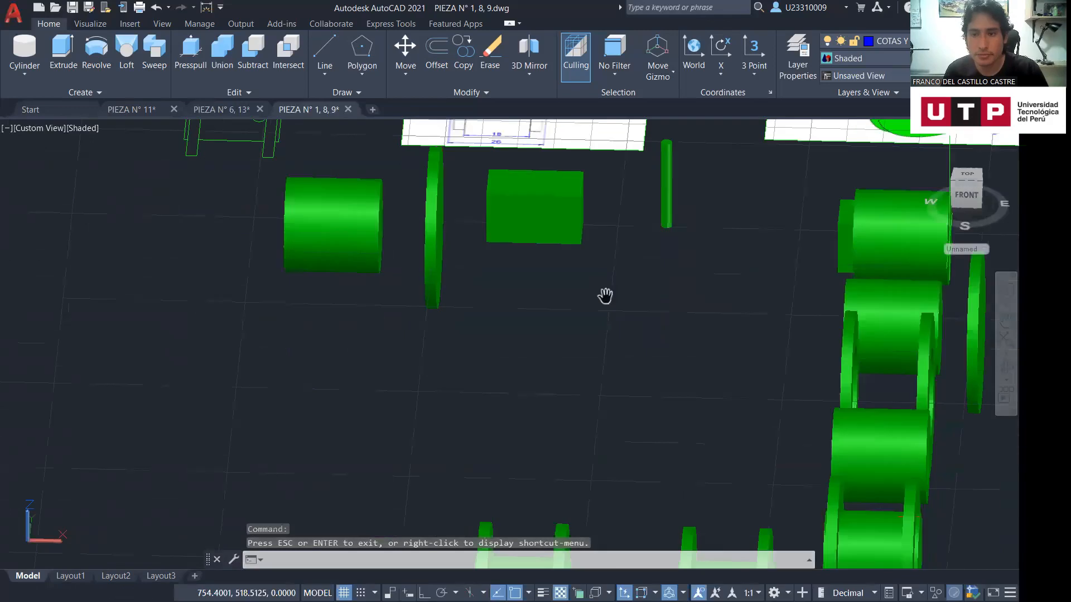
pyautogui.scroll(-4, 606, 296)
pyautogui.moveTo(673, 322); pyautogui.dragTo(517, 397, button='middle')
pyautogui.scroll(5, 517, 397)
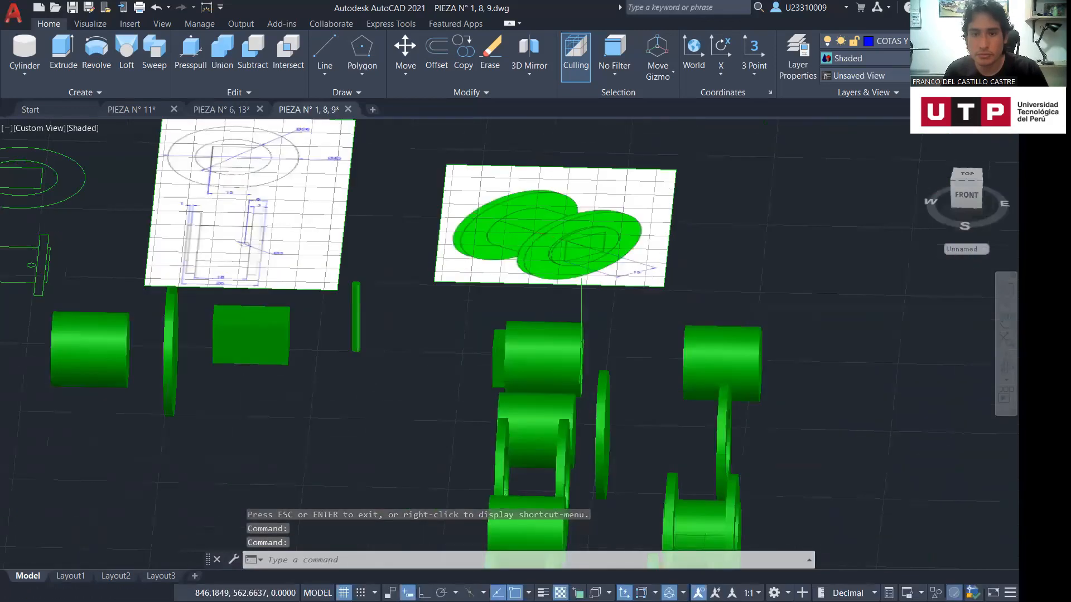
pyautogui.moveTo(600, 369); pyautogui.dragTo(662, 358, button='middle')
pyautogui.scroll(-3, 663, 358)
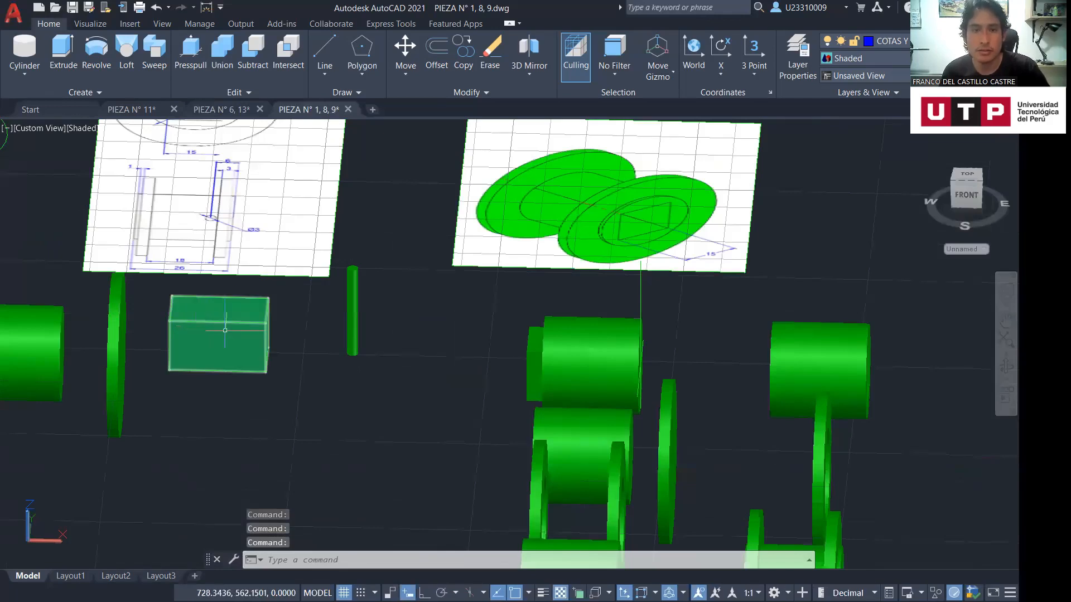
pyautogui.moveTo(328, 228); pyautogui.dragTo(529, 396, button='middle')
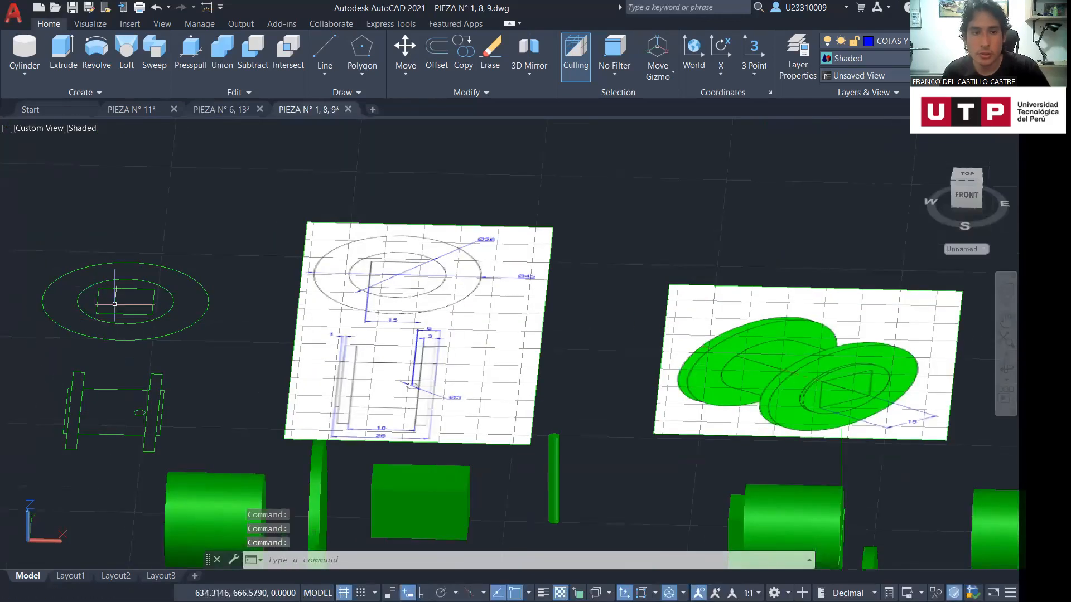
# View the cylinder with the embedded prism from an oblique angle, and highlight the guide lines crossing its end face
pyautogui.scroll(6, 593, 498)
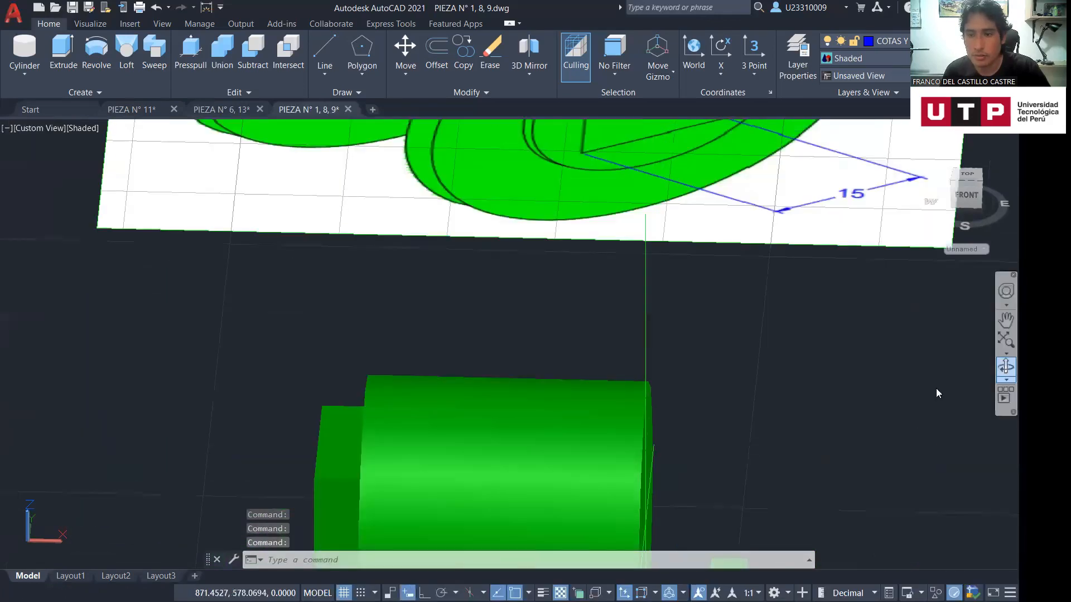
pyautogui.keyDown('shift'); pyautogui.moveTo(936, 389); pyautogui.dragTo(705, 482, button='middle'); pyautogui.keyUp('shift')
pyautogui.moveTo(570, 374)
pyautogui.keyDown('shift'); pyautogui.mouseDown(button='middle')
pyautogui.moveTo(672, 307)
pyautogui.moveTo(589, 373)
pyautogui.mouseUp(button='middle'); pyautogui.keyUp('shift')
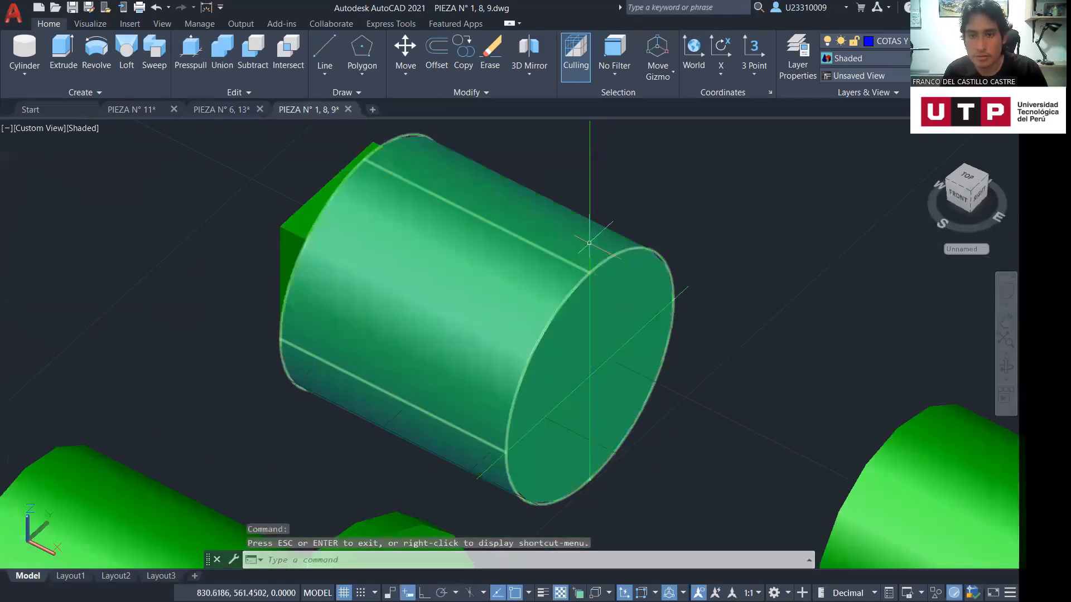
pyautogui.click(592, 167)
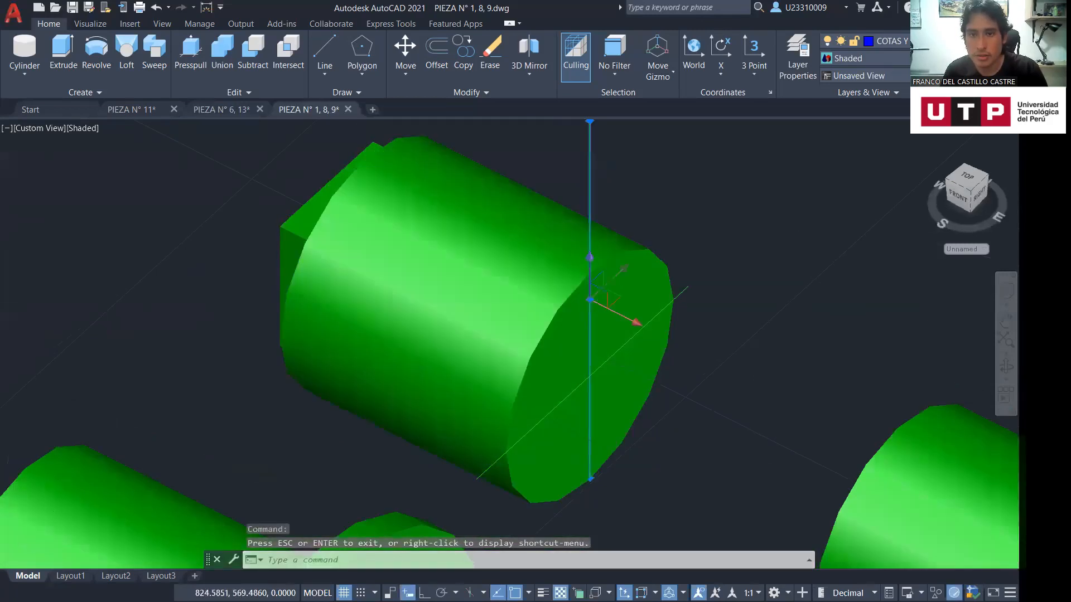
pyautogui.click(685, 291)
pyautogui.press('Escape')
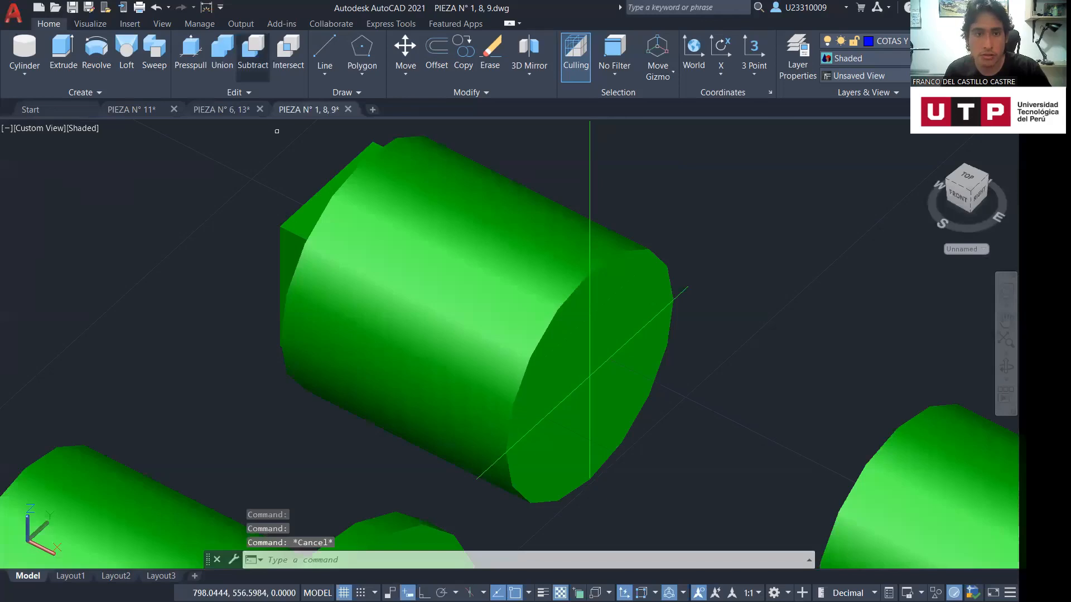
# Try subtracting the rectangular prism from the cylinder, inspect the cut, and undo the subtraction
pyautogui.click(253, 53)
pyautogui.click(357, 200)
pyautogui.press('Return')
pyautogui.click(298, 219)
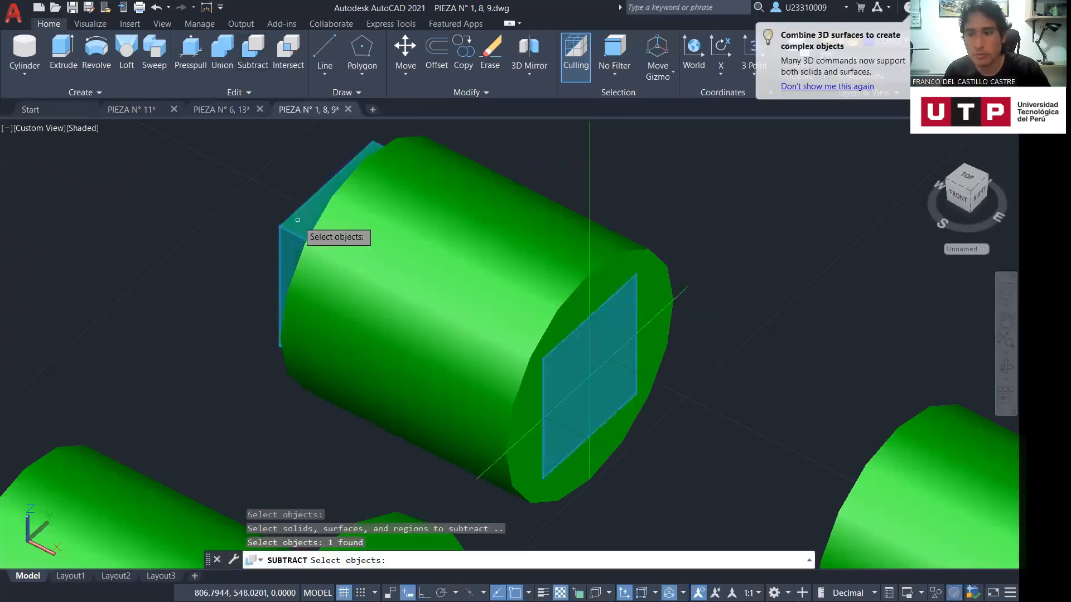
pyautogui.press('Return')
pyautogui.press('Escape')
pyautogui.moveTo(752, 408); pyautogui.dragTo(708, 399)
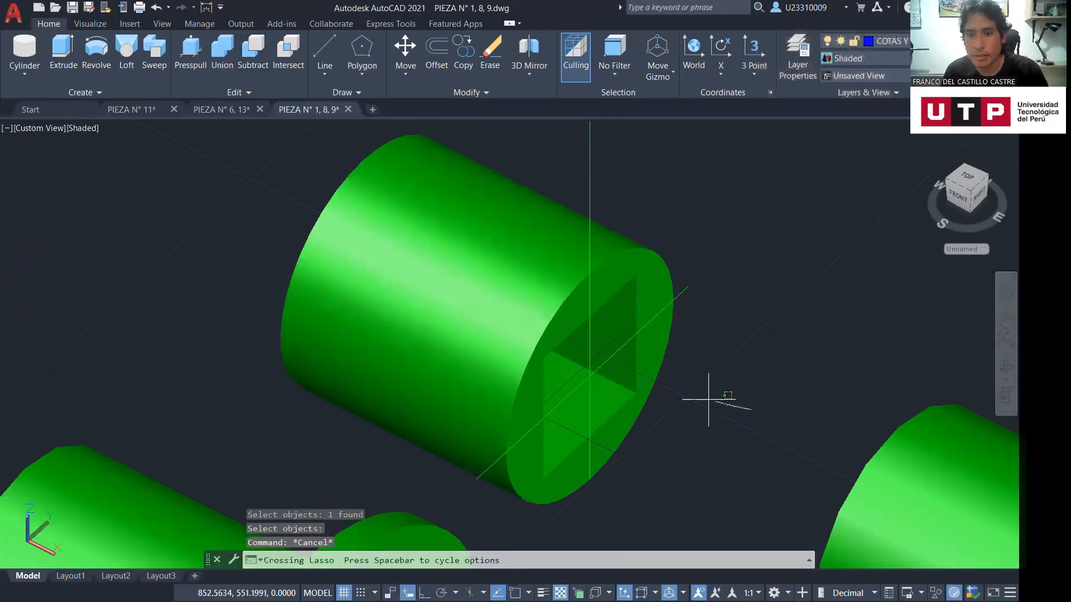
pyautogui.press('Escape')
pyautogui.keyDown('shift'); pyautogui.moveTo(684, 369); pyautogui.dragTo(785, 388, button='middle'); pyautogui.keyUp('shift')
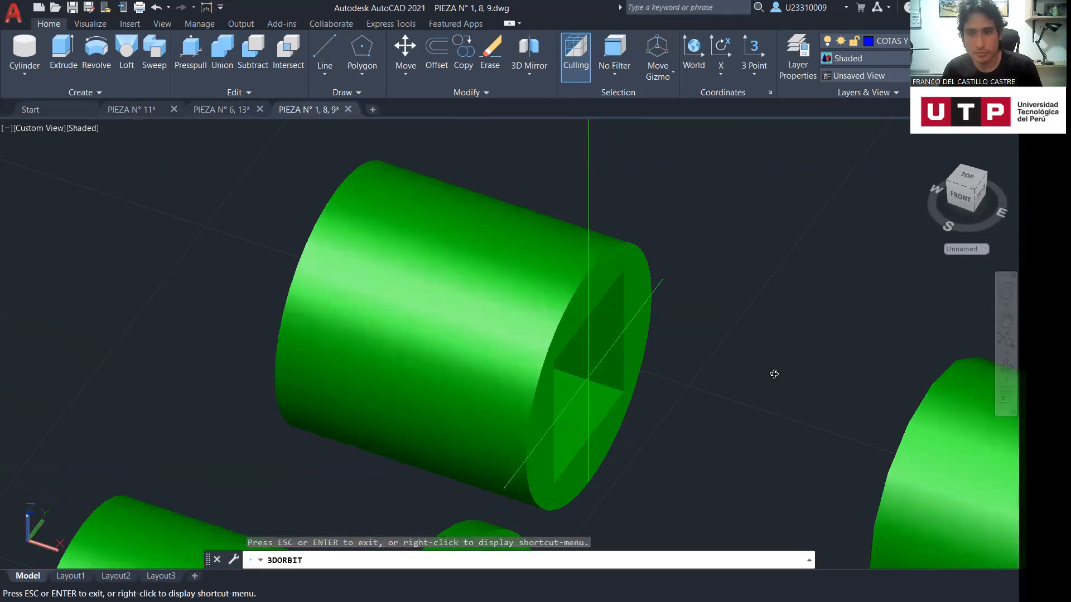
pyautogui.hotkey('ctrl', 'z')
pyautogui.hotkey('ctrl', 'z')
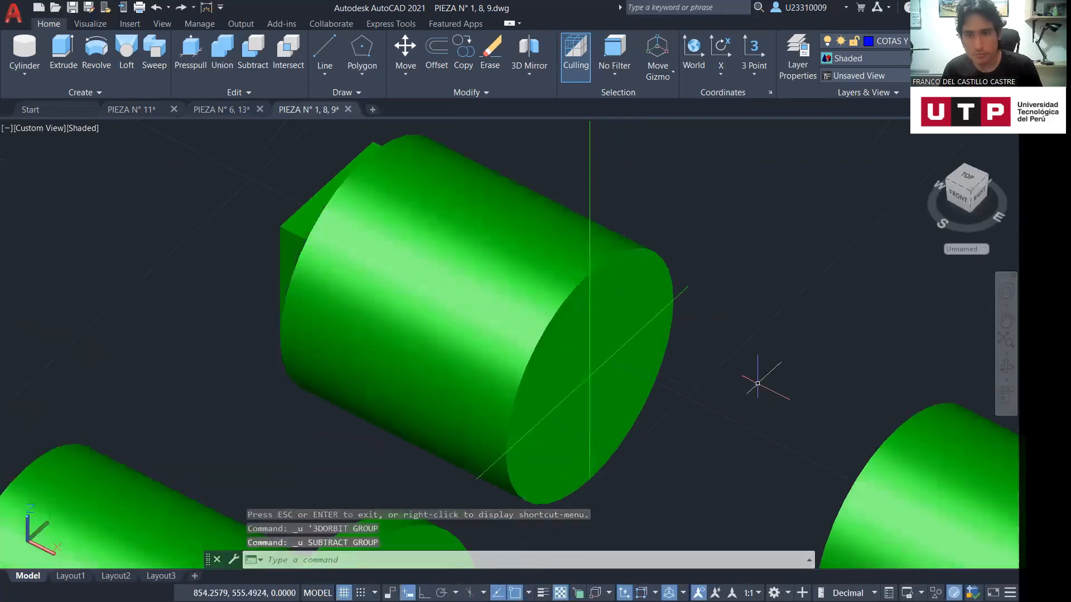
# Inspect the finished copy of the cylinder with its square through-hole from several angles
pyautogui.moveTo(758, 375); pyautogui.dragTo(584, 327, button='middle')
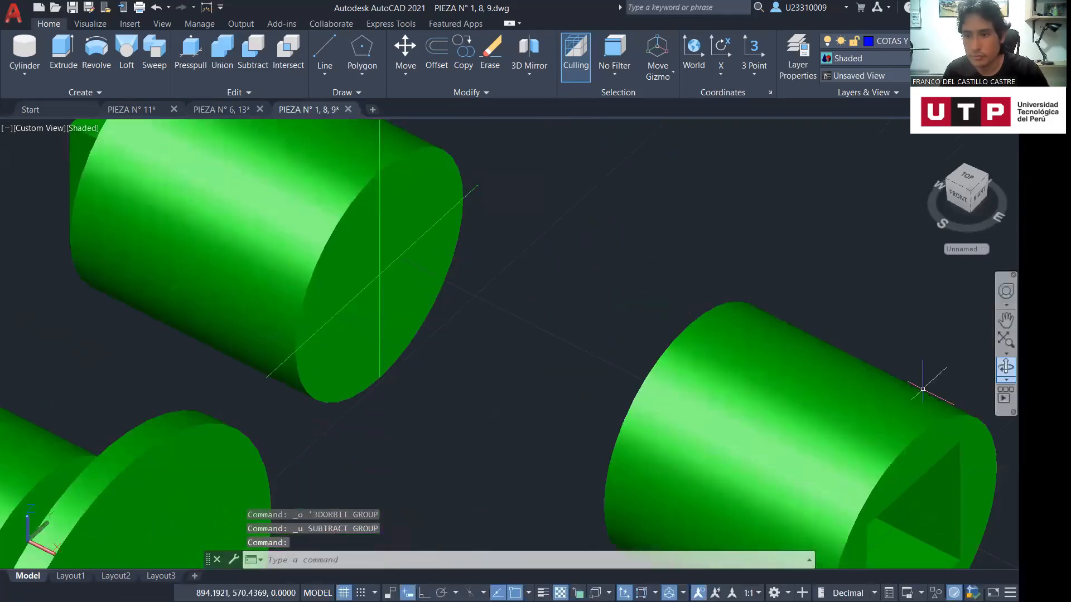
pyautogui.click(867, 381)
pyautogui.press('Escape')
pyautogui.press('Escape')
pyautogui.moveTo(909, 326); pyautogui.dragTo(643, 211, button='middle')
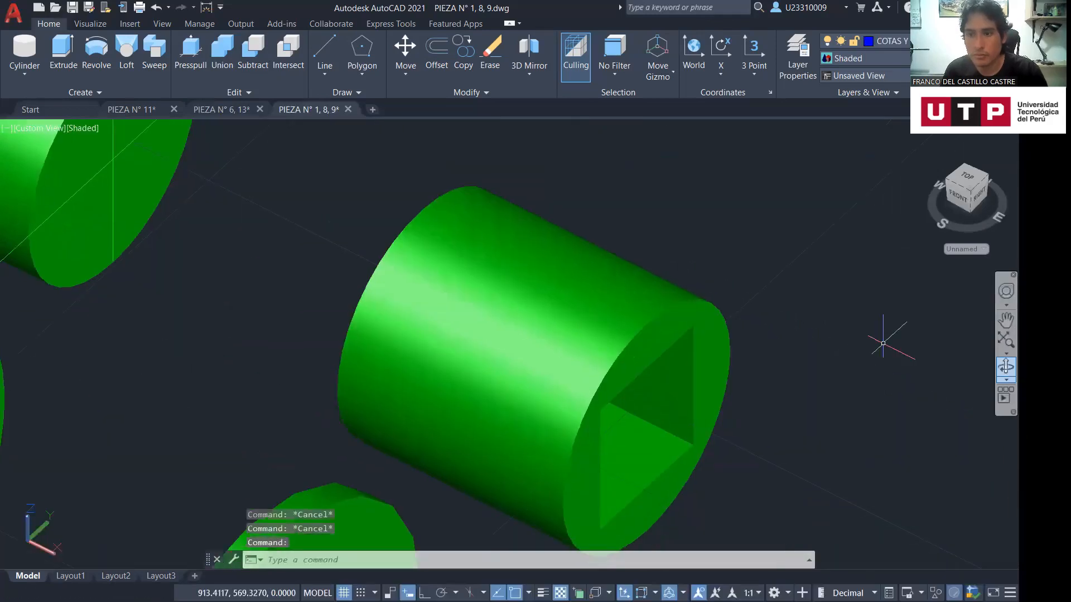
pyautogui.keyDown('shift'); pyautogui.moveTo(762, 336); pyautogui.dragTo(952, 403, button='middle'); pyautogui.keyUp('shift')
pyautogui.scroll(-4, 724, 416)
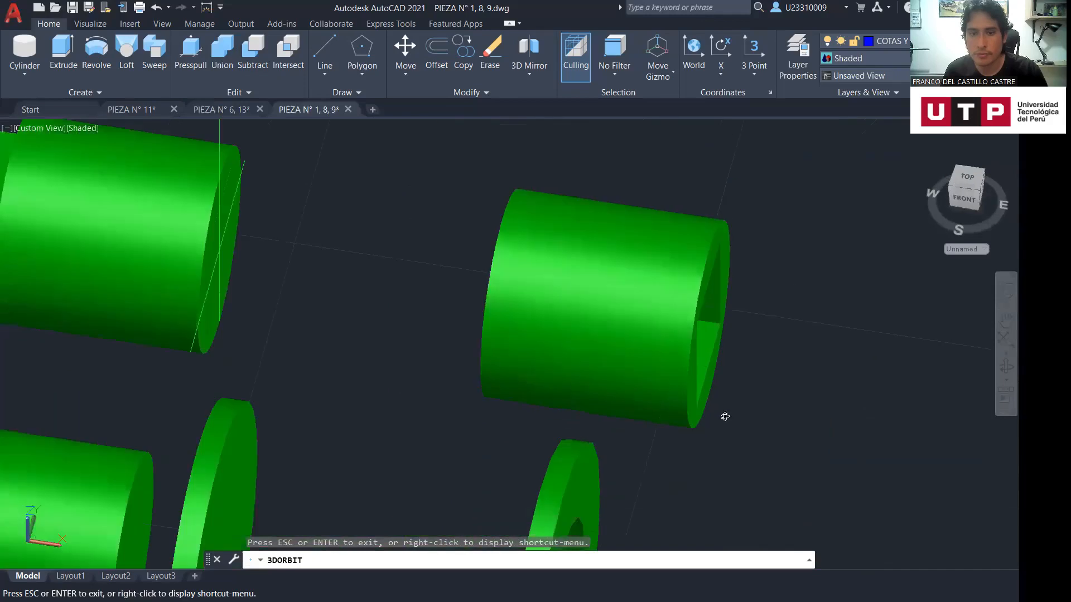
# Examine how the cylinder and disc of piece 8 produce the flange ring, highlighting the cylinder with the embedded prism and viewing the spool assemblies
pyautogui.moveTo(504, 468); pyautogui.dragTo(796, 308, button='middle')
pyautogui.moveTo(729, 357)
pyautogui.keyDown('shift'); pyautogui.mouseDown(button='middle')
pyautogui.moveTo(703, 364)
pyautogui.moveTo(863, 519)
pyautogui.moveTo(732, 486)
pyautogui.mouseUp(button='middle'); pyautogui.keyUp('shift')
pyautogui.moveTo(611, 352)
pyautogui.mouseDown(button='middle')
pyautogui.moveTo(760, 517)
pyautogui.moveTo(657, 382)
pyautogui.moveTo(609, 296)
pyautogui.moveTo(554, 246)
pyautogui.mouseUp(button='middle')
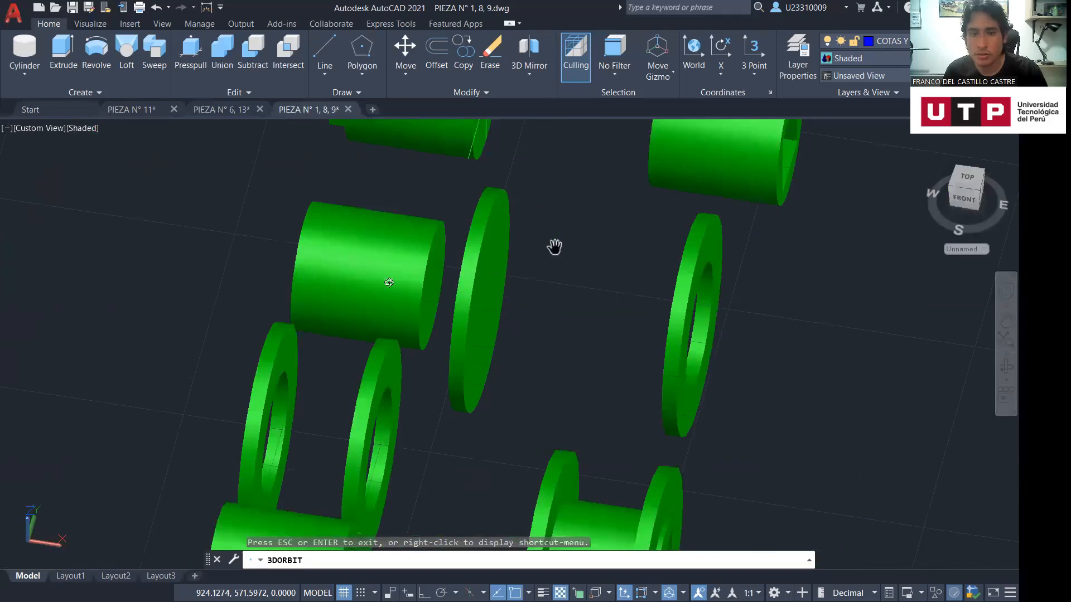
pyautogui.press('Escape')
pyautogui.moveTo(590, 207); pyautogui.dragTo(622, 349, button='middle')
pyautogui.click(458, 262)
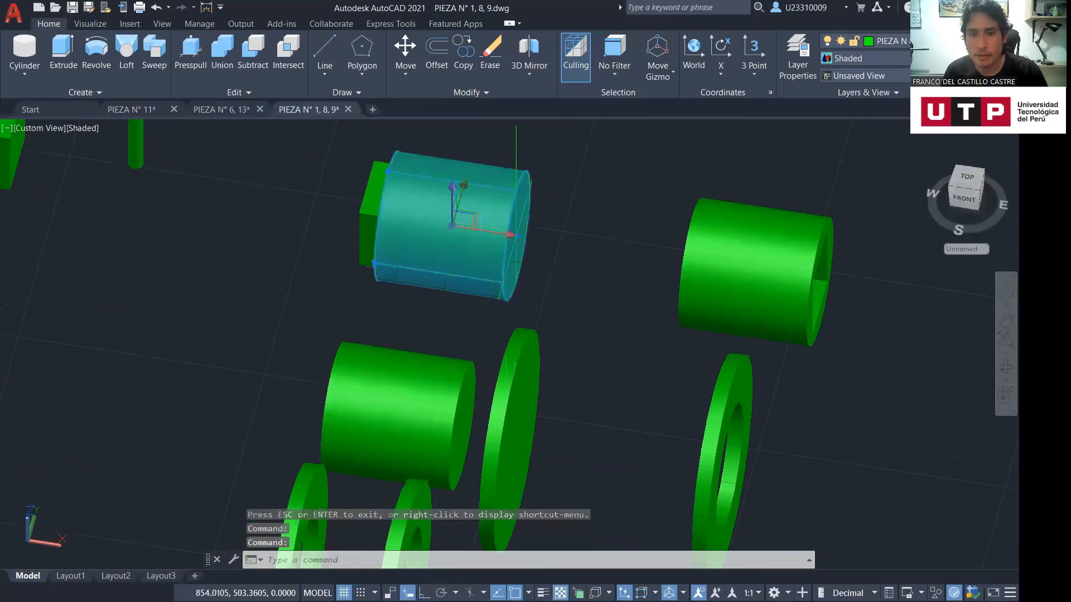
pyautogui.press('Escape')
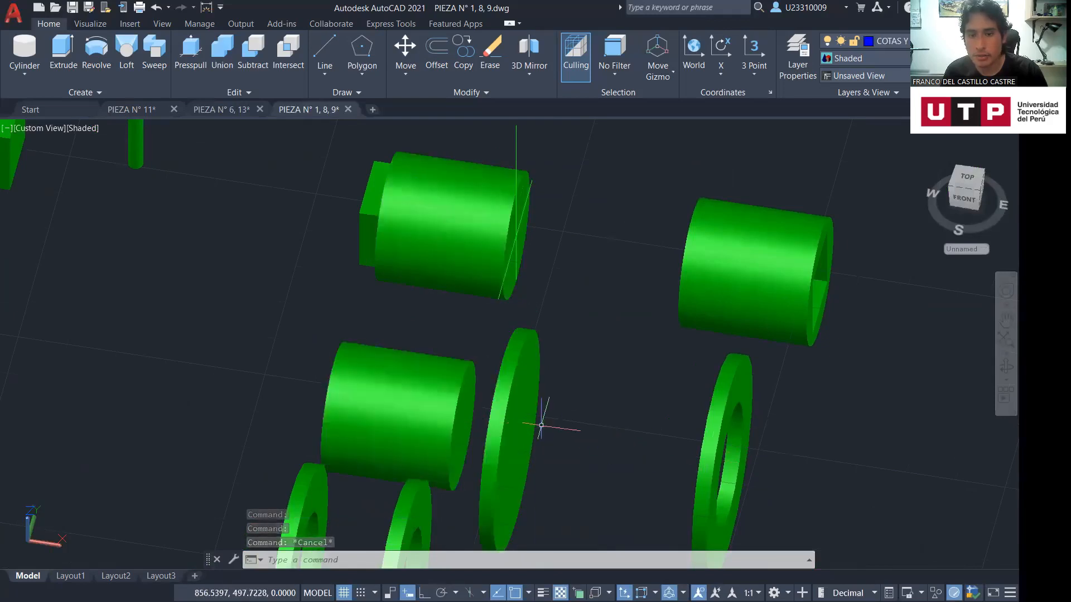
pyautogui.moveTo(789, 478); pyautogui.dragTo(635, 373, button='middle')
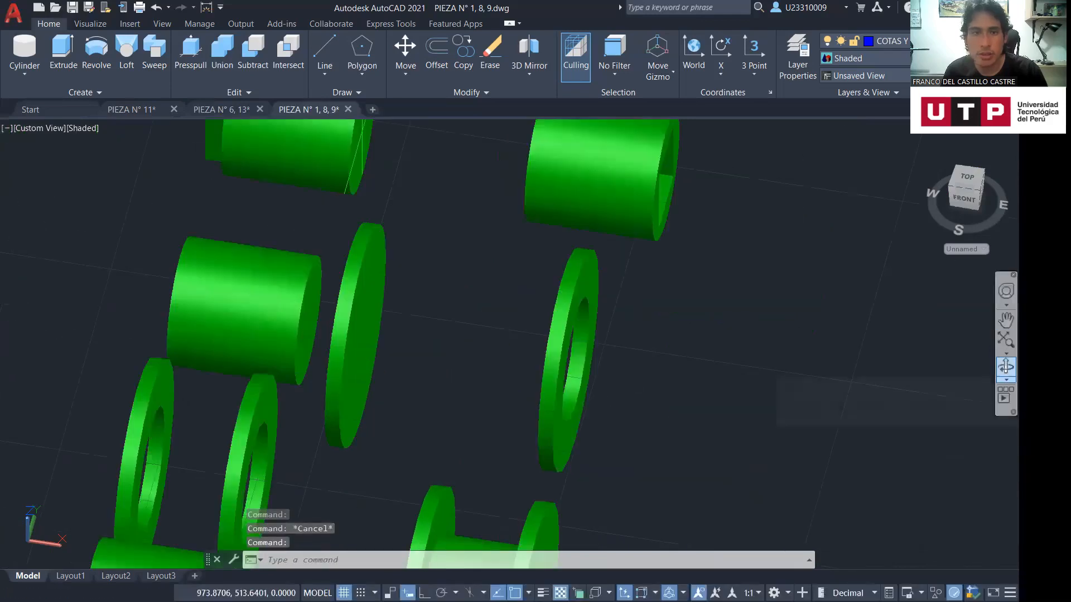
pyautogui.keyDown('shift'); pyautogui.moveTo(838, 334); pyautogui.dragTo(569, 333, button='middle'); pyautogui.keyUp('shift')
pyautogui.keyDown('shift'); pyautogui.moveTo(628, 471); pyautogui.dragTo(583, 453, button='middle'); pyautogui.keyUp('shift')
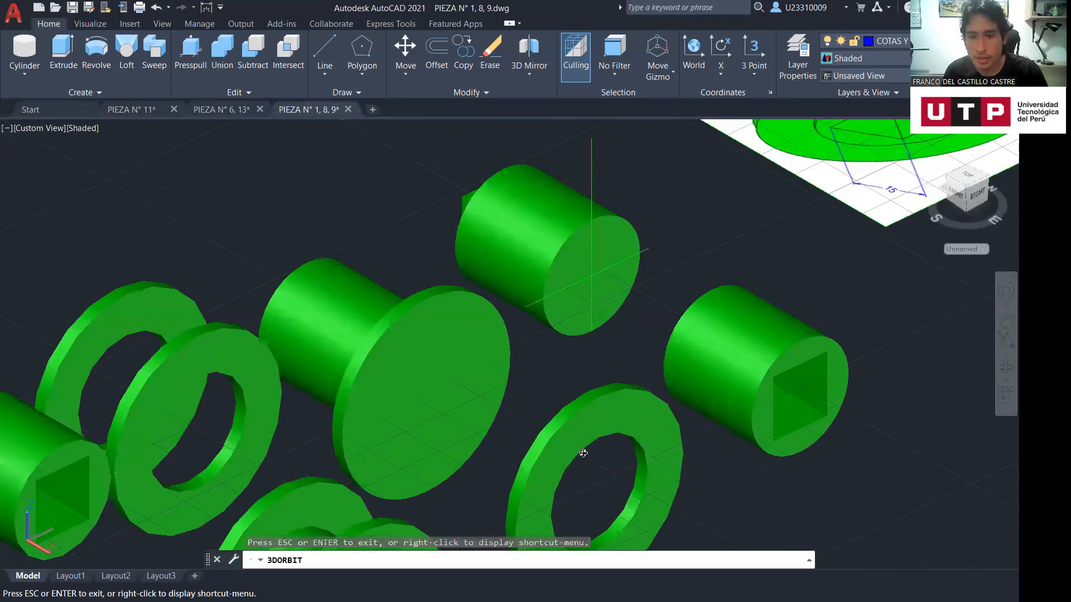
pyautogui.keyDown('shift'); pyautogui.moveTo(690, 497); pyautogui.dragTo(658, 309, button='middle'); pyautogui.keyUp('shift')
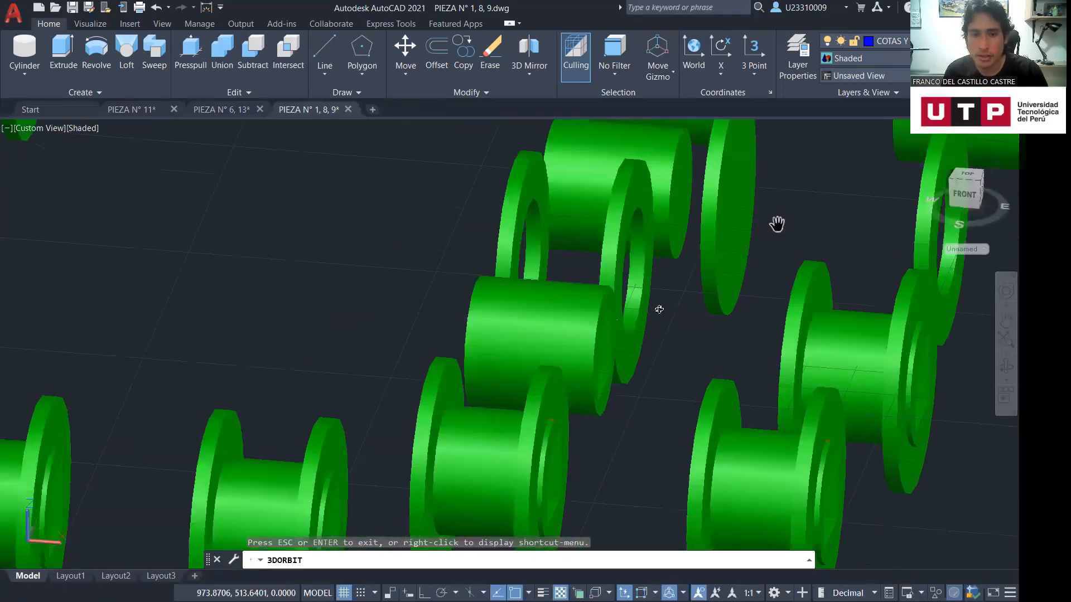
# Inspect the flange rings, the cylinder and the assembled spools from the front and from above
pyautogui.moveTo(777, 224)
pyautogui.mouseDown(button='middle')
pyautogui.moveTo(788, 469)
pyautogui.moveTo(817, 468)
pyautogui.moveTo(545, 129)
pyautogui.mouseUp(button='middle')
pyautogui.scroll(2, 491, 364)
pyautogui.scroll(-2, 647, 346)
pyautogui.moveTo(664, 506); pyautogui.dragTo(229, 265, button='middle')
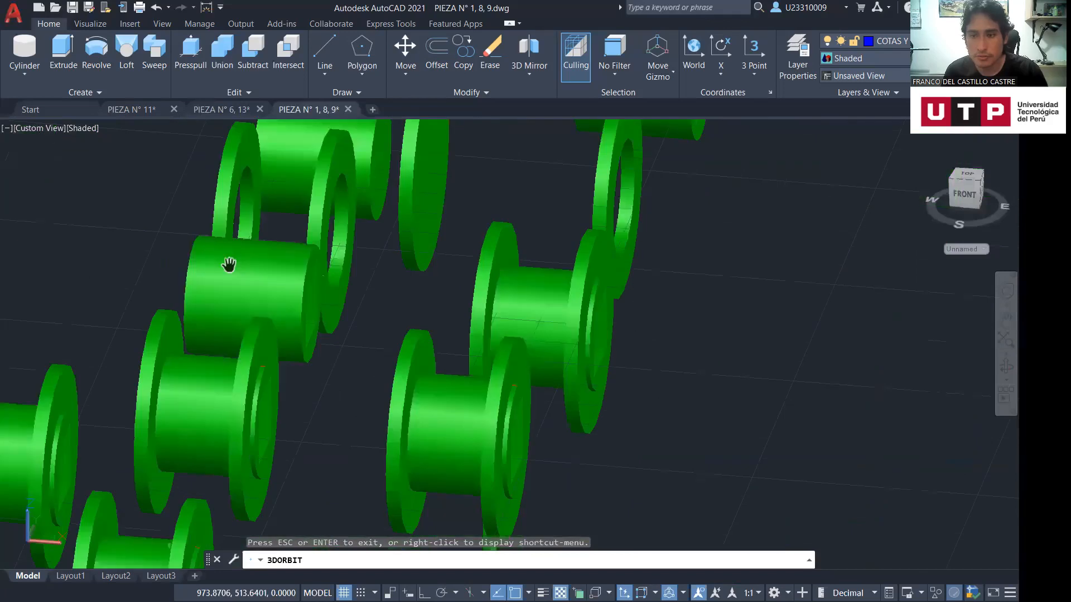
pyautogui.moveTo(649, 421); pyautogui.dragTo(694, 485)
pyautogui.moveTo(659, 470); pyautogui.dragTo(679, 220, button='middle')
pyautogui.moveTo(549, 366); pyautogui.dragTo(528, 444)
pyautogui.moveTo(563, 262); pyautogui.dragTo(486, 428, button='middle')
pyautogui.moveTo(605, 258); pyautogui.dragTo(582, 344, button='middle')
pyautogui.scroll(4, 306, 349)
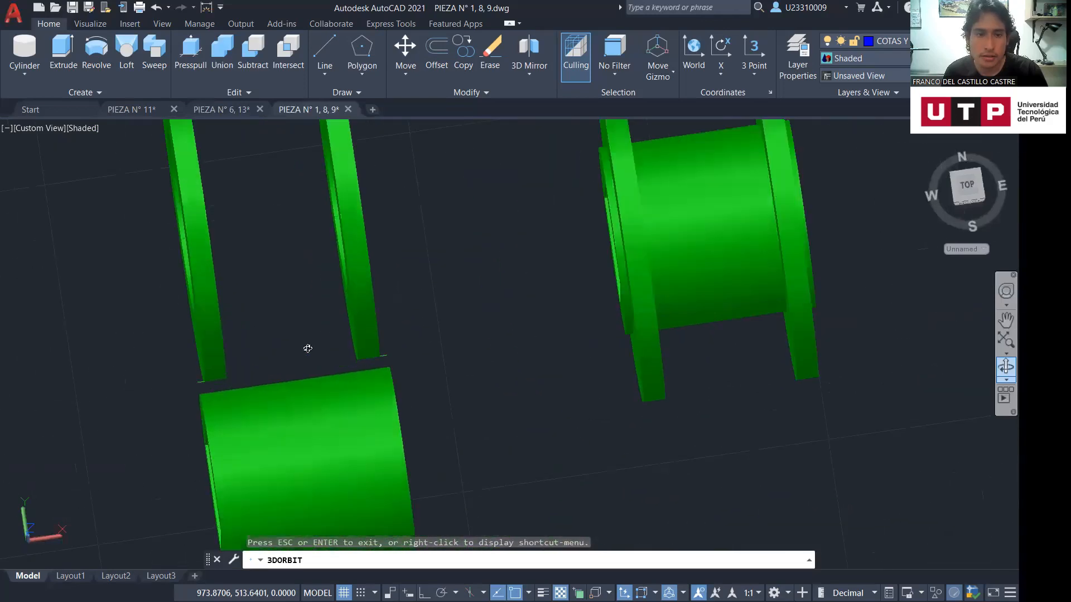
# Highlight the guide line at the edge of the loose flange ring, and view the assembled spool from above and from the front
pyautogui.press('Escape')
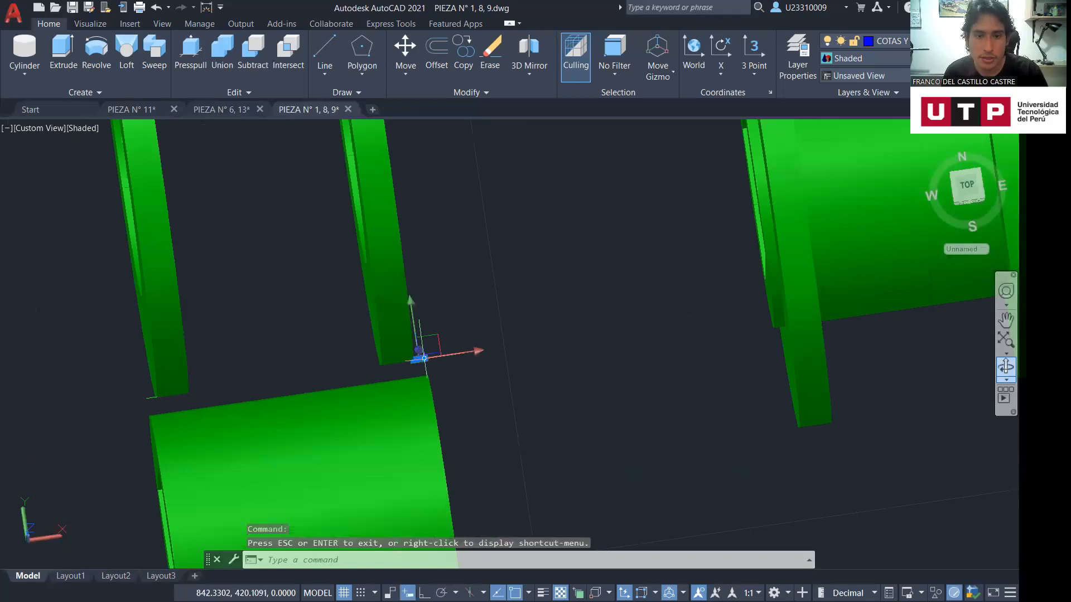
pyautogui.click(419, 354)
pyautogui.press('Escape')
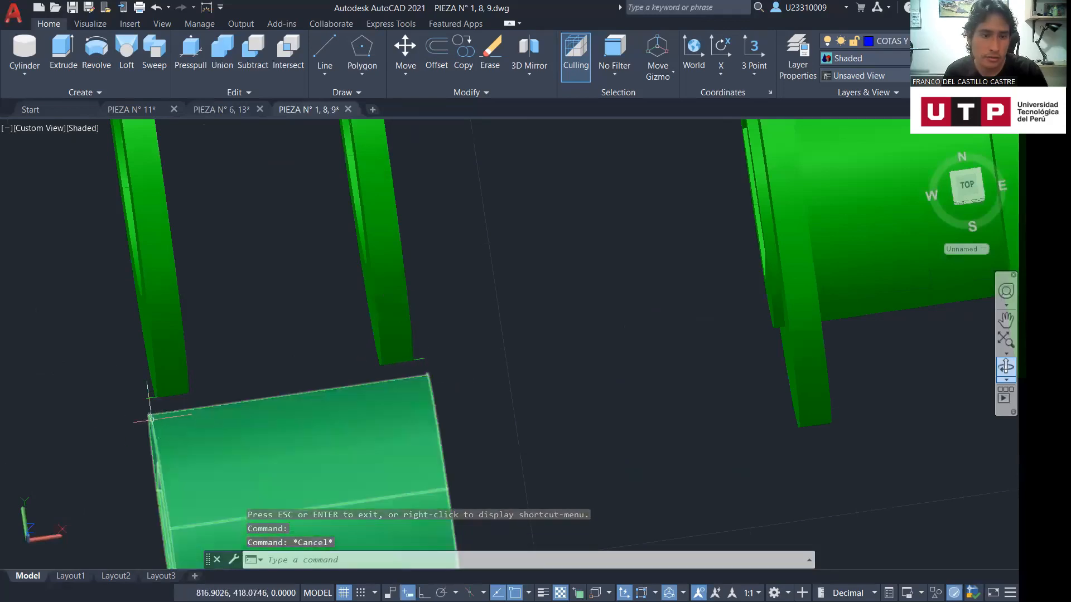
pyautogui.keyDown('shift'); pyautogui.moveTo(358, 375); pyautogui.dragTo(782, 263, button='middle'); pyautogui.keyUp('shift')
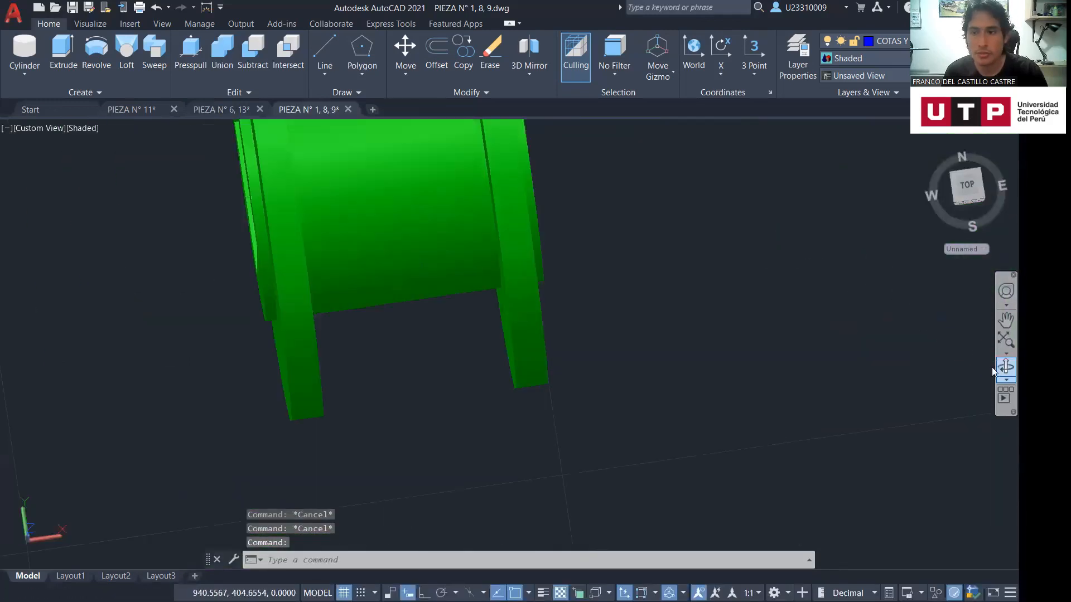
pyautogui.moveTo(695, 289); pyautogui.dragTo(638, 311)
pyautogui.keyDown('shift'); pyautogui.moveTo(638, 311); pyautogui.dragTo(760, 222, button='middle'); pyautogui.keyUp('shift')
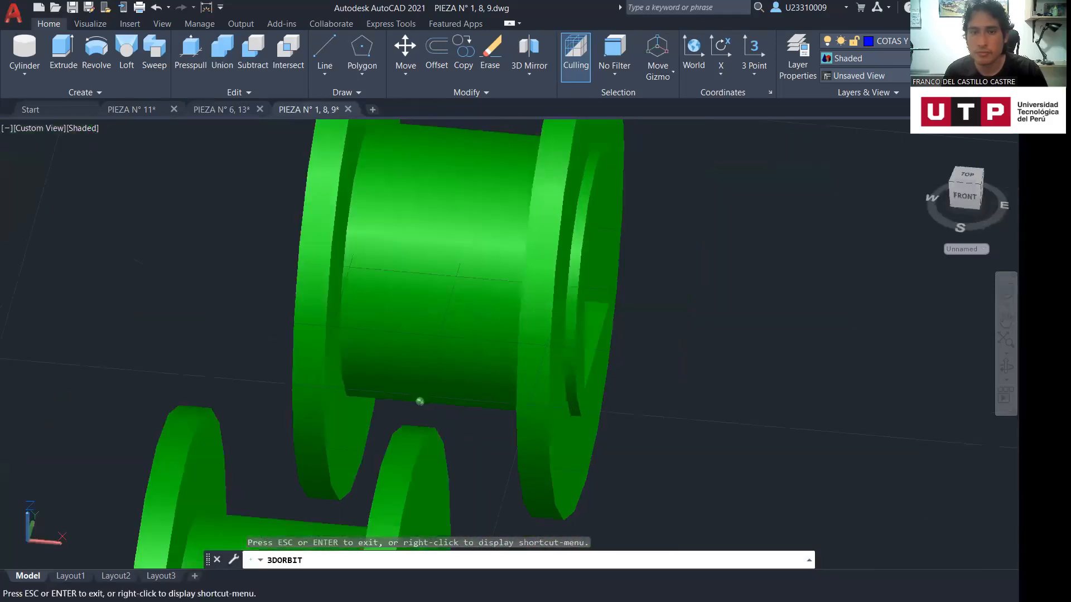
pyautogui.scroll(-6, 696, 306)
pyautogui.scroll(5, 701, 306)
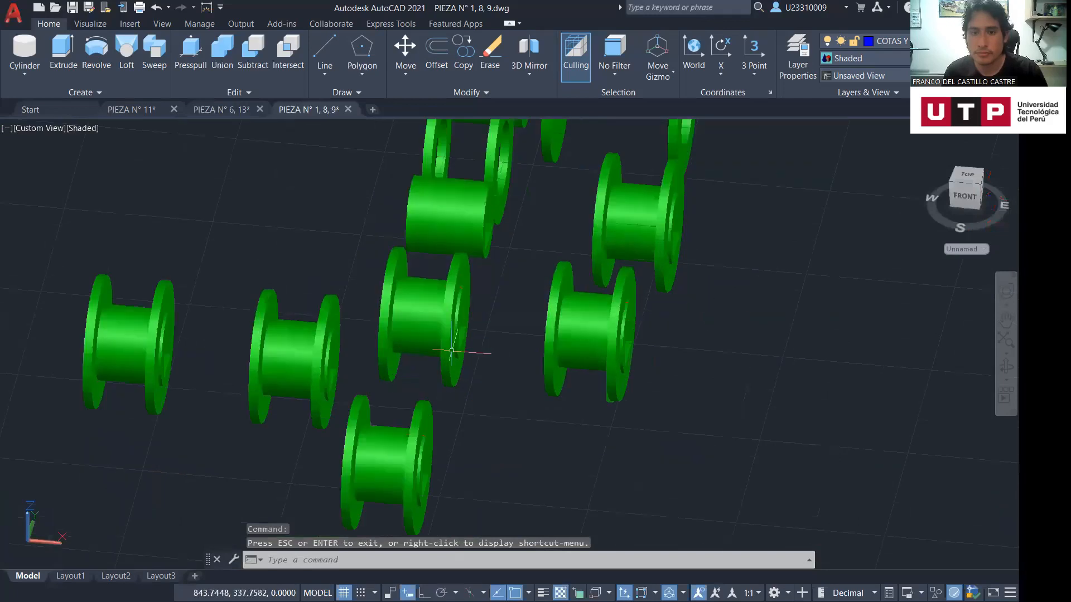
# Check the dimensioned 2D drawing of the spool for the diameter and position of its small hole
pyautogui.moveTo(497, 344); pyautogui.dragTo(818, 525, button='middle')
pyautogui.scroll(-3, 617, 449)
pyautogui.scroll(6, 586, 370)
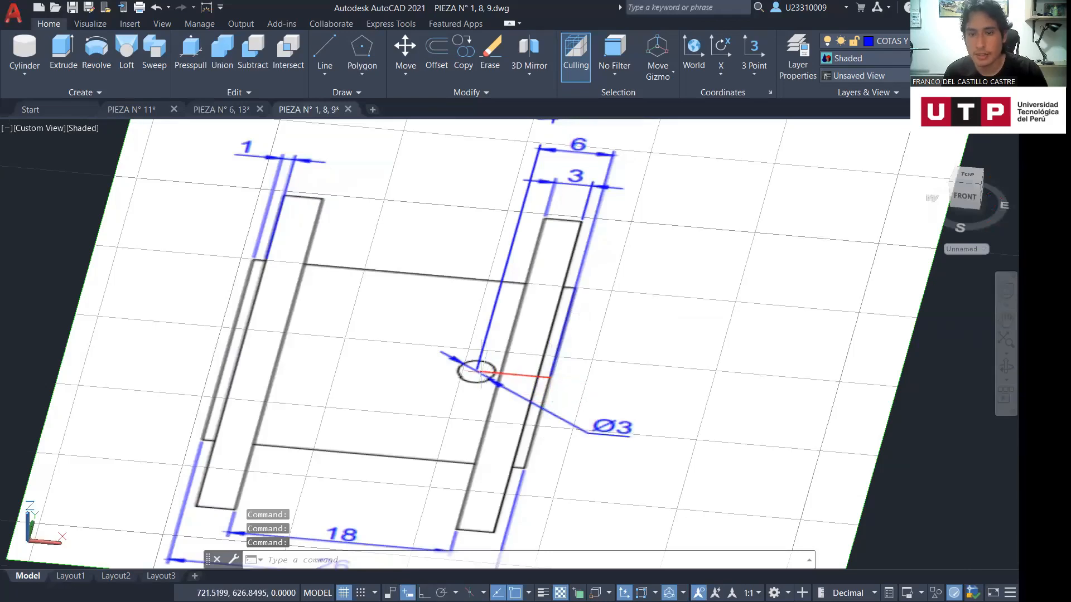
pyautogui.scroll(-5, 481, 372)
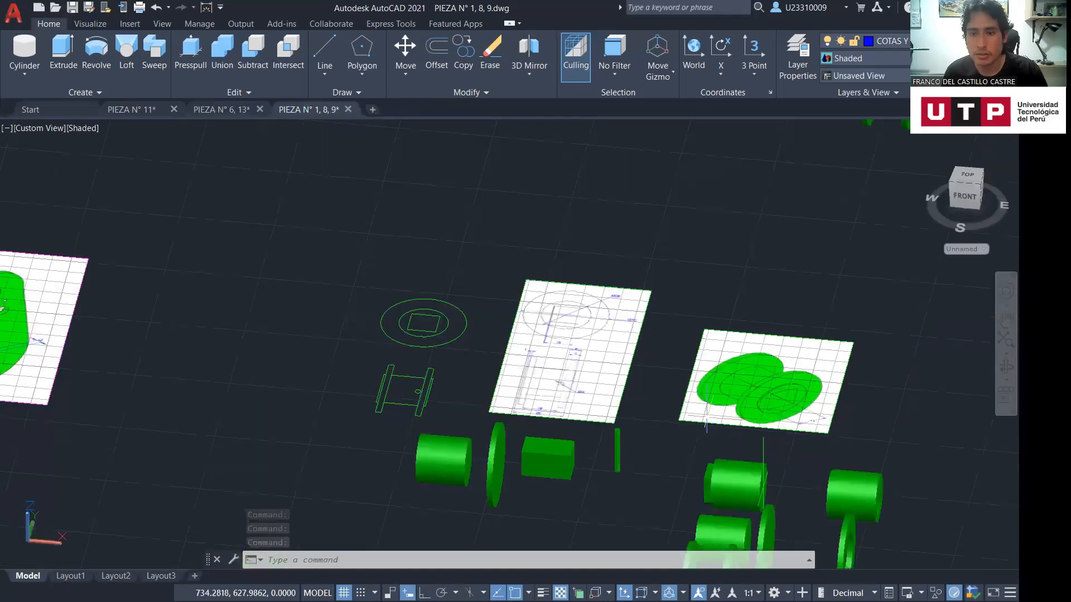
pyautogui.moveTo(814, 518); pyautogui.dragTo(498, 357, button='middle')
# Inspect the guide line that locates the small hole on the spool's barrel from above
pyautogui.scroll(10, 498, 357)
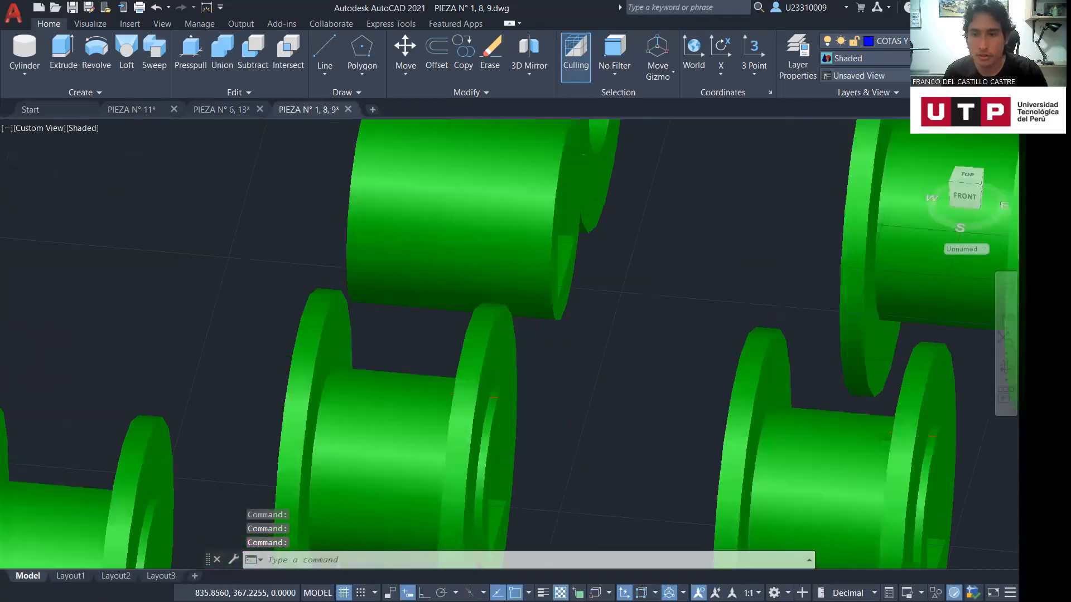
pyautogui.scroll(2, 493, 397)
pyautogui.click(1004, 369)
pyautogui.moveTo(690, 421); pyautogui.dragTo(576, 363)
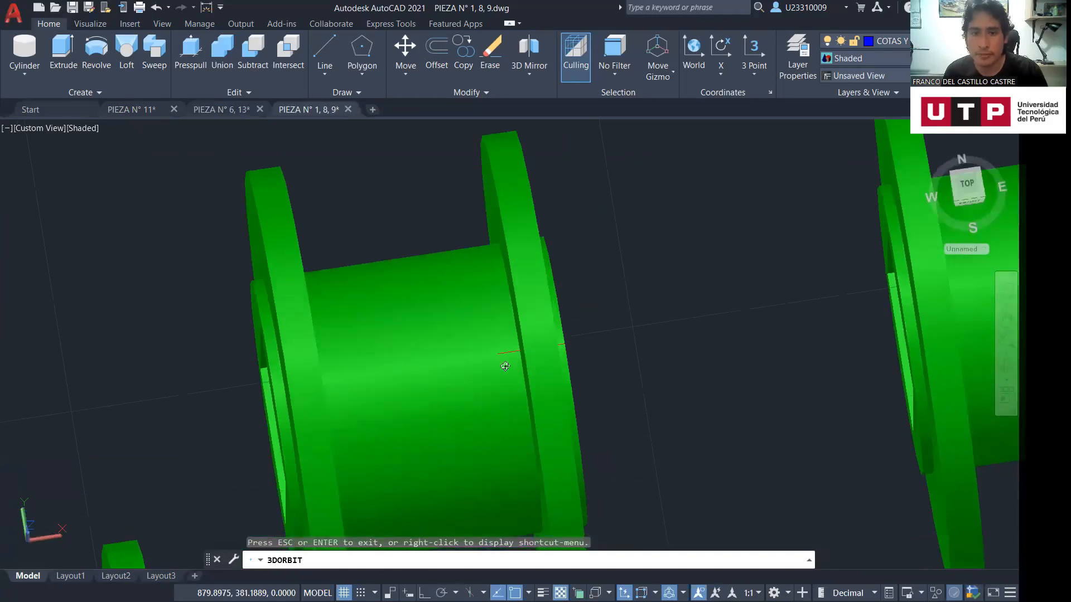
pyautogui.press('Escape')
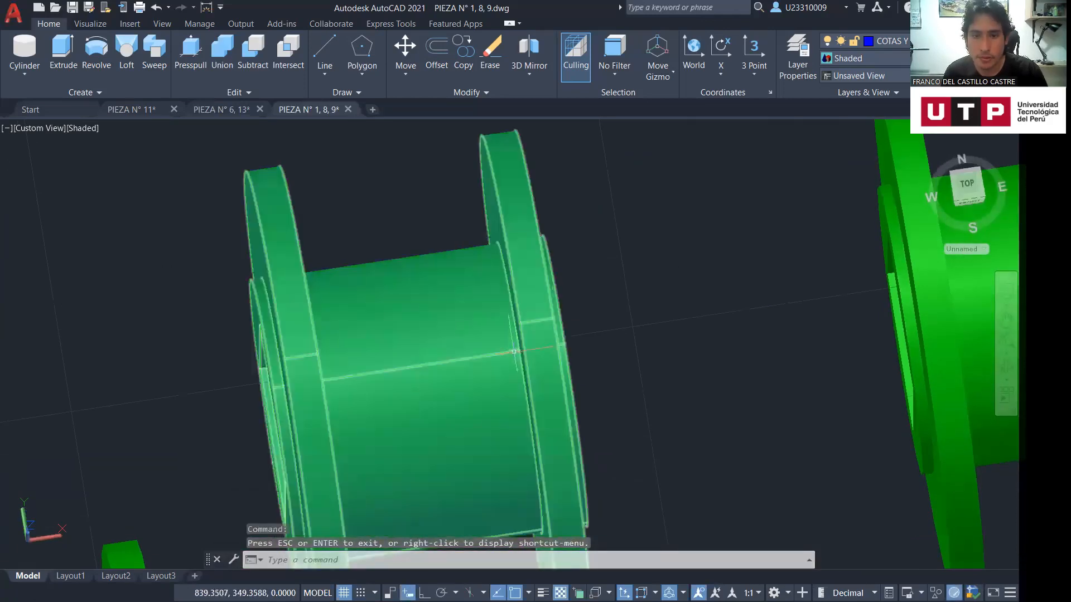
pyautogui.press('Escape')
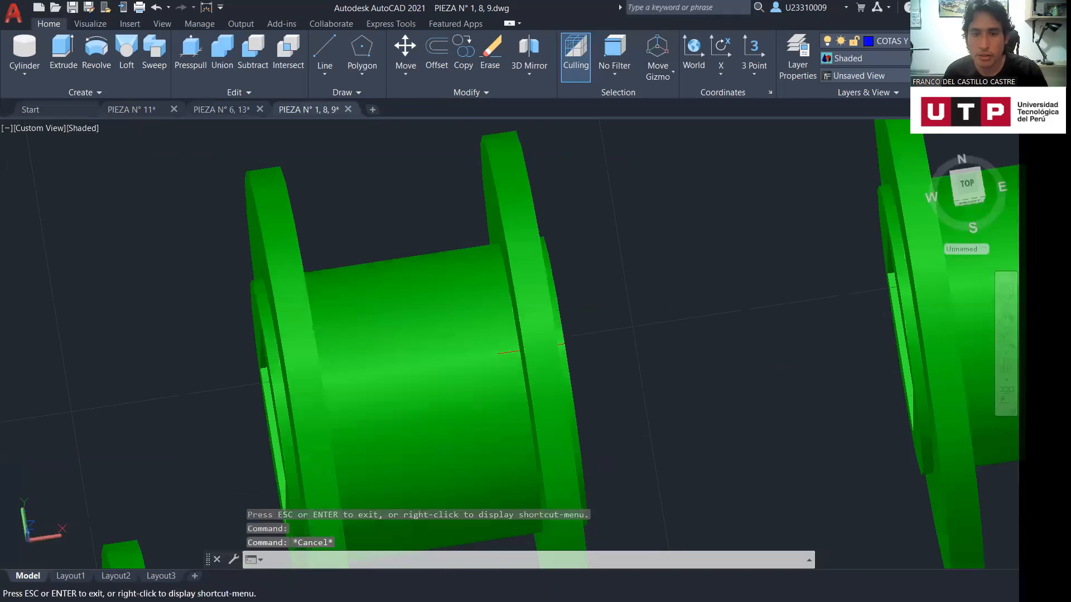
pyautogui.moveTo(170, 464); pyautogui.dragTo(300, 372, button='middle')
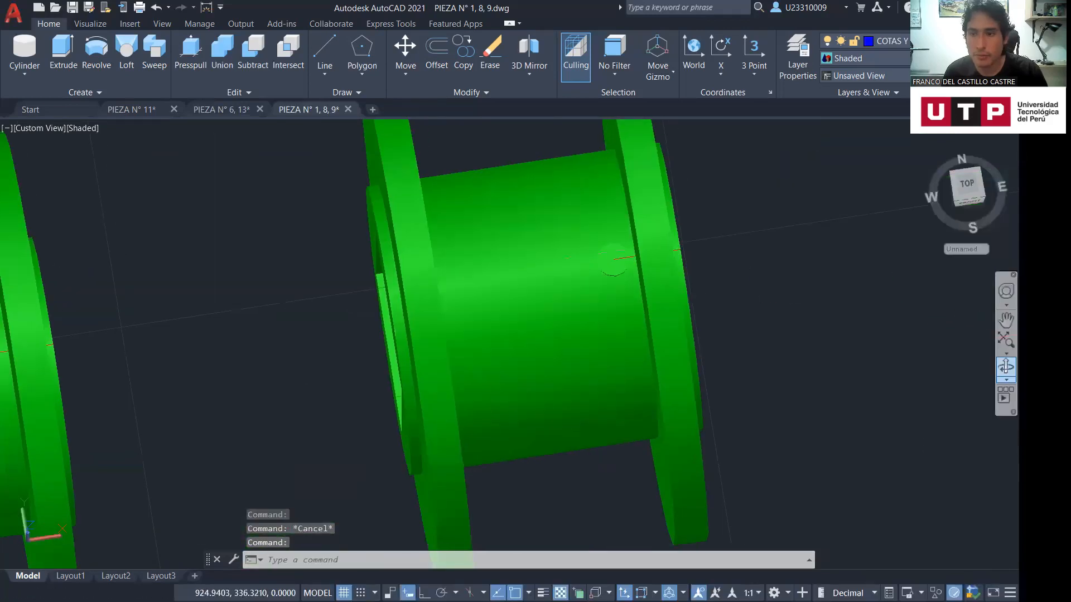
# Inspect the spool with the small cylinder passing through its barrel, viewed from the front
pyautogui.click(1006, 366)
pyautogui.moveTo(829, 415); pyautogui.dragTo(784, 310)
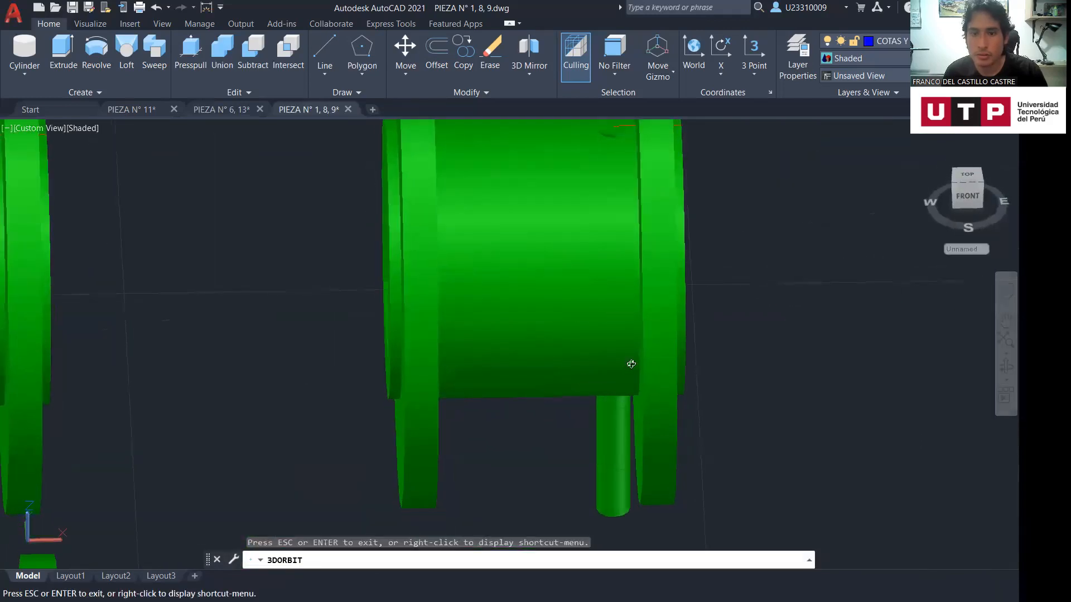
pyautogui.moveTo(523, 454); pyautogui.dragTo(904, 349, button='middle')
pyautogui.scroll(-3, 623, 360)
pyautogui.moveTo(690, 410); pyautogui.dragTo(347, 501, button='middle')
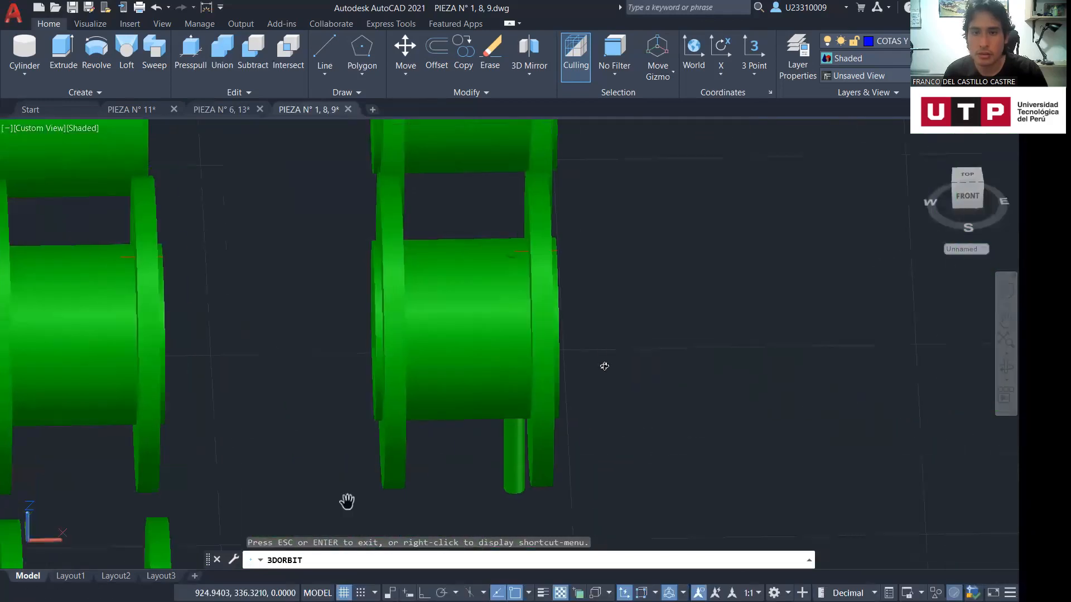
pyautogui.press('Escape')
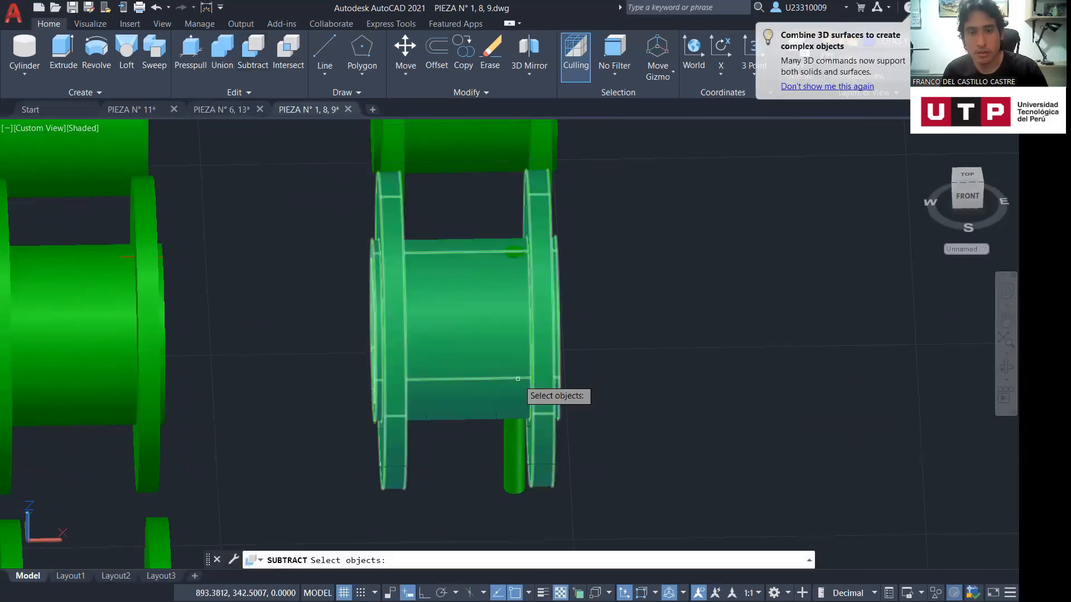
# Cancel the started subtraction and review the cylinder, flange rings and neighbouring spool stages
pyautogui.press('Escape')
pyautogui.moveTo(241, 323); pyautogui.dragTo(564, 378, button='middle')
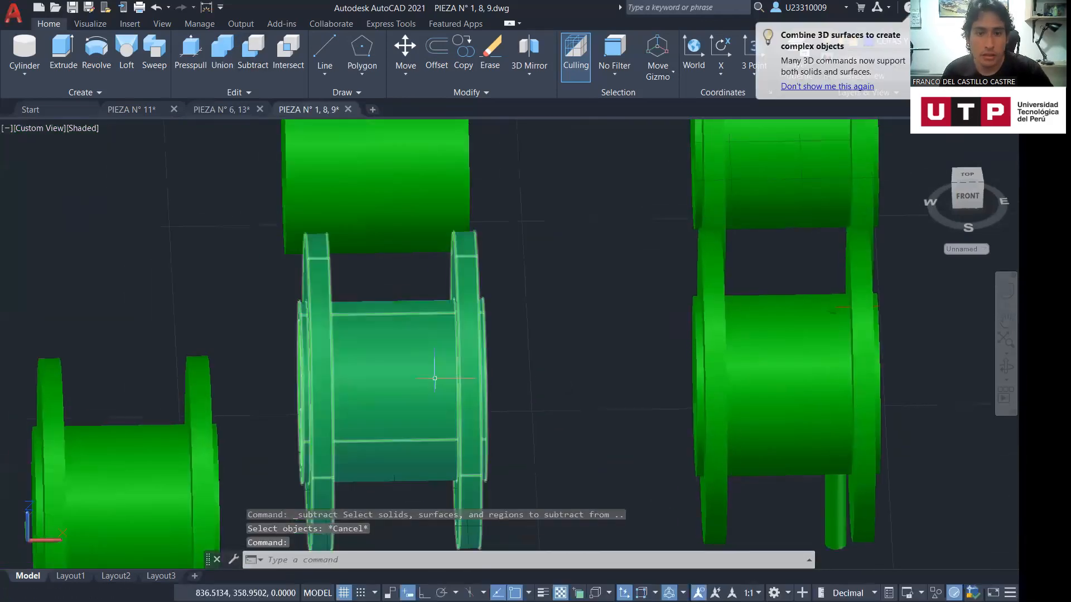
pyautogui.moveTo(748, 227); pyautogui.dragTo(736, 342, button='middle')
pyautogui.press('Escape')
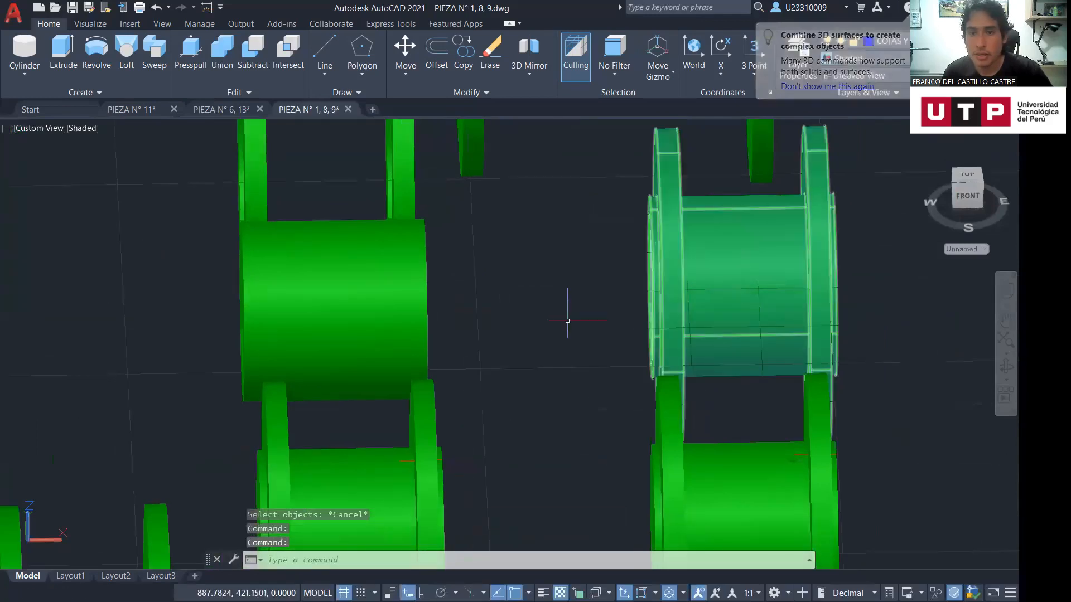
pyautogui.moveTo(742, 262); pyautogui.dragTo(418, 354, button='middle')
pyautogui.press('Escape')
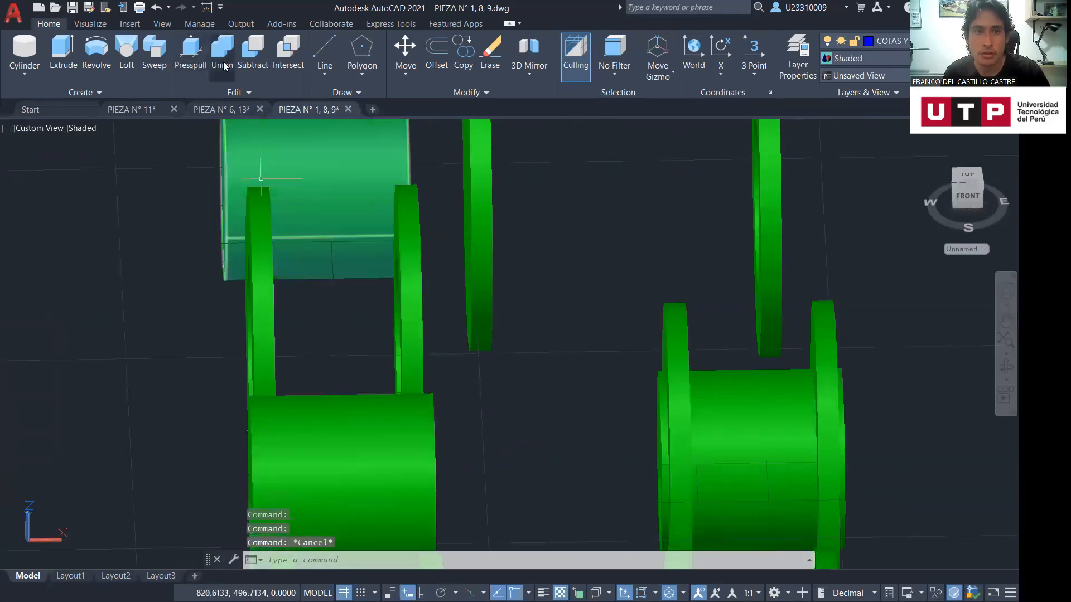
# Try subtracting the small cylinder from the spool's barrel, inspect the hole, and undo the subtraction
pyautogui.moveTo(753, 394); pyautogui.dragTo(611, 383, button='middle')
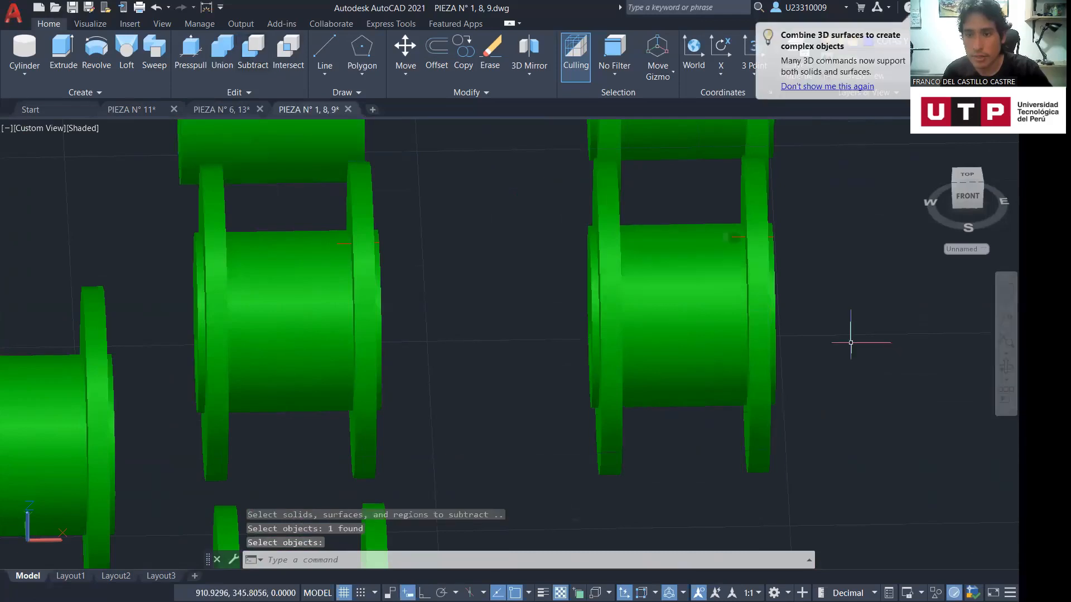
pyautogui.moveTo(851, 343); pyautogui.dragTo(851, 356)
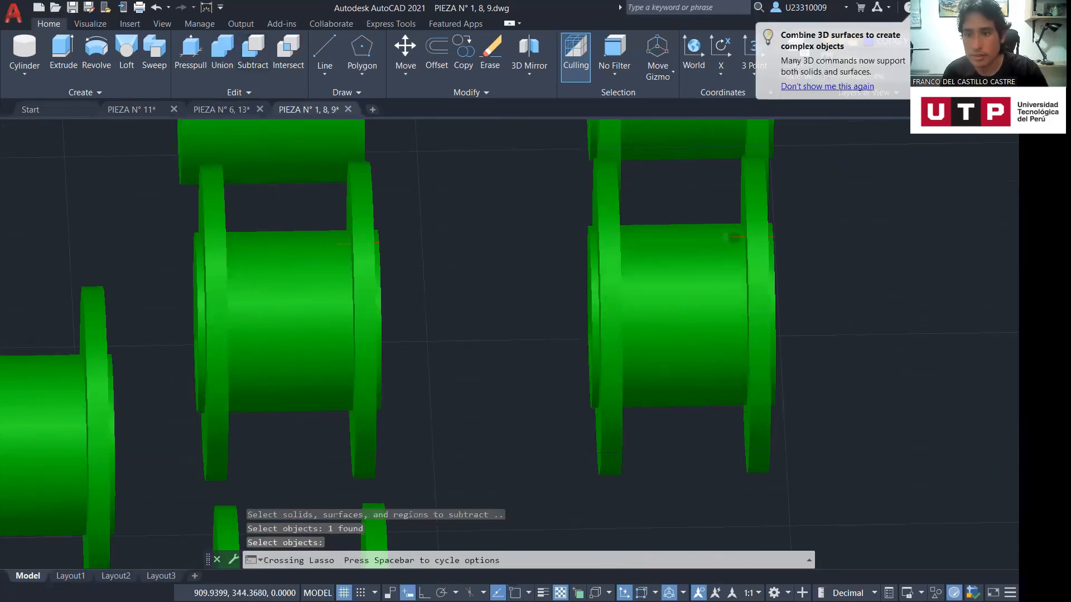
pyautogui.press('Escape')
pyautogui.press('Escape')
pyautogui.keyDown('shift'); pyautogui.moveTo(869, 372); pyautogui.dragTo(820, 312, button='middle'); pyautogui.keyUp('shift')
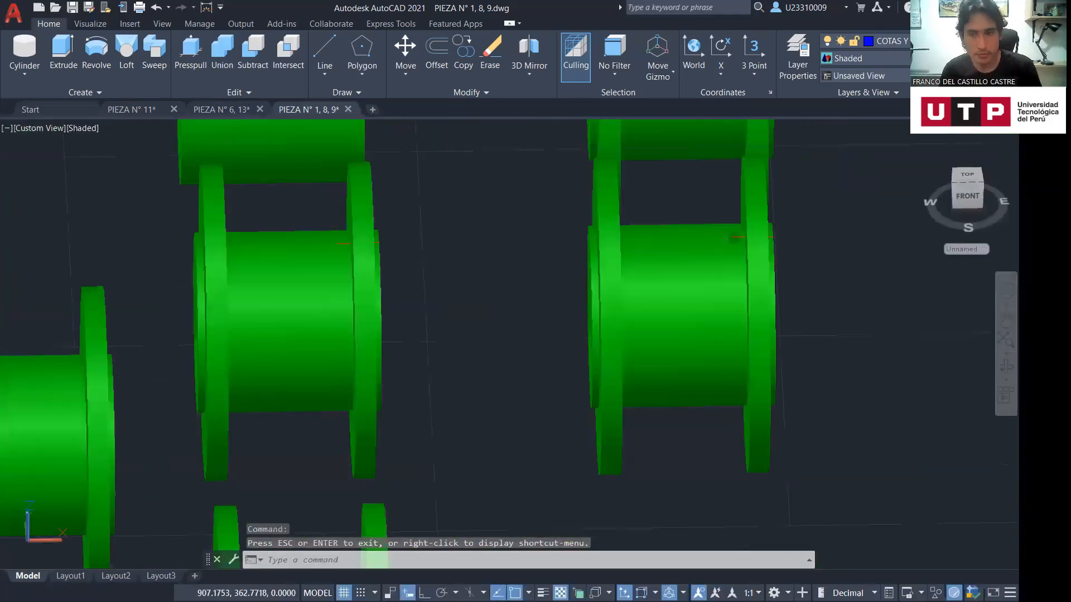
pyautogui.hotkey('ctrl', 'z')
pyautogui.hotkey('ctrl', 'z')
# Inspect the finished copy of the spool with its small barrel hole from an oblique angle
pyautogui.moveTo(518, 469); pyautogui.dragTo(757, 231, button='middle')
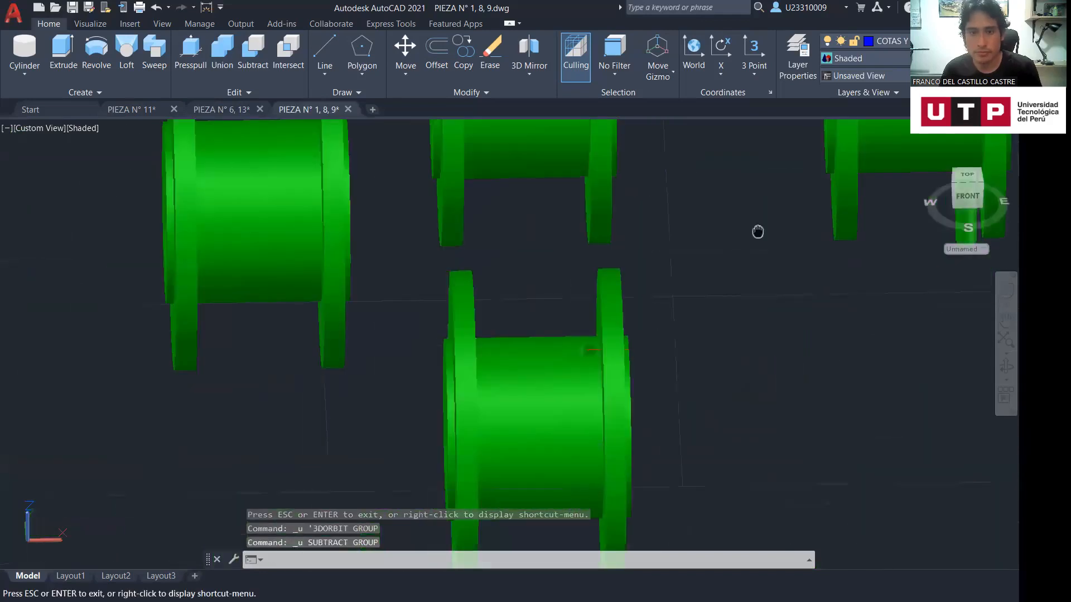
pyautogui.scroll(-6, 708, 335)
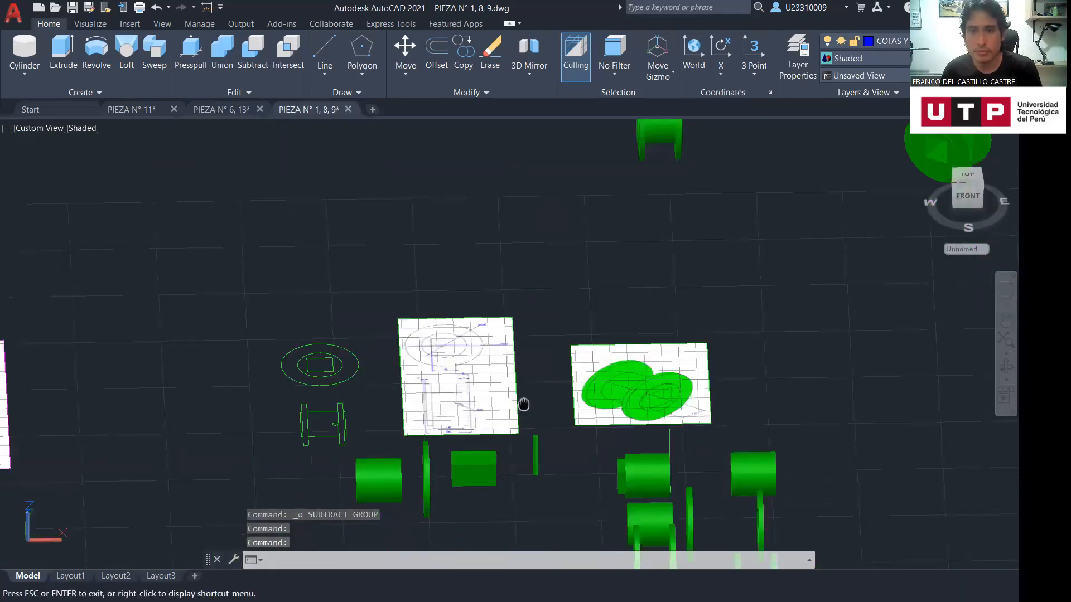
pyautogui.moveTo(523, 405); pyautogui.dragTo(494, 592, button='middle')
pyautogui.scroll(6, 623, 360)
pyautogui.scroll(-3, 865, 360)
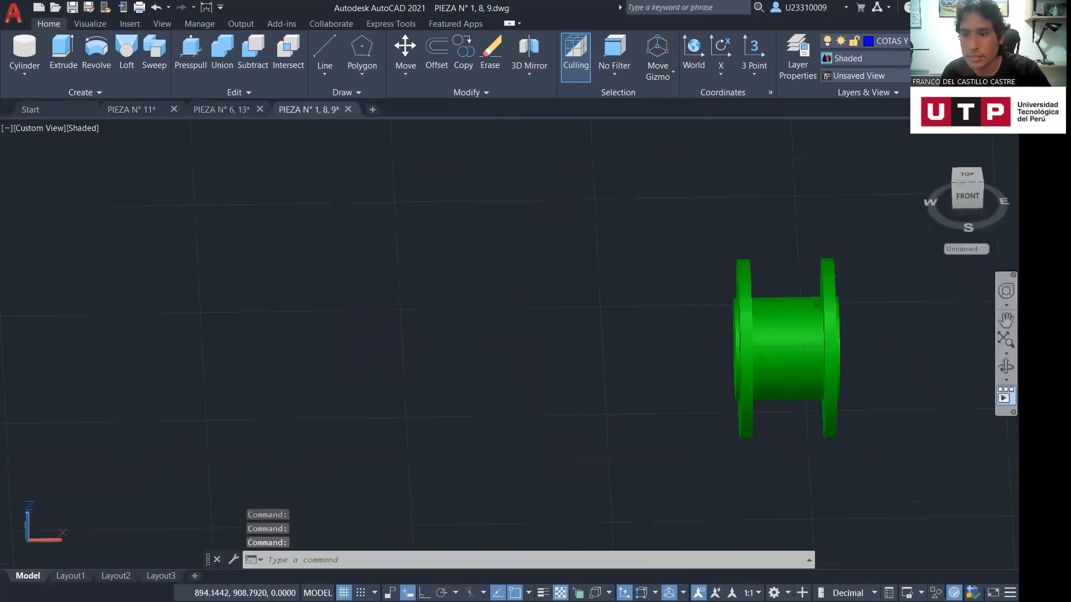
pyautogui.keyDown('shift'); pyautogui.moveTo(869, 387); pyautogui.dragTo(776, 295, button='middle'); pyautogui.keyUp('shift')
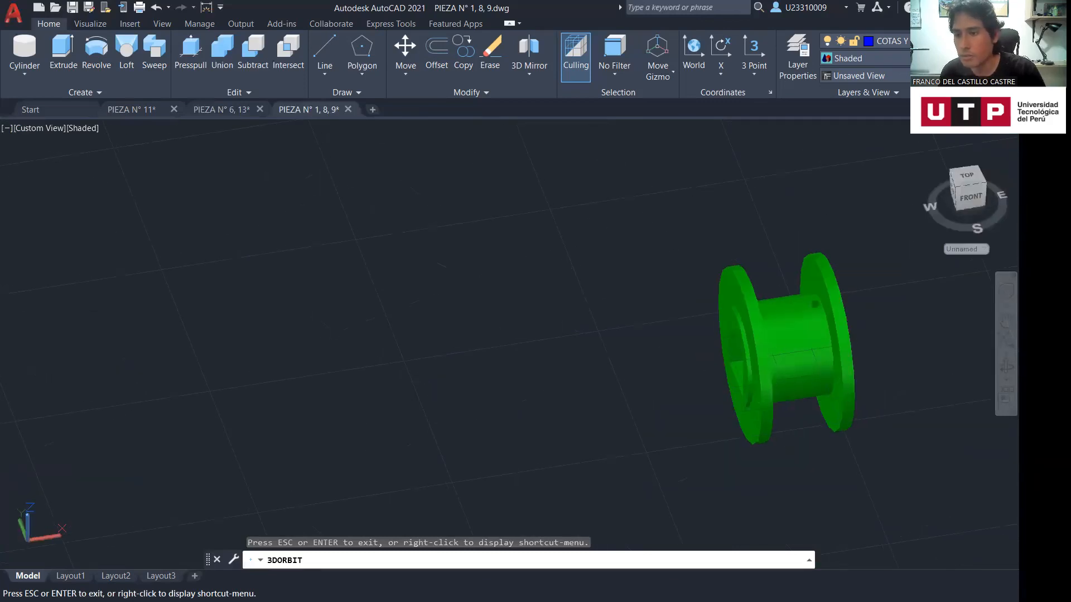
# Examine the dimensioned views and the isometric reference image of the red stepped shaft
pyautogui.scroll(-5, 890, 430)
pyautogui.moveTo(890, 430); pyautogui.dragTo(309, 323, button='middle')
pyautogui.moveTo(739, 272); pyautogui.dragTo(490, 346, button='middle')
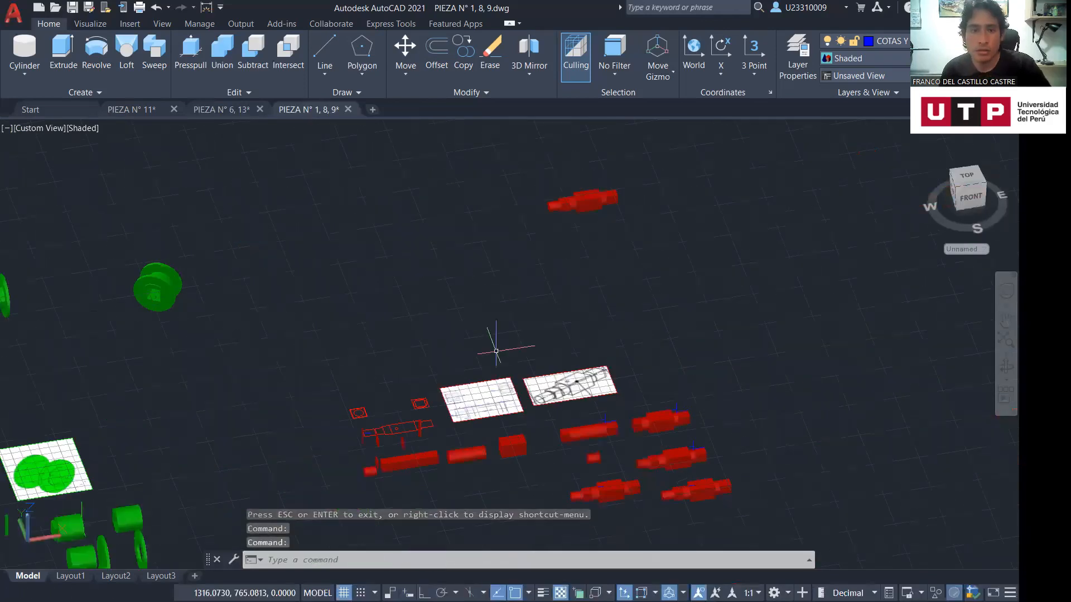
pyautogui.scroll(2, 485, 411)
pyautogui.scroll(3, 521, 419)
pyautogui.moveTo(521, 418)
pyautogui.mouseDown(button='middle')
pyautogui.moveTo(509, 429)
pyautogui.moveTo(521, 434)
pyautogui.mouseUp(button='middle')
pyautogui.keyDown('shift'); pyautogui.moveTo(748, 412); pyautogui.dragTo(700, 434, button='middle'); pyautogui.keyUp('shift')
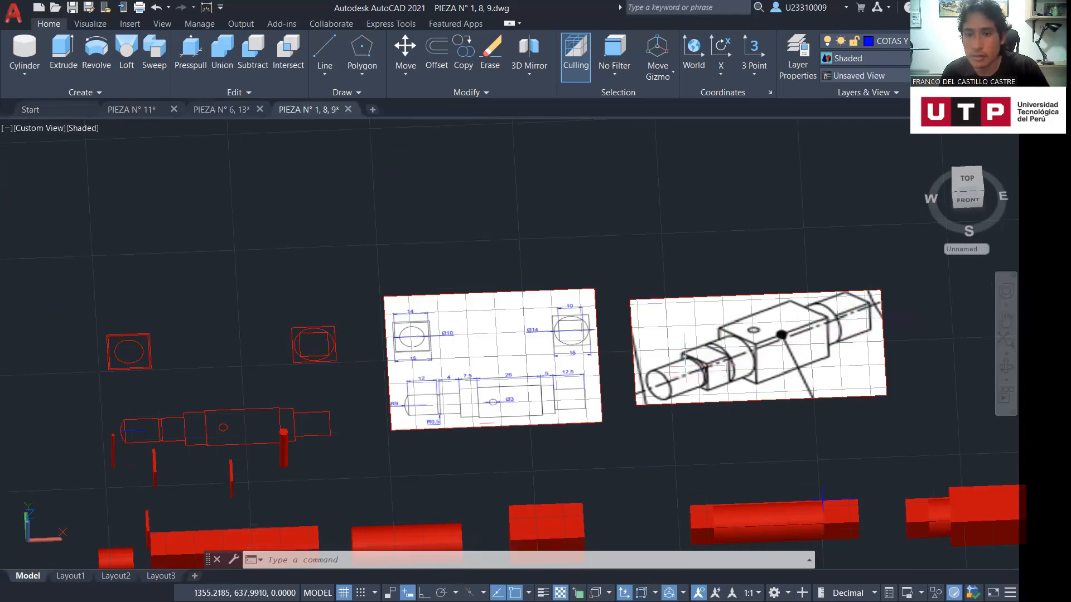
# Examine the red shaft's 2D outline and extruded auxiliary solids, highlighting the small groove arc and the thin cylinder near the rounded end
pyautogui.moveTo(203, 554); pyautogui.dragTo(487, 468, button='middle')
pyautogui.scroll(3, 487, 468)
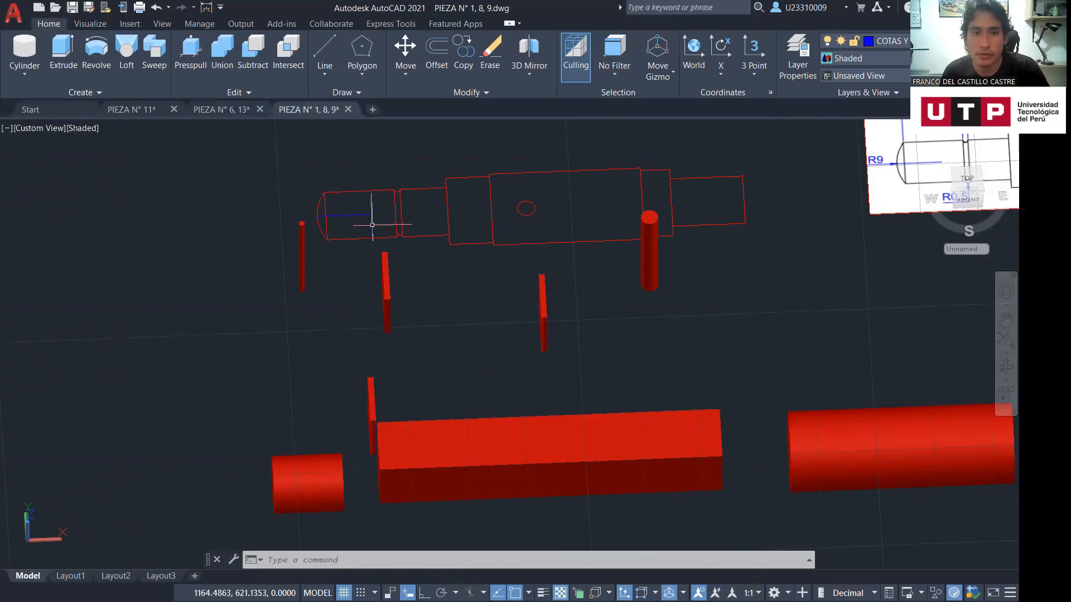
pyautogui.moveTo(467, 346); pyautogui.dragTo(545, 316, button='middle')
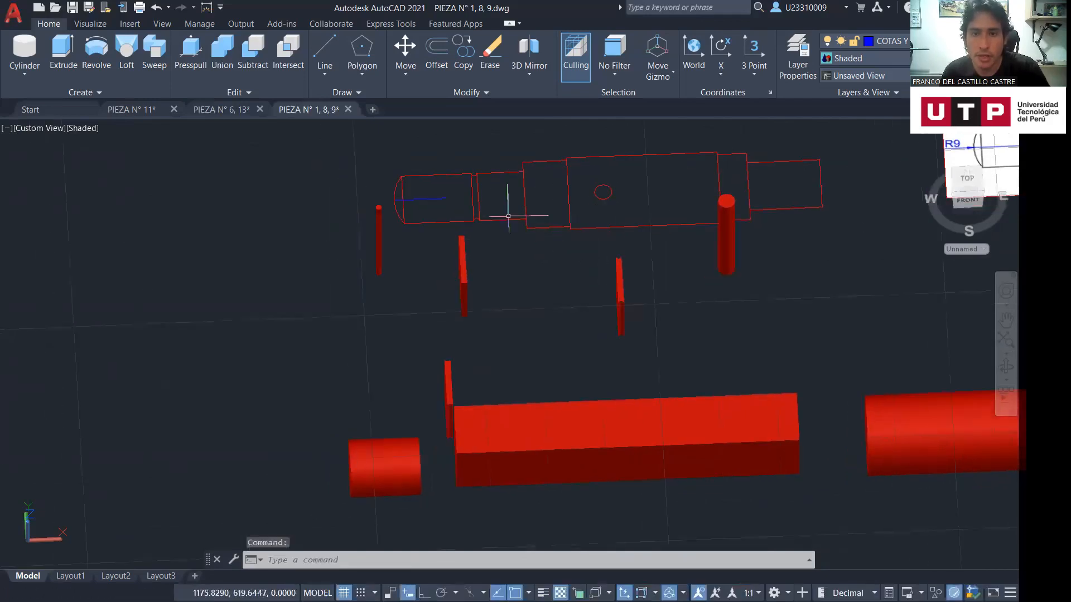
pyautogui.scroll(5, 510, 216)
pyautogui.scroll(2, 491, 211)
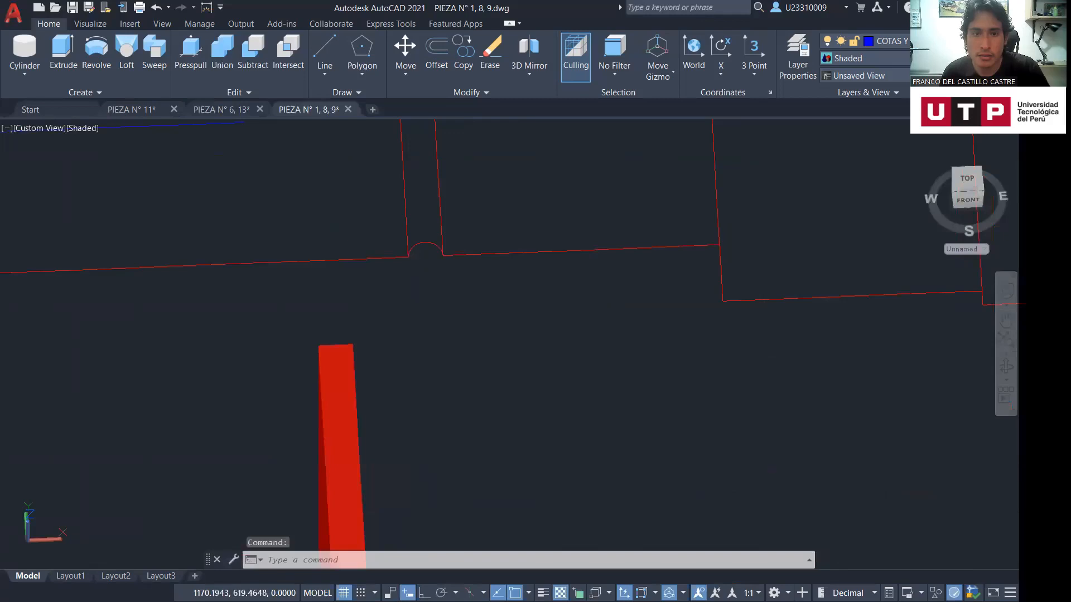
pyautogui.click(426, 244)
pyautogui.press('Escape')
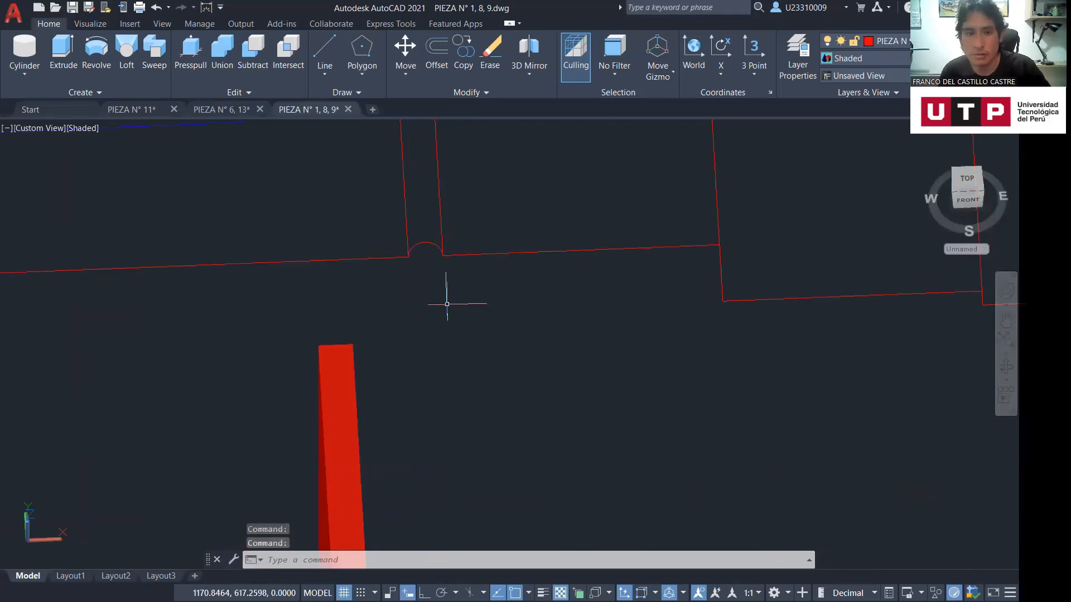
pyautogui.scroll(-4, 443, 299)
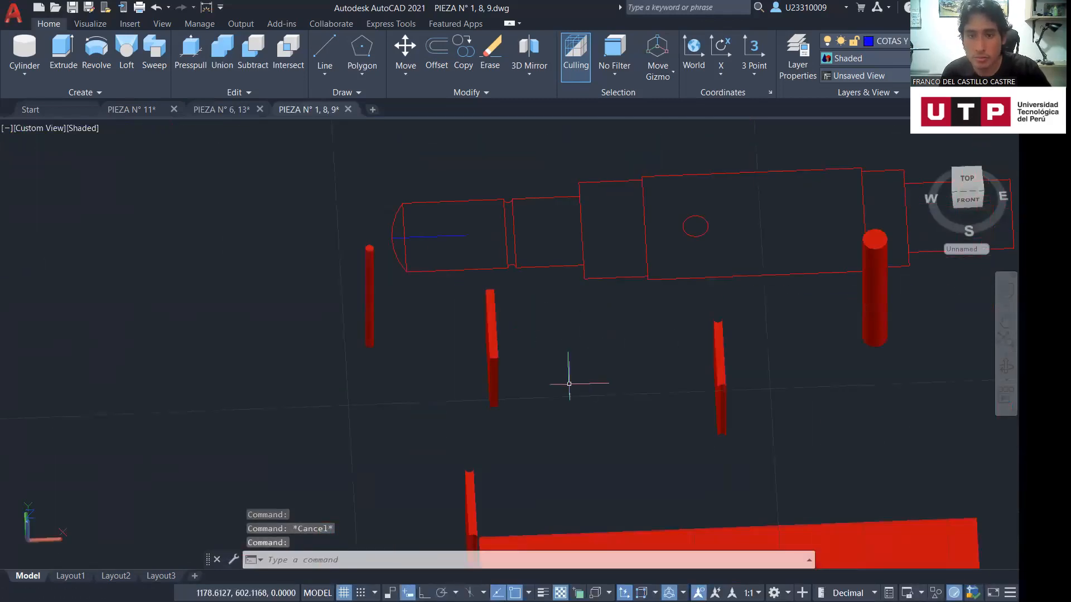
pyautogui.click(370, 296)
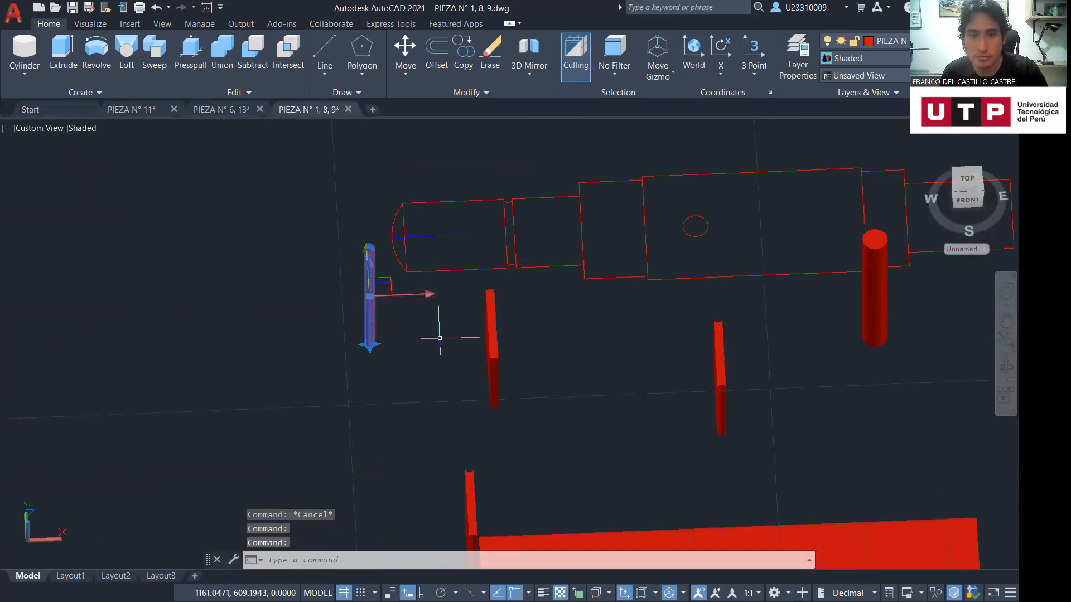
# Examine the thin flat plate and the plate with the concave groove edge among the red shaft's auxiliary solids
pyautogui.press('Escape')
pyautogui.click(490, 324)
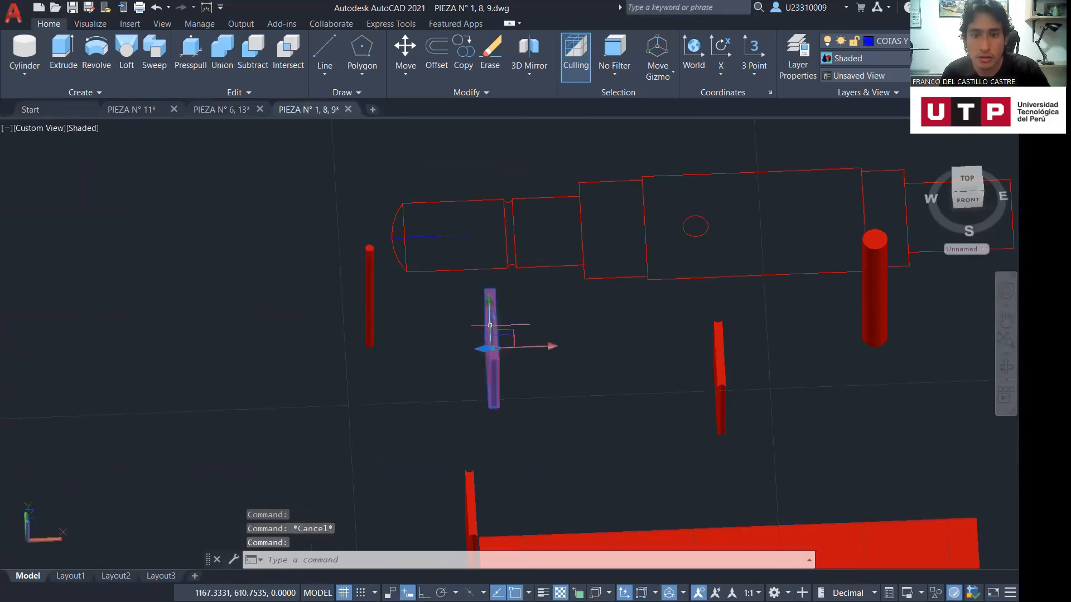
pyautogui.keyDown('shift'); pyautogui.moveTo(490, 324); pyautogui.dragTo(652, 360, button='middle'); pyautogui.keyUp('shift')
pyautogui.moveTo(727, 354); pyautogui.dragTo(654, 394, button='middle')
pyautogui.scroll(6, 421, 396)
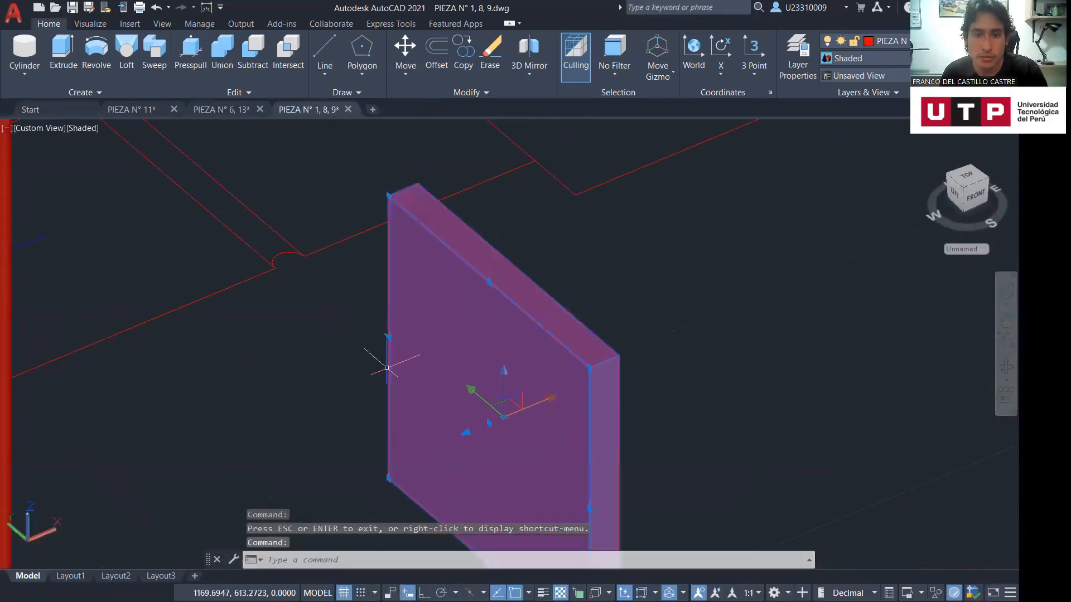
pyautogui.press('Escape')
pyautogui.moveTo(28, 330); pyautogui.dragTo(158, 349, button='middle')
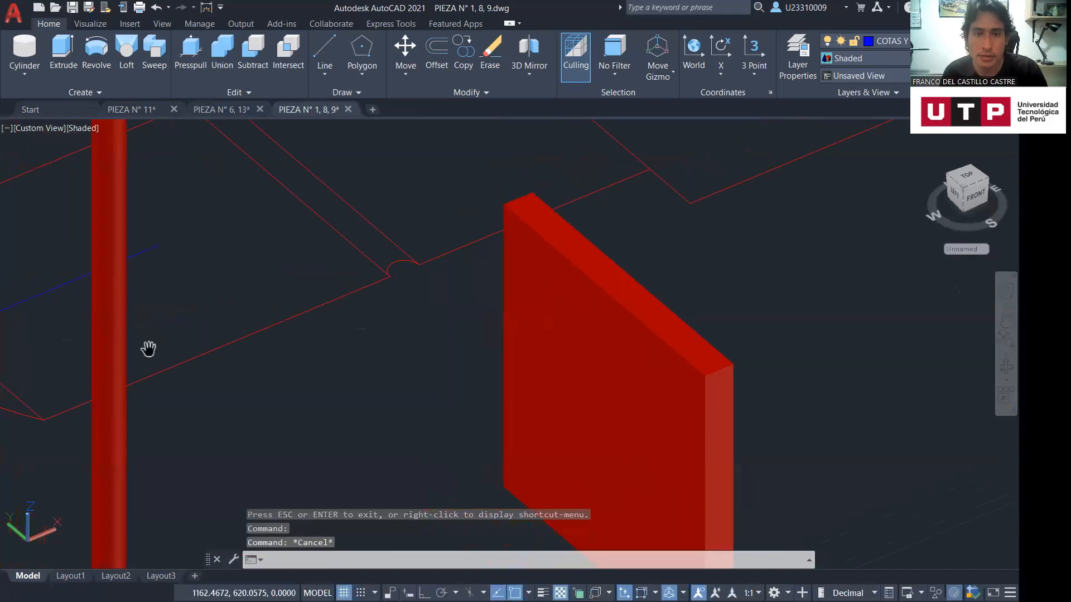
pyautogui.moveTo(781, 324); pyautogui.dragTo(179, 379, button='middle')
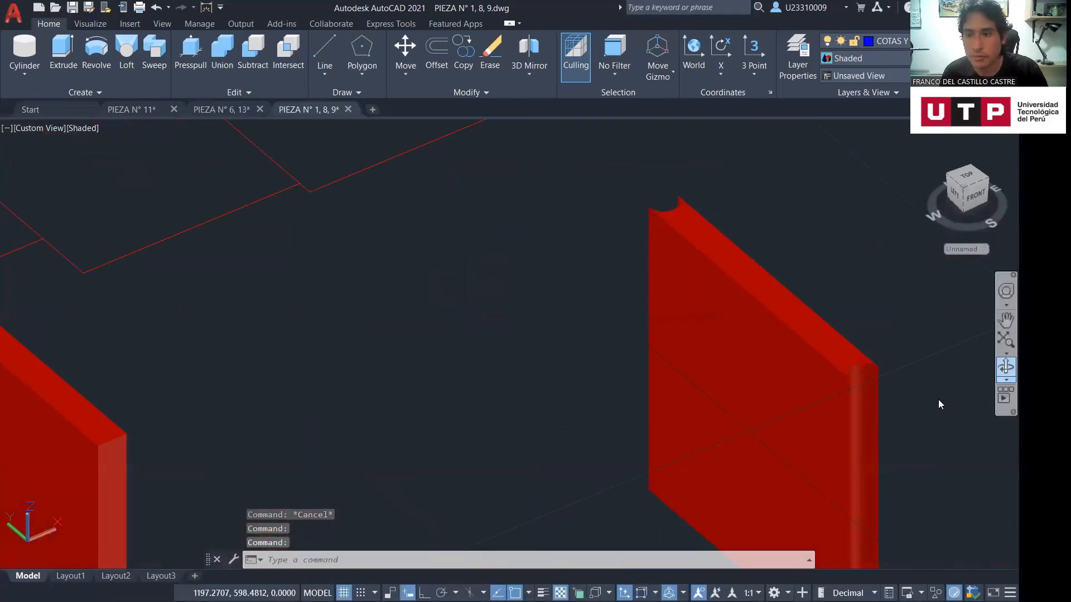
pyautogui.keyDown('shift'); pyautogui.moveTo(938, 400); pyautogui.dragTo(665, 272, button='middle'); pyautogui.keyUp('shift')
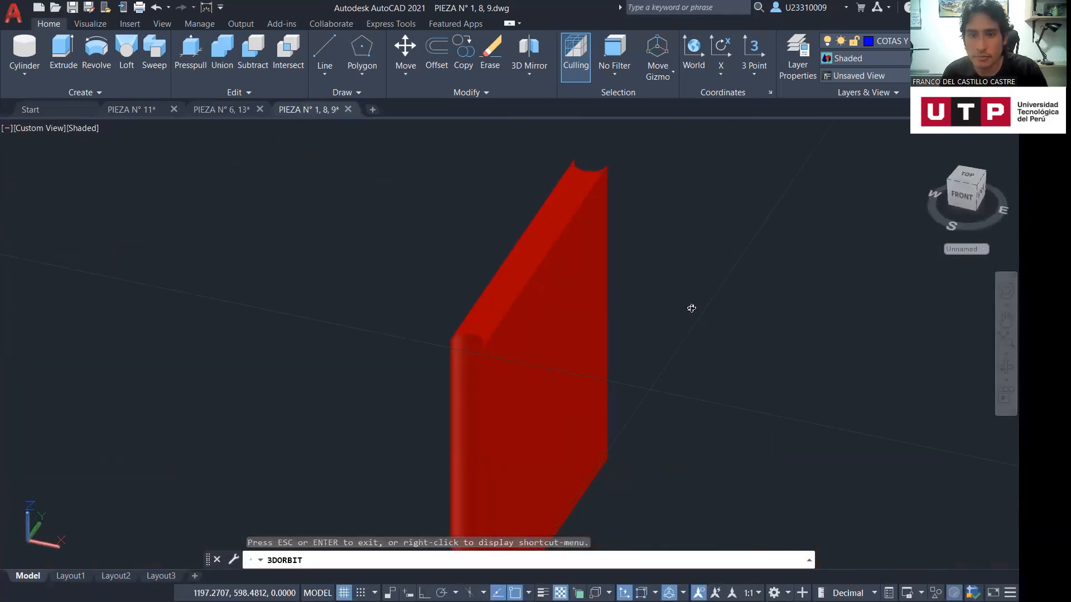
pyautogui.press('F1')
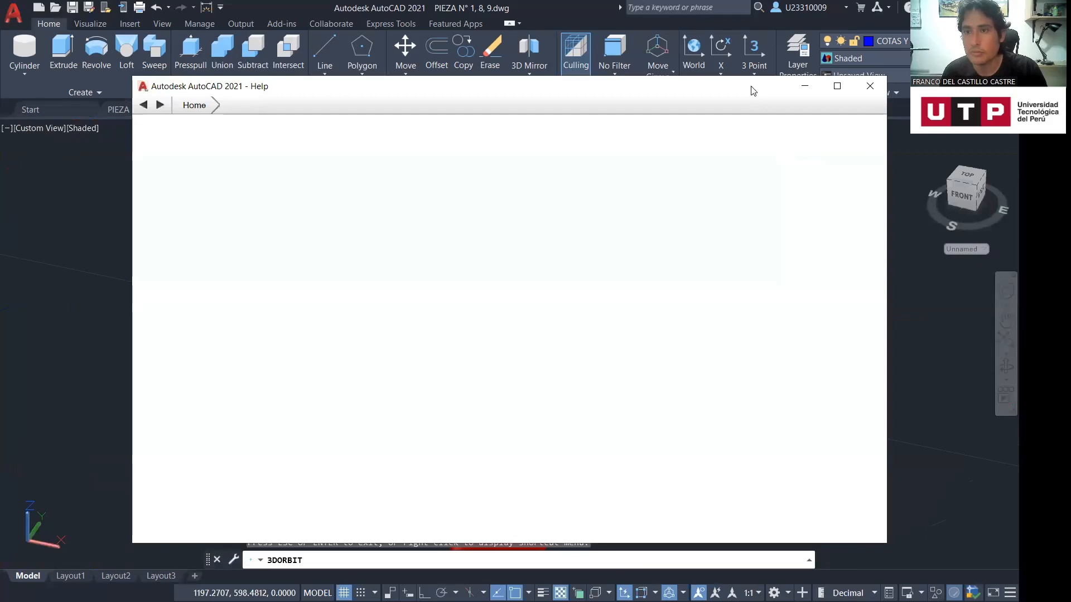
pyautogui.click(870, 85)
# Examine the row of extruded bars, cylinders and block below the shaft's outline, through to the combined bar beside them
pyautogui.scroll(-7, 826, 406)
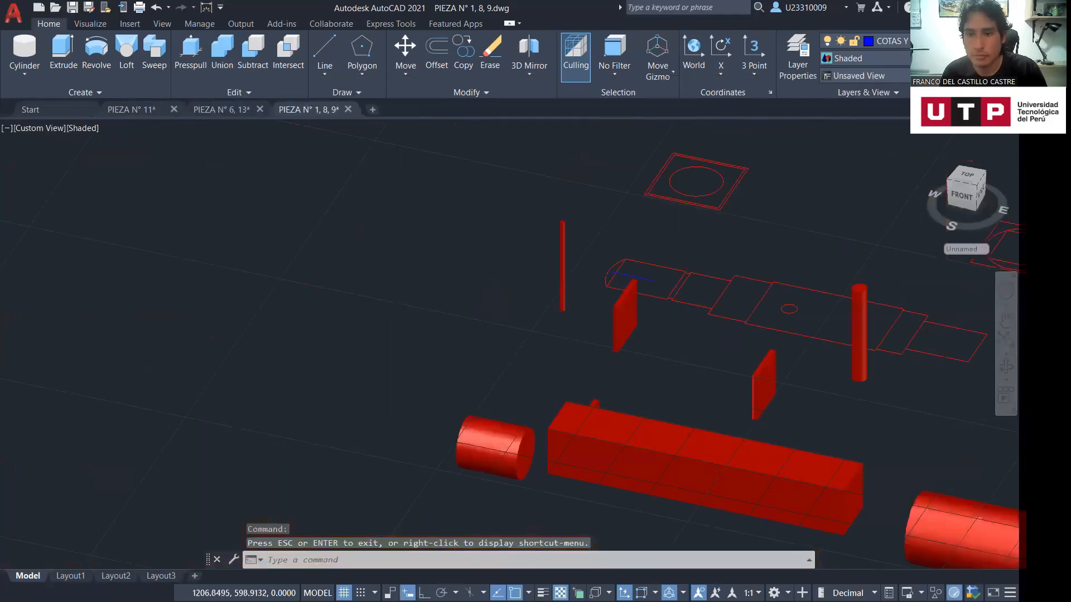
pyautogui.scroll(3, 956, 460)
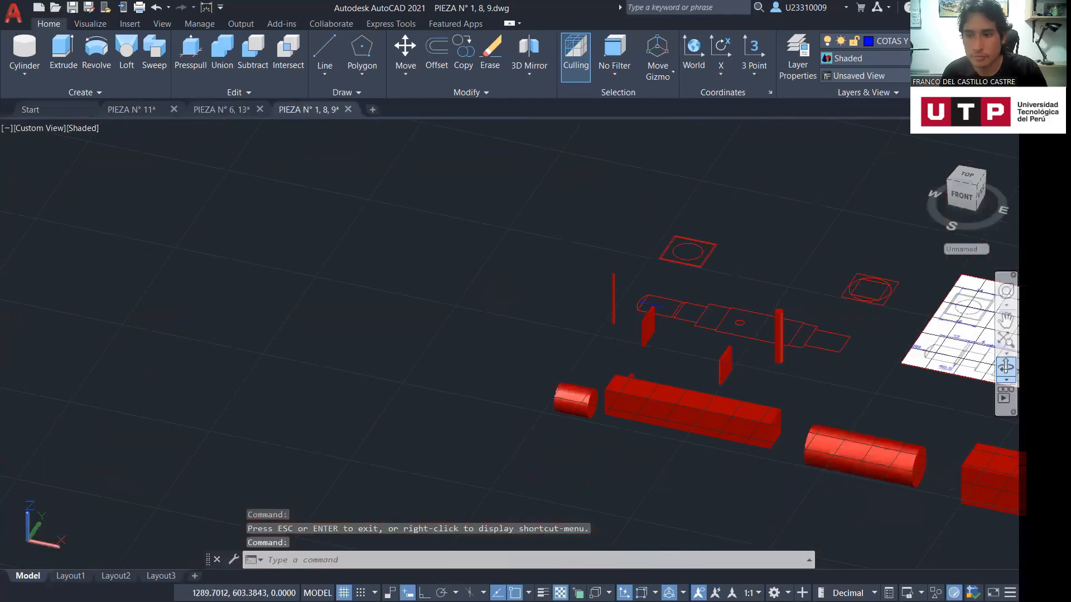
pyautogui.moveTo(744, 423); pyautogui.dragTo(805, 472)
pyautogui.moveTo(805, 472); pyautogui.dragTo(635, 404, button='middle')
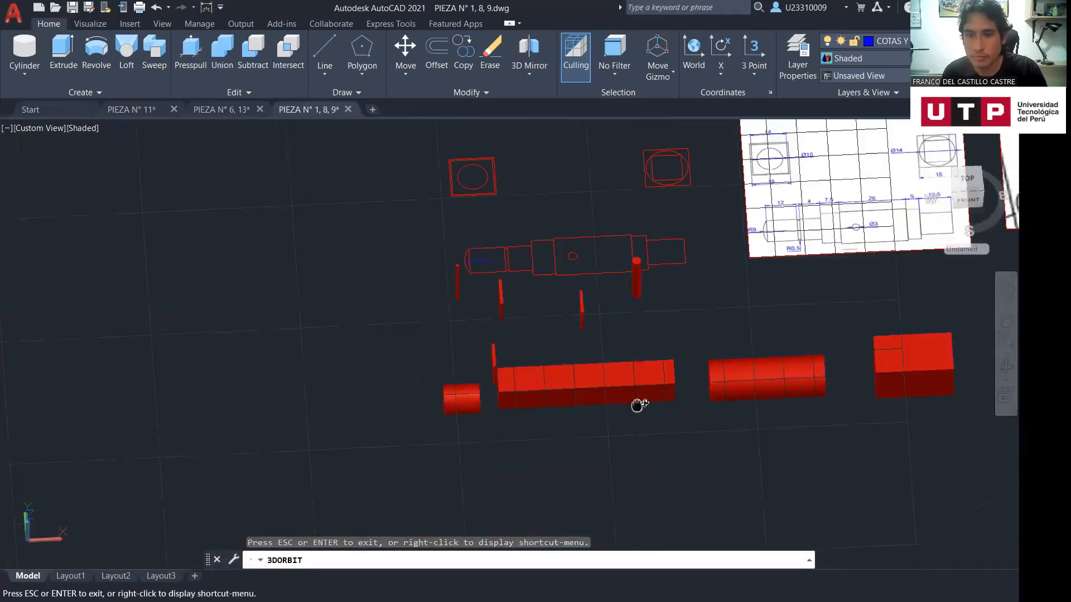
pyautogui.moveTo(825, 396); pyautogui.dragTo(426, 423, button='middle')
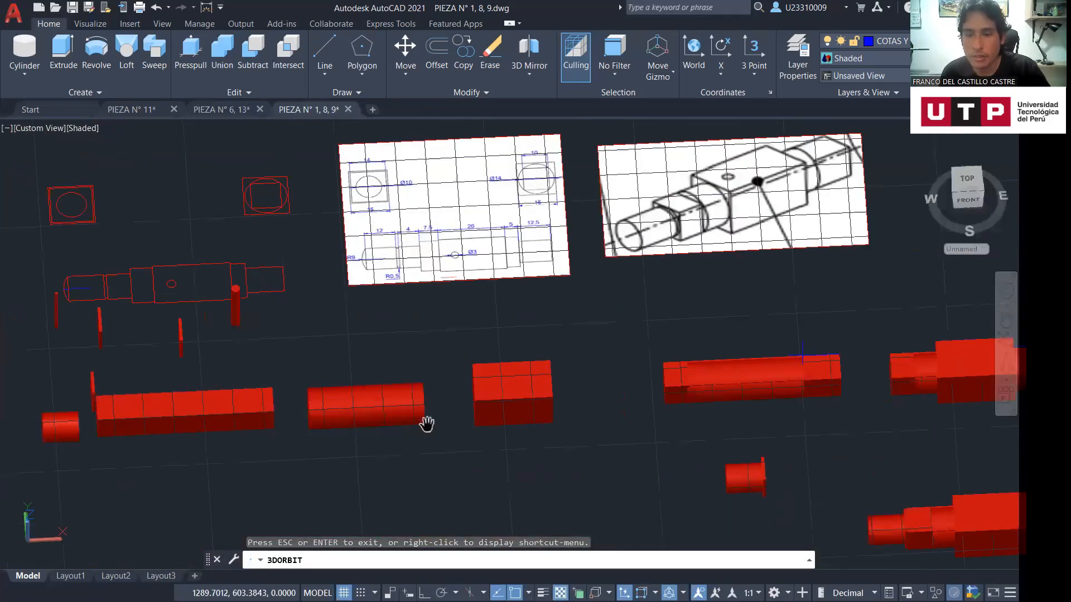
pyautogui.moveTo(748, 426); pyautogui.dragTo(589, 429, button='middle')
pyautogui.scroll(4, 658, 379)
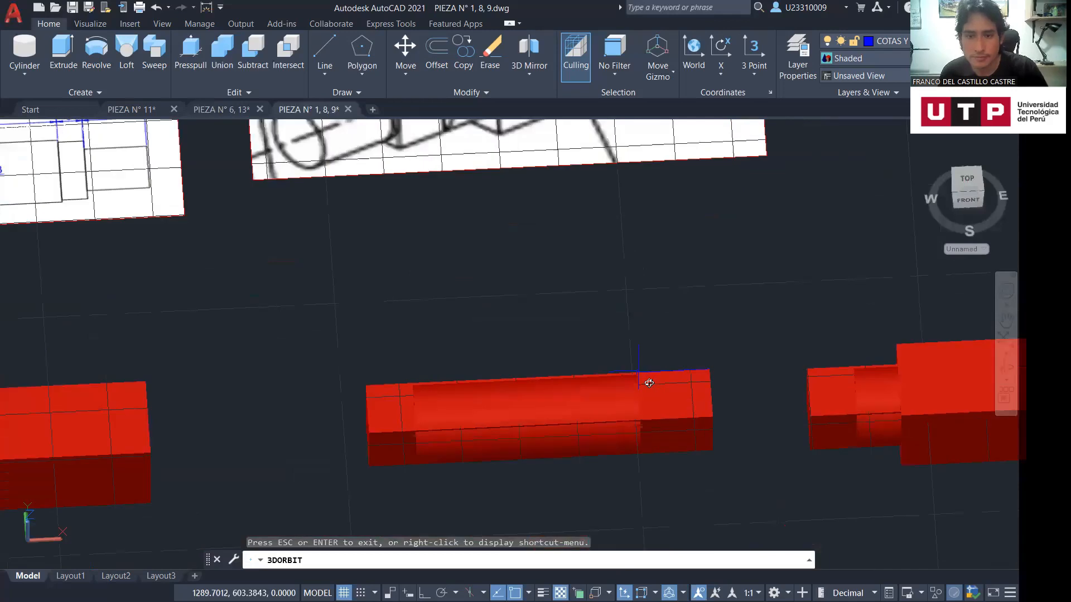
pyautogui.moveTo(639, 371); pyautogui.dragTo(928, 506, button='middle')
pyautogui.moveTo(820, 481); pyautogui.dragTo(344, 341, button='middle')
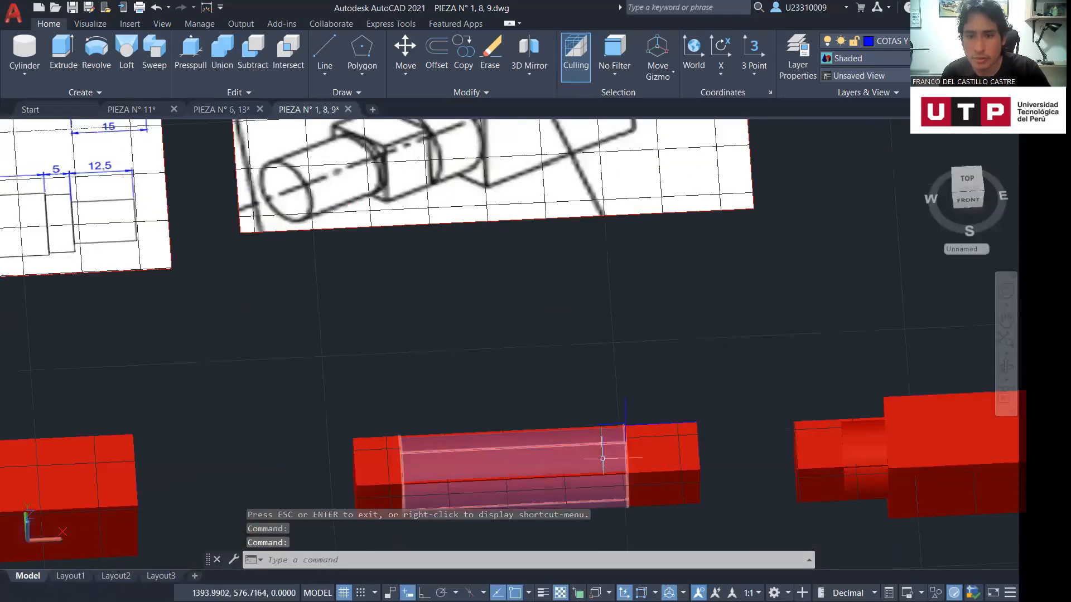
# Highlight the combined bar and the central rectangular block fitted around its copy in the partial shaft assembly
pyautogui.click(677, 454)
pyautogui.moveTo(871, 496); pyautogui.dragTo(450, 454, button='middle')
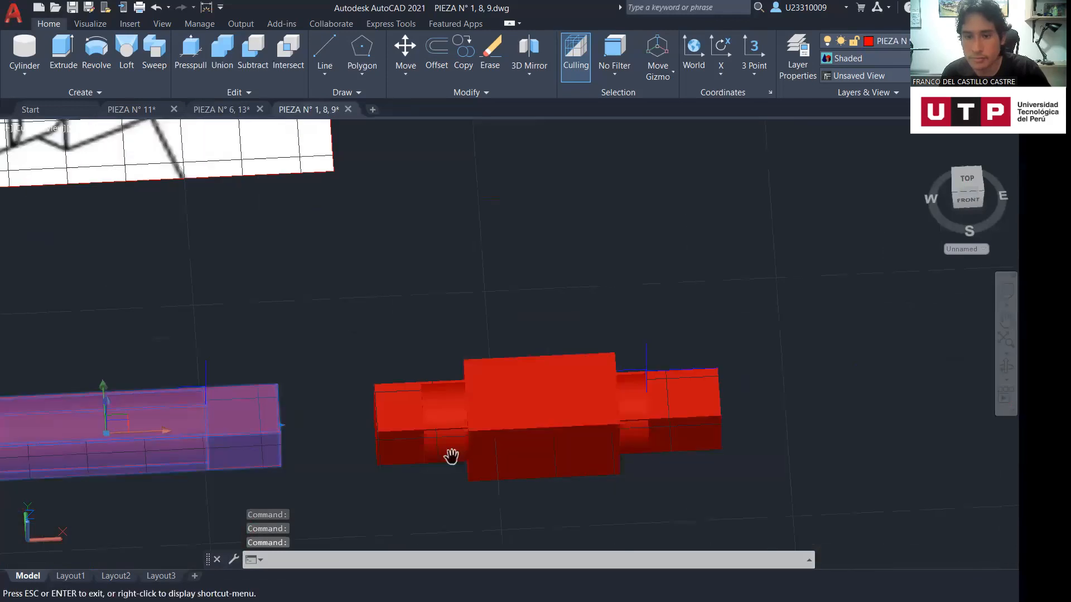
pyautogui.click(550, 402)
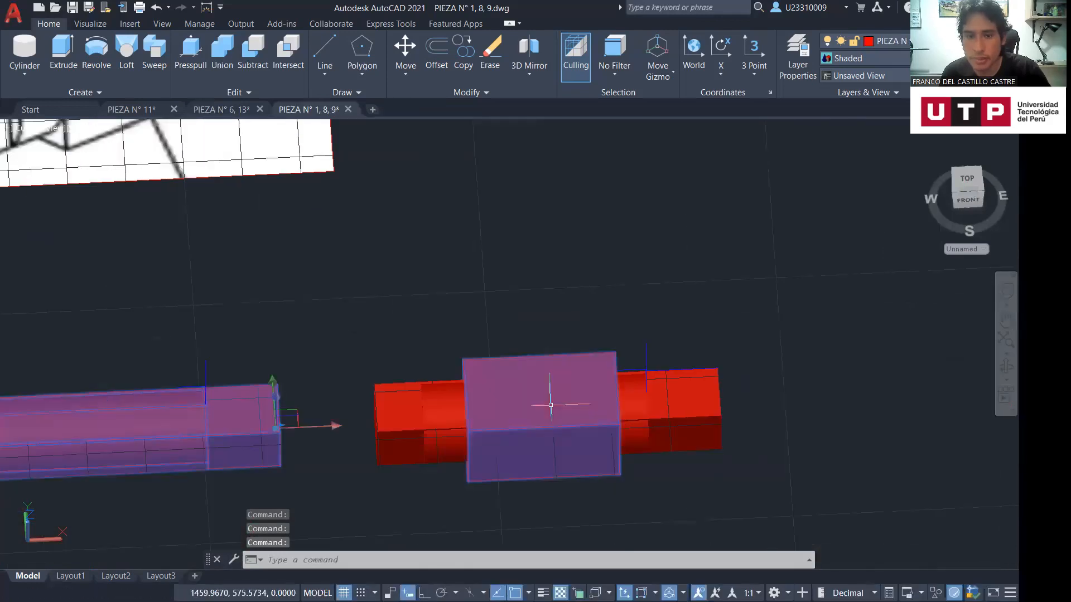
pyautogui.click(393, 422)
pyautogui.press('Escape')
# Examine the small cylindrical end piece with its thin flange, both as a separate solid and attached to the shaft
pyautogui.moveTo(451, 505); pyautogui.dragTo(868, 265, button='middle')
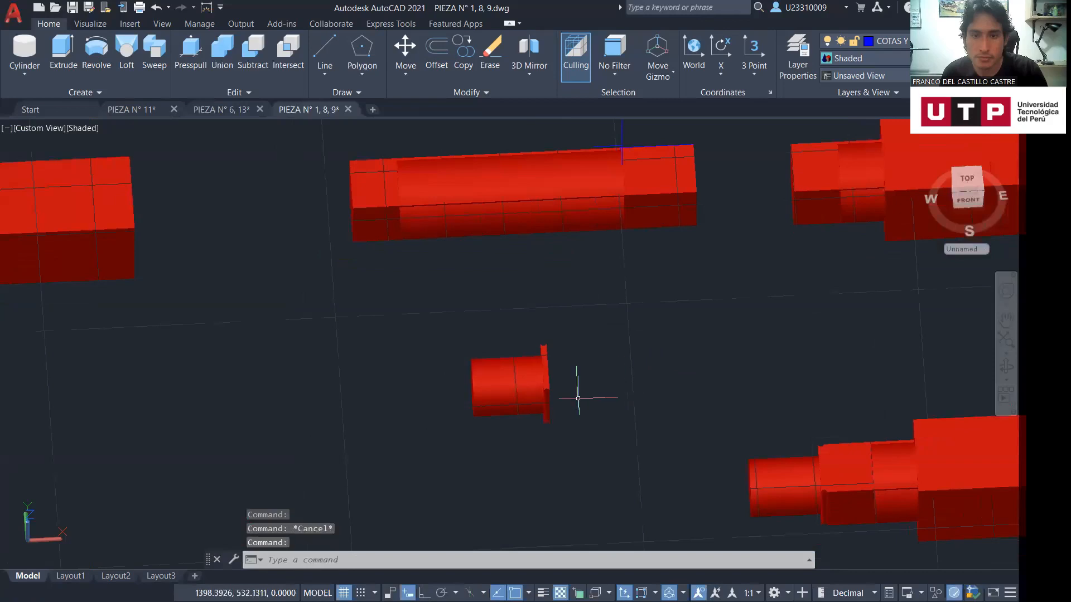
pyautogui.moveTo(727, 377); pyautogui.dragTo(370, 329, button='middle')
pyautogui.click(605, 377)
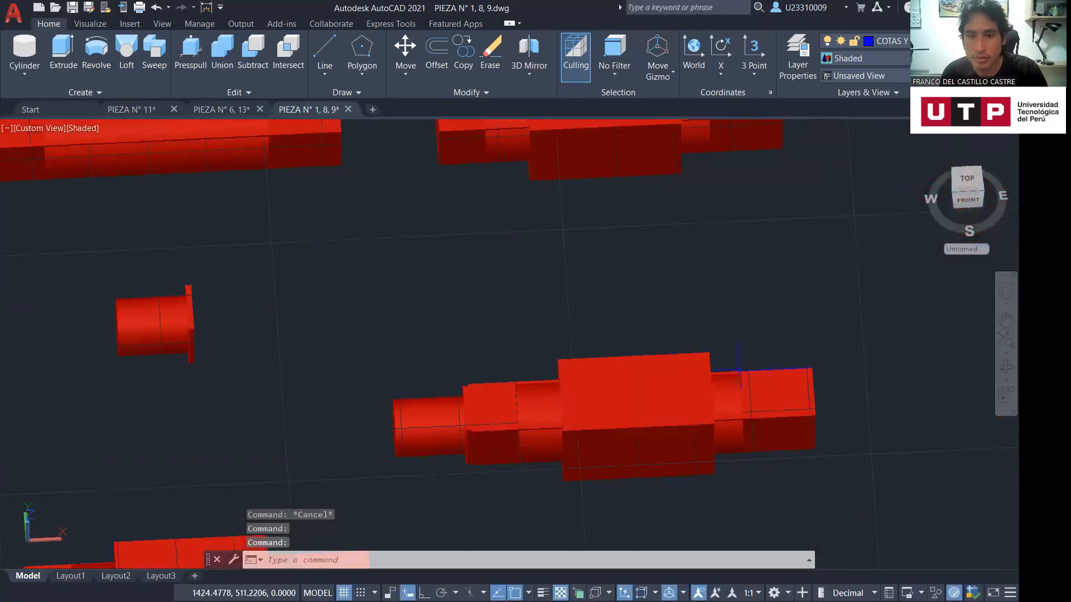
pyautogui.click(457, 425)
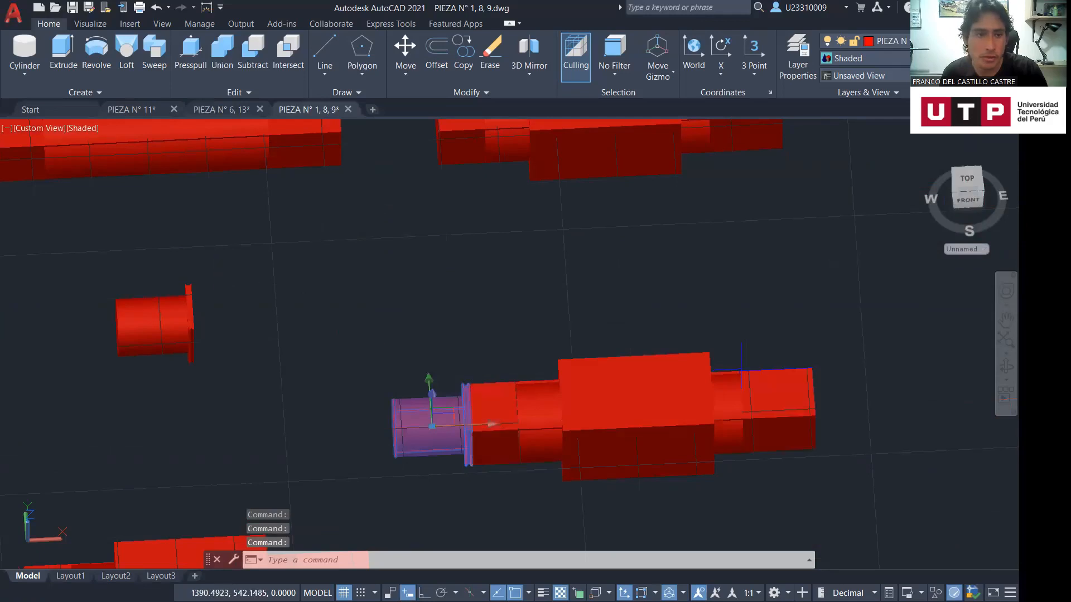
pyautogui.press('Escape')
pyautogui.click(153, 319)
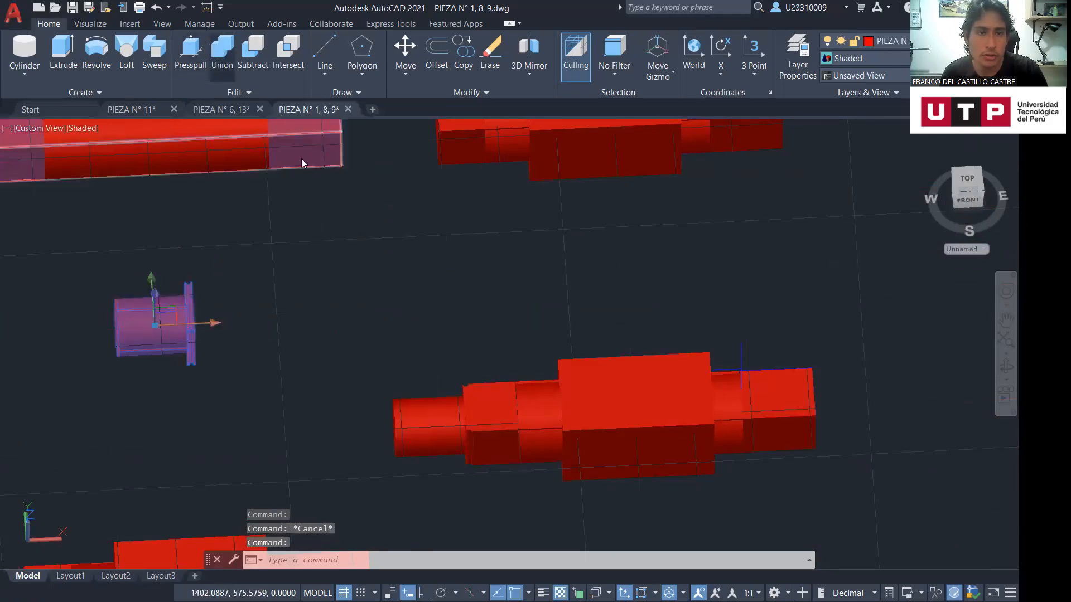
pyautogui.press('Escape')
# Highlight the central block and the individual stepped sections of the assembled shaft, and compare them with the unified copy below
pyautogui.click(575, 404)
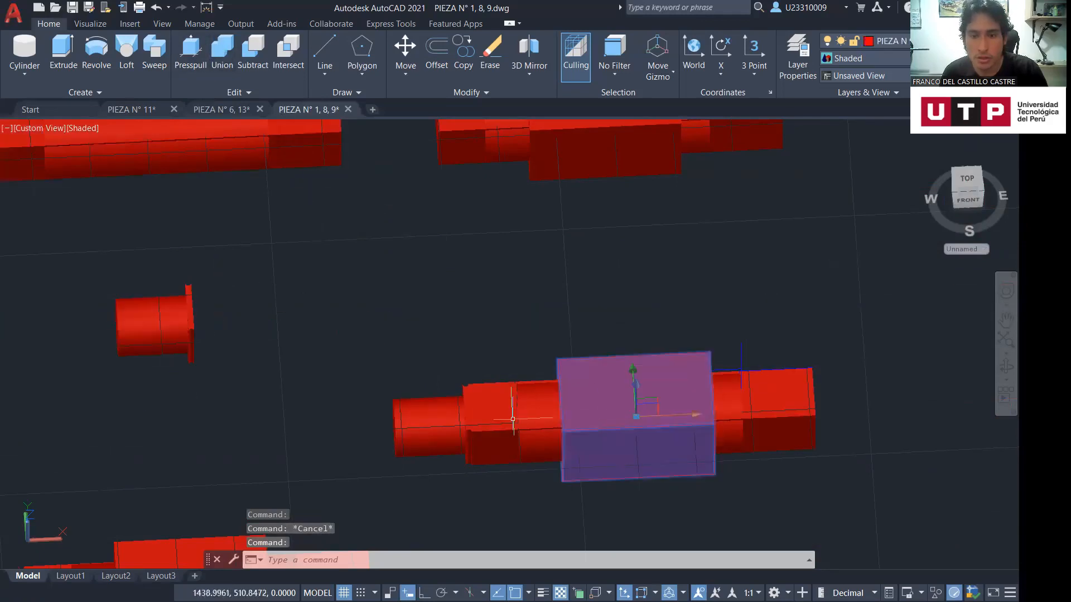
pyautogui.click(497, 418)
pyautogui.click(553, 414)
pyautogui.click(424, 414)
pyautogui.moveTo(555, 474); pyautogui.dragTo(837, 326, button='middle')
pyautogui.press('Escape')
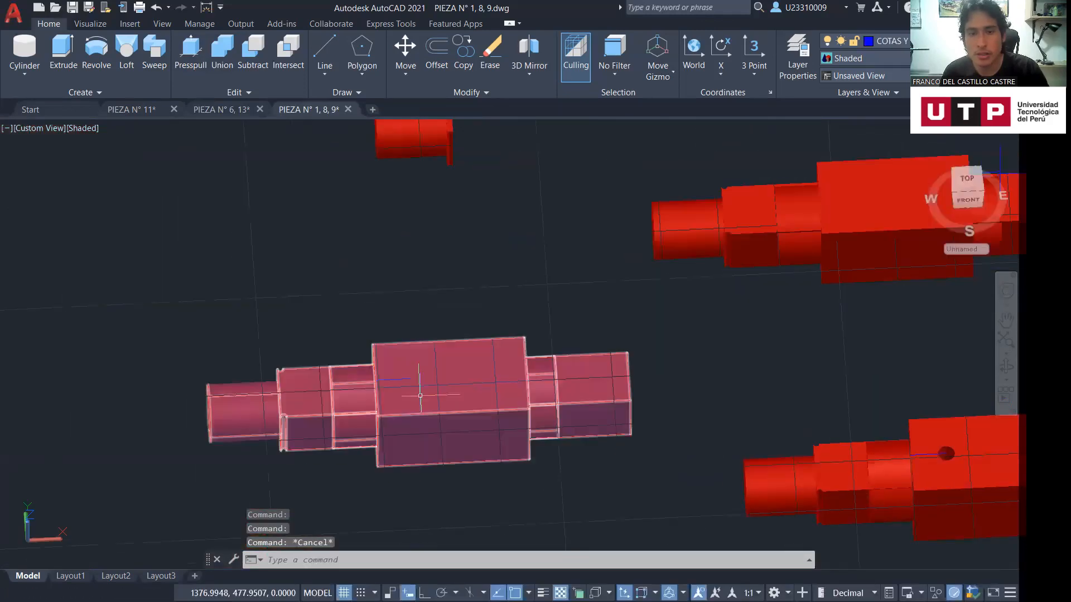
# Compare the Ø3 hole in the dimensioned shaft drawing with the hole in the finished shaft's central block
pyautogui.moveTo(430, 305); pyautogui.dragTo(557, 401, button='middle')
pyautogui.scroll(-6, 386, 223)
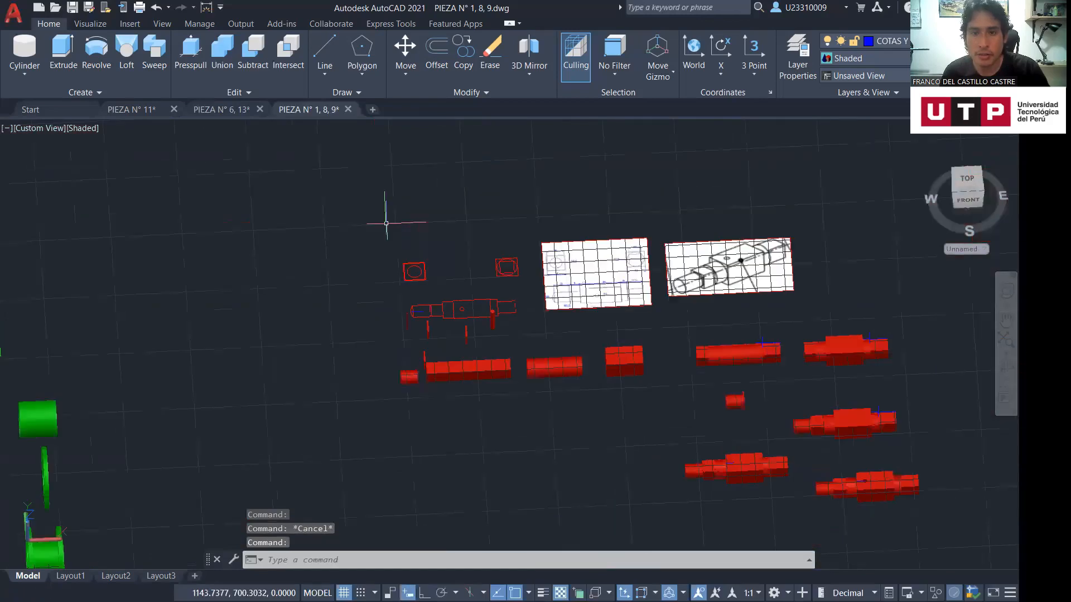
pyautogui.scroll(8, 605, 277)
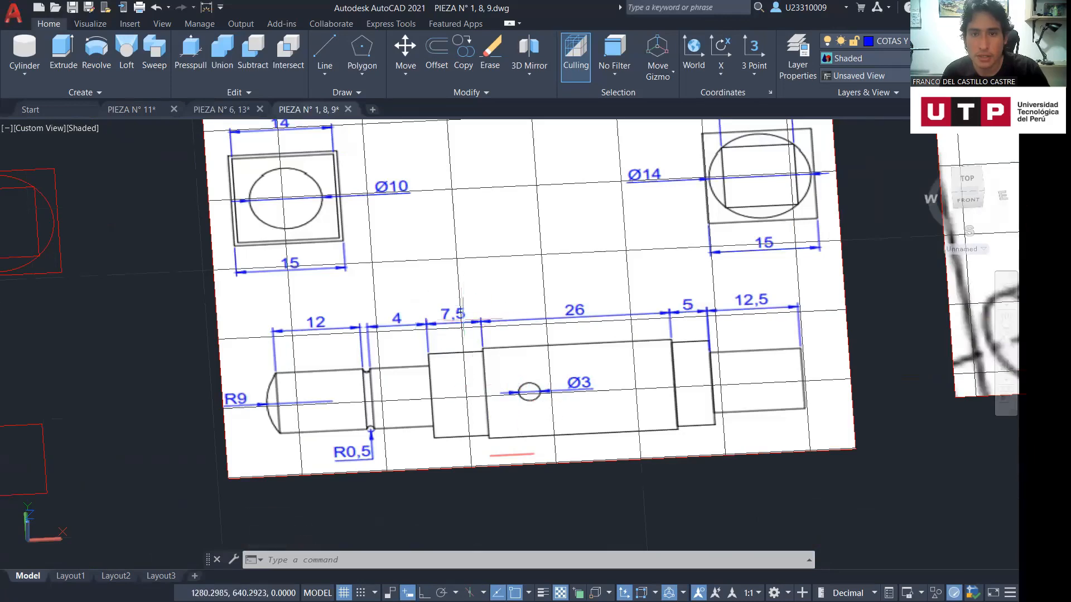
pyautogui.scroll(-5, 606, 368)
pyautogui.moveTo(814, 486); pyautogui.dragTo(352, 181, button='middle')
pyautogui.moveTo(693, 466); pyautogui.dragTo(592, 386, button='middle')
pyautogui.scroll(6, 638, 357)
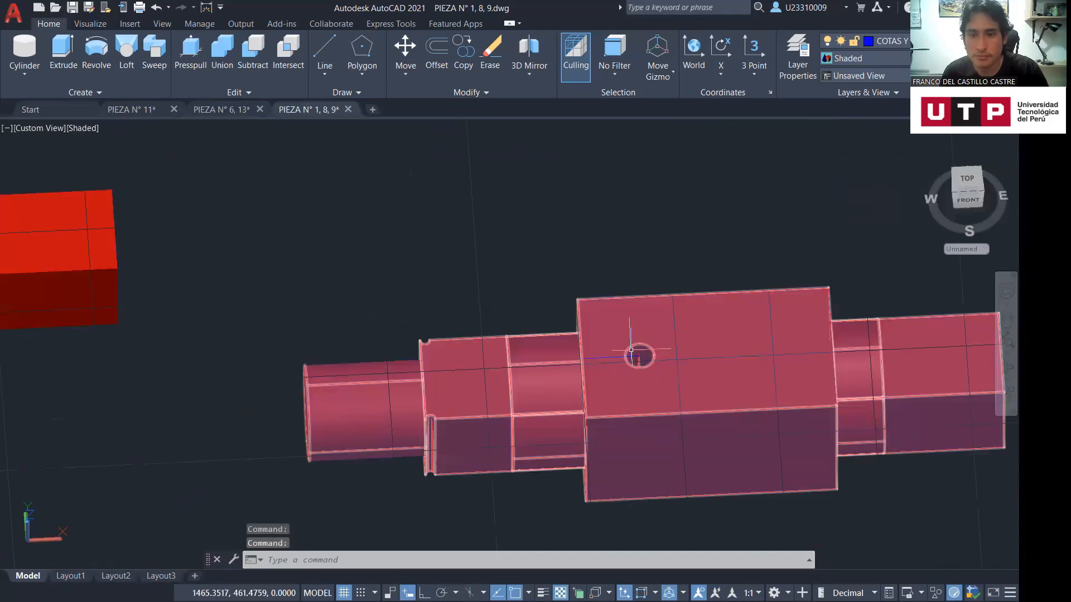
pyautogui.scroll(-5, 628, 354)
pyautogui.moveTo(383, 341); pyautogui.dragTo(610, 352, button='middle')
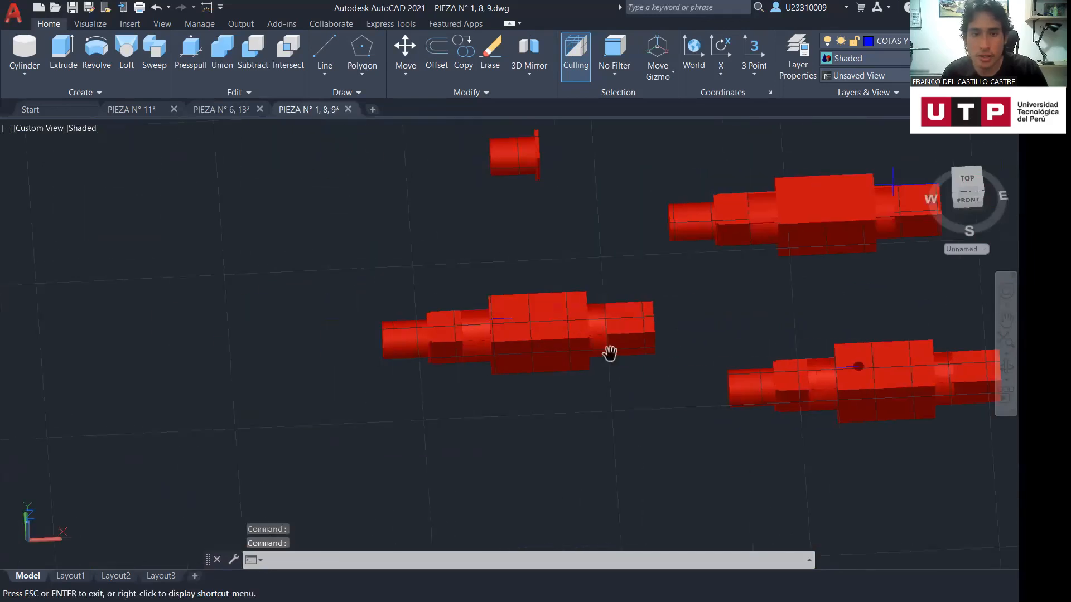
# Inspect the undrilled unified shaft from an oblique angle, highlighting the short blue guide line on its central block
pyautogui.click(1006, 367)
pyautogui.moveTo(562, 378); pyautogui.dragTo(523, 326)
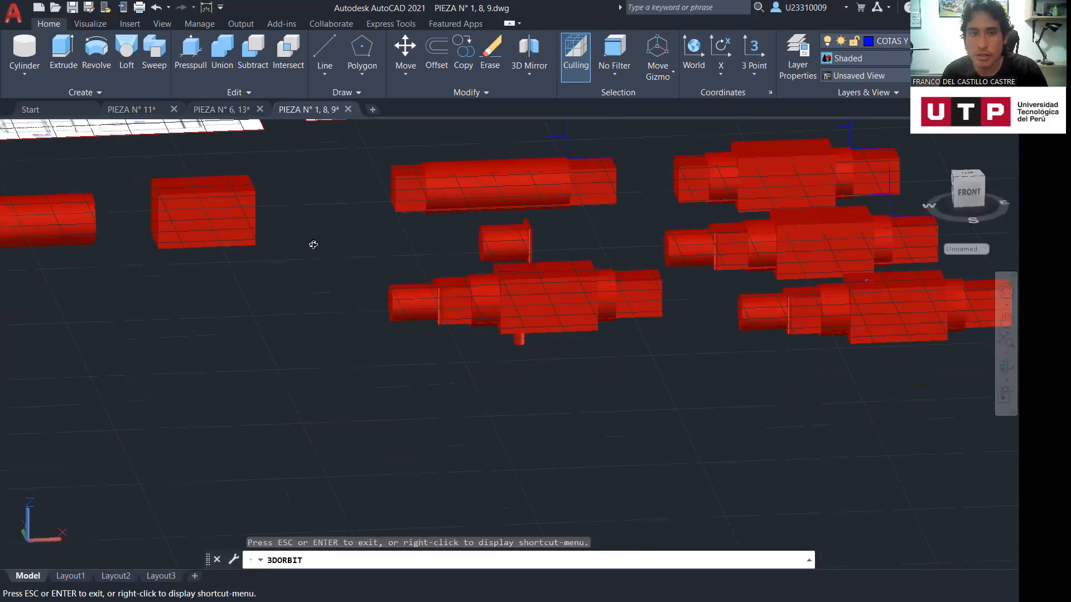
pyautogui.moveTo(313, 245); pyautogui.dragTo(327, 304)
pyautogui.moveTo(94, 310)
pyautogui.mouseDown(button='middle')
pyautogui.moveTo(218, 275)
pyautogui.moveTo(59, 208)
pyautogui.moveTo(79, 210)
pyautogui.mouseUp(button='middle')
pyautogui.scroll(3, 505, 369)
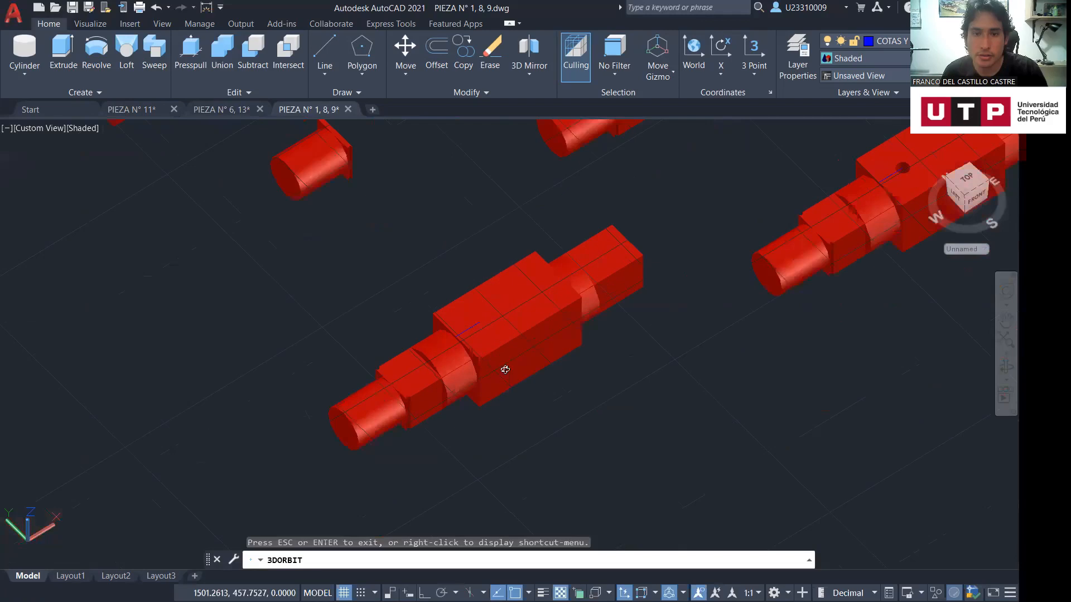
pyautogui.scroll(2, 506, 370)
pyautogui.press('Escape')
pyautogui.click(452, 302)
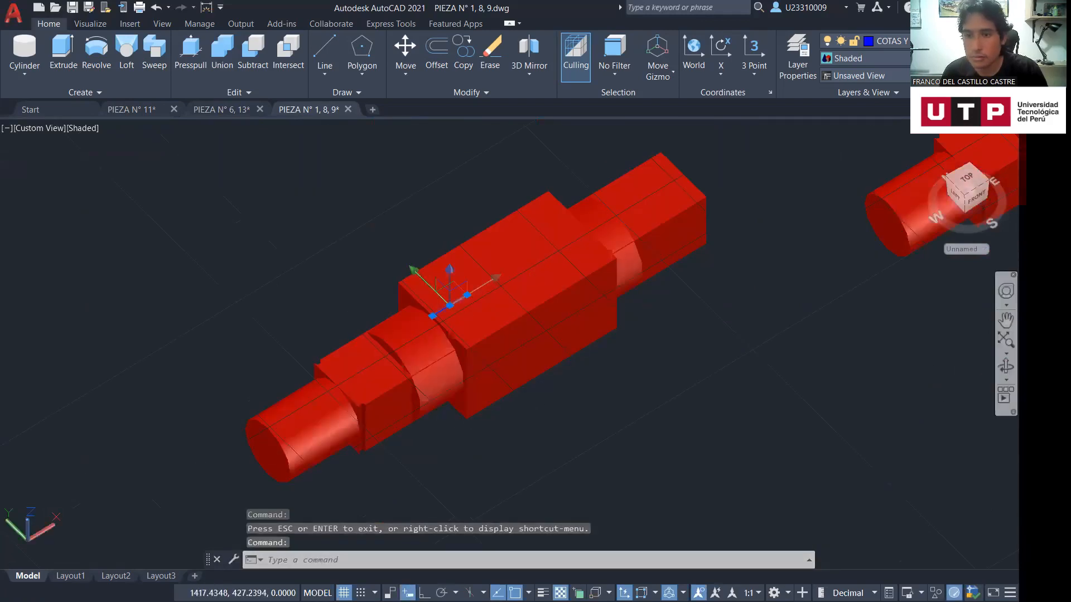
pyautogui.moveTo(637, 402); pyautogui.dragTo(627, 370)
pyautogui.press('Escape')
pyautogui.press('Escape')
# Subtract the small vertical cylinder from the unified shaft's central block to cut the through hole
pyautogui.moveTo(958, 376)
pyautogui.keyDown('shift'); pyautogui.mouseDown(button='middle')
pyautogui.moveTo(628, 282)
pyautogui.moveTo(543, 412)
pyautogui.moveTo(553, 490)
pyautogui.moveTo(569, 511)
pyautogui.mouseUp(button='middle'); pyautogui.keyUp('shift')
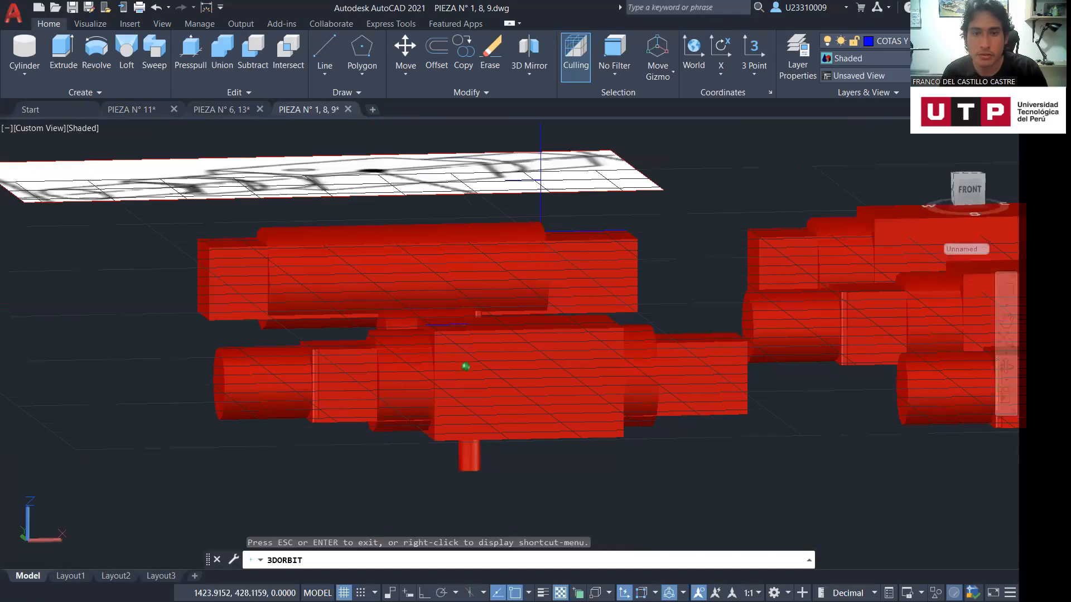
pyautogui.keyDown('shift'); pyautogui.moveTo(264, 60); pyautogui.dragTo(258, 65, button='middle'); pyautogui.keyUp('shift')
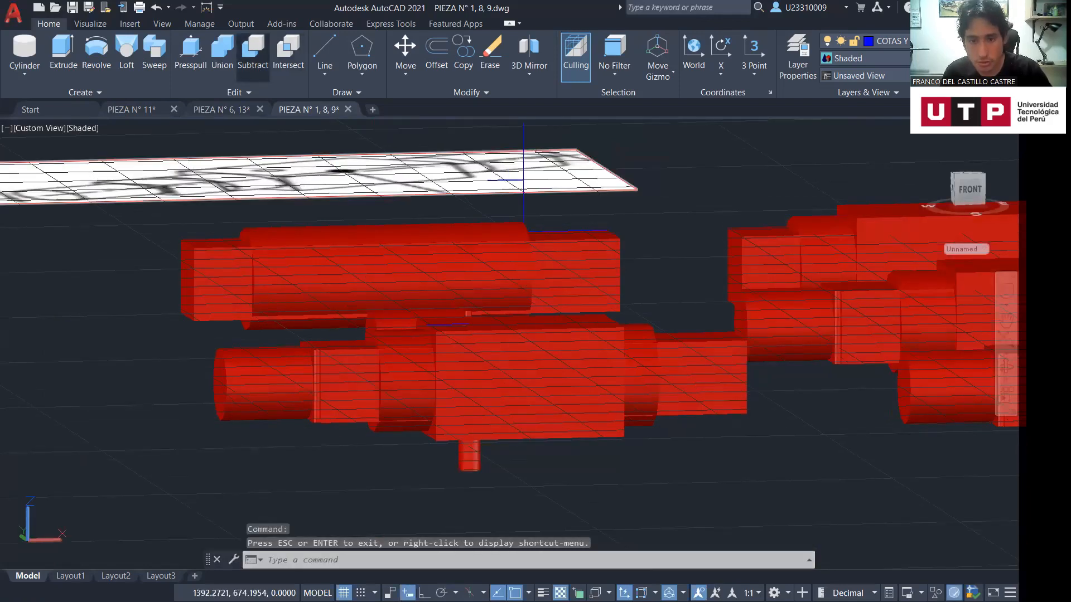
pyautogui.click(253, 56)
pyautogui.click(993, 374)
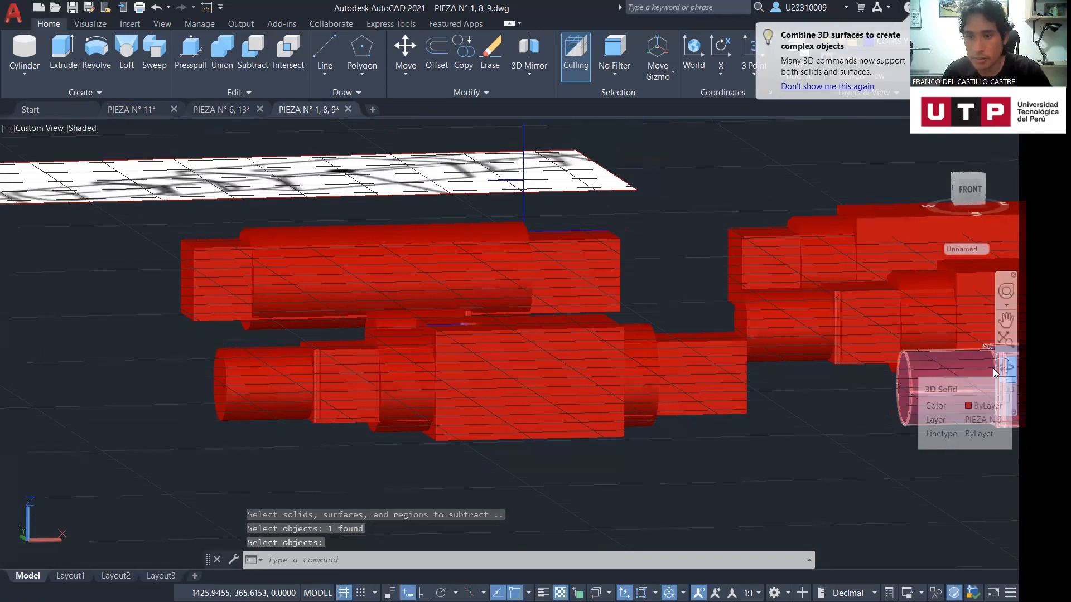
pyautogui.keyDown('shift'); pyautogui.moveTo(717, 449); pyautogui.dragTo(739, 487, button='middle'); pyautogui.keyUp('shift')
pyautogui.rightClick(740, 488)
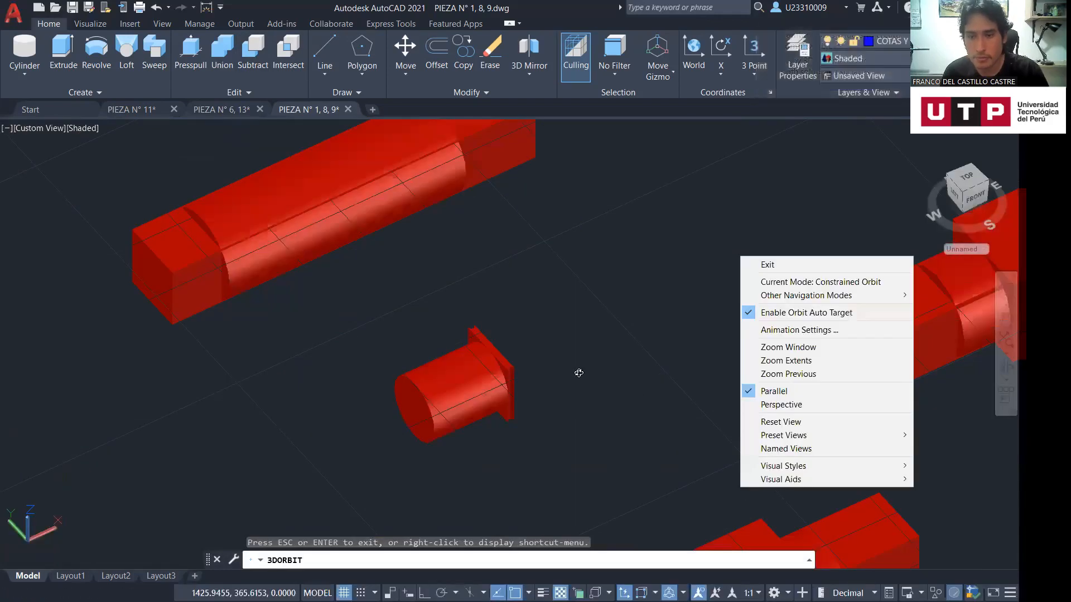
pyautogui.moveTo(740, 488); pyautogui.dragTo(830, 405)
# Examine the isometric reference image of the red shaft and the finished 3D shaft with its hole
pyautogui.scroll(-5, 830, 405)
pyautogui.moveTo(670, 159); pyautogui.dragTo(778, 510, button='middle')
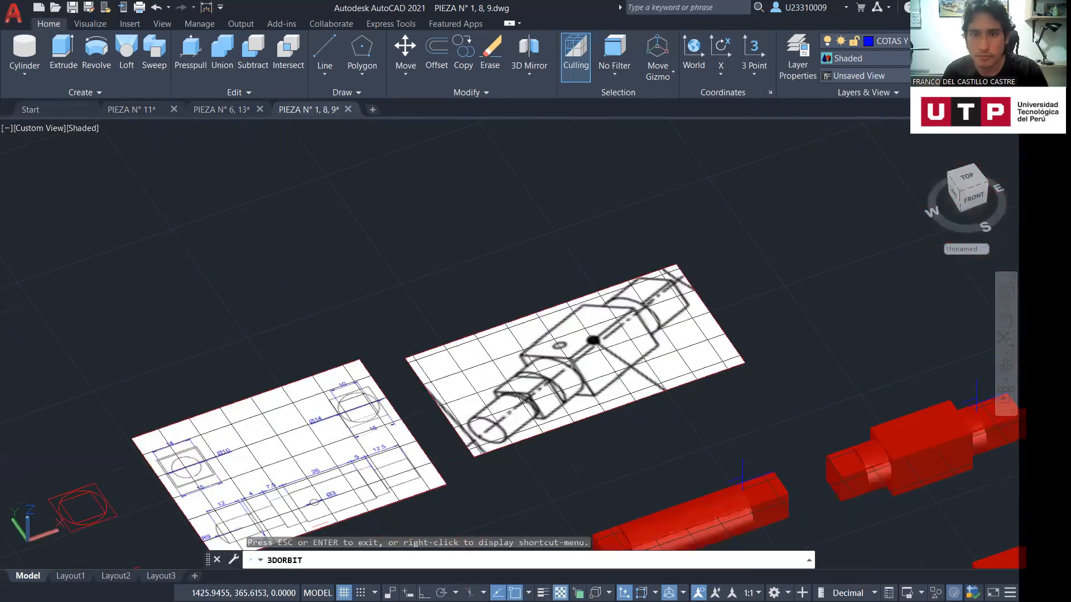
pyautogui.moveTo(565, 237); pyautogui.dragTo(651, 420, button='middle')
pyautogui.scroll(-5, 651, 421)
pyautogui.moveTo(652, 168); pyautogui.dragTo(612, 337, button='middle')
pyautogui.scroll(4, 565, 352)
pyautogui.moveTo(575, 406); pyautogui.dragTo(562, 432)
pyautogui.scroll(-1, 562, 432)
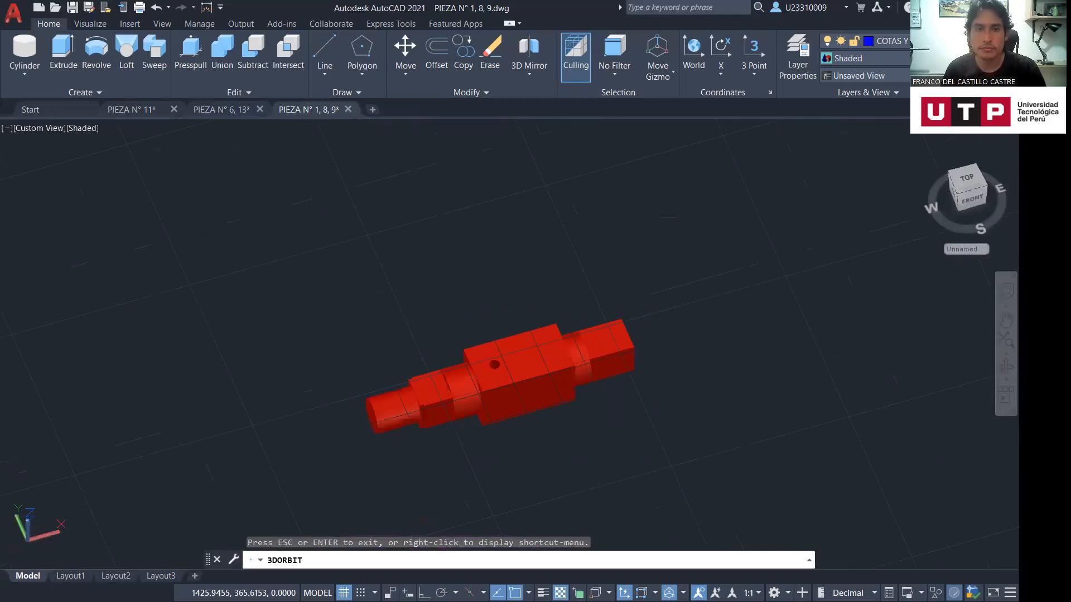
pyautogui.press('Escape')
# Open Layout1 and activate the viewport showing piece 1's 3D view
pyautogui.click(73, 577)
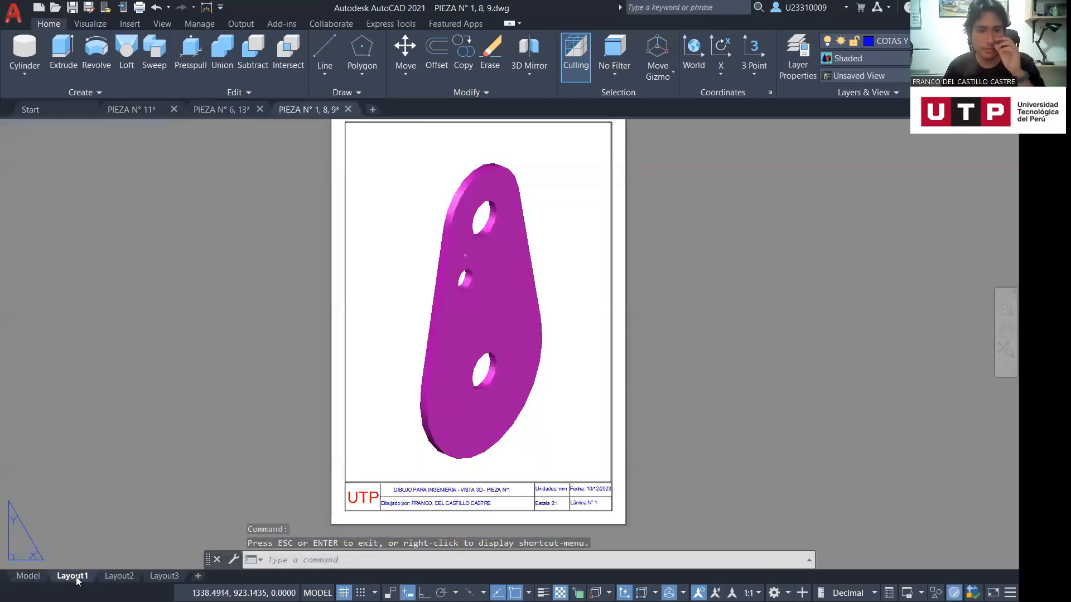
pyautogui.doubleClick(479, 312)
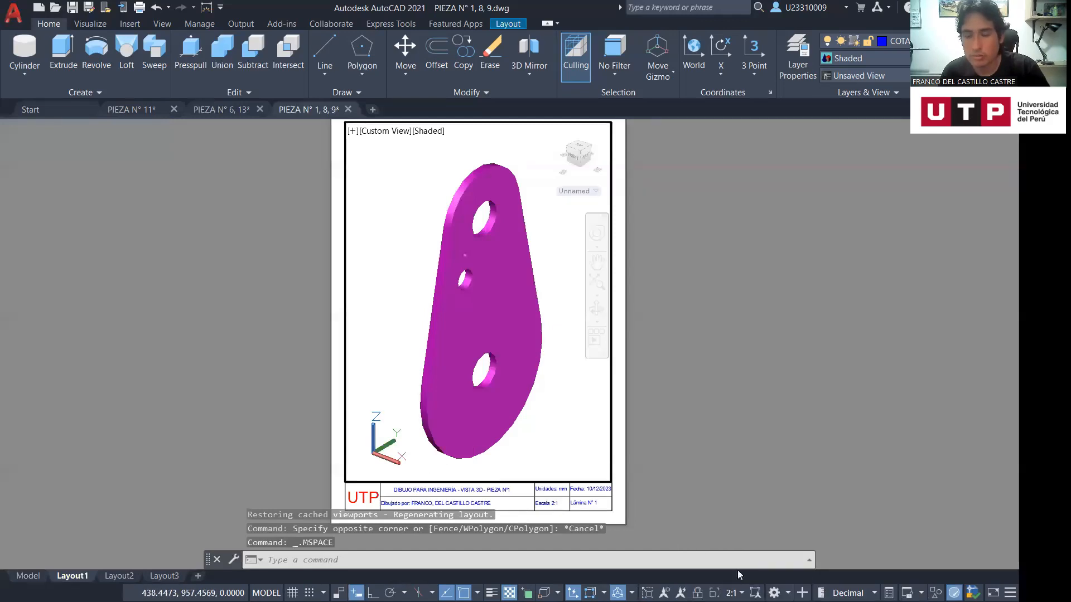
# Open Layout2, activate the viewport with piece 8's 3D view to check its scale, and return to paper space
pyautogui.press('Escape')
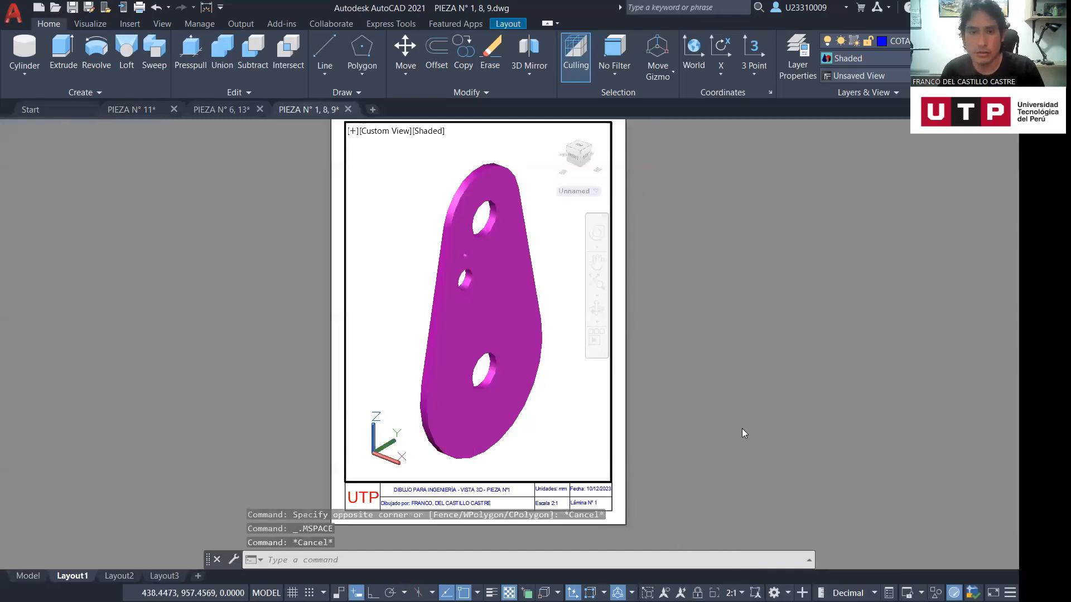
pyautogui.click(117, 577)
pyautogui.click(538, 494)
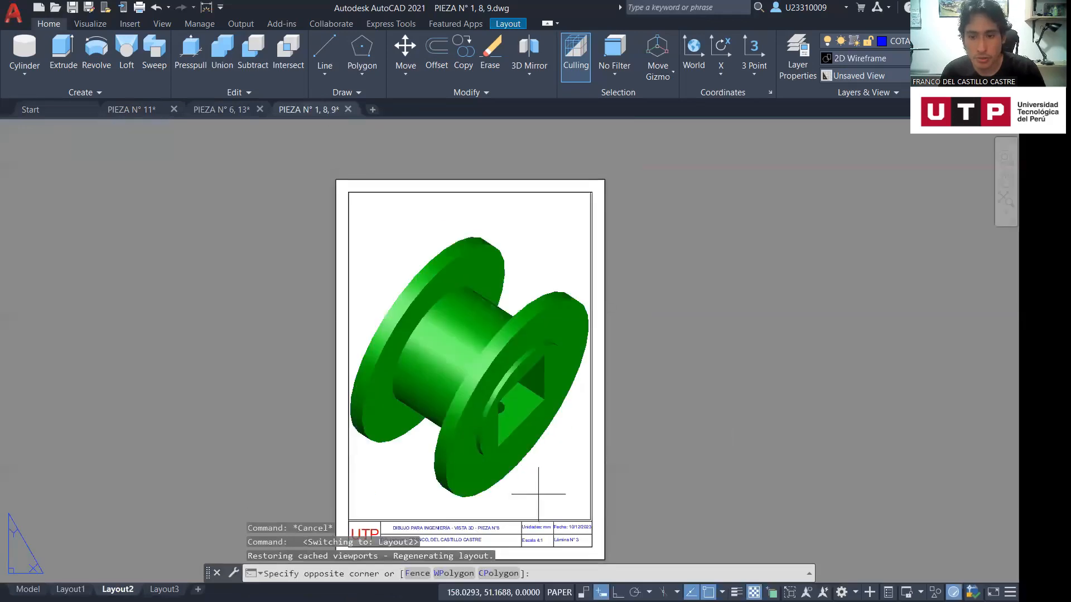
pyautogui.doubleClick(538, 494)
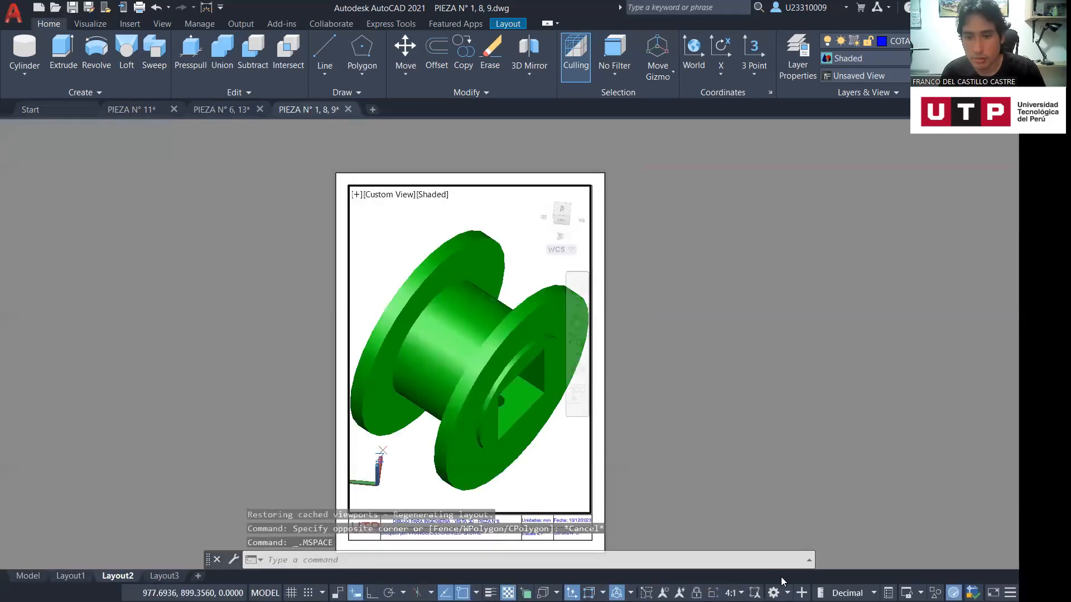
pyautogui.doubleClick(644, 398)
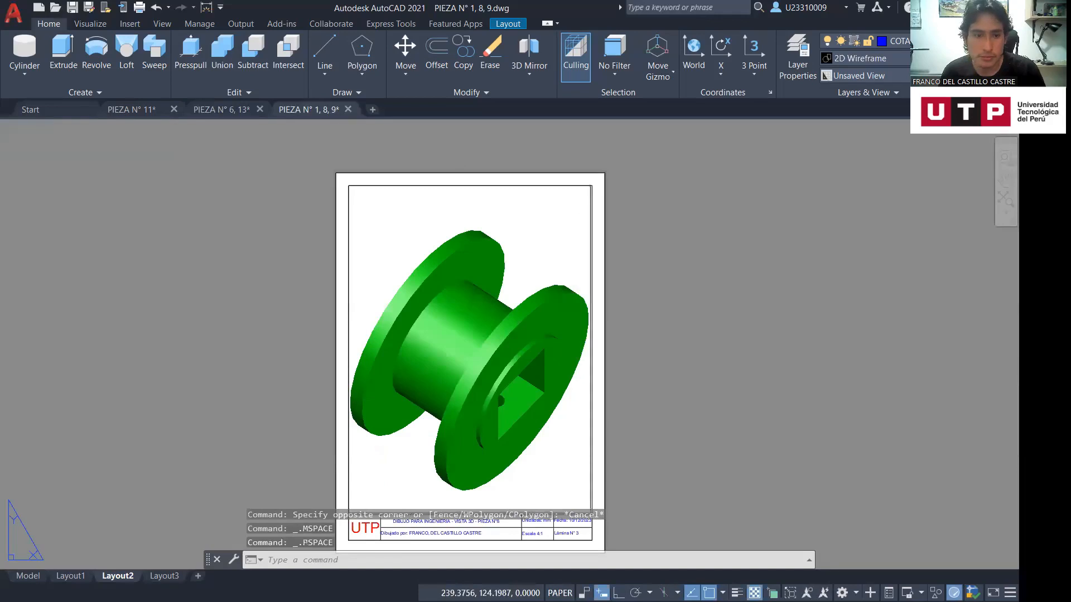
# Open Layout3 and activate the viewport with piece 9's 3D view to check its scale
pyautogui.hotkey('ctrl', 'pagedown')
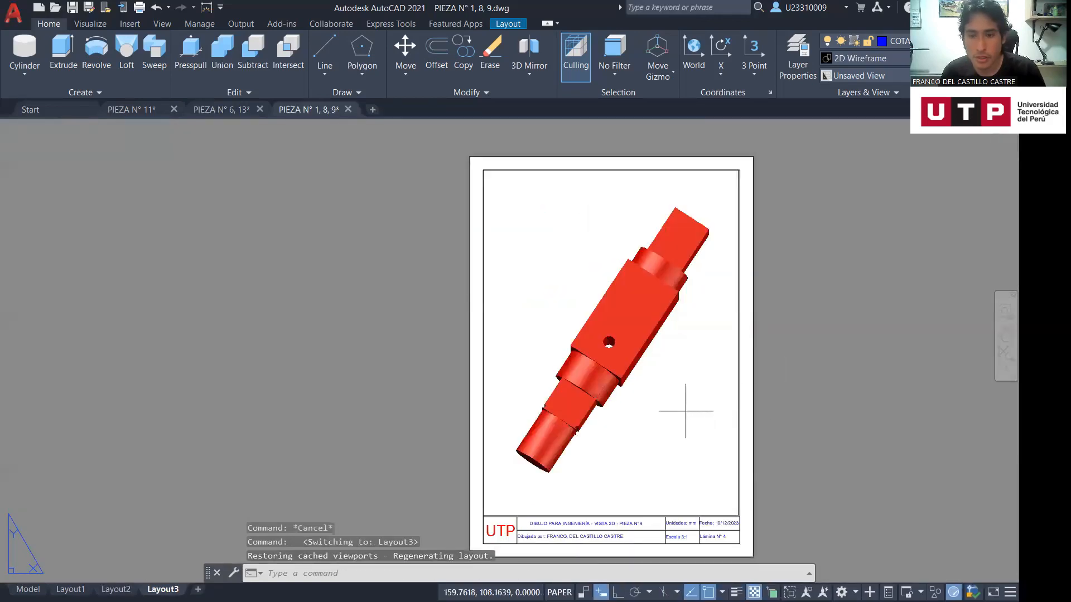
pyautogui.click(685, 411)
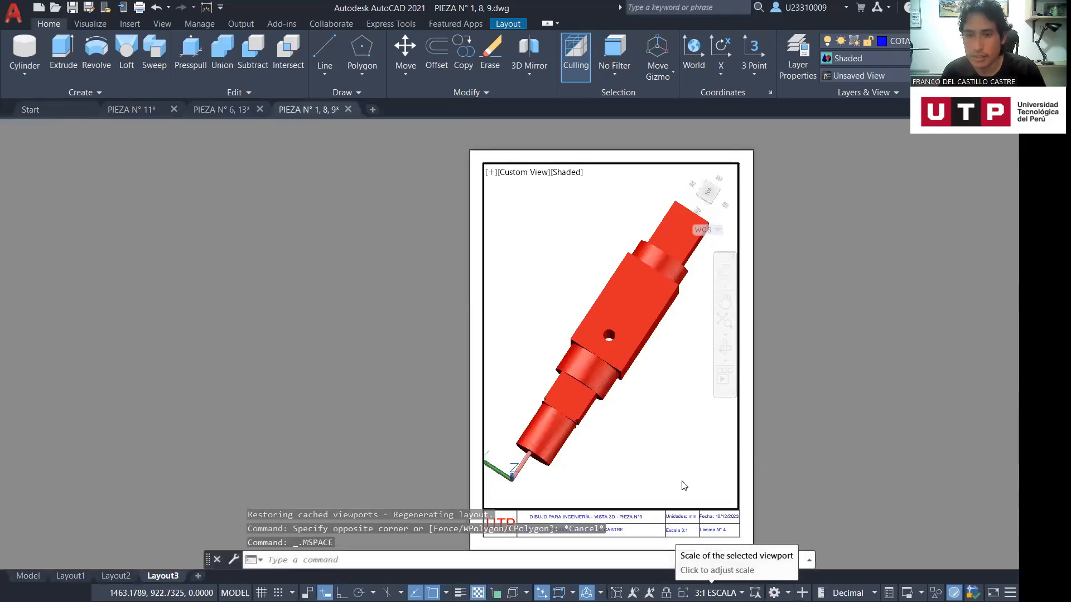
pyautogui.press('Escape')
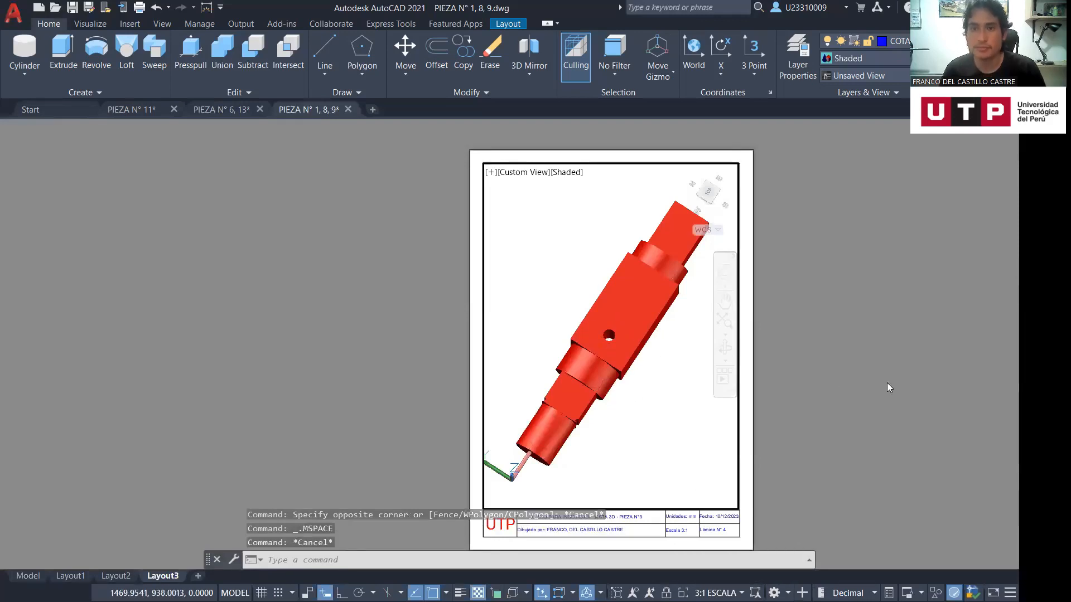
pyautogui.press('Escape')
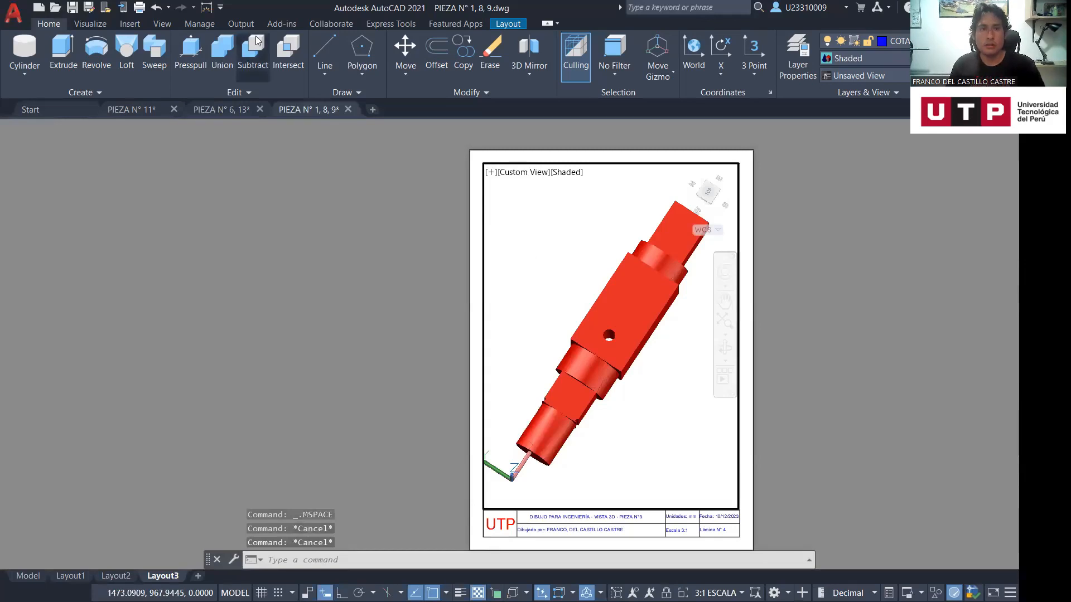
pyautogui.click(278, 216)
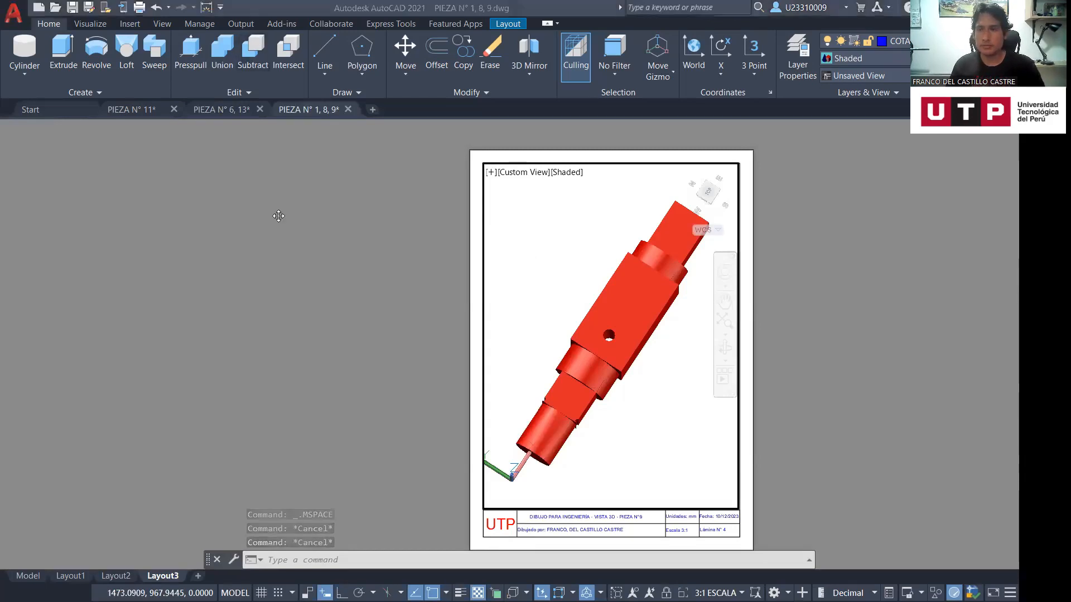